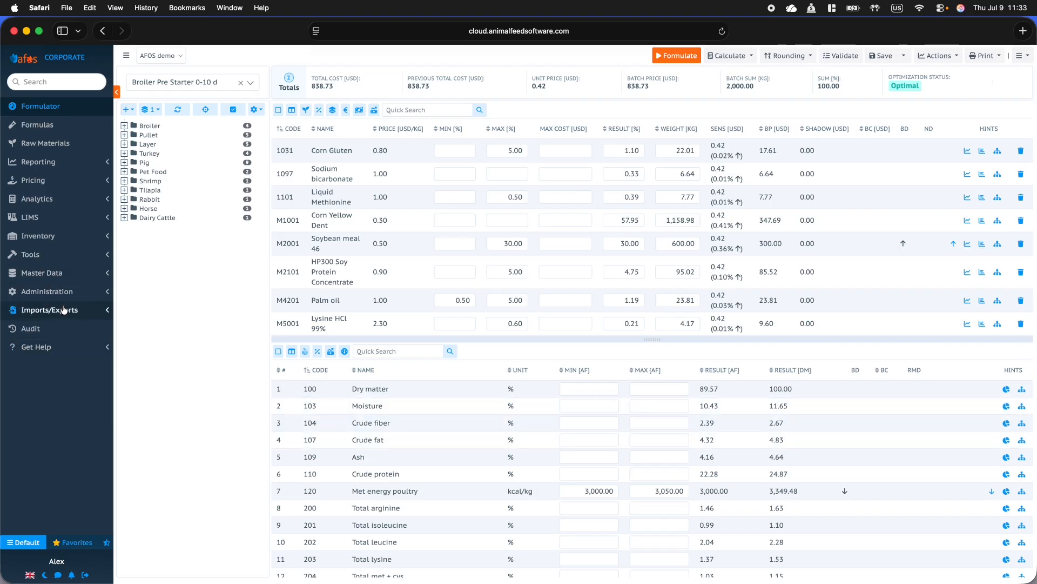
click(62, 263)
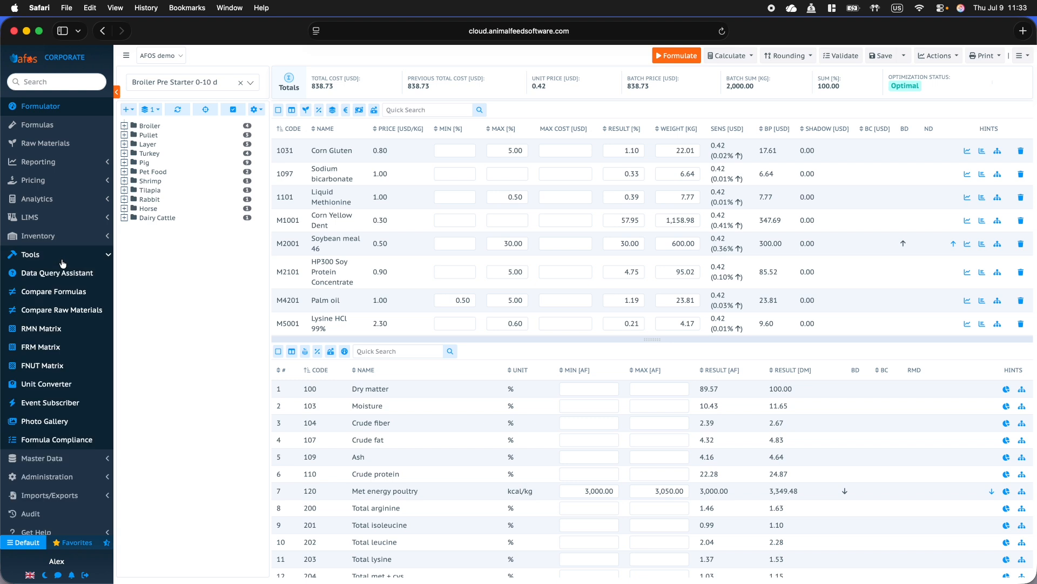
click(62, 255)
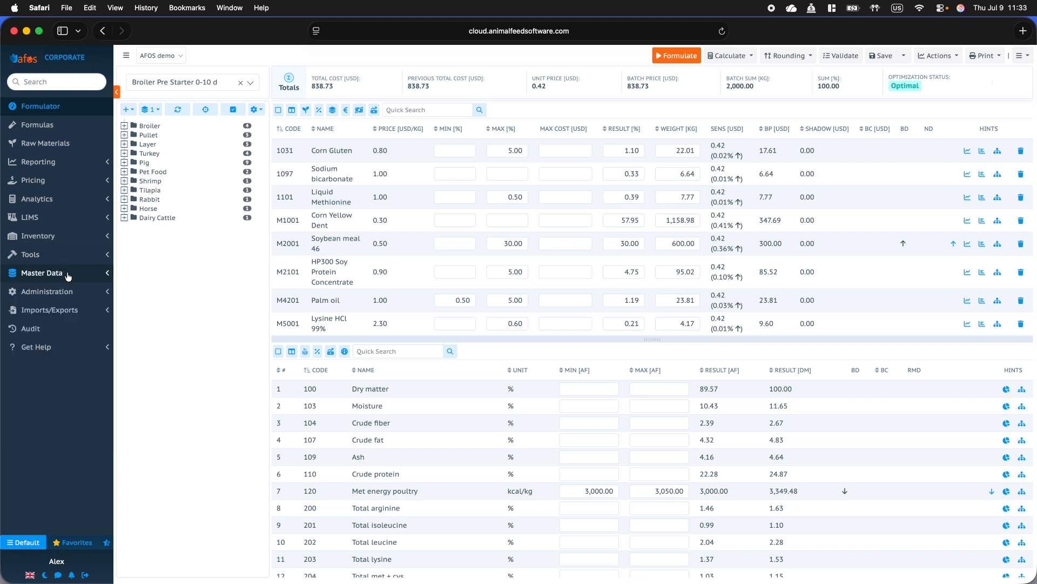
click(70, 279)
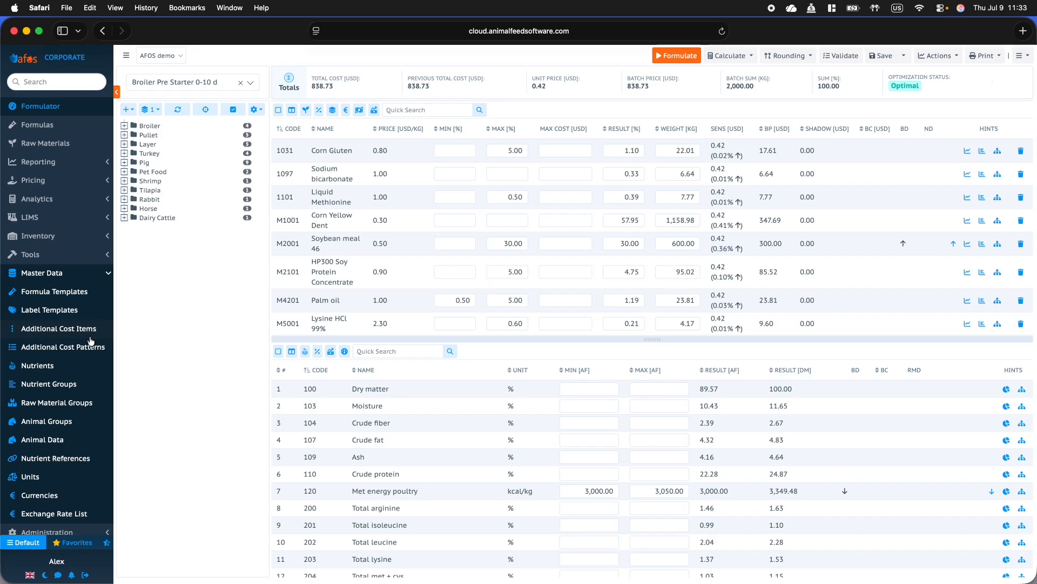
click(76, 273)
Step: Check which databases are offered for import, then cancel the database import
click(64, 312)
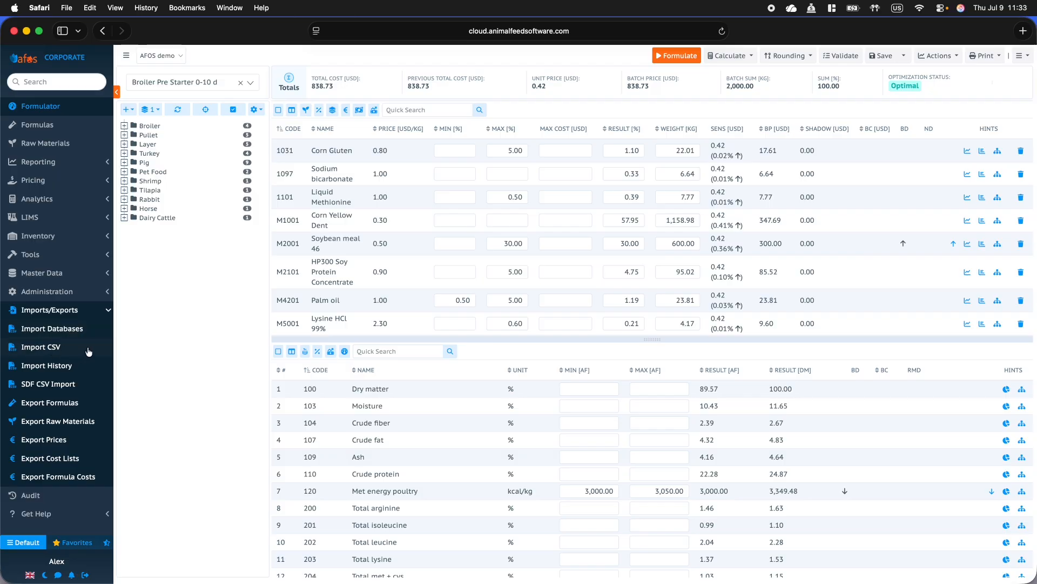
click(75, 335)
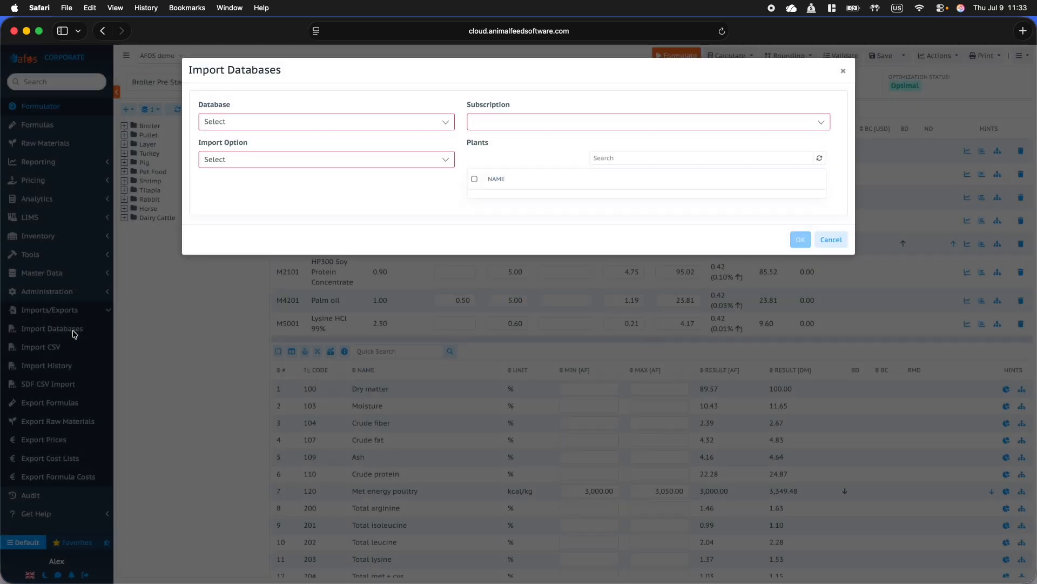
click(289, 125)
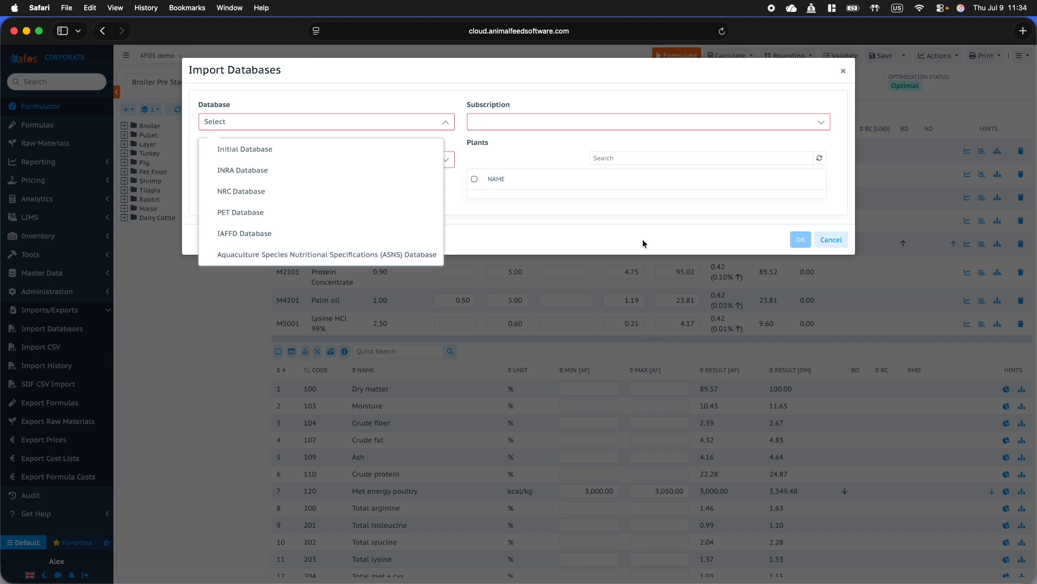
click(831, 238)
click(832, 240)
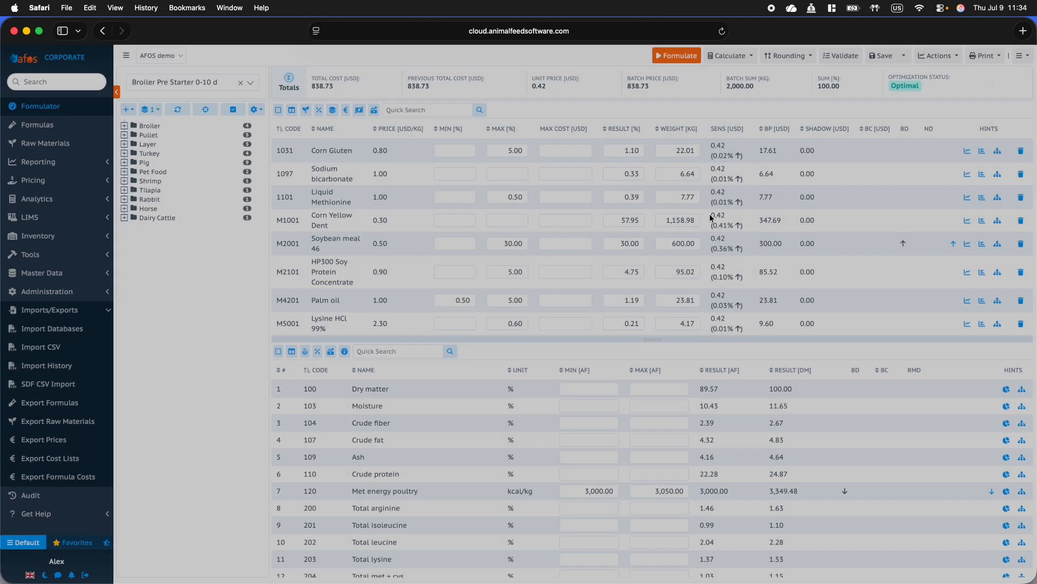
Step: Look at the available import types in the CSV upload form, then cancel it without importing anything
click(82, 348)
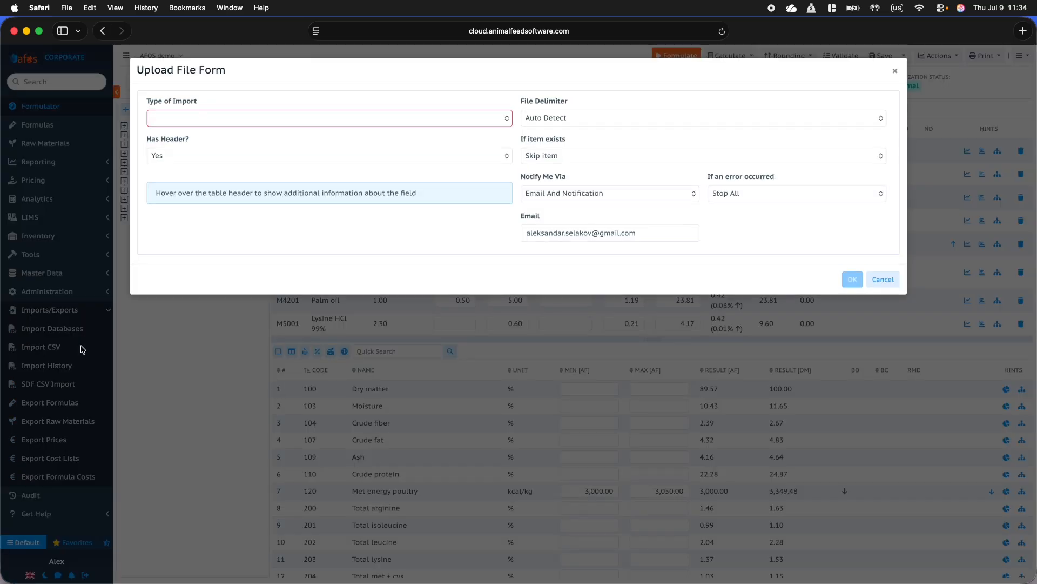
click(469, 115)
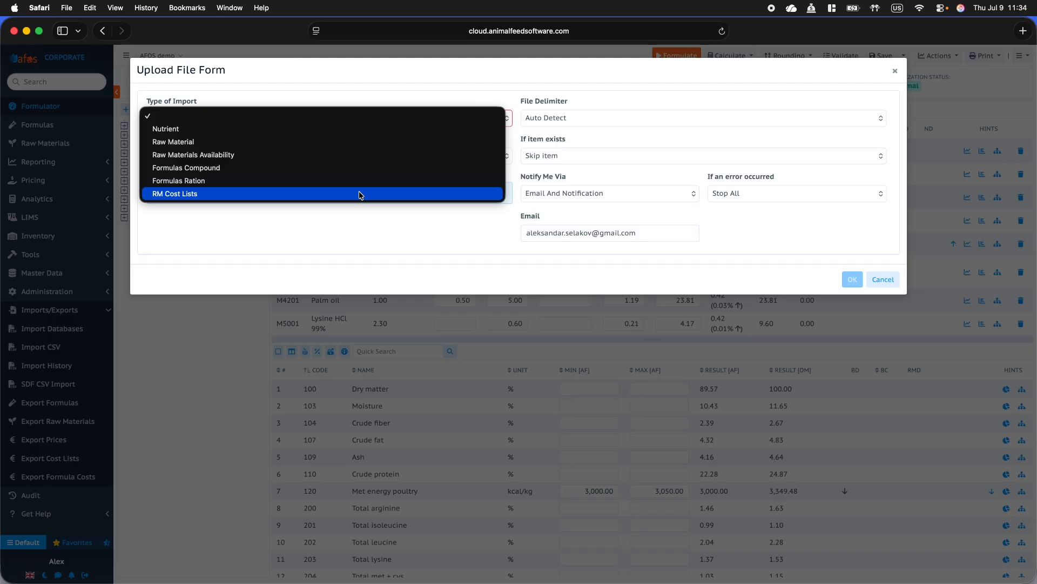
click(384, 236)
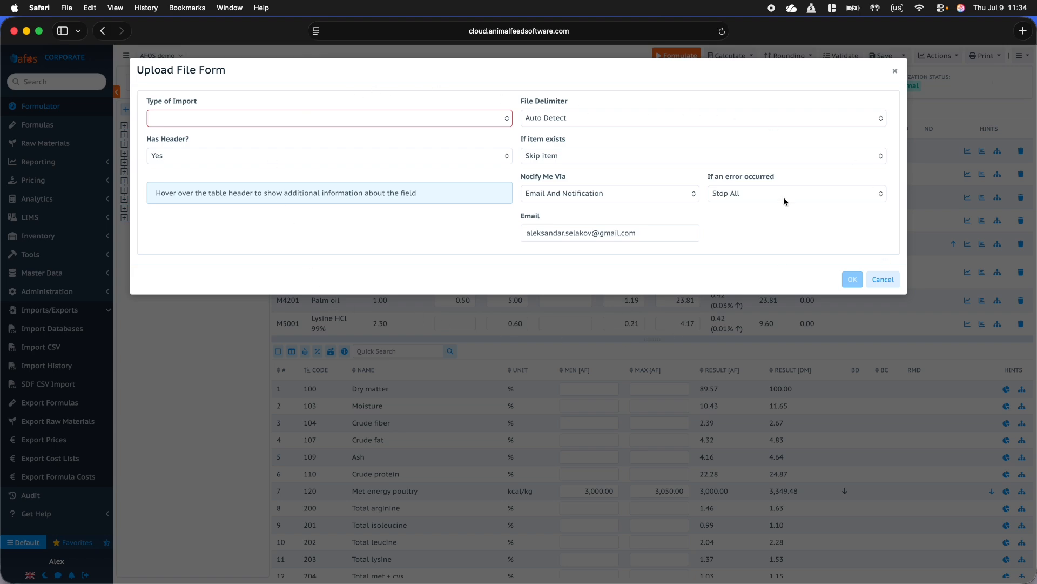
click(894, 283)
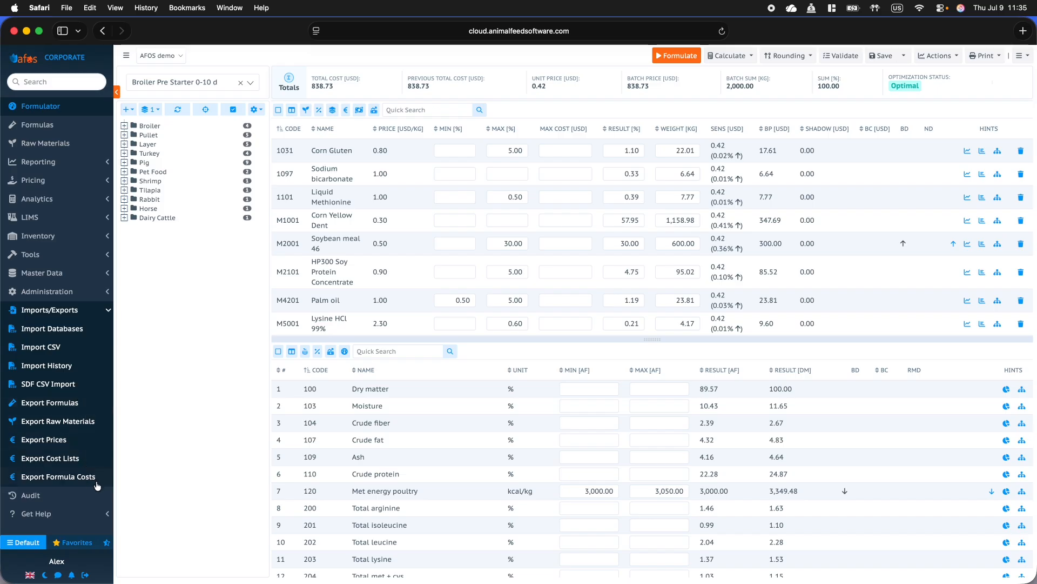
Step: Open the master data list of nutrients
click(86, 309)
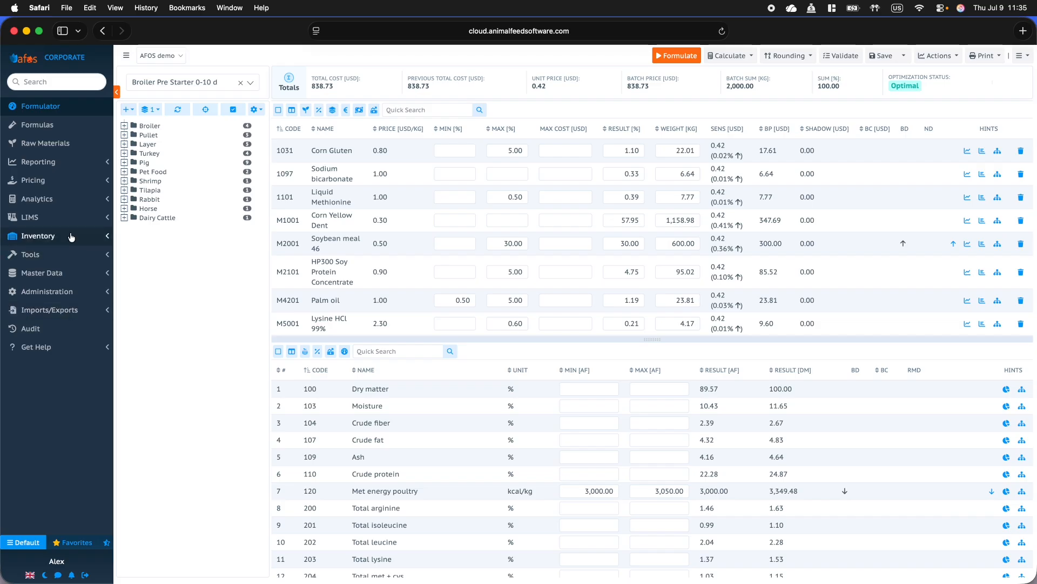
click(73, 279)
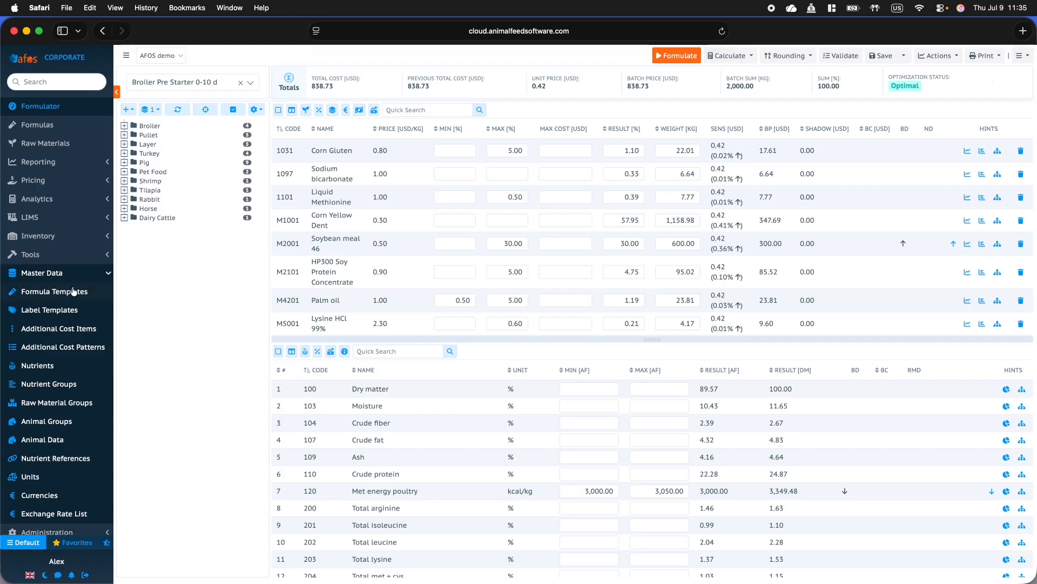
click(66, 370)
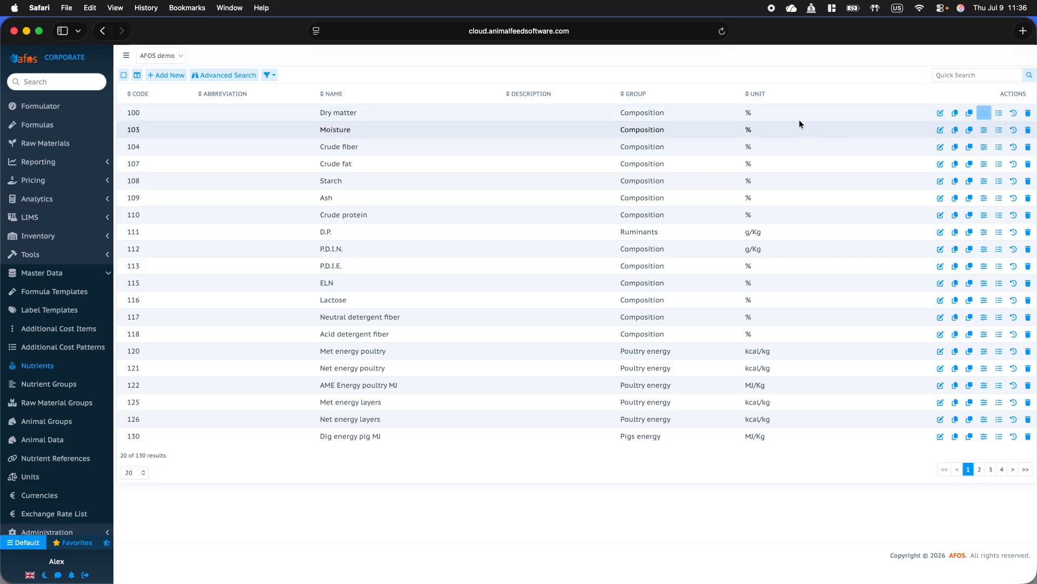
Step: View the formula constraints for Crude protein and the raw material quantities for Crude fiber, closing both without changes
click(985, 216)
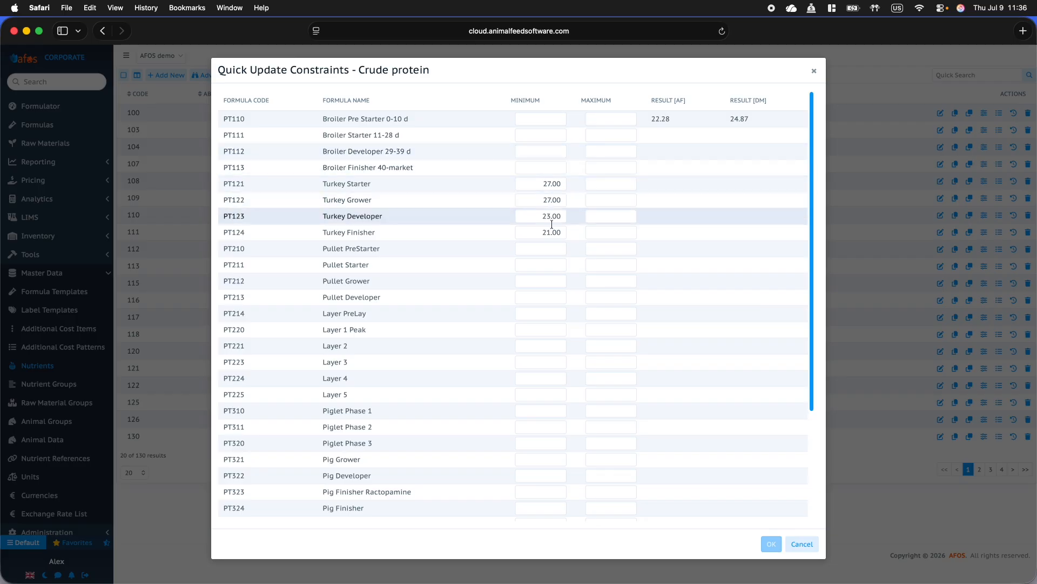
click(814, 71)
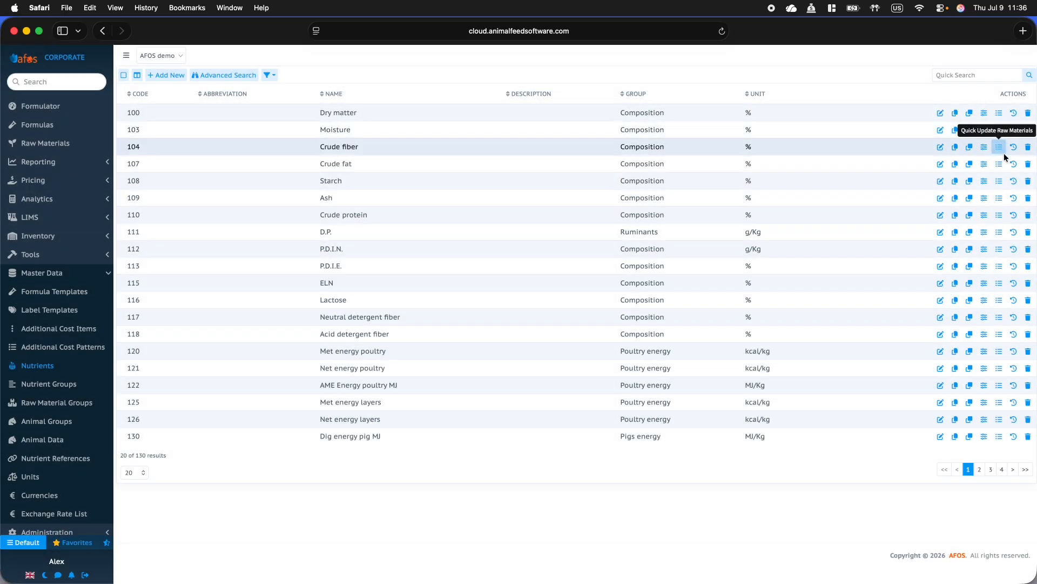
click(1000, 147)
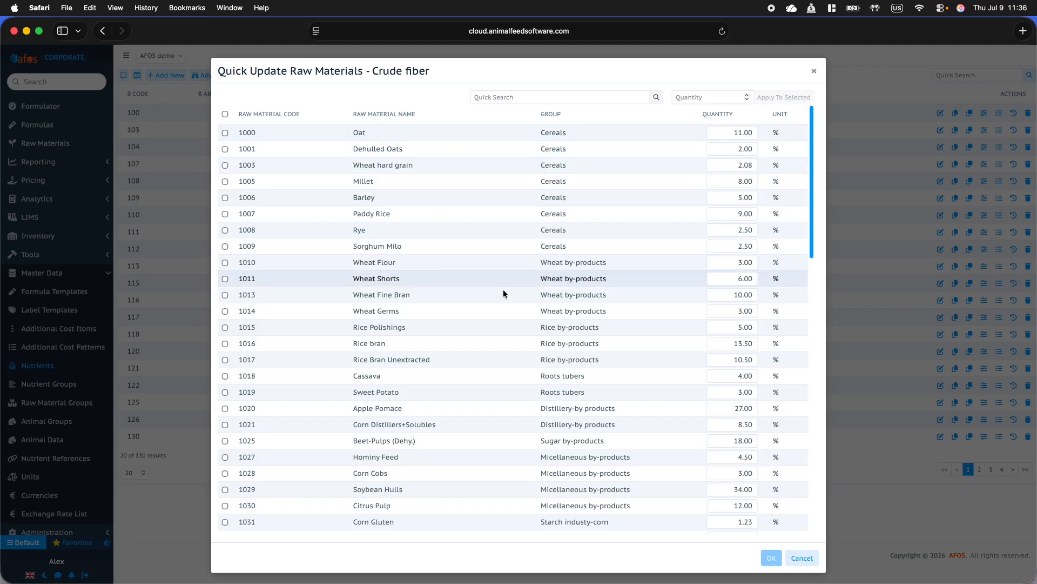
click(813, 71)
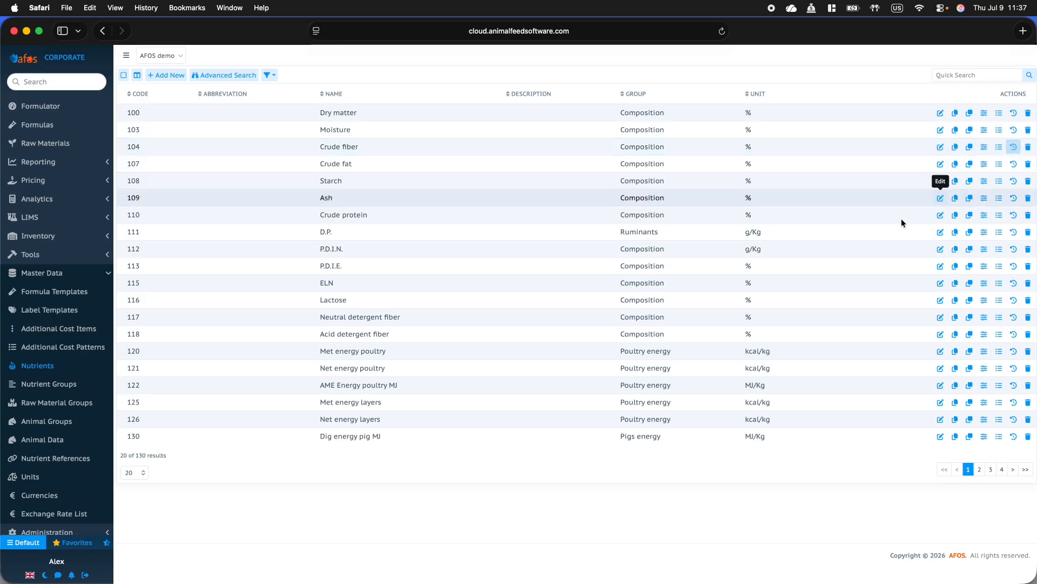
Step: Search the nutrients list for "vitam", then clear the search
click(987, 77)
text(vitam)
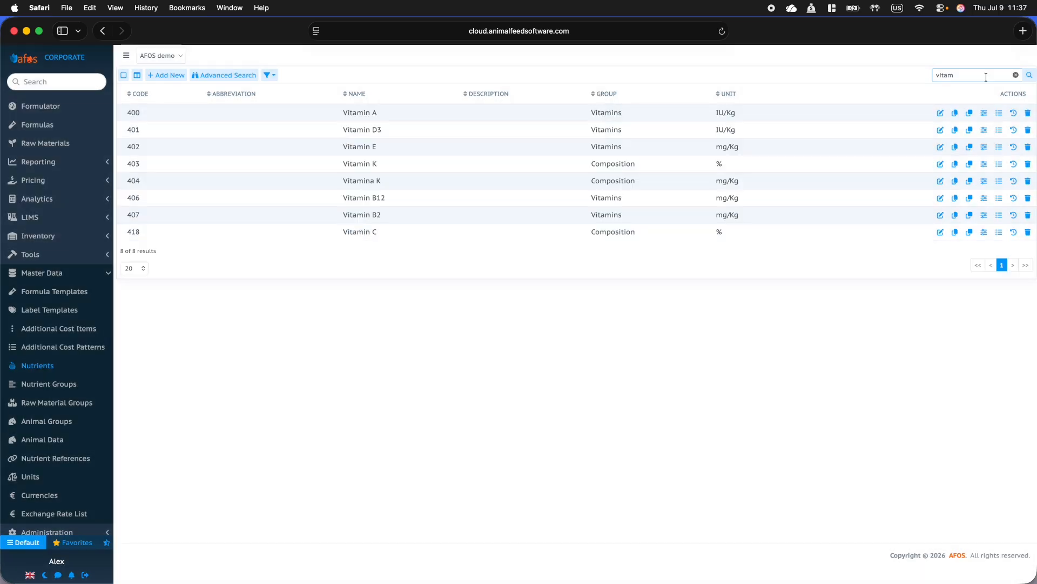
key(BackSpace)
key(BackSpace)
key(BackSpace)
key(BackSpace)
key(BackSpace)
Step: Look at the nutrient list's advanced search fields, saved filters and column settings, closing each without changes
click(201, 77)
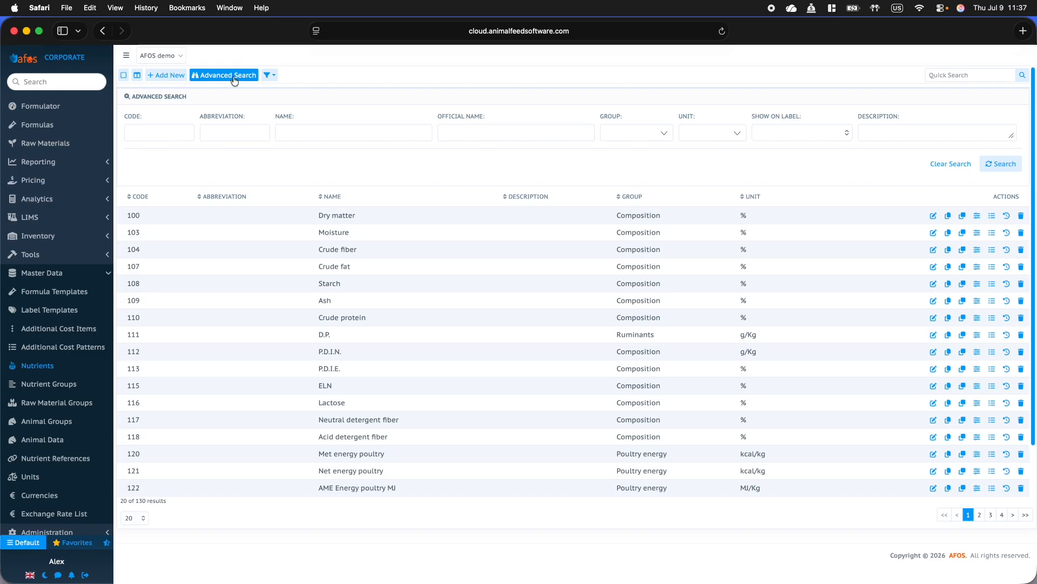
click(204, 76)
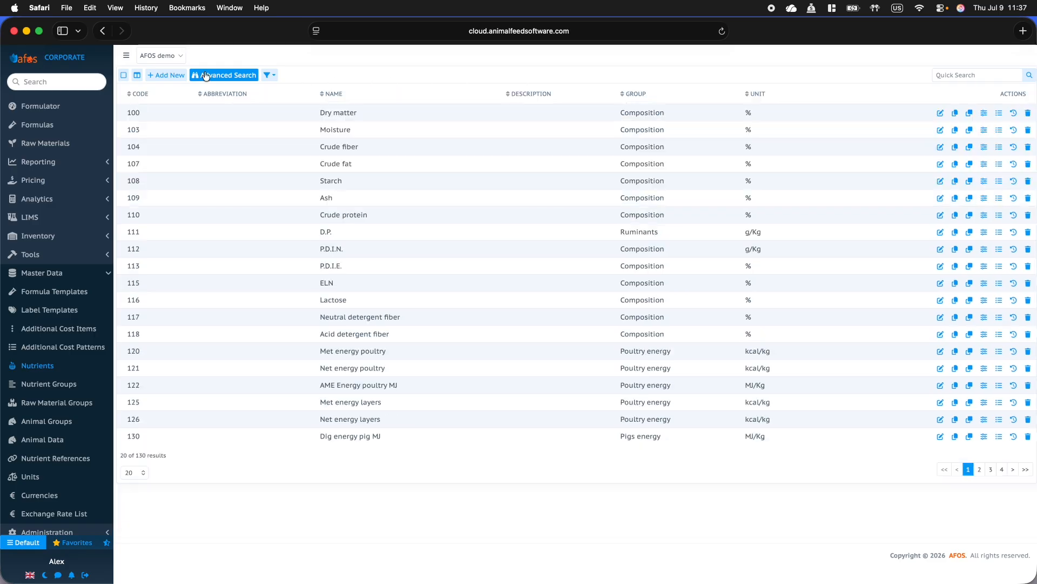
click(273, 77)
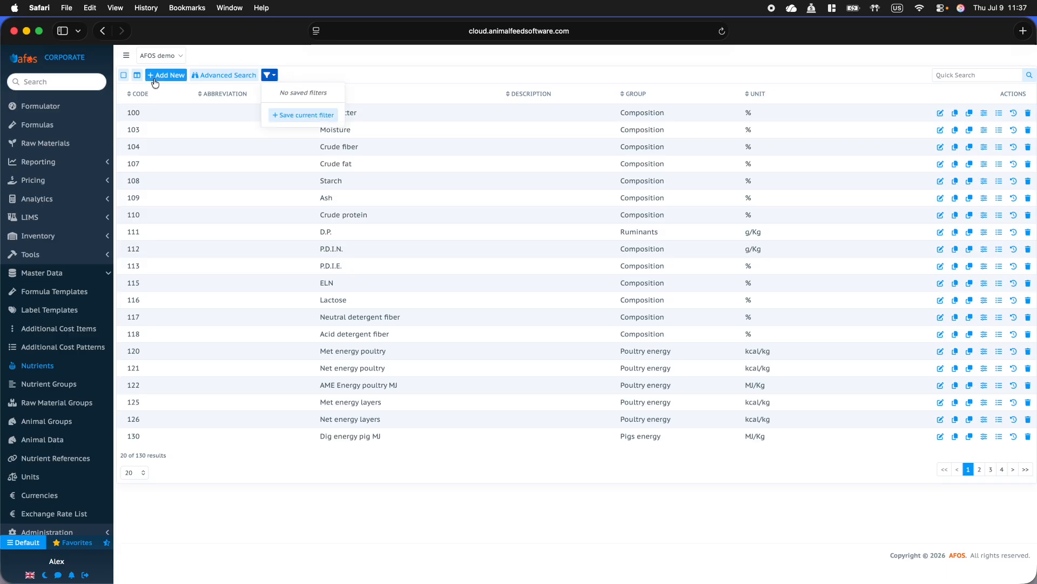
click(334, 74)
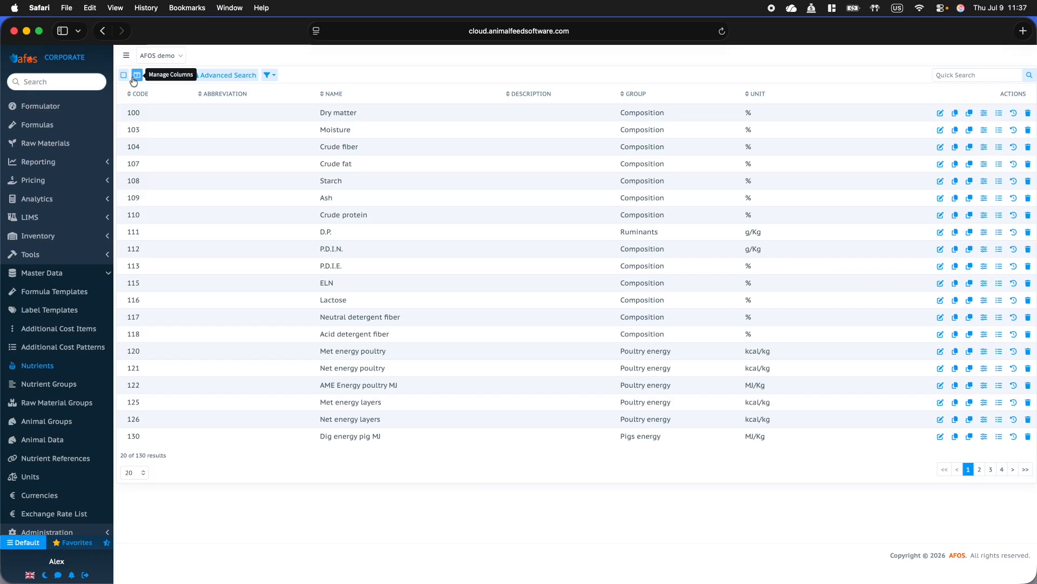
click(137, 76)
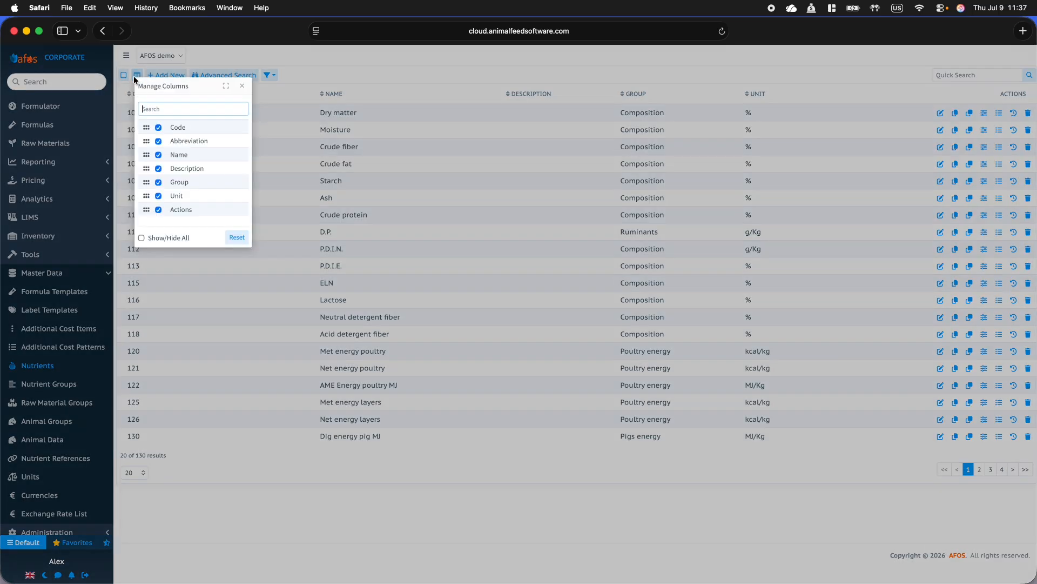
click(244, 87)
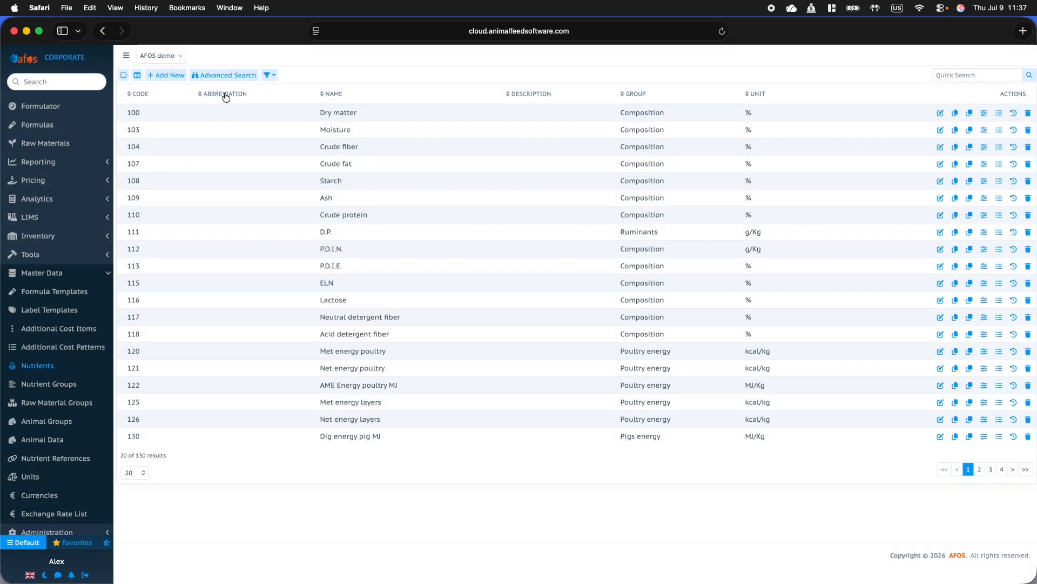
Step: Open the raw material Oat (code 1000) for editing from the raw materials list
click(50, 148)
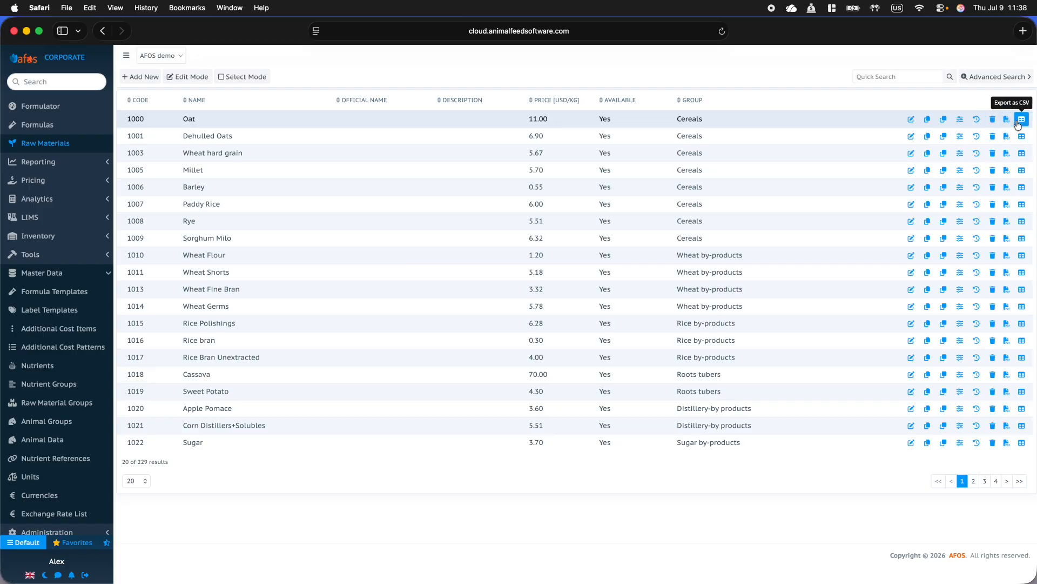
click(910, 120)
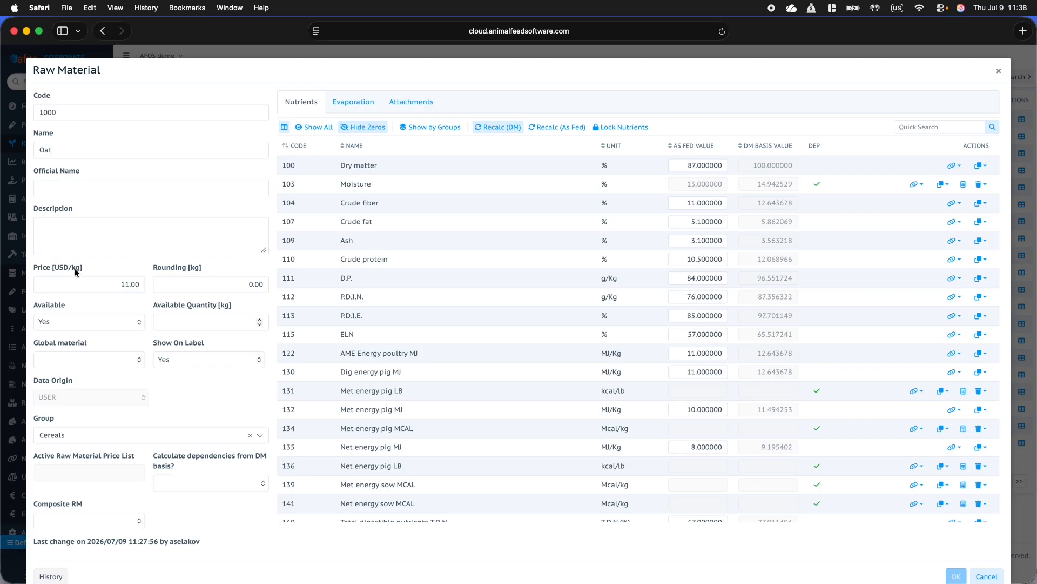
mouse_move(160, 273)
Step: Set Oat's Composite RM option to Yes and show its composition list
scroll(42, 447, down, 1)
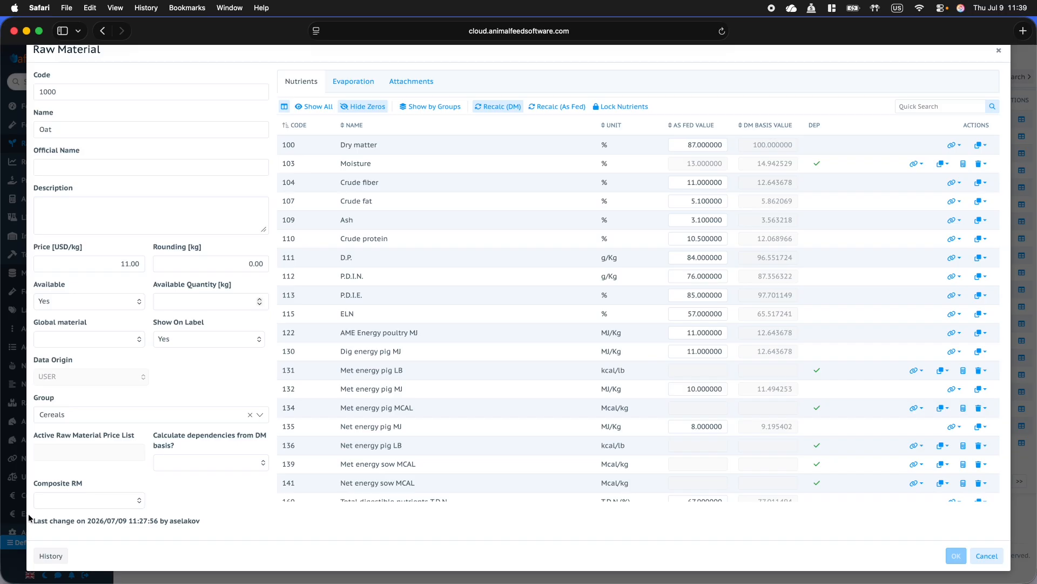
click(141, 500)
click(181, 500)
click(138, 501)
click(209, 508)
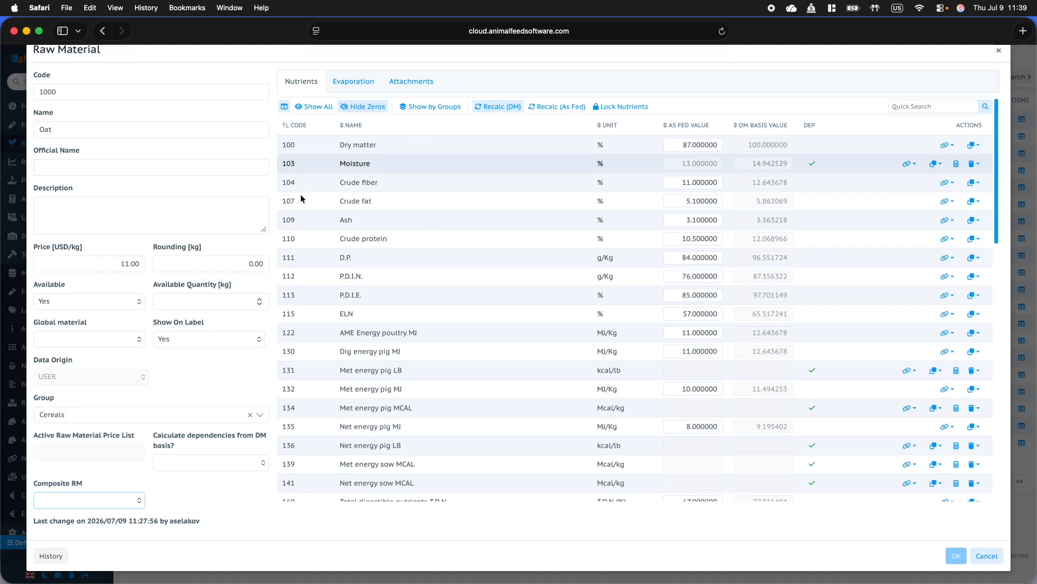
click(134, 508)
click(121, 512)
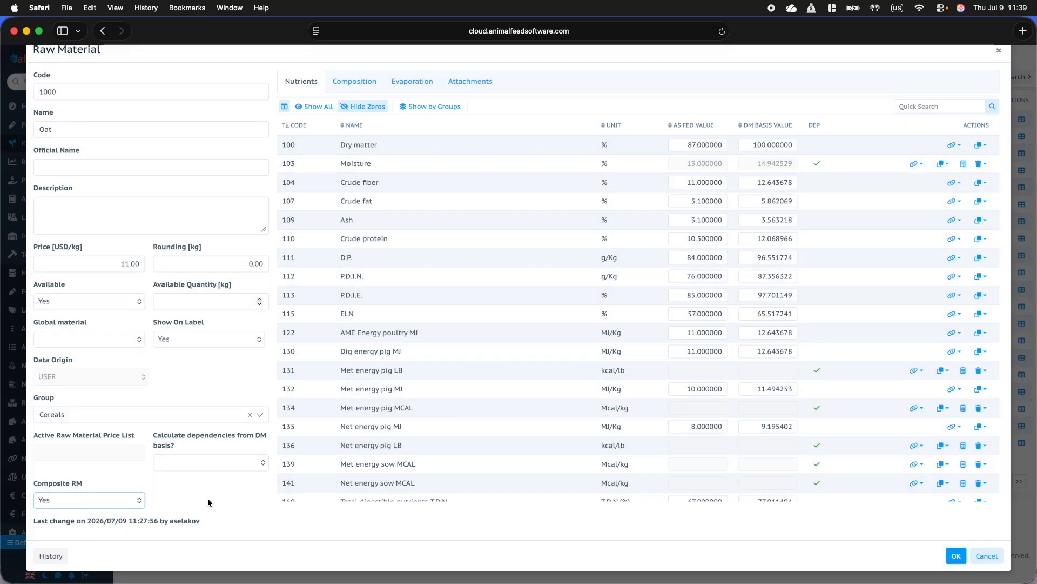
click(353, 81)
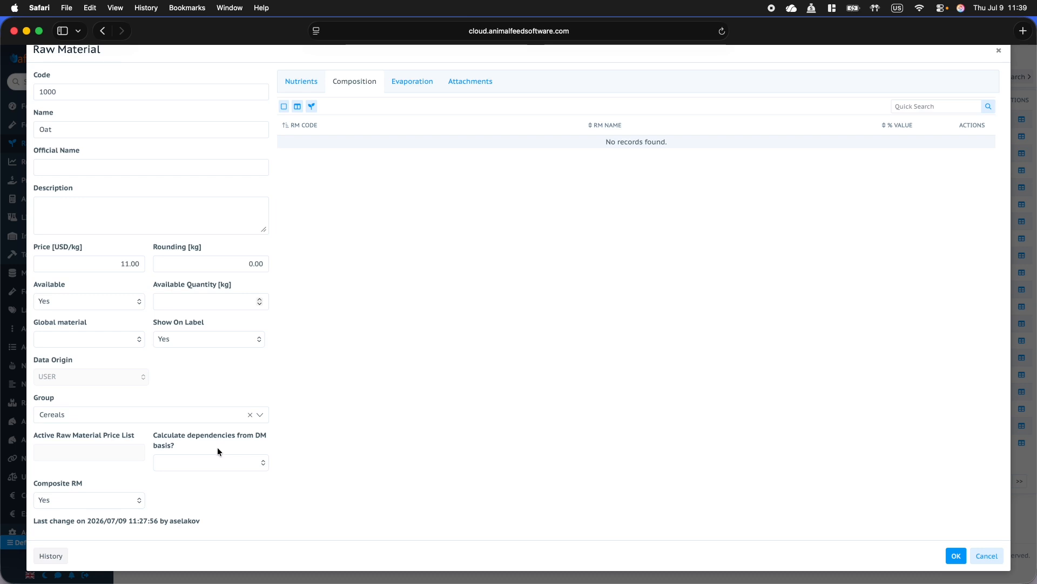
Step: Set Oat's Composite RM option to No
click(139, 498)
click(96, 493)
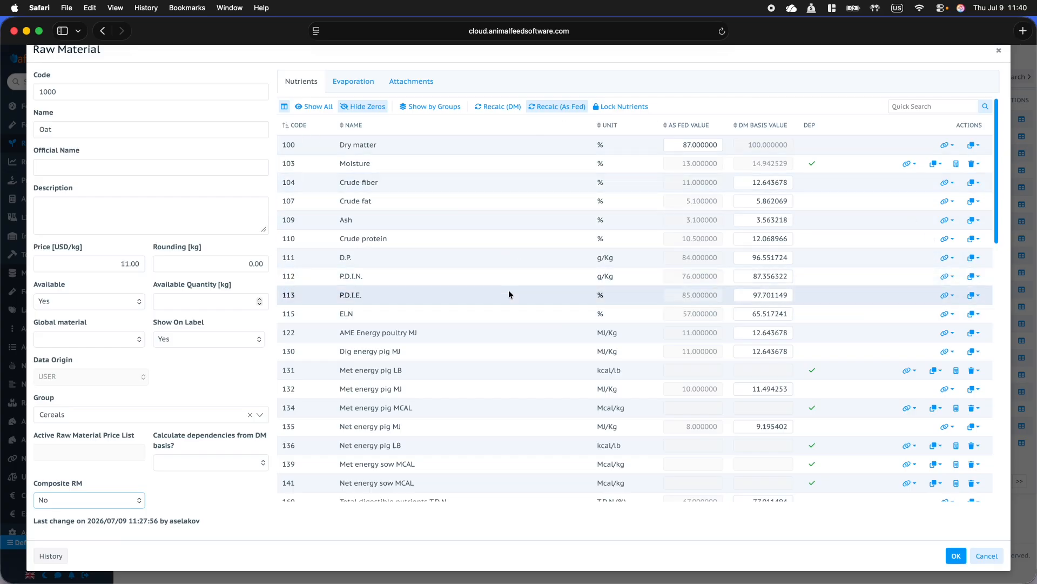
Step: Look through Oat's as-fed and DM basis nutrient values and try the DM recalculation mode
scroll(508, 293, down, 3)
scroll(508, 293, down, 11)
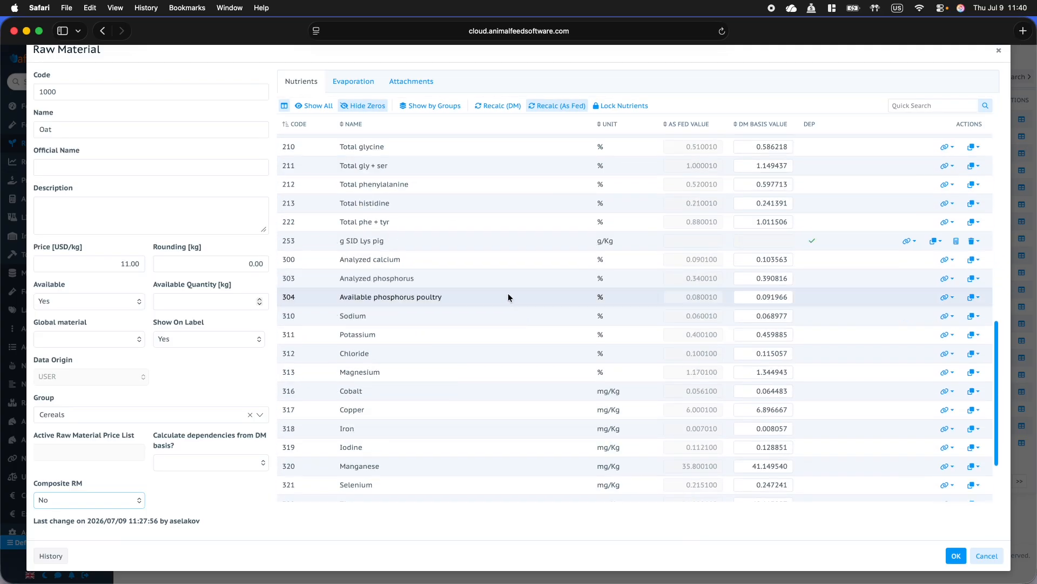
scroll(507, 311, up, 15)
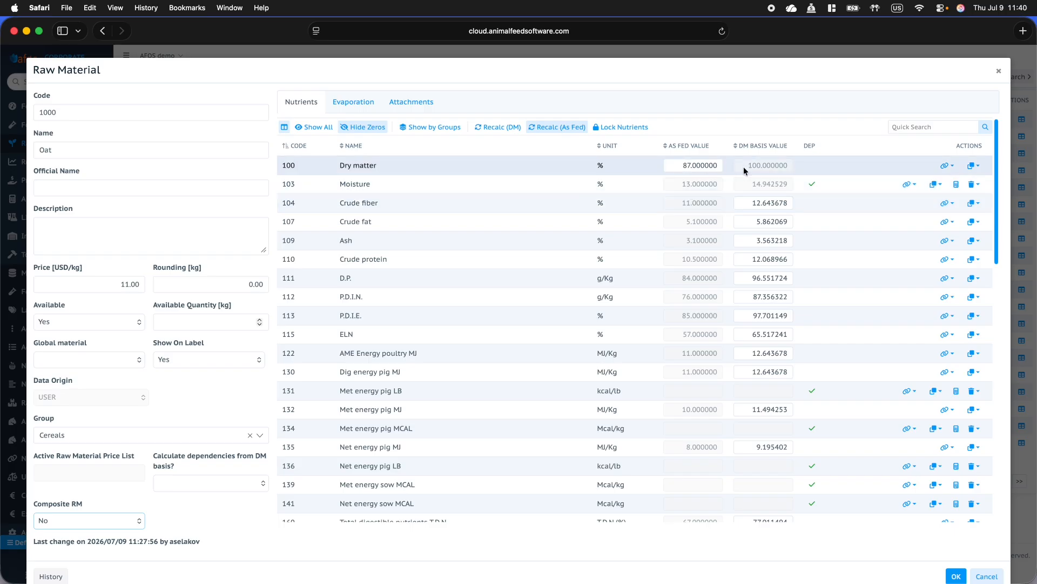
click(506, 130)
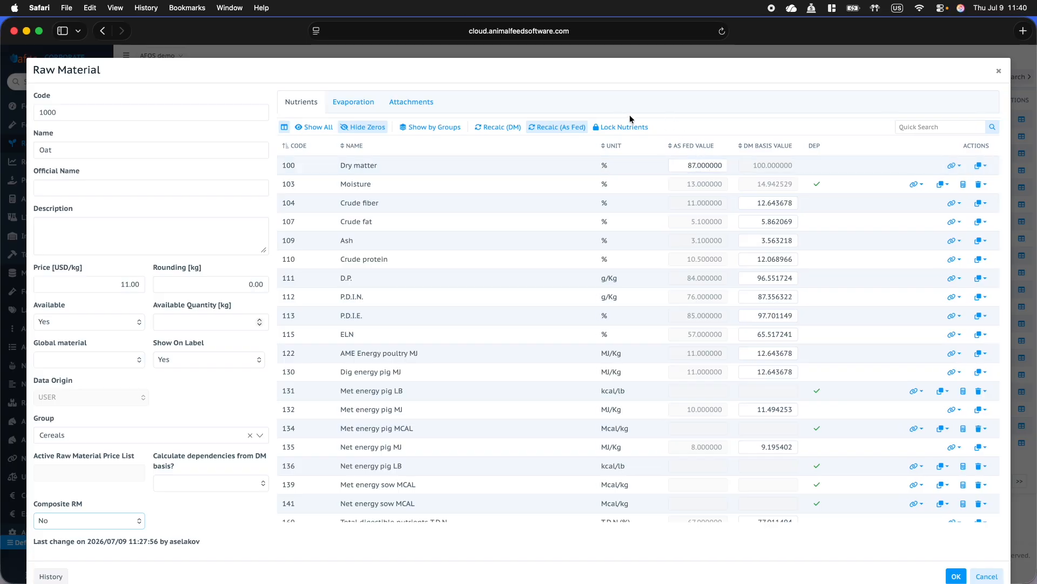
Step: Turn on Lock Nutrients for Oat, view the dependency formula of Net energy pig LB and close it unchanged
click(615, 130)
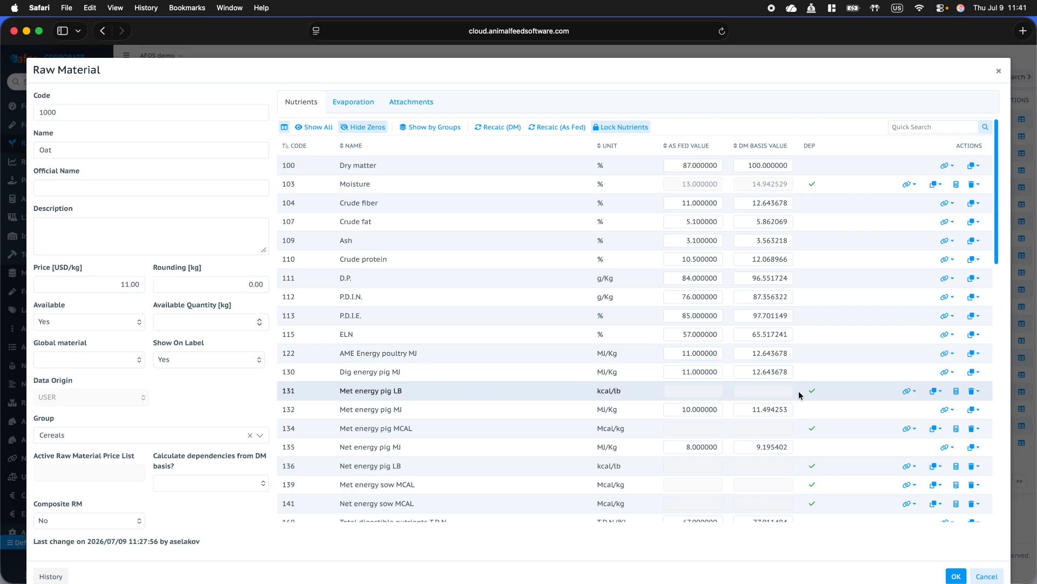
scroll(792, 405, down, 3)
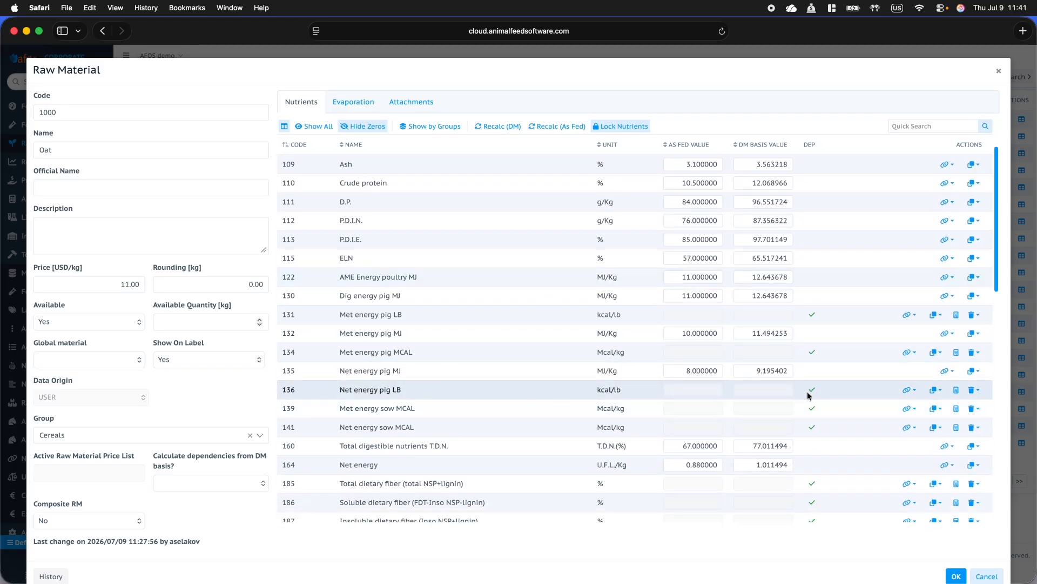
click(916, 394)
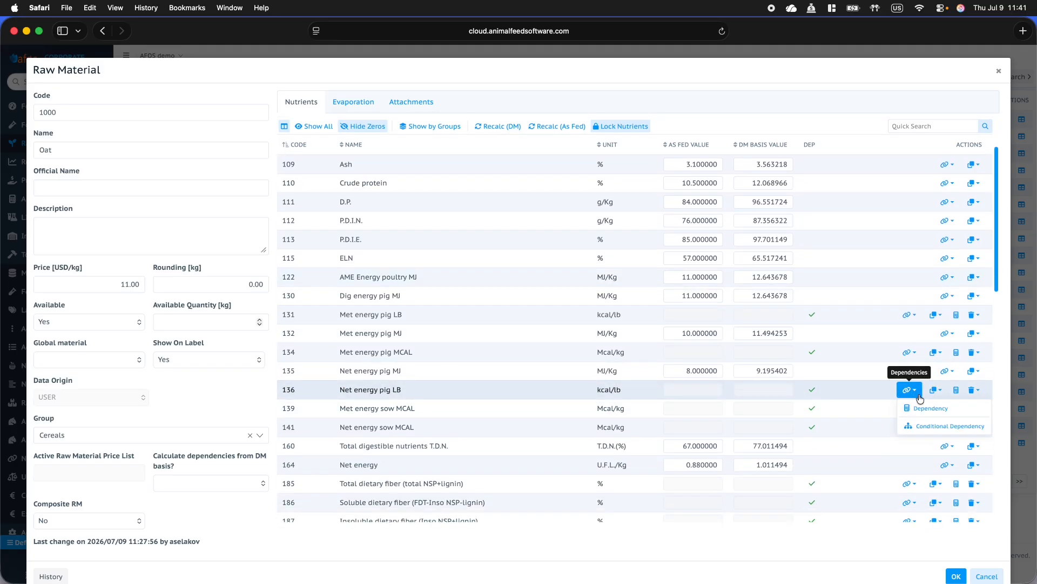
click(924, 409)
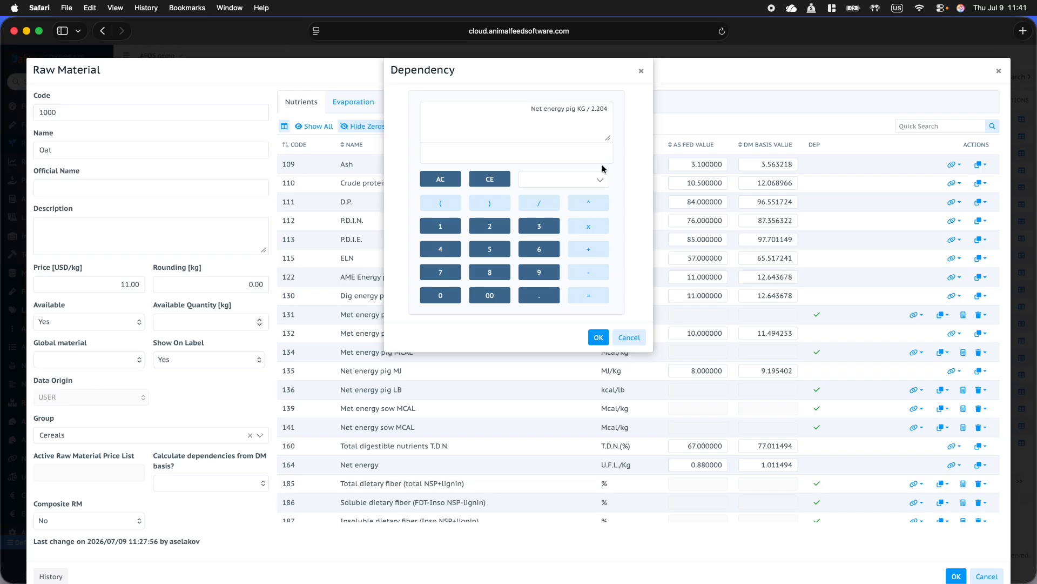
click(629, 337)
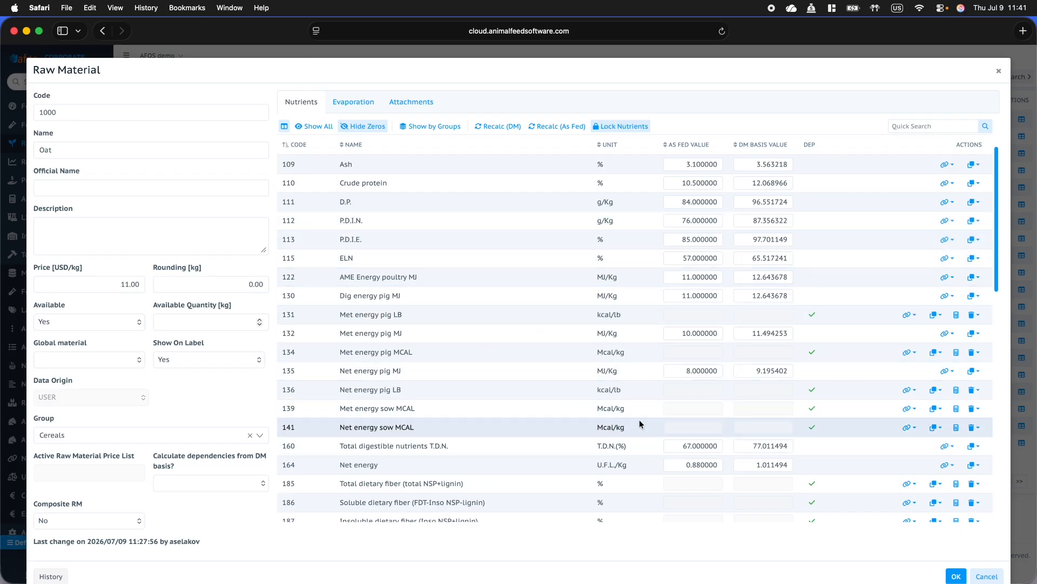
Step: Show the clone options for the dependencies of Oat's Met energy pig LB nutrient
scroll(640, 419, down, 3)
scroll(640, 419, up, 5)
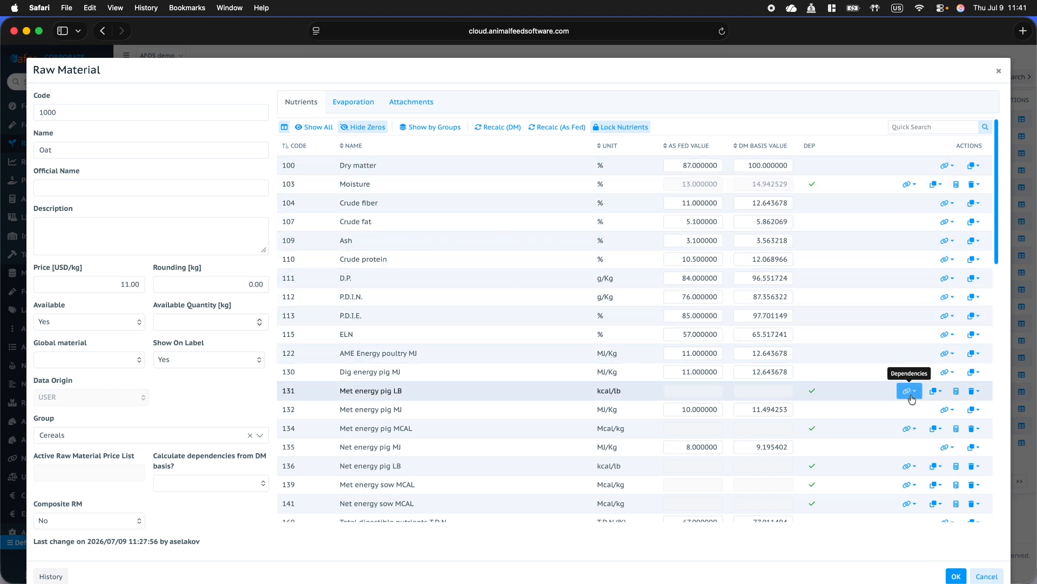
click(938, 392)
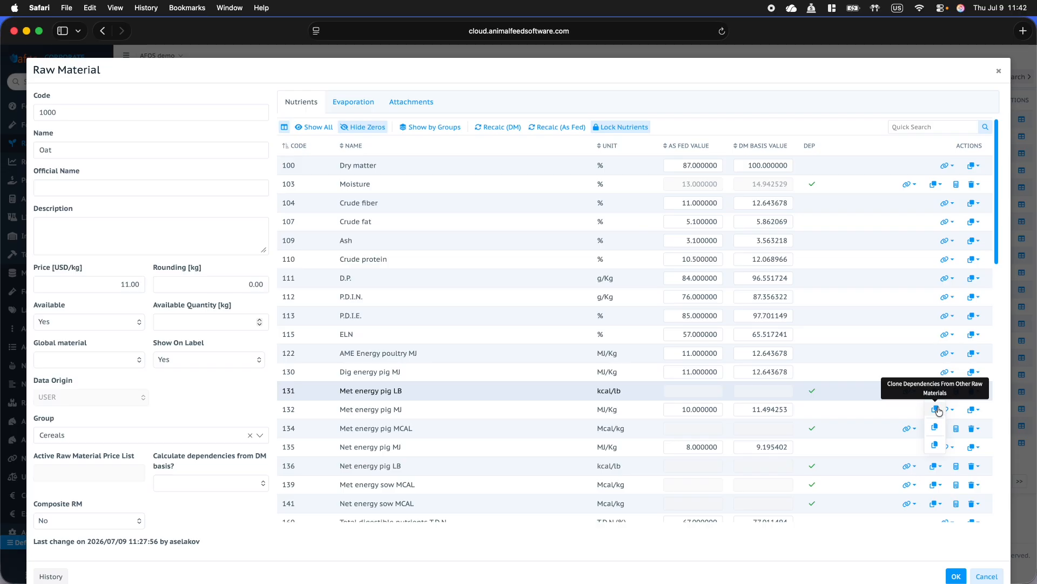
click(775, 99)
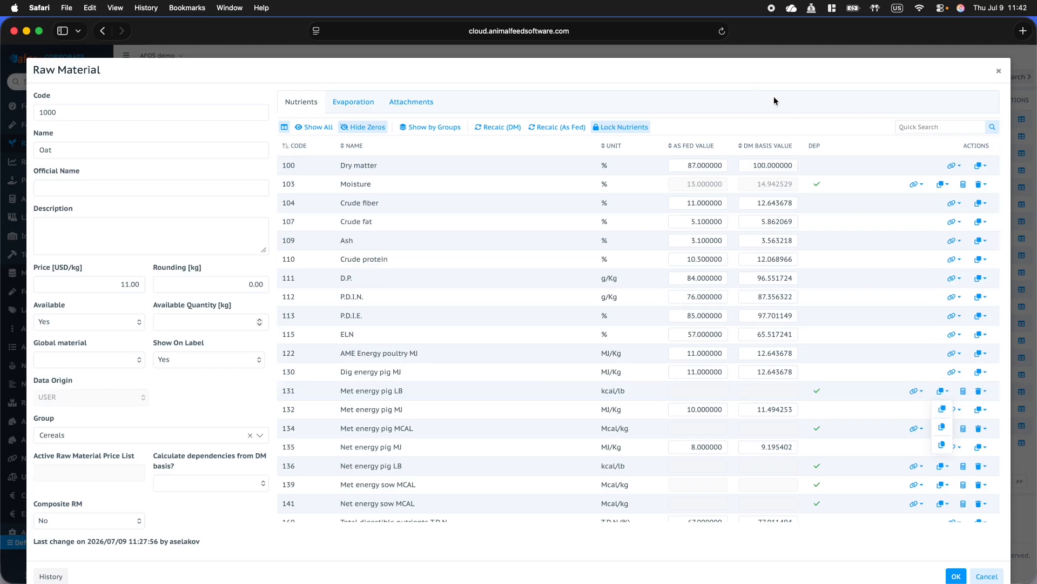
Step: Calculate Oat's nutrient values for an evaporation of 1 and enable the price increase by evaporation %
click(346, 106)
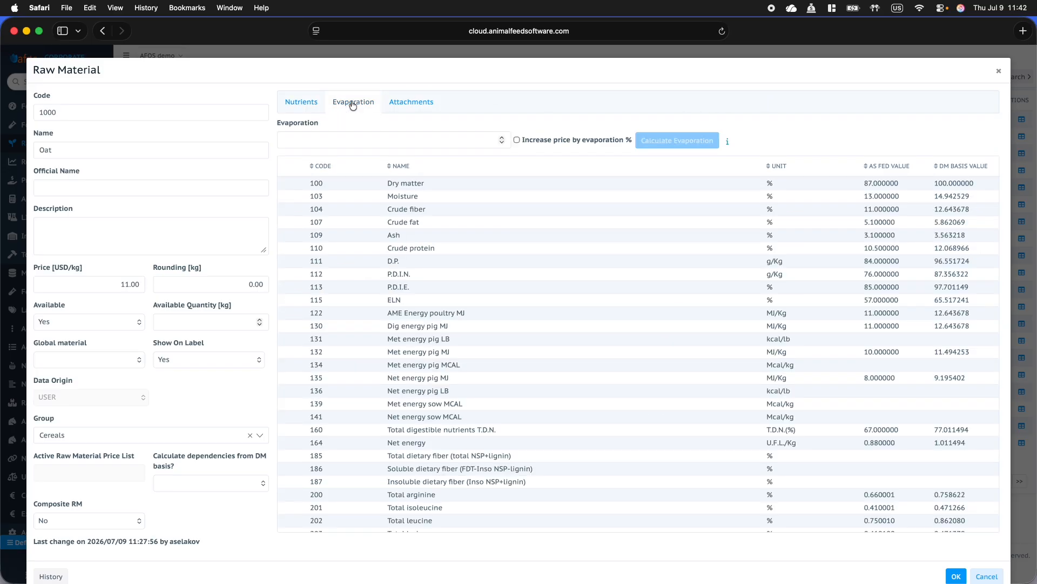
click(383, 143)
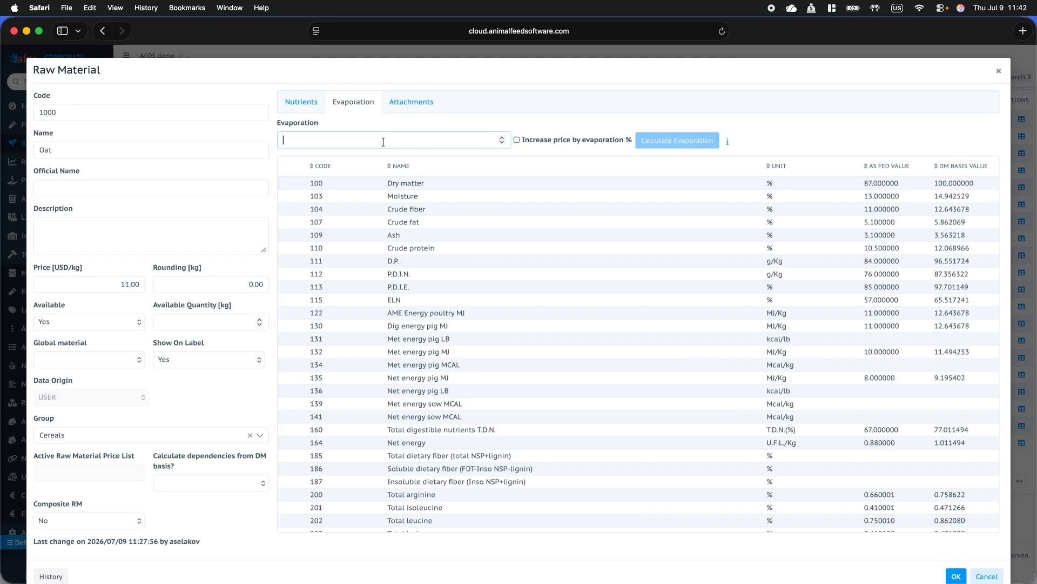
text(1)
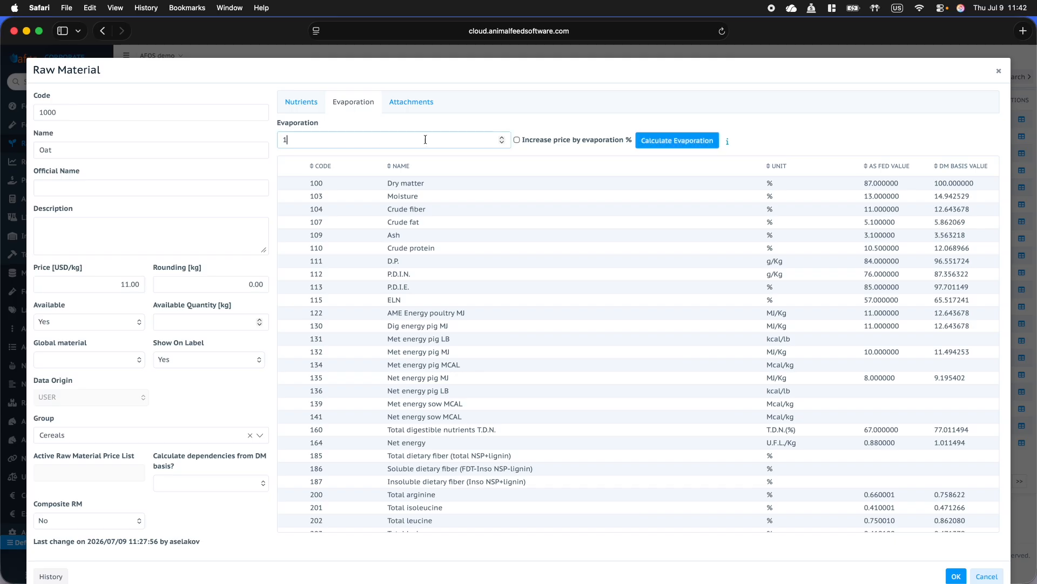
click(544, 114)
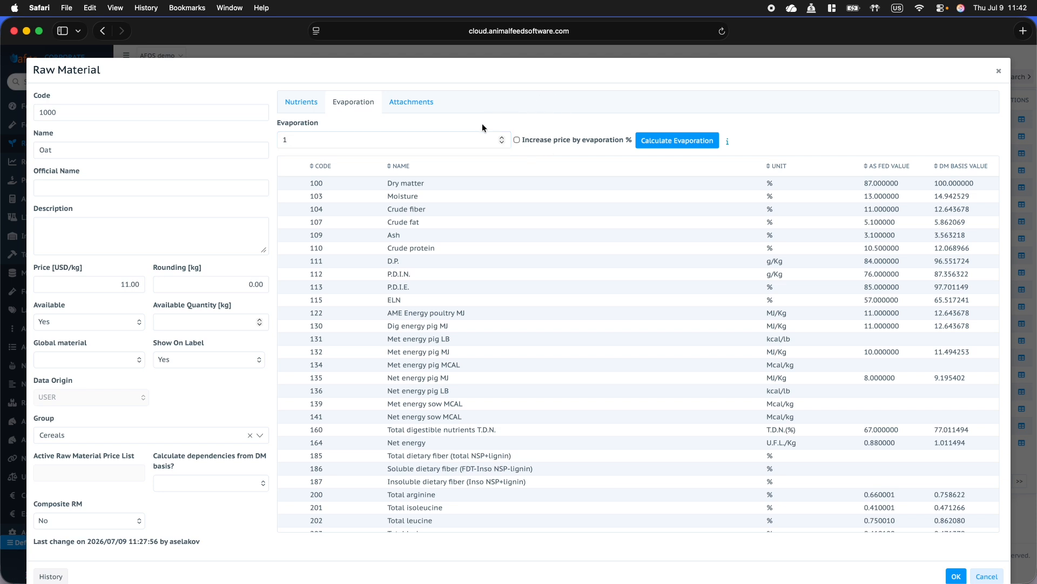
click(682, 142)
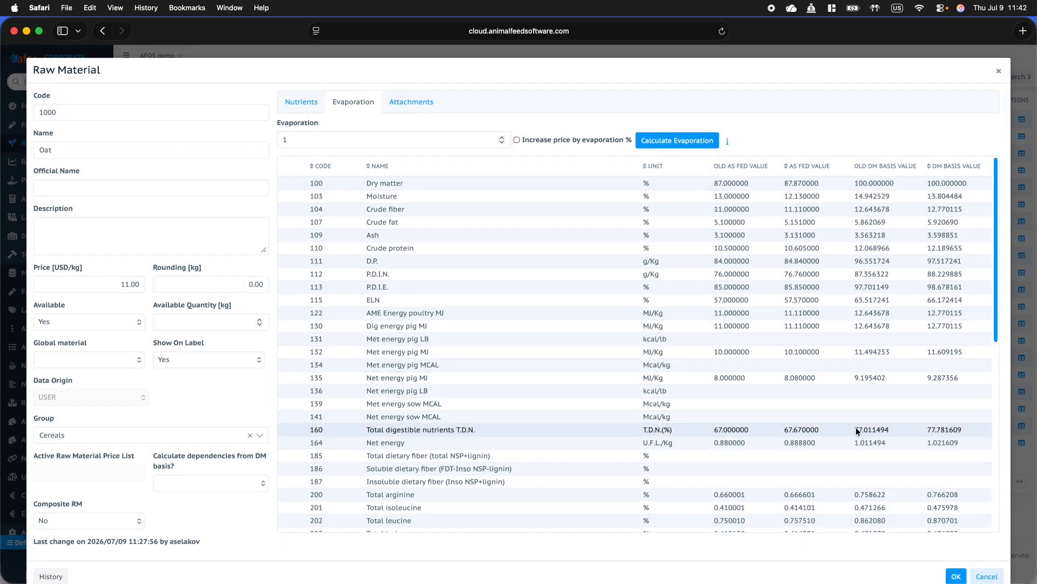
click(566, 141)
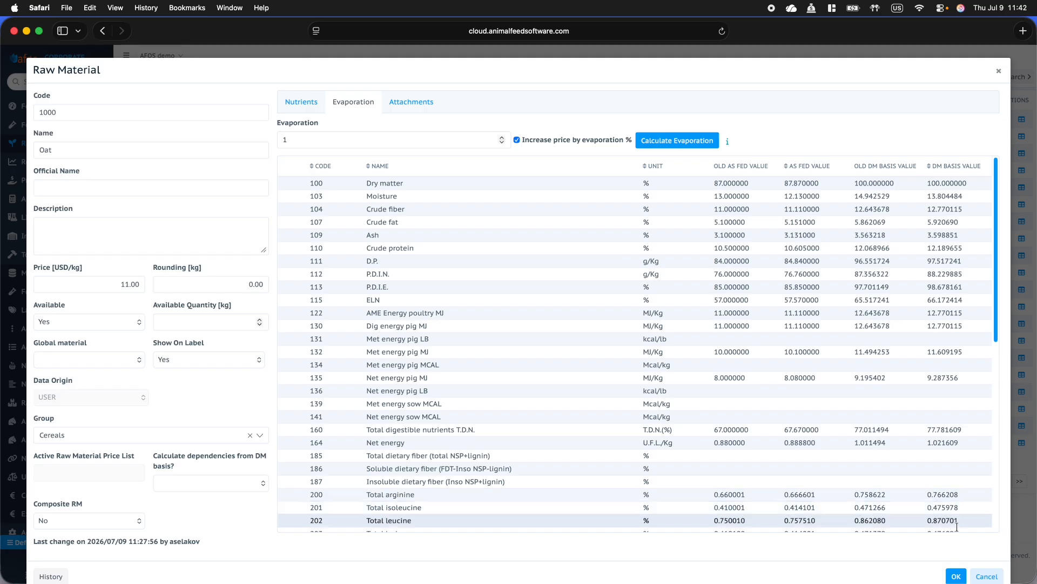
Step: View Oat's attachments list and close the raw material record without saving
click(416, 108)
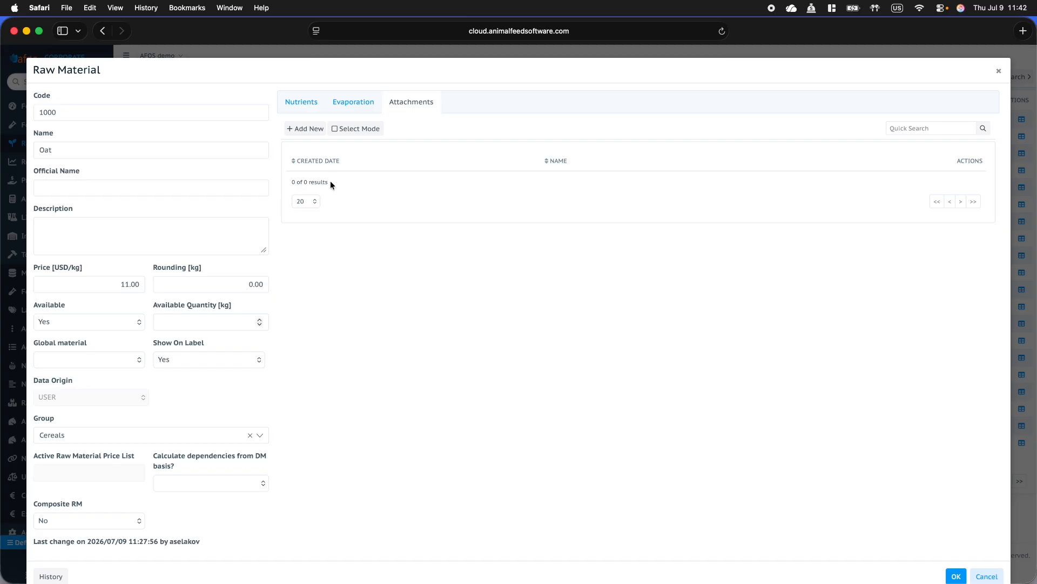
click(987, 576)
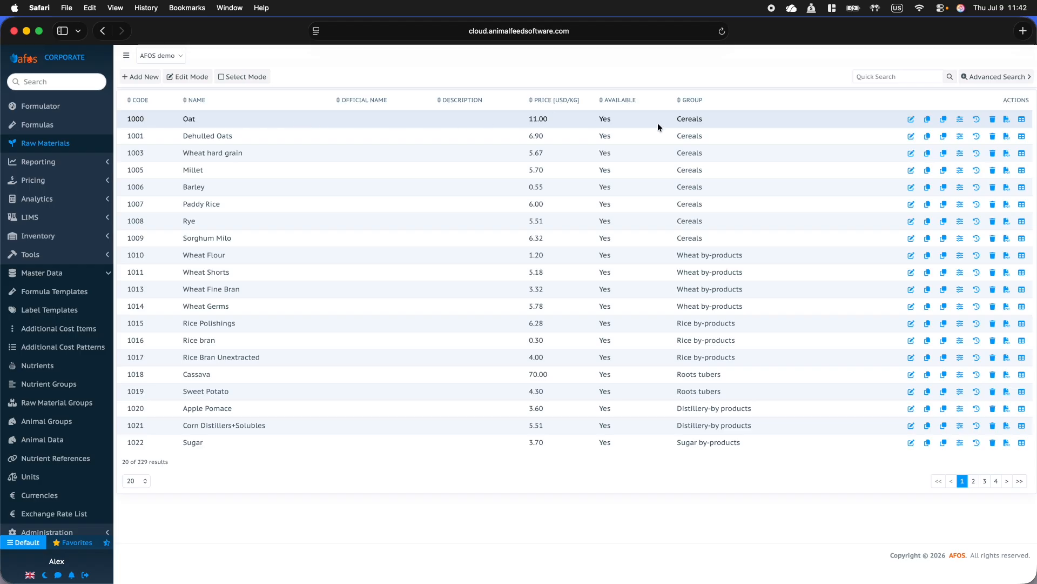
Step: View the quick update constraints for Oat and close them without changes
click(959, 121)
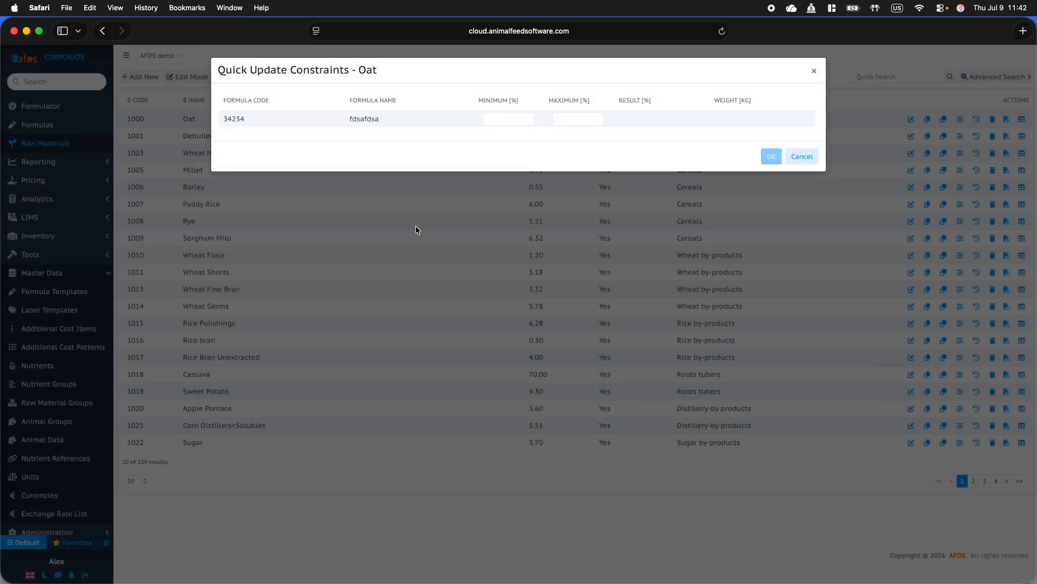
click(803, 156)
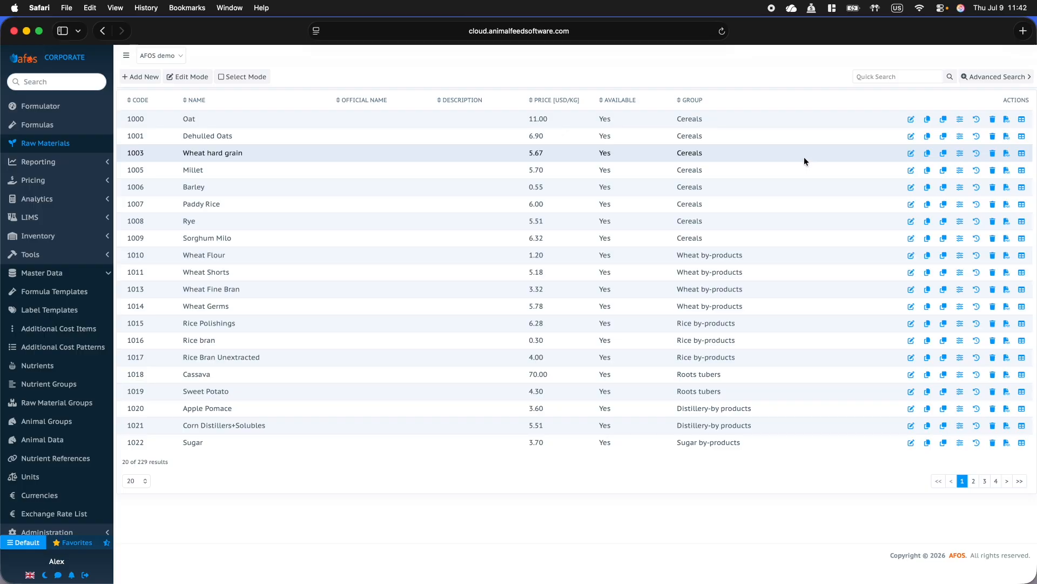
Step: Open Oat's change history and show the version dated 2026/05/07 16:54:06
click(976, 124)
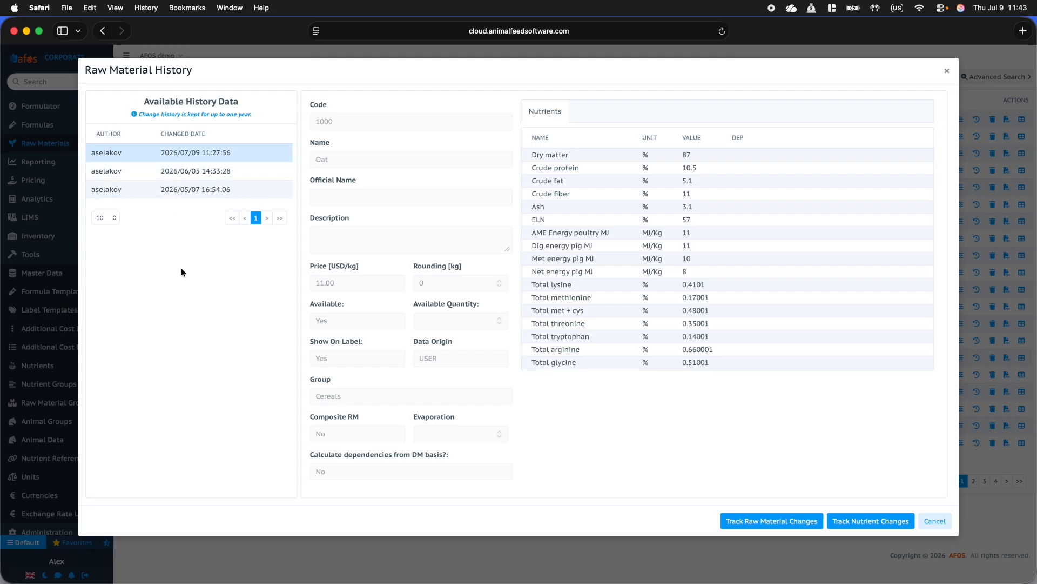
click(184, 189)
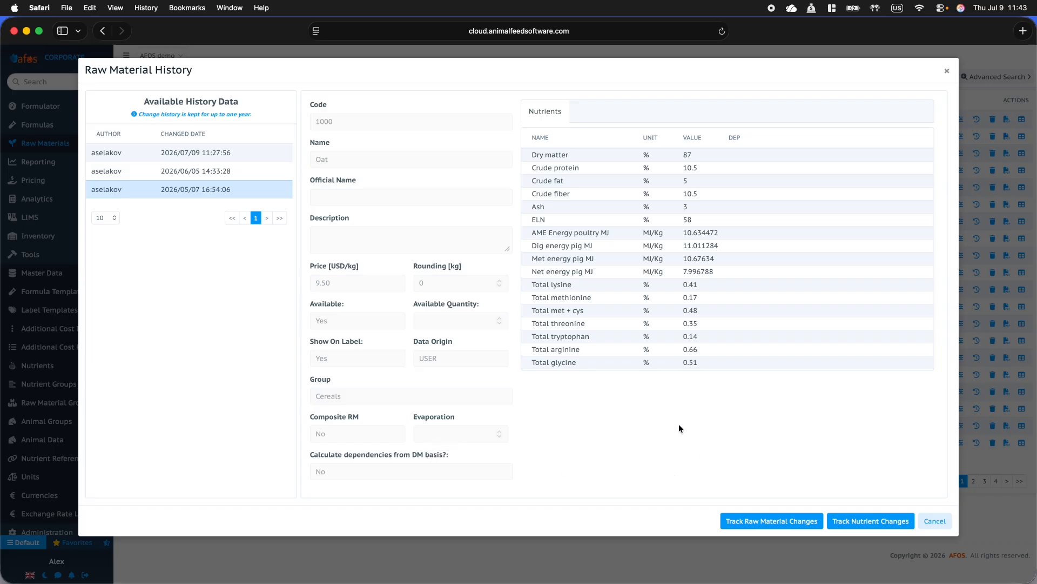
Step: Plot the history of Oat's Price field with empty values excluded, examine the graph and close it
click(760, 524)
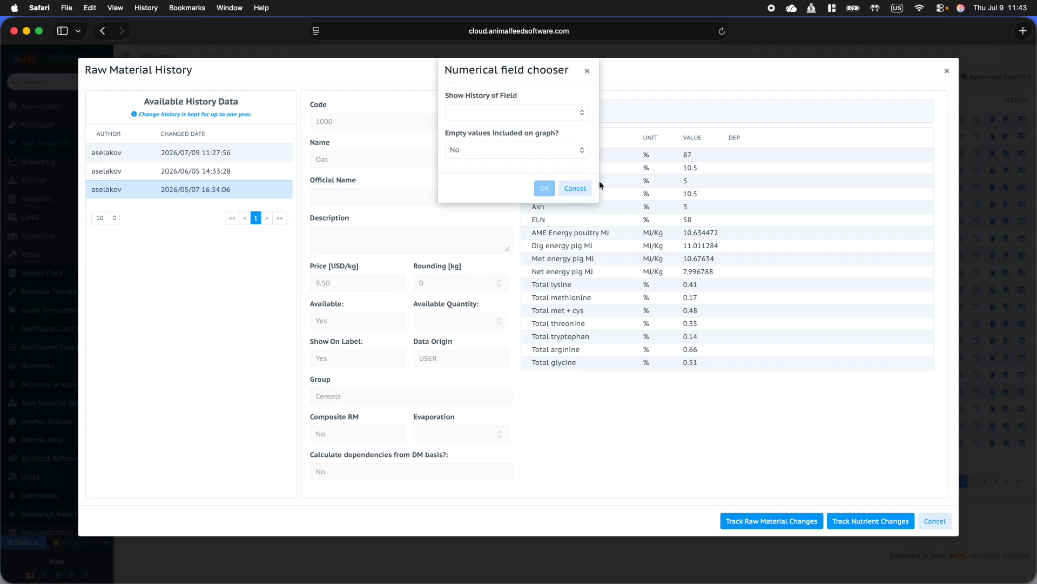
click(582, 112)
click(510, 111)
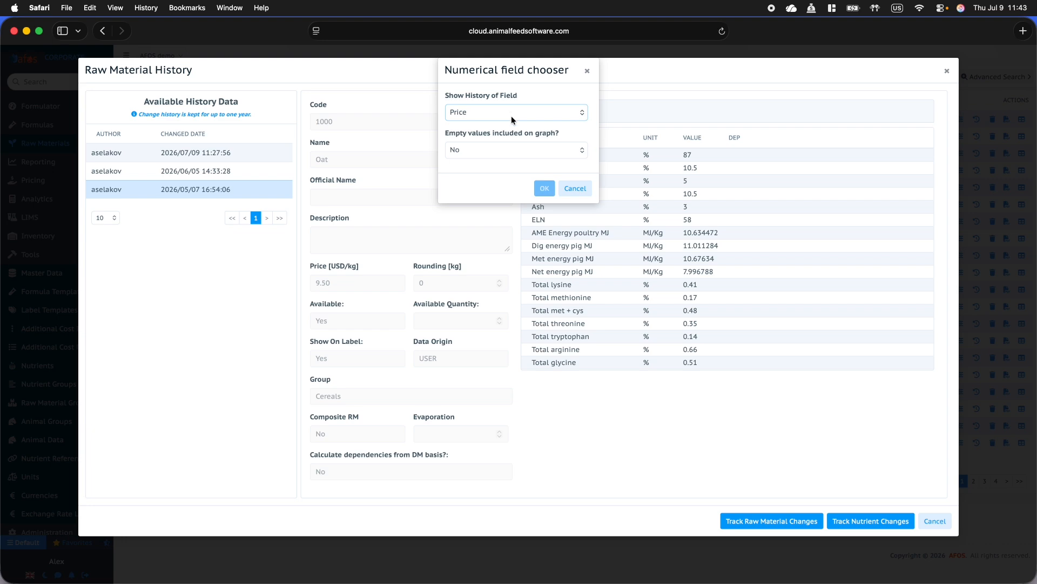
click(543, 187)
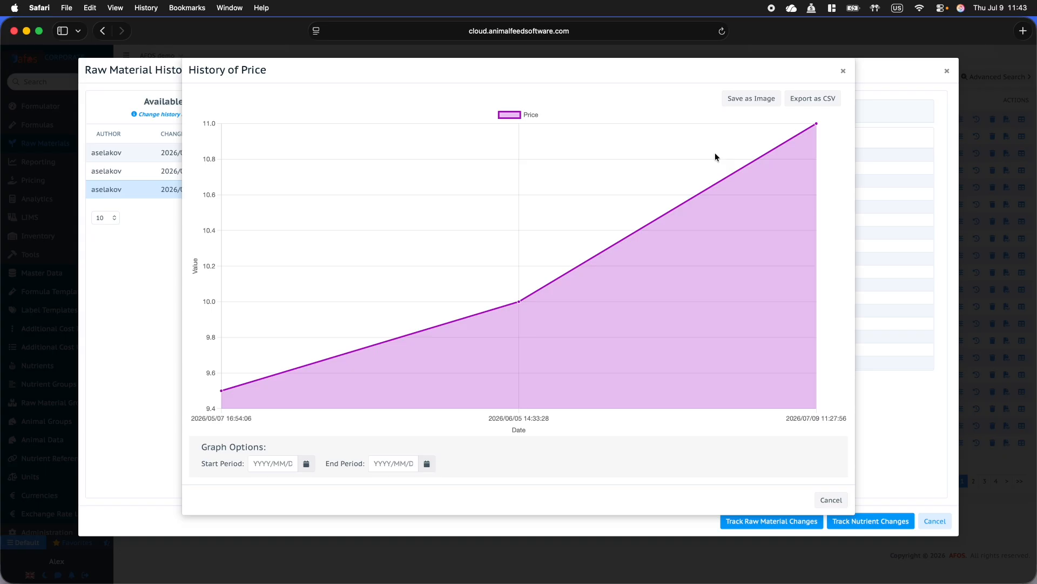
click(751, 102)
click(815, 102)
click(830, 499)
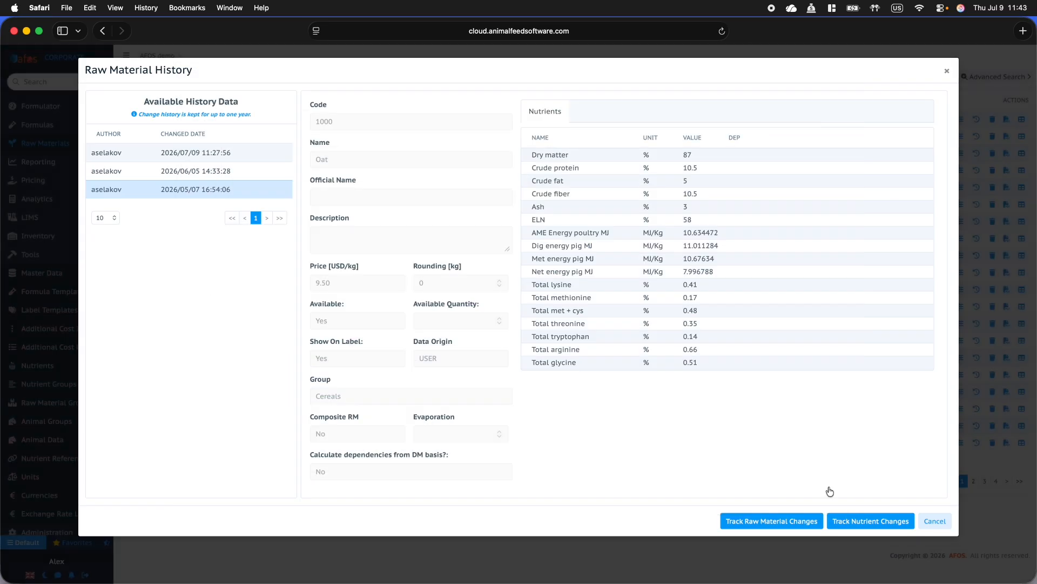
Step: Plot the history of Oat's Crude protein, examine the latest point, and close the graph and the change history
click(863, 522)
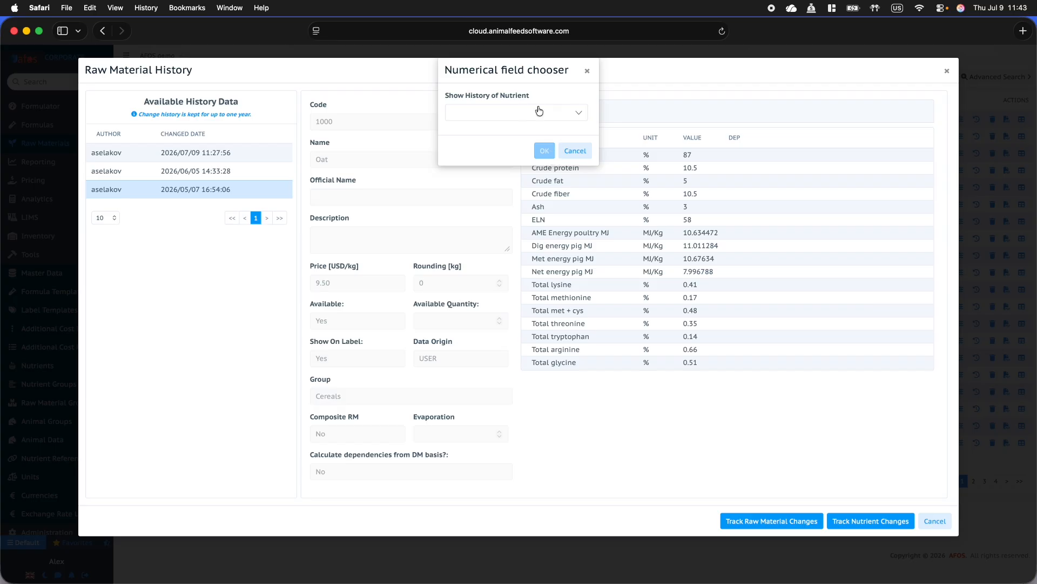
click(539, 111)
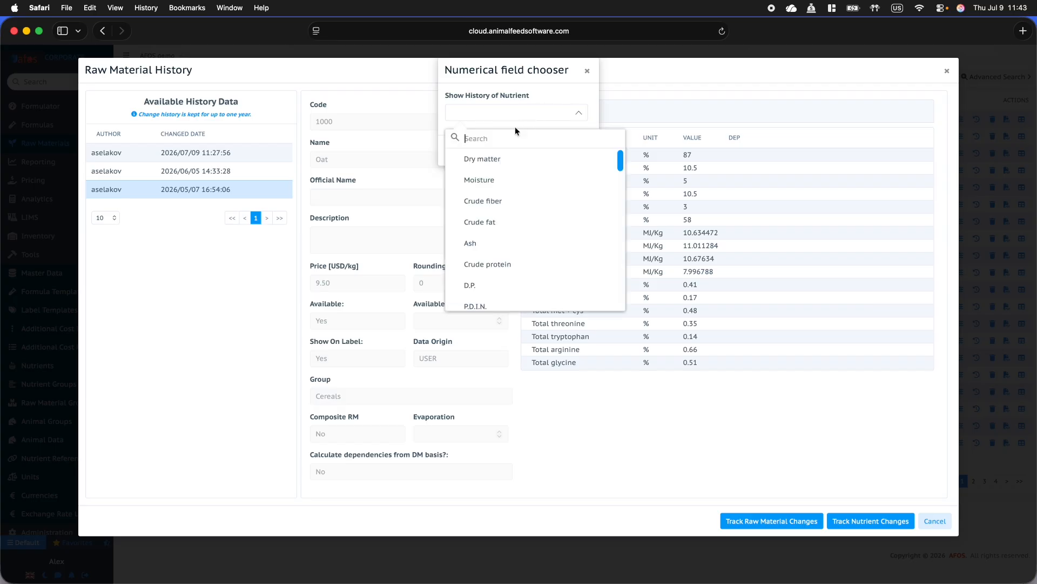
click(513, 268)
click(543, 153)
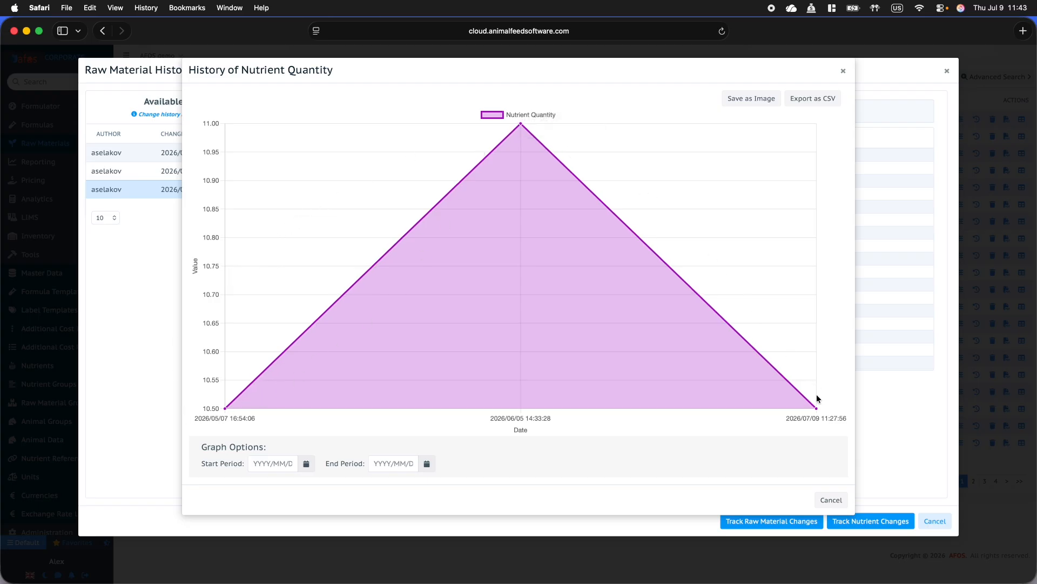
mouse_move(817, 411)
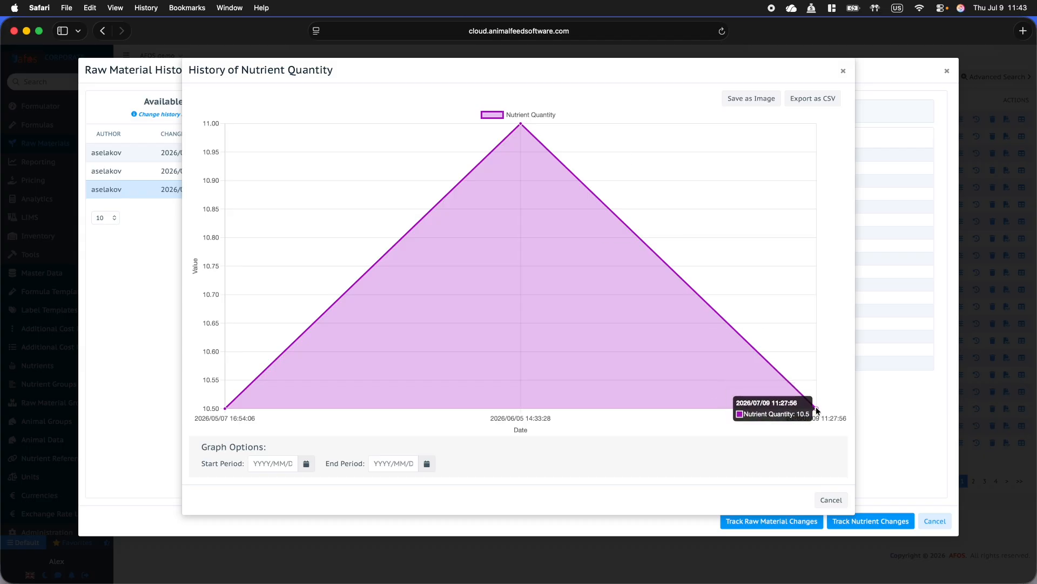
click(831, 499)
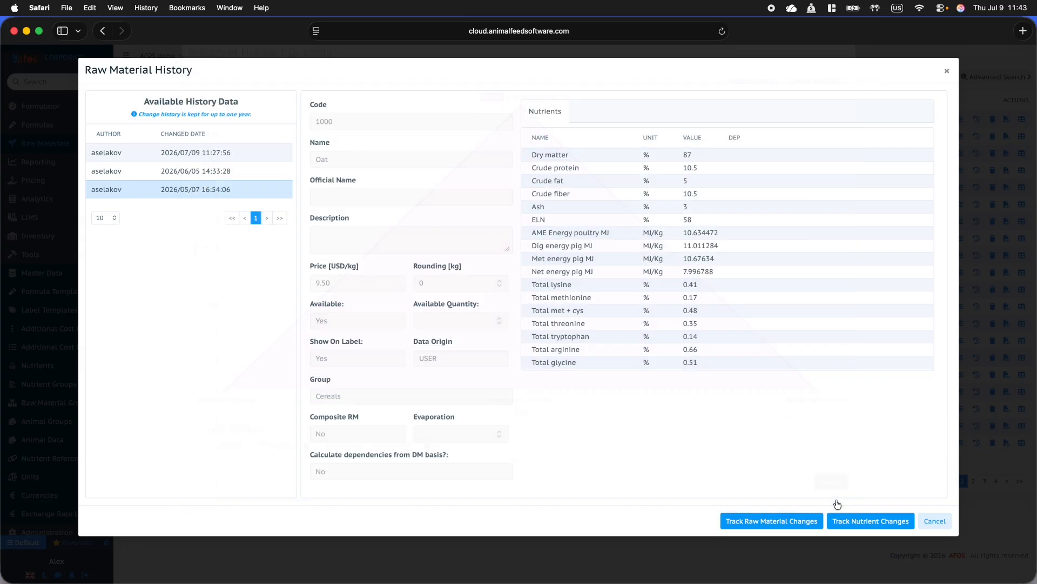
click(943, 521)
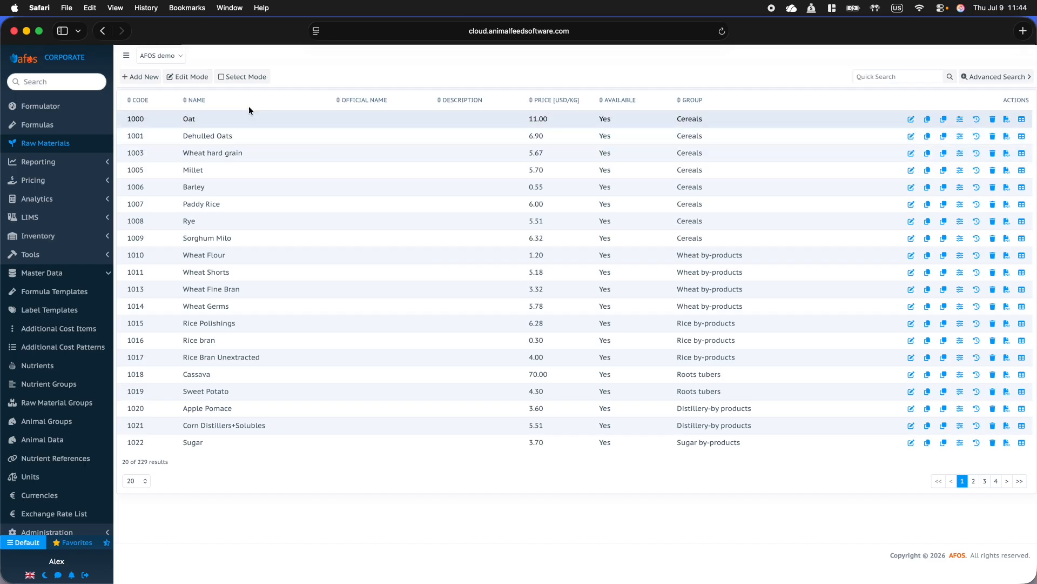
Step: Add a new compound formula with the code 199988 and the name New formula
click(38, 125)
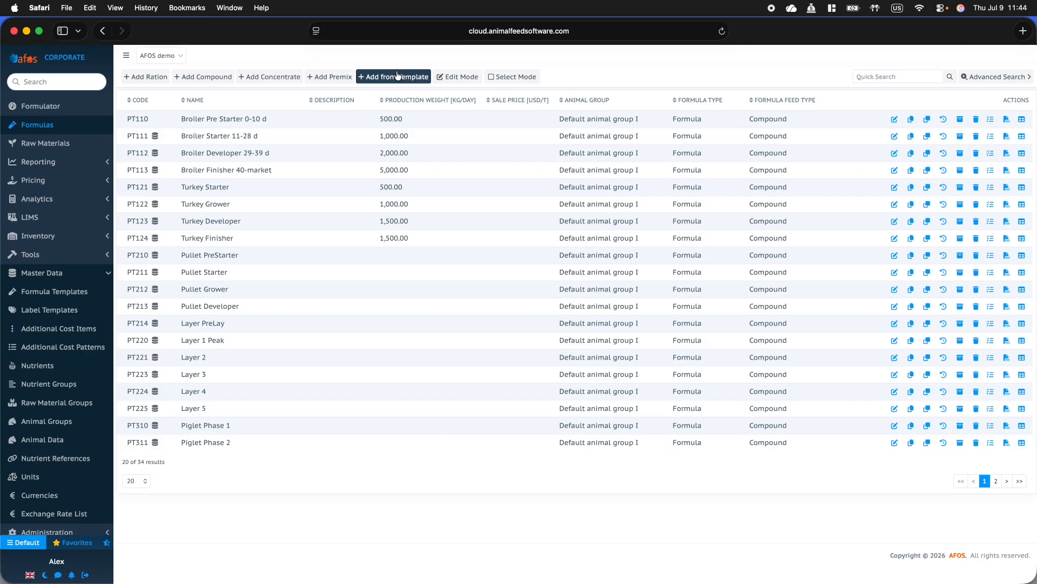
click(215, 78)
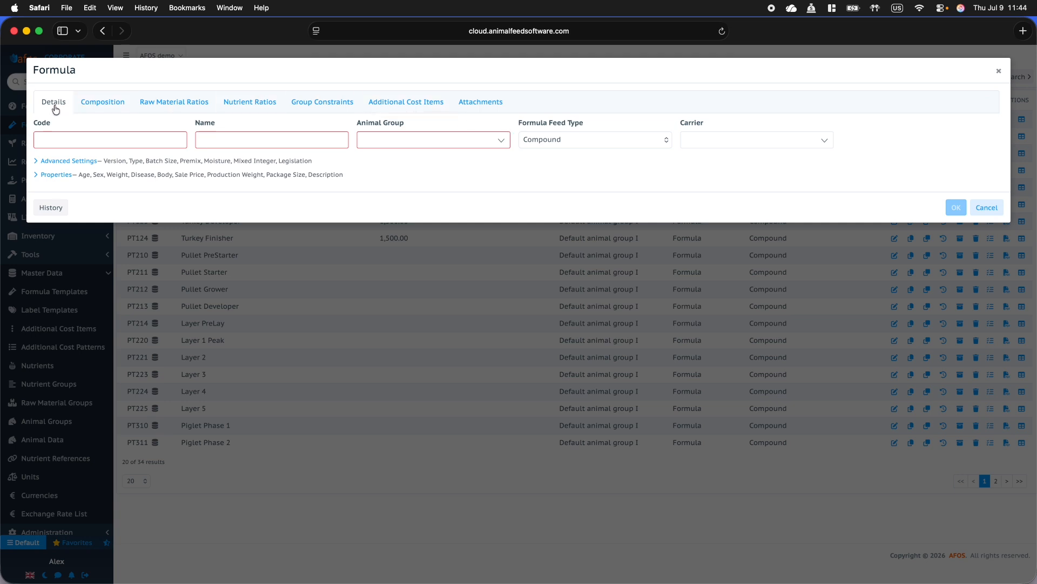
click(99, 143)
text(199988)
key(Tab)
text(New formula)
key(Tab)
Step: Assign the new formula to the Cats animal group, keep its feed type as Compound, and check the available carriers
click(431, 139)
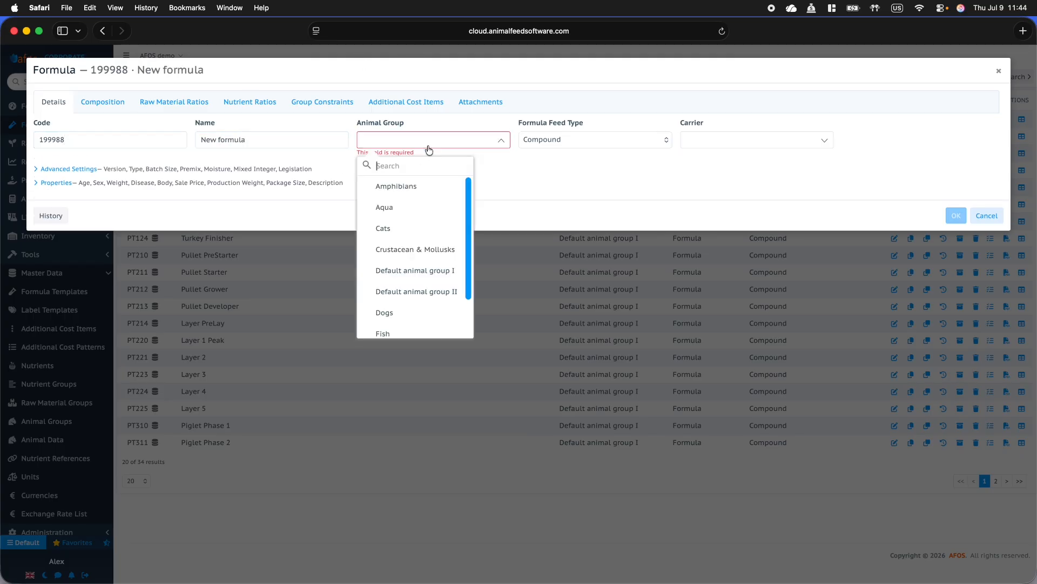
click(412, 225)
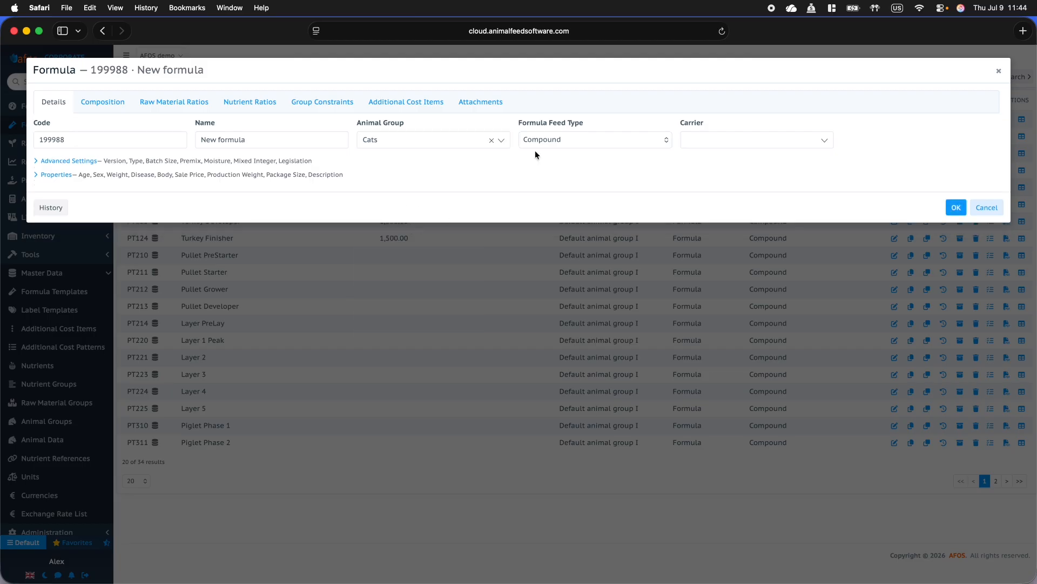
click(576, 140)
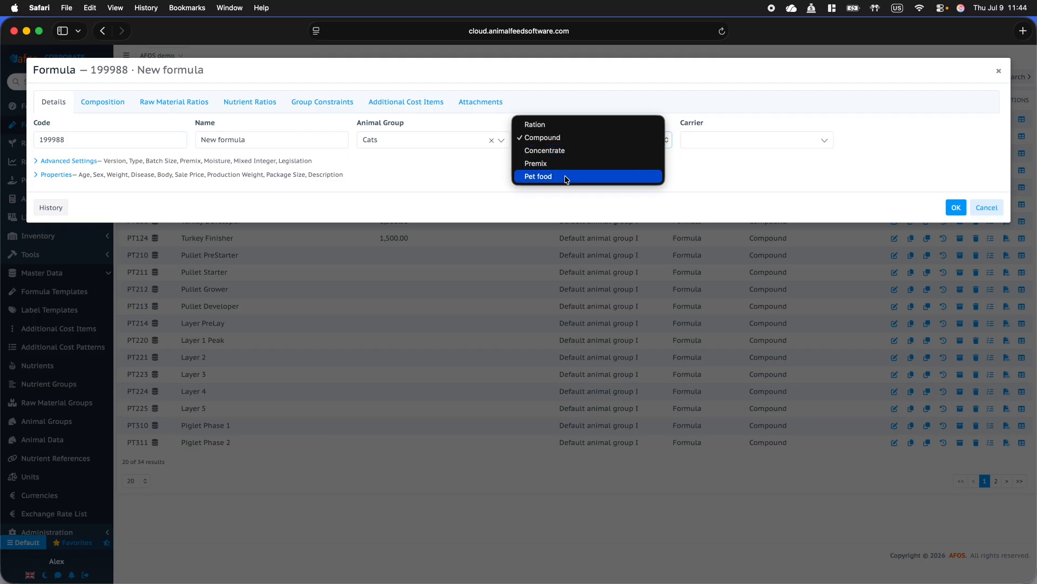
click(581, 137)
click(748, 148)
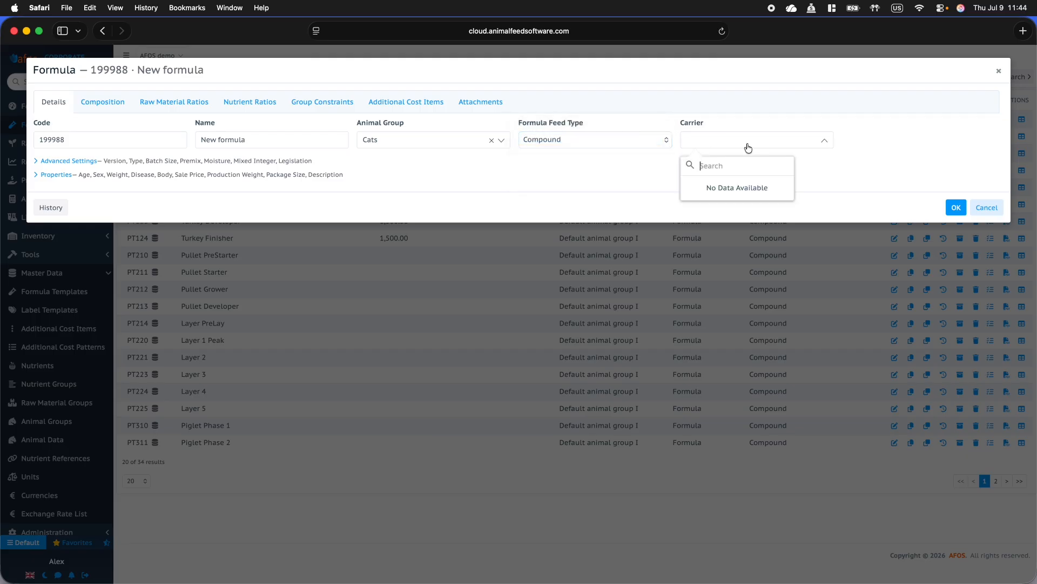
click(594, 187)
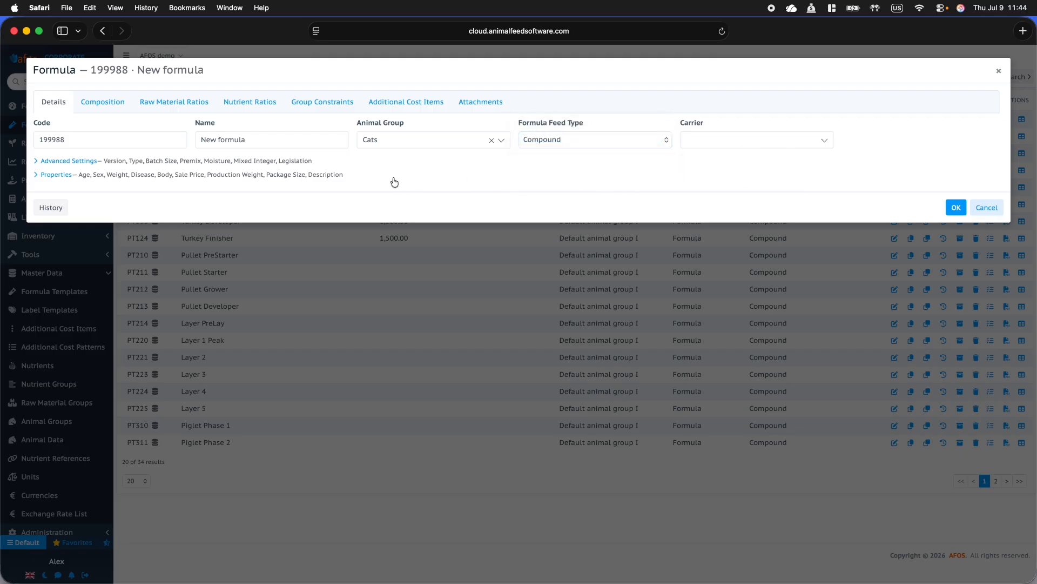
click(777, 145)
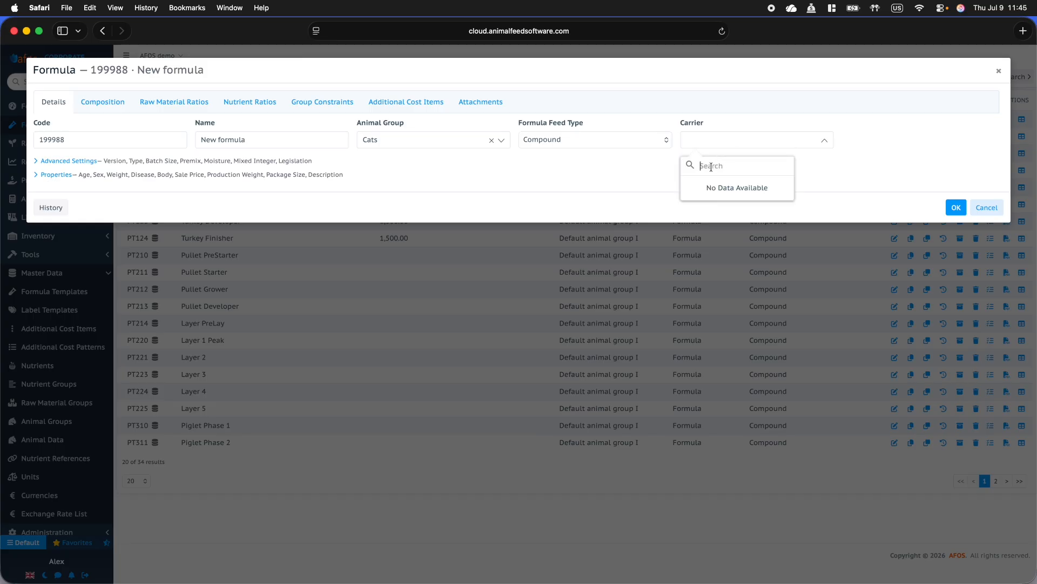
click(448, 183)
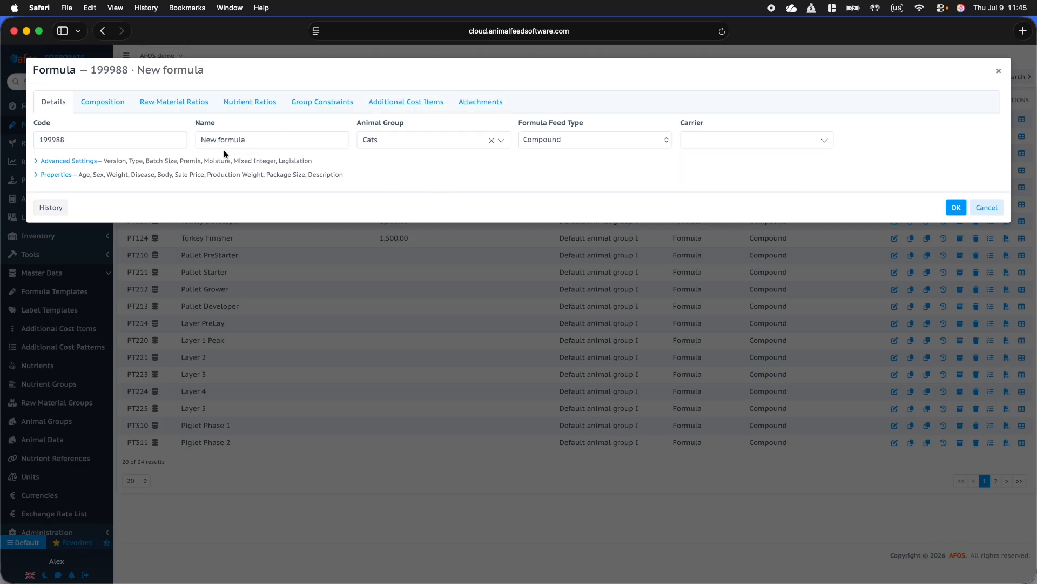
Step: Review the formula type and nutrients constraint type in the formula's advanced settings, and set Use Mixed Integer to Yes
click(44, 162)
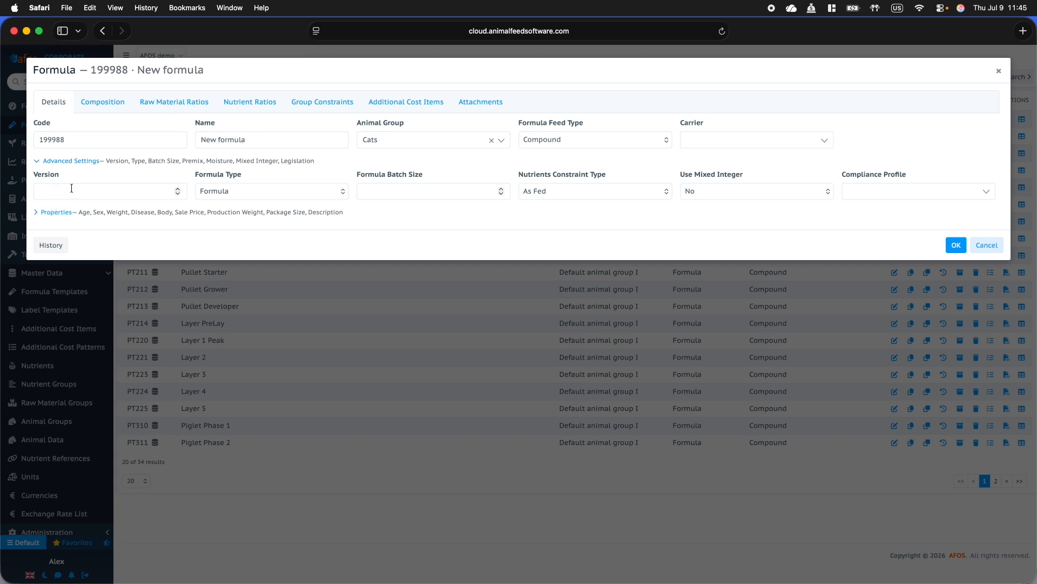
click(264, 190)
click(390, 233)
click(638, 196)
click(641, 192)
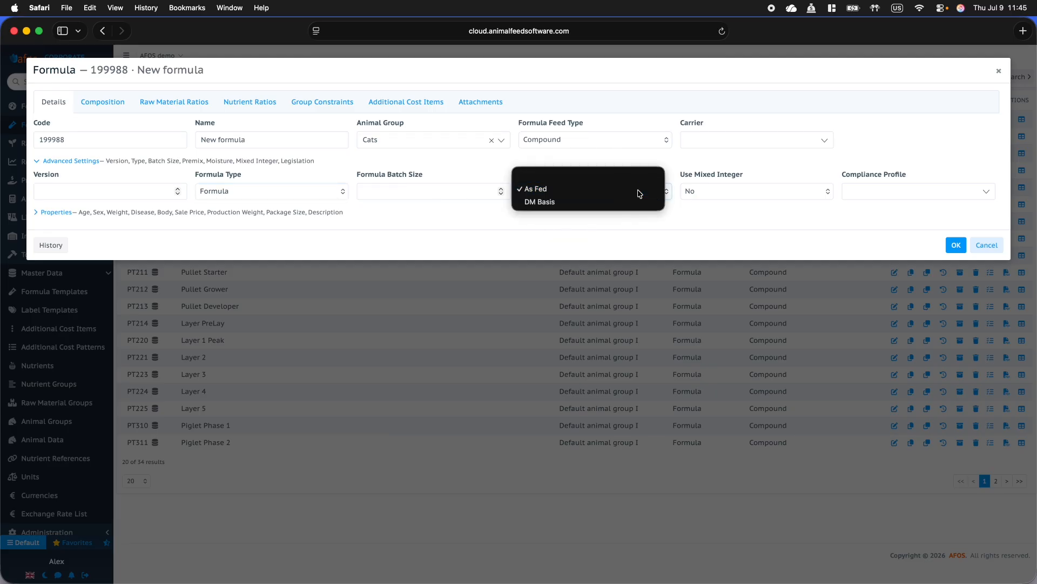
click(754, 189)
click(748, 177)
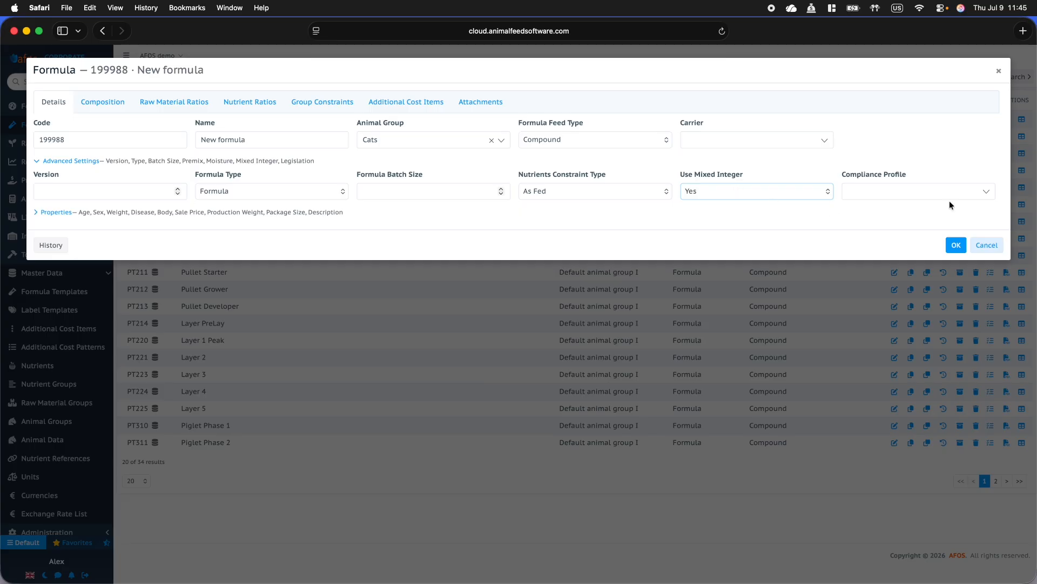
Step: Check the available compliance profiles and show the formula's properties, such as age, sex, weight and package size
click(964, 192)
click(785, 234)
click(231, 217)
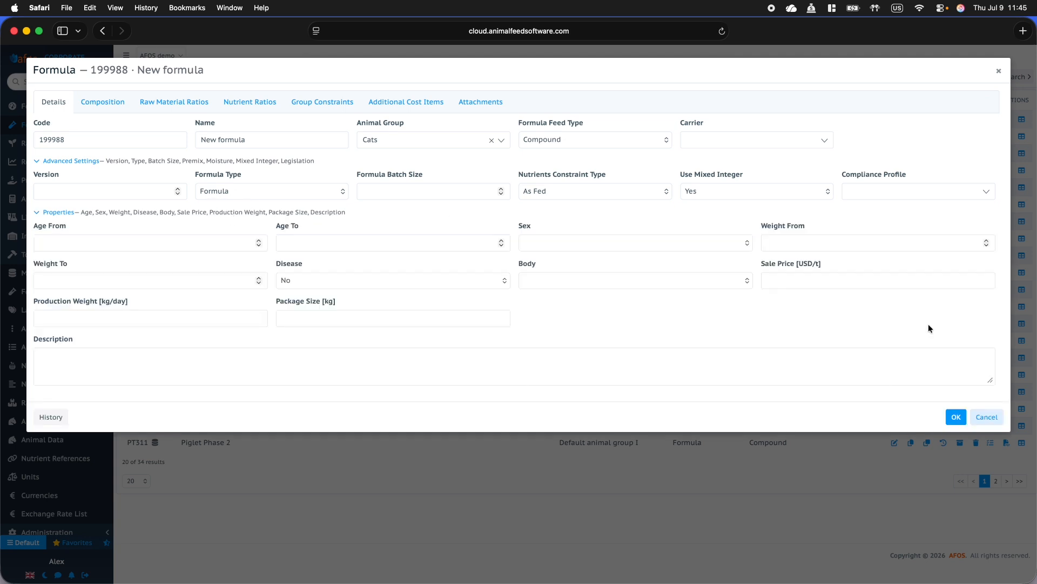
Step: Add Oat, Wheat hard grain, Millet and Rye to the formula's raw materials, placing Rye third
click(113, 100)
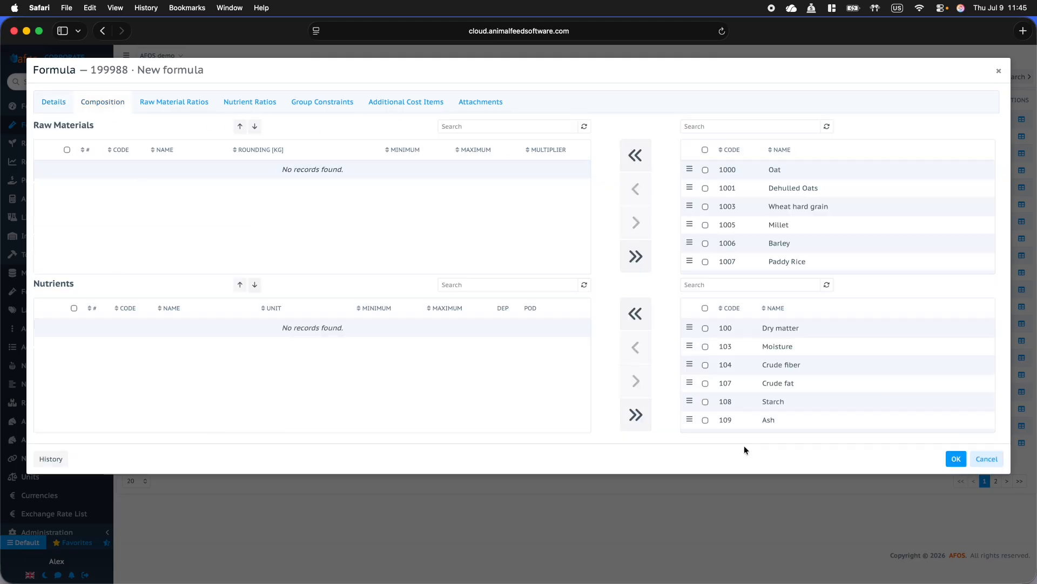
double_click(794, 168)
click(705, 188)
click(705, 207)
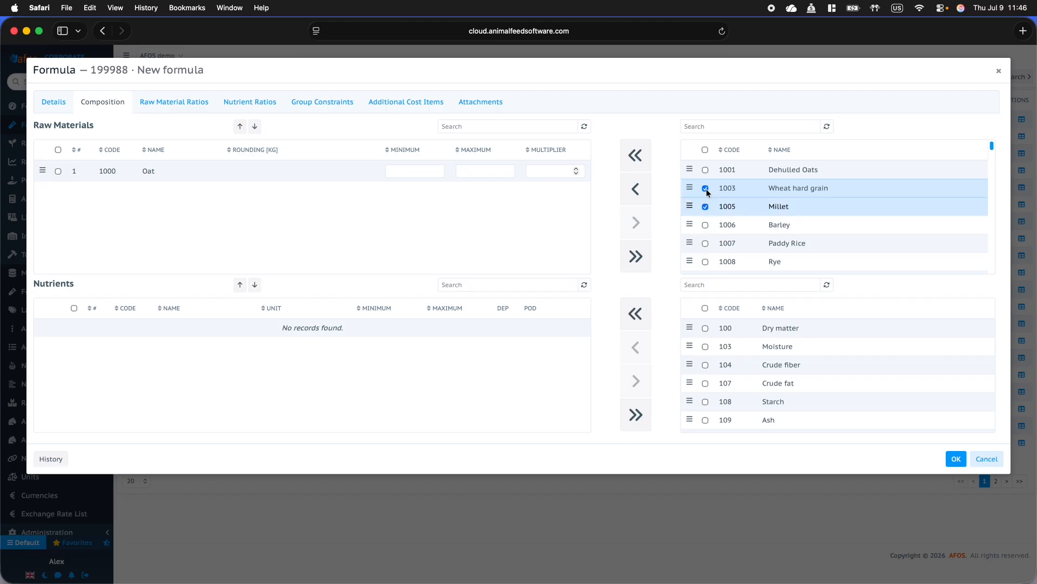
click(626, 190)
drag(691, 224, 63, 211)
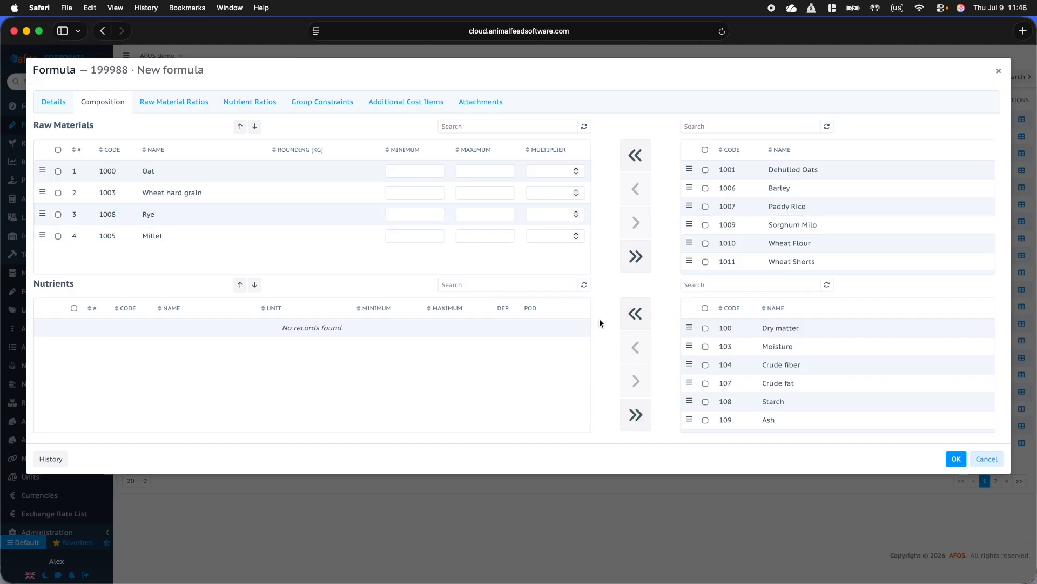
Step: Add Dry matter, Moisture, Crude fiber and Crude fat to the formula's nutrients
click(705, 328)
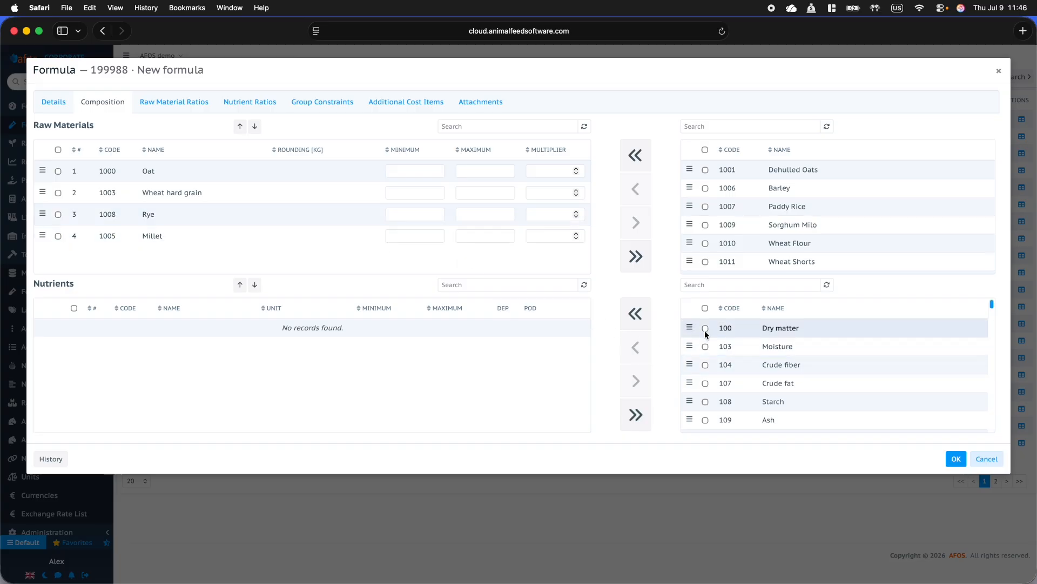
click(705, 346)
click(705, 364)
click(706, 383)
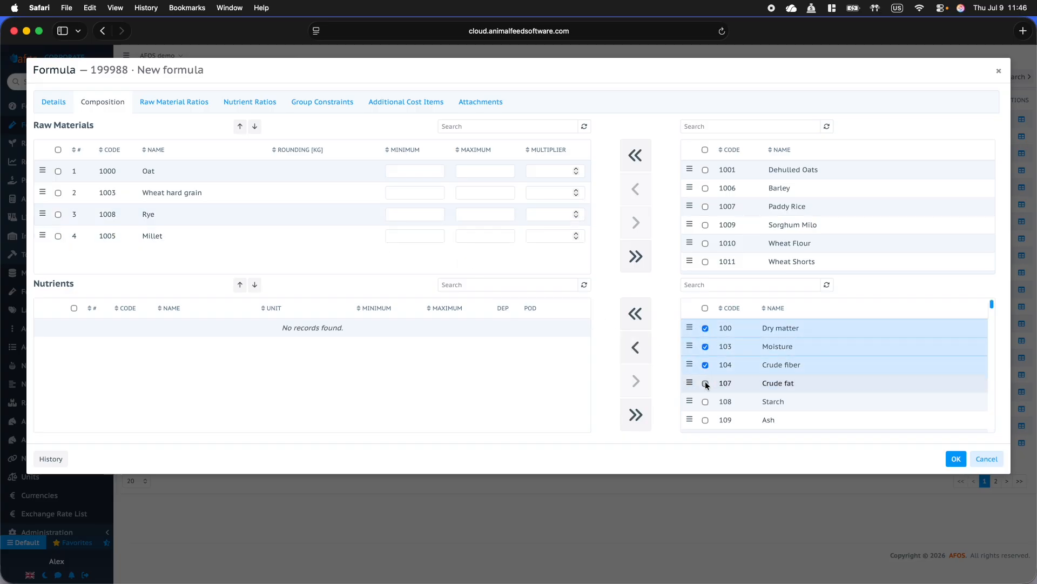
click(636, 348)
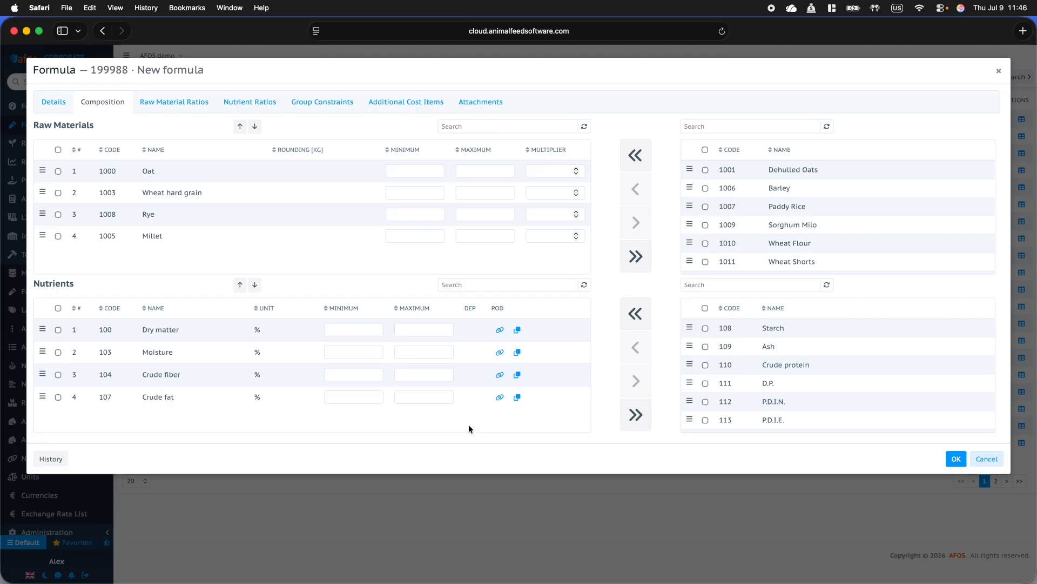
Step: Fill in a nutrient ratio of Crude fiber to Crude fat with minimum 1 and maximum 2, and discard it
click(183, 110)
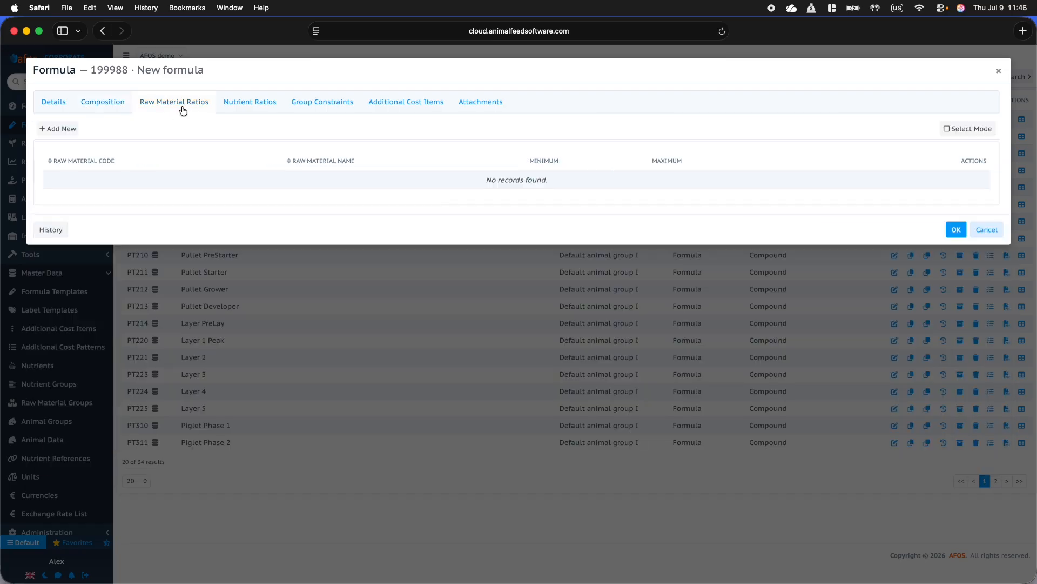
click(251, 104)
click(54, 129)
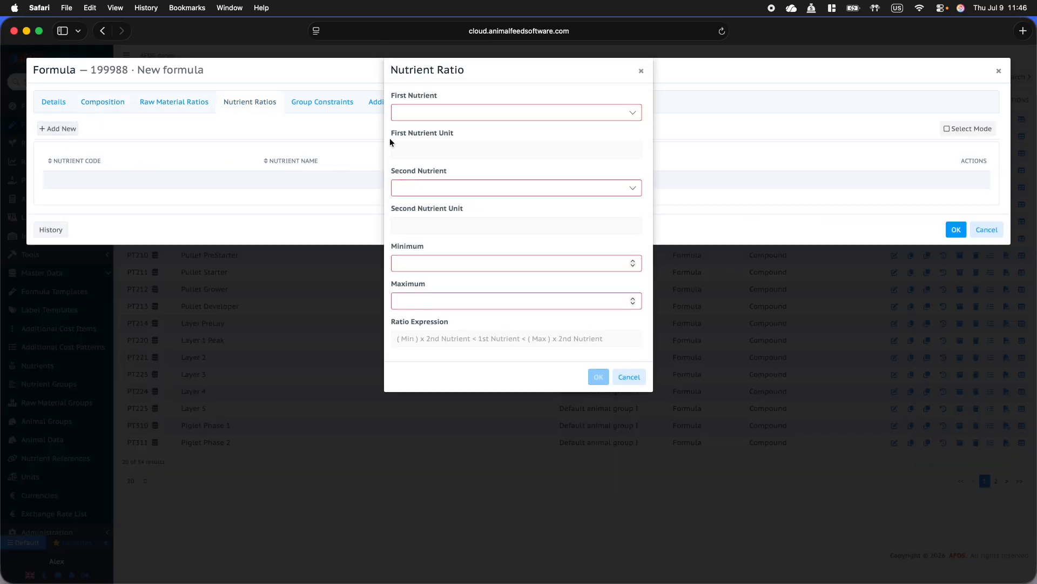
click(436, 113)
click(440, 200)
click(456, 188)
click(446, 297)
click(444, 262)
text(1)
click(439, 298)
text(2)
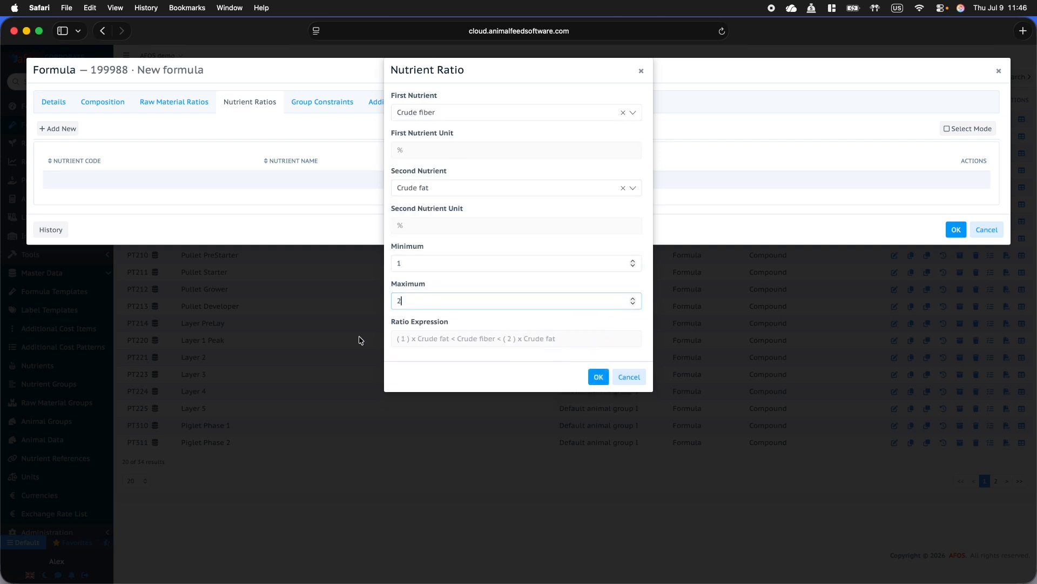
click(629, 377)
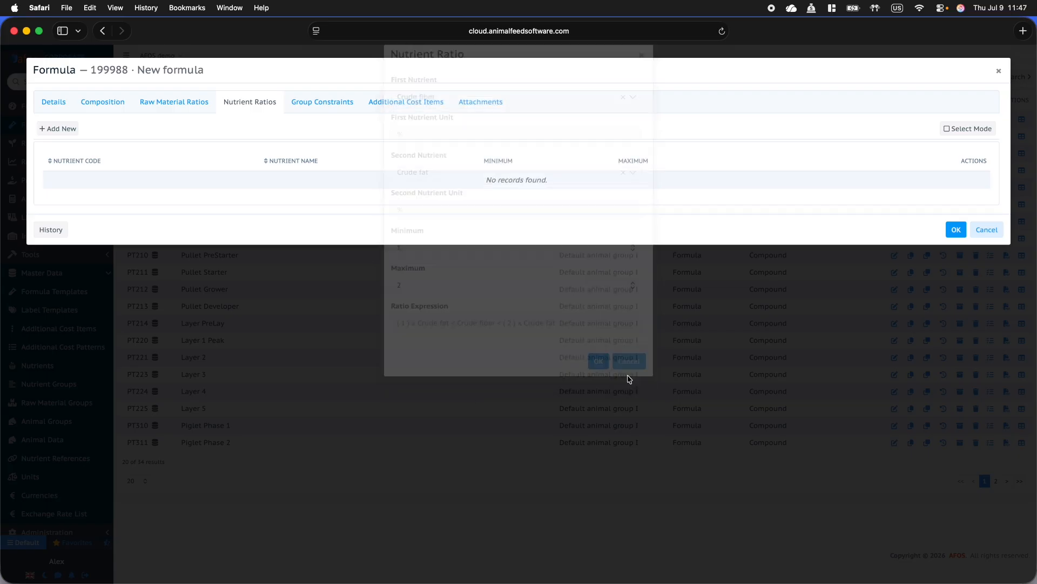
Step: Add a group constraint for Rye and Millet with a minimum of 5 and a maximum of 10
click(310, 105)
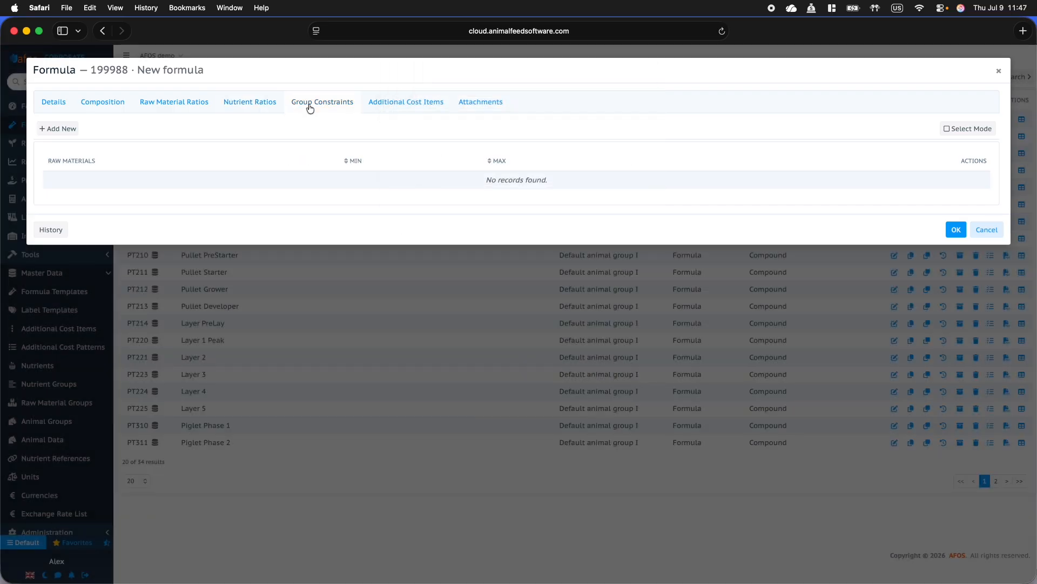
click(58, 128)
double_click(720, 217)
click(724, 215)
double_click(724, 214)
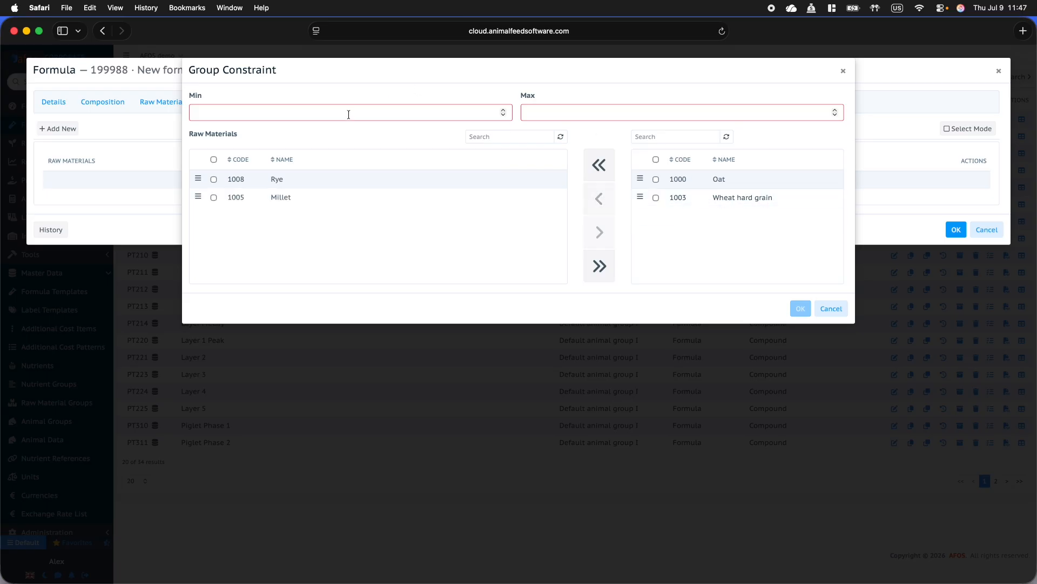
click(489, 113)
text(5)
click(557, 112)
text(10)
click(800, 310)
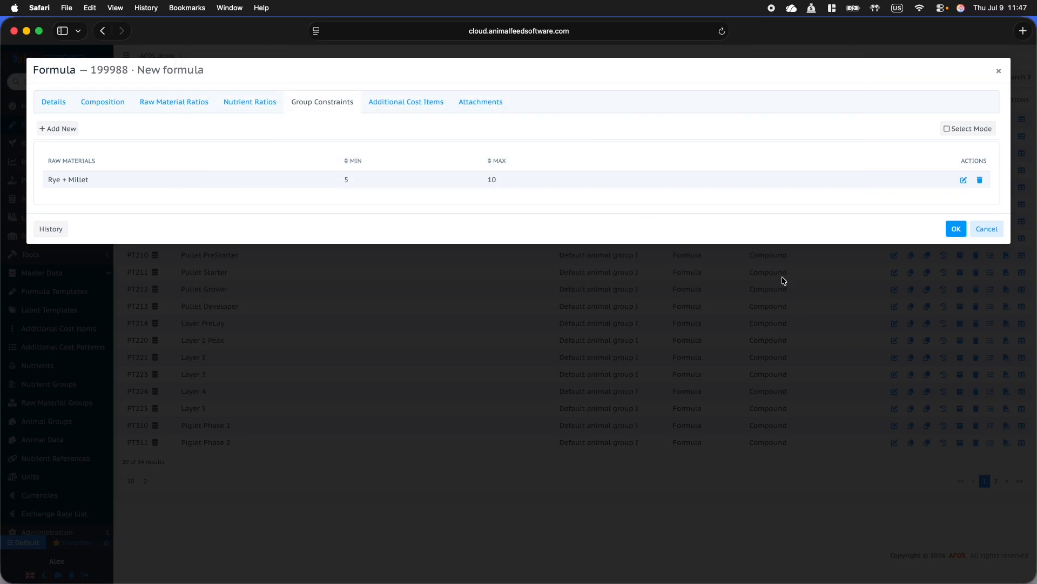
Step: Review the formula's additional cost items and attachments, and close the new formula without saving it
click(424, 106)
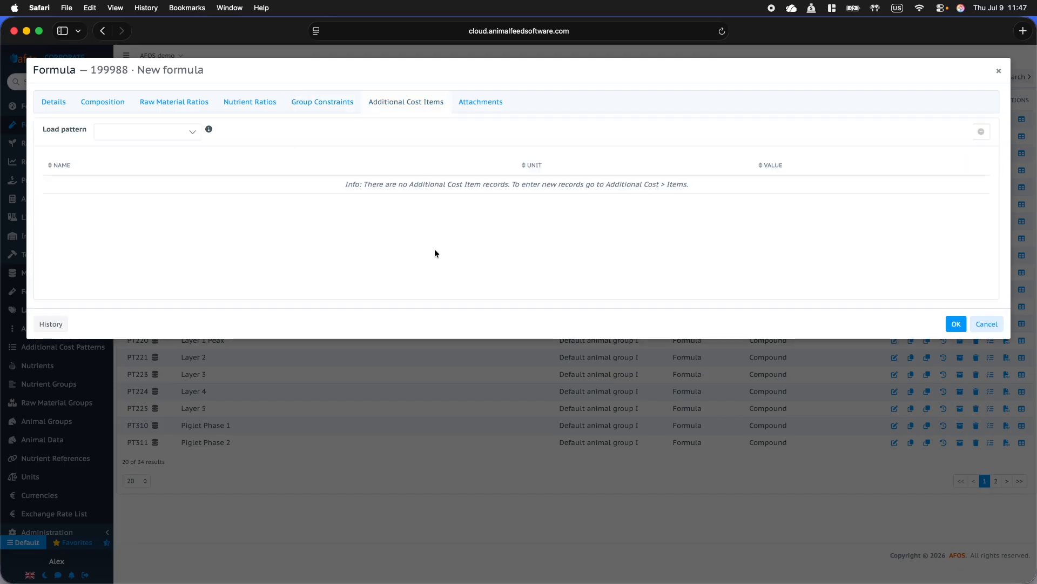
click(191, 132)
click(270, 132)
click(485, 102)
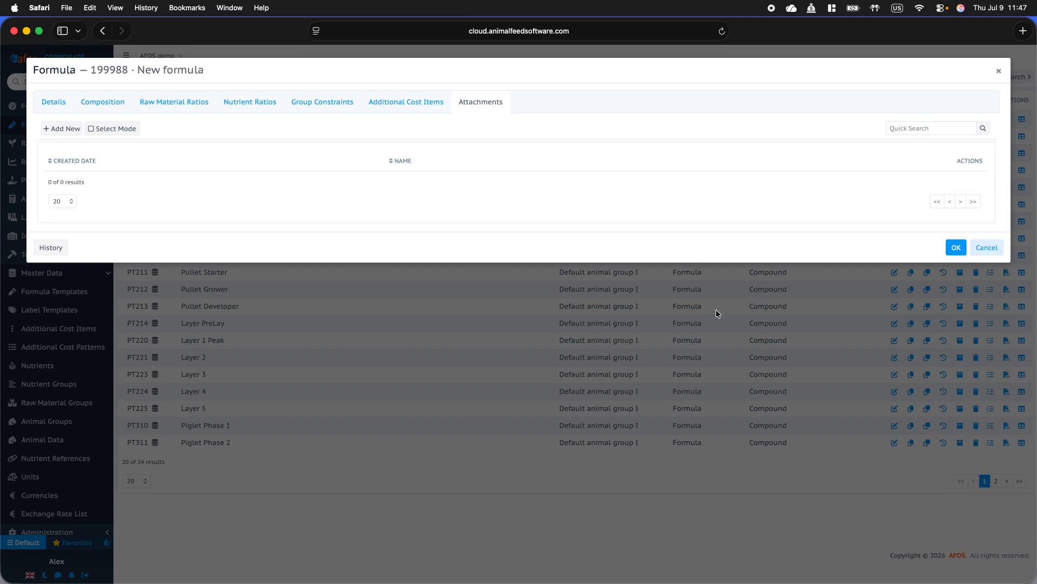
click(989, 248)
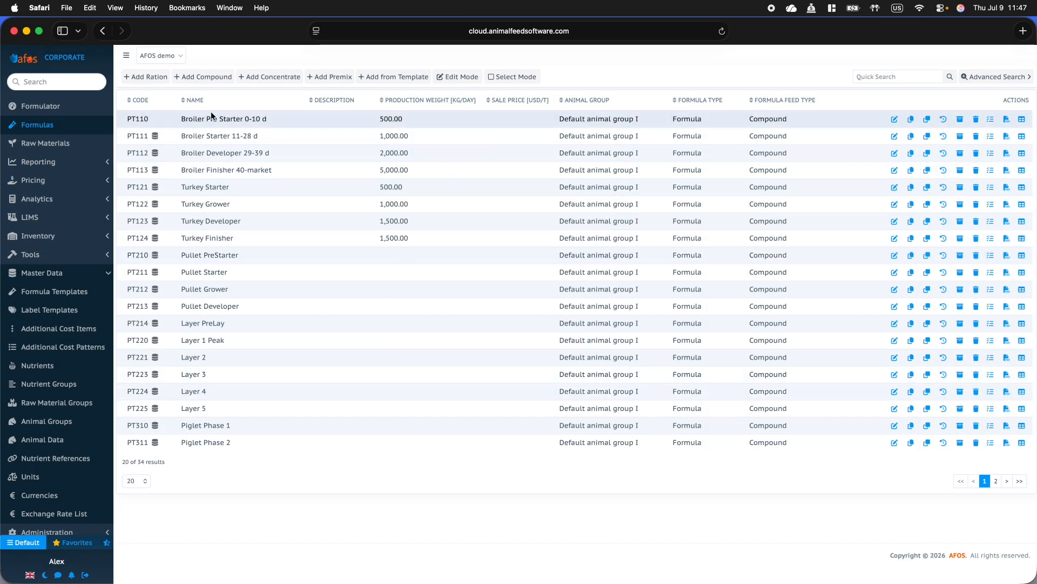
Step: Open the Formulator and expand the Broiler, Pullet, Layer and Turkey groups in the formula tree
click(54, 107)
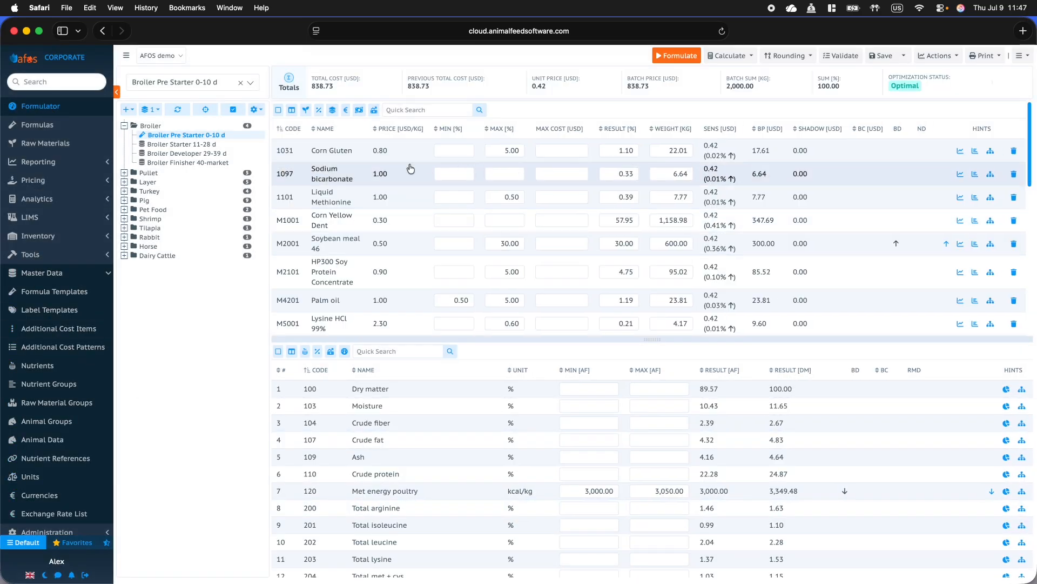
click(124, 126)
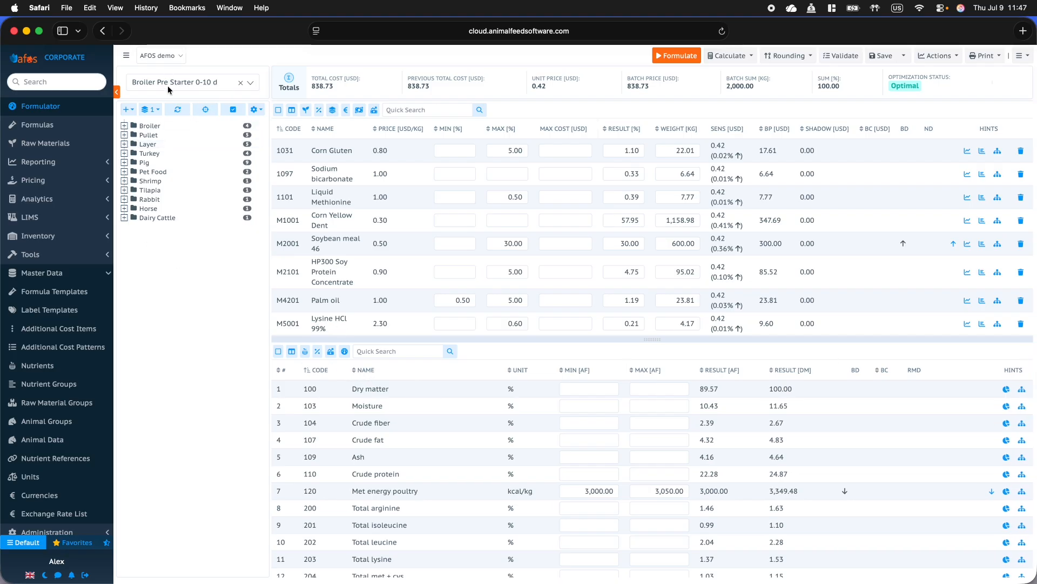
click(124, 126)
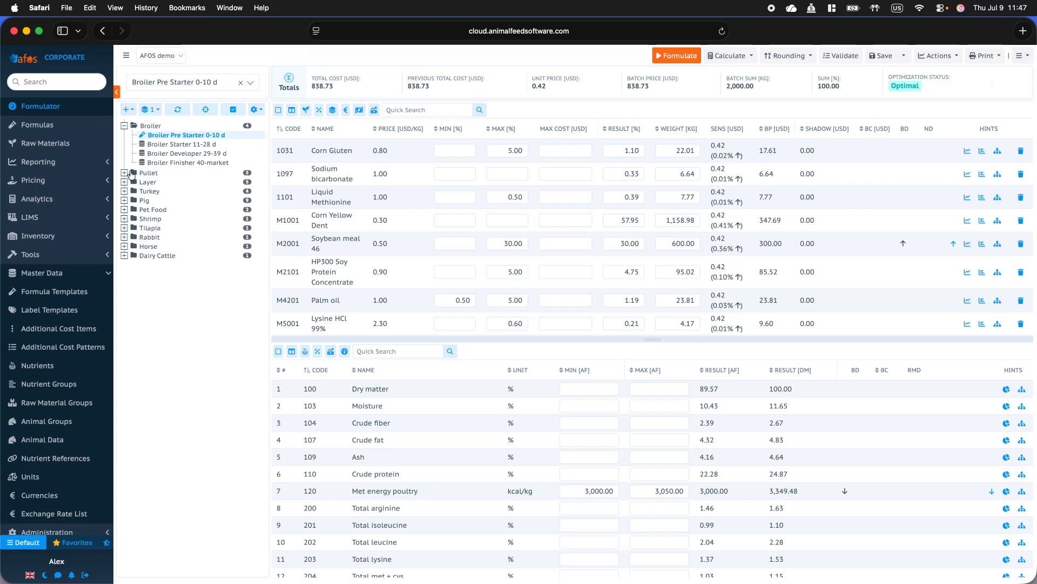
click(124, 172)
click(124, 230)
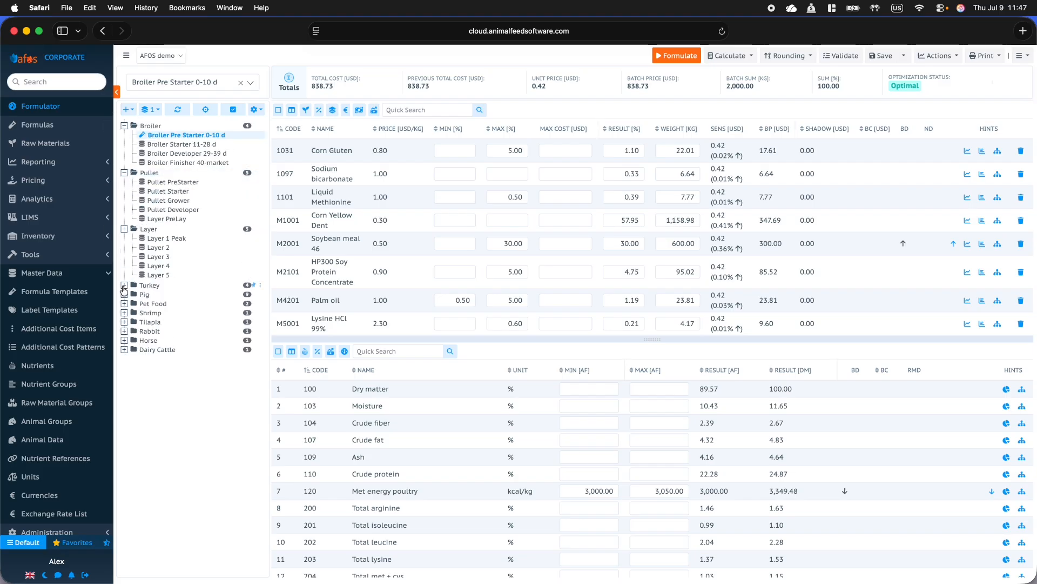
click(124, 285)
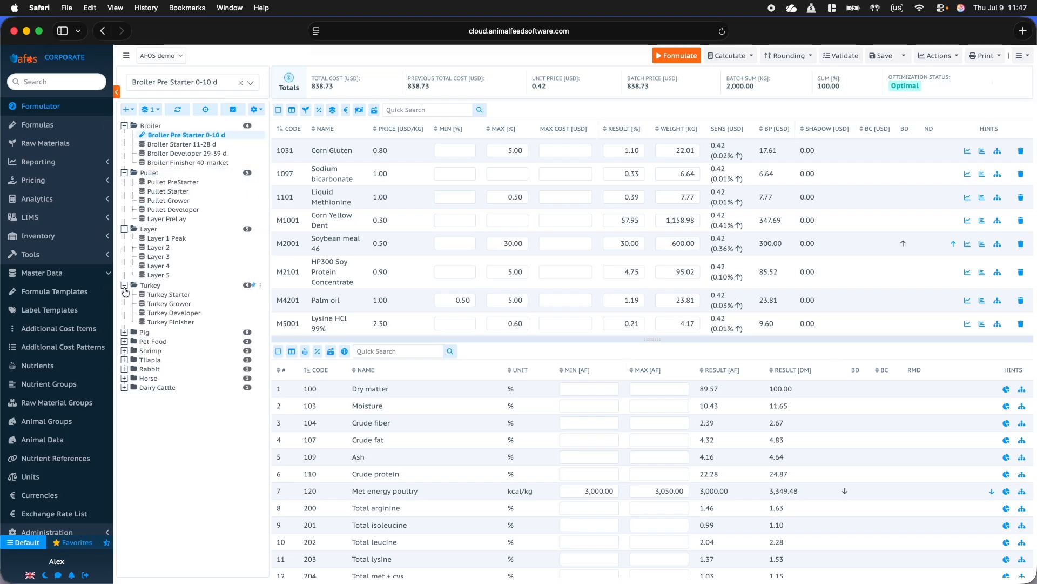
Step: View the actions available for the Turkey Developer formula, dismiss them, and select Broiler Pre Starter 0-10 d
right_click(179, 313)
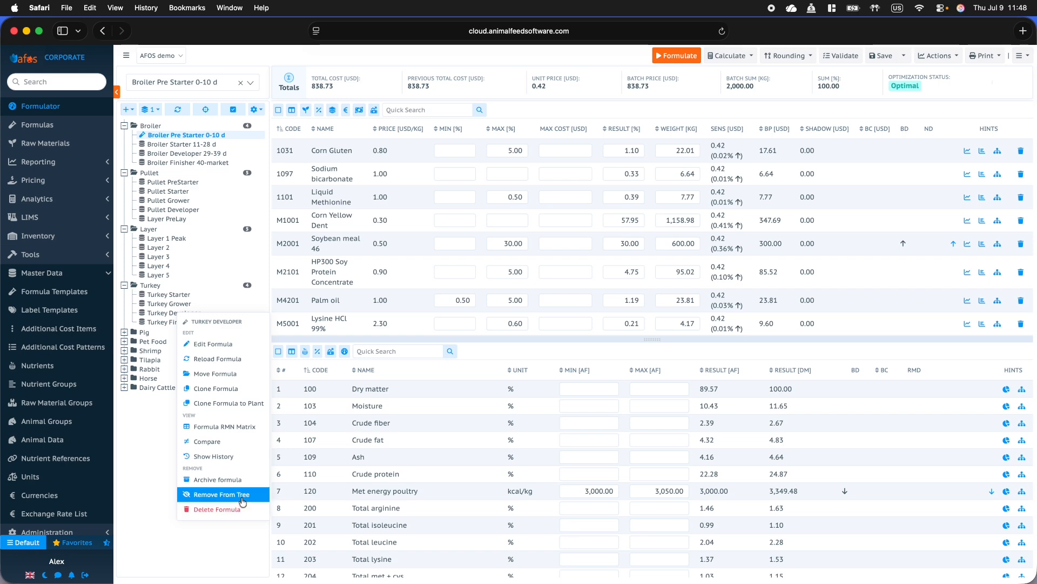
click(135, 449)
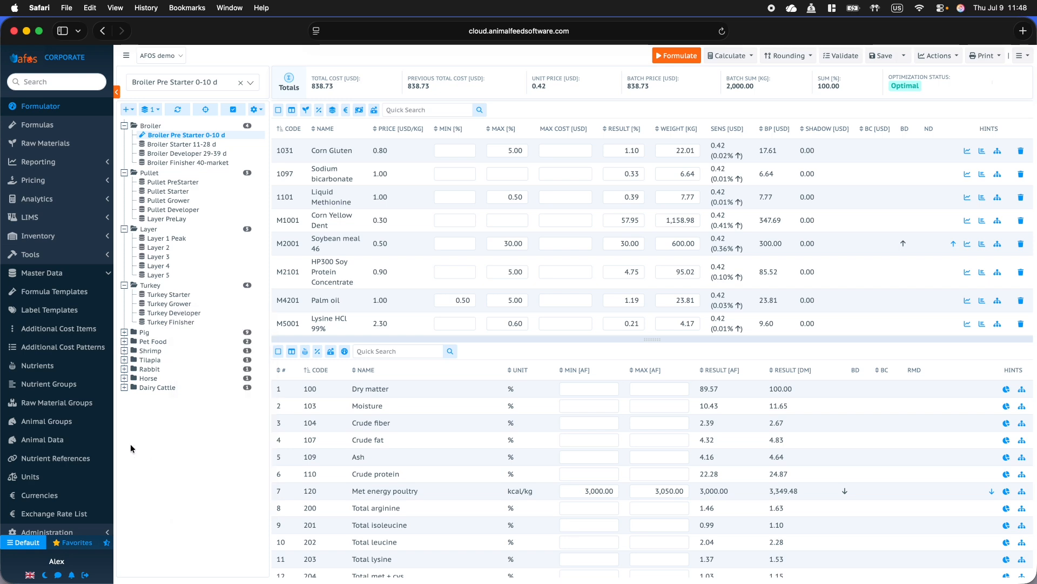
click(187, 140)
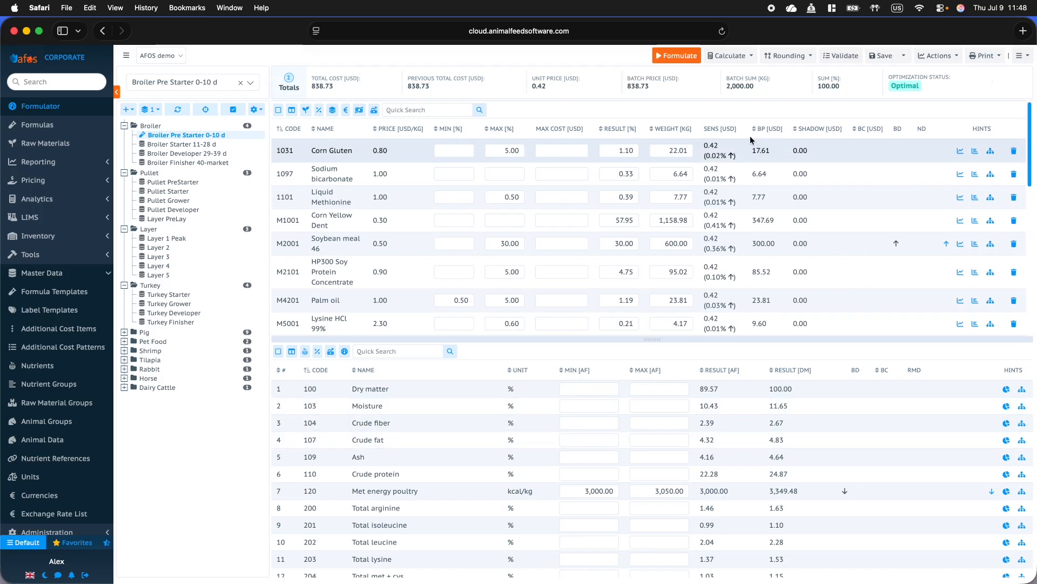
Step: Formulate the Broiler Pre Starter 0-10 d formula and read the warning hint on Corn Yellow Dent
click(675, 56)
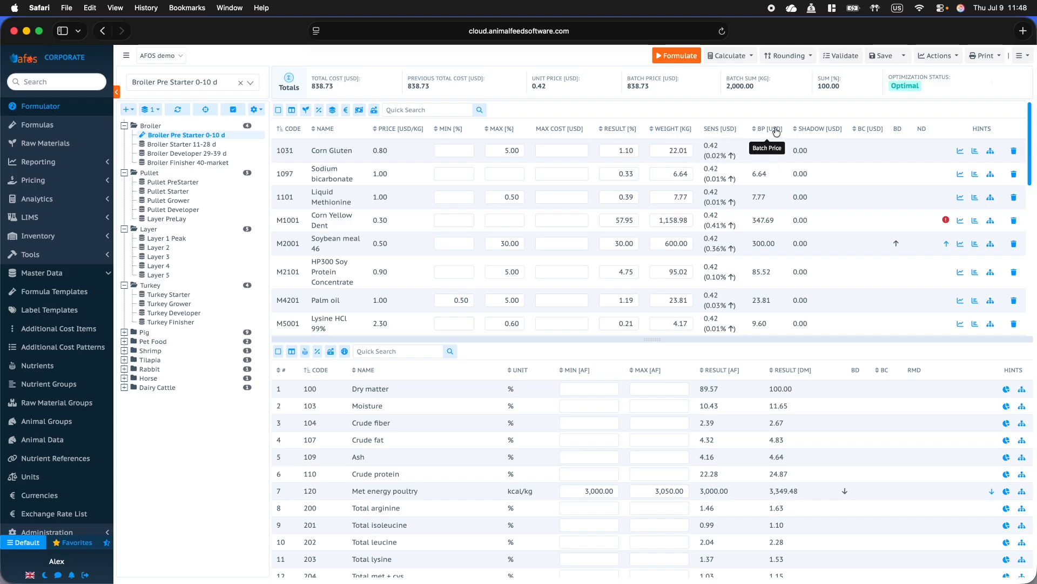
scroll(799, 211, down, 10)
scroll(802, 220, up, 10)
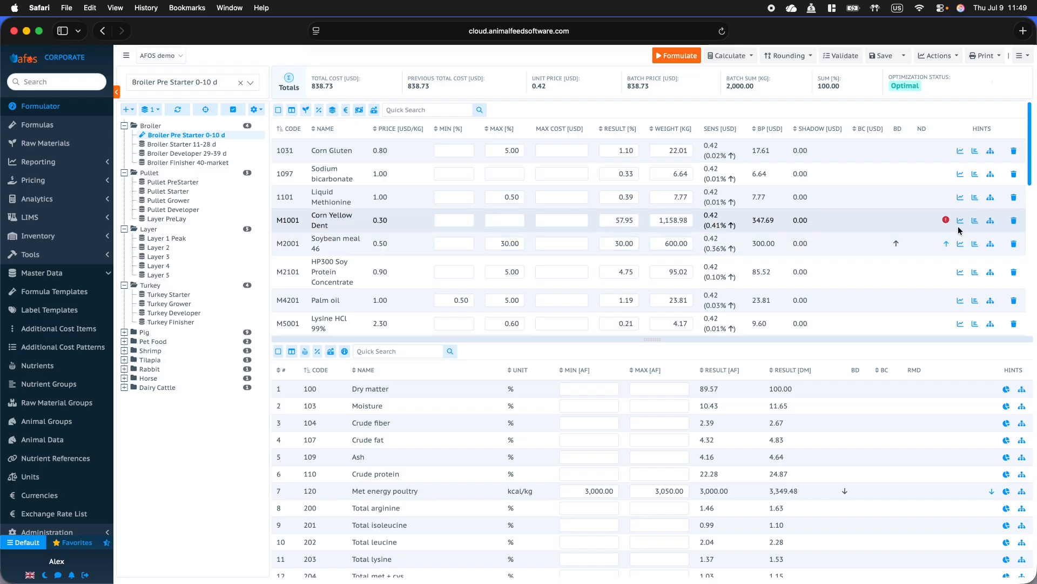
mouse_move(946, 221)
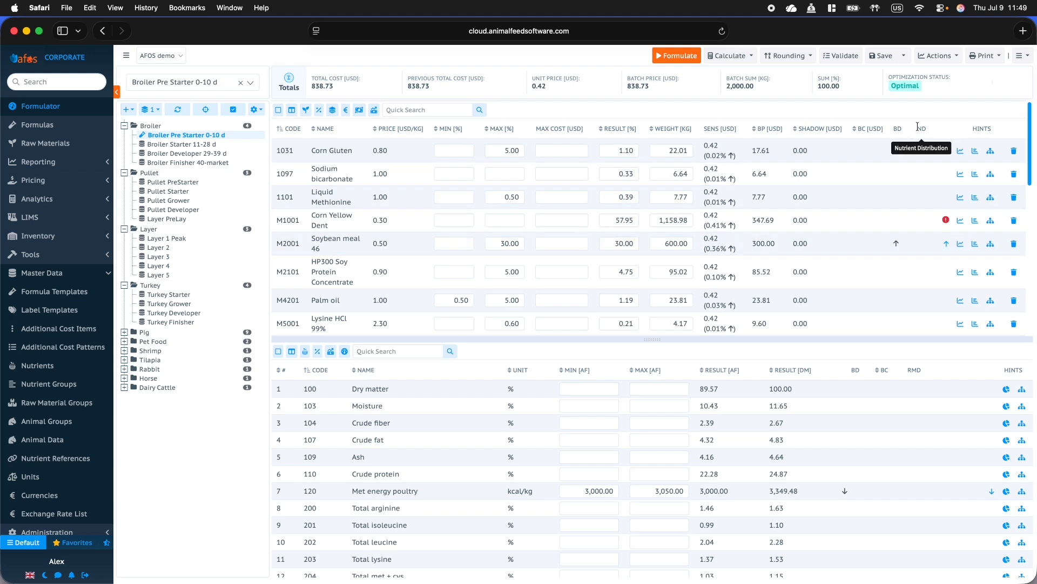
mouse_move(946, 222)
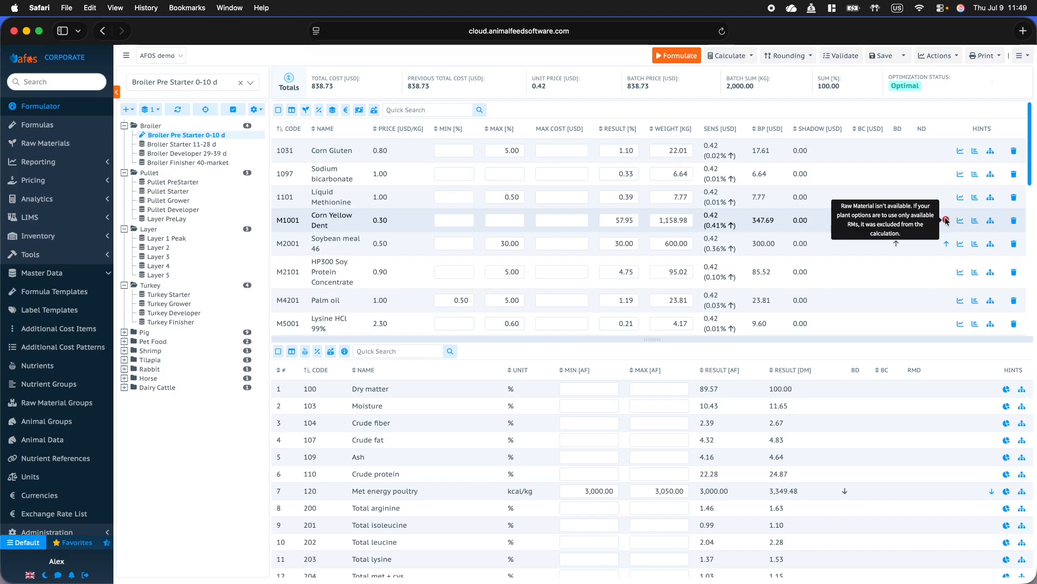
Step: View the raw material share charts for Corn Gluten, Sodium bicarbonate and Corn Yellow Dent, closing each one
click(960, 152)
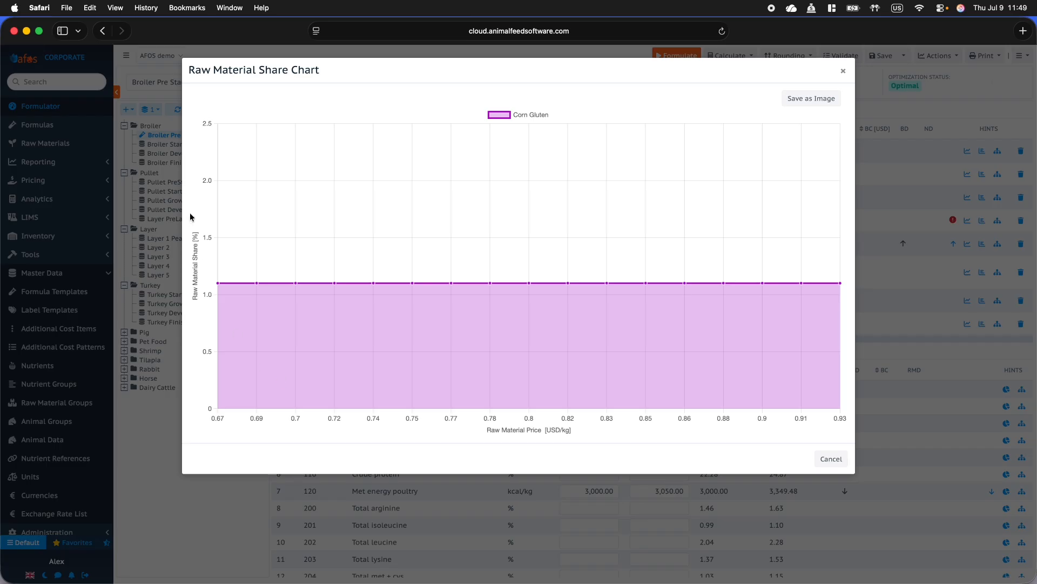
click(844, 72)
click(962, 175)
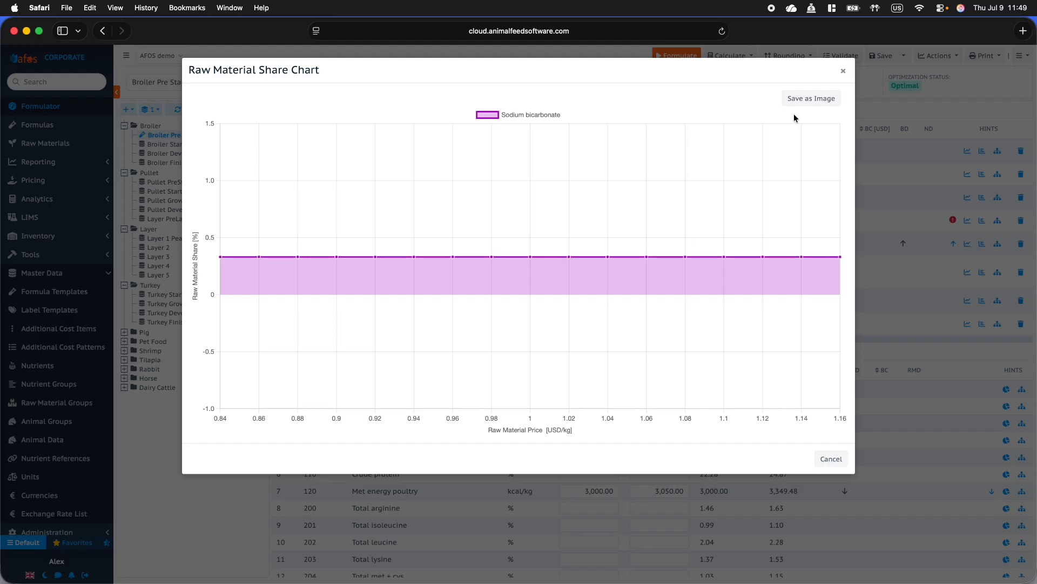
click(843, 70)
click(962, 222)
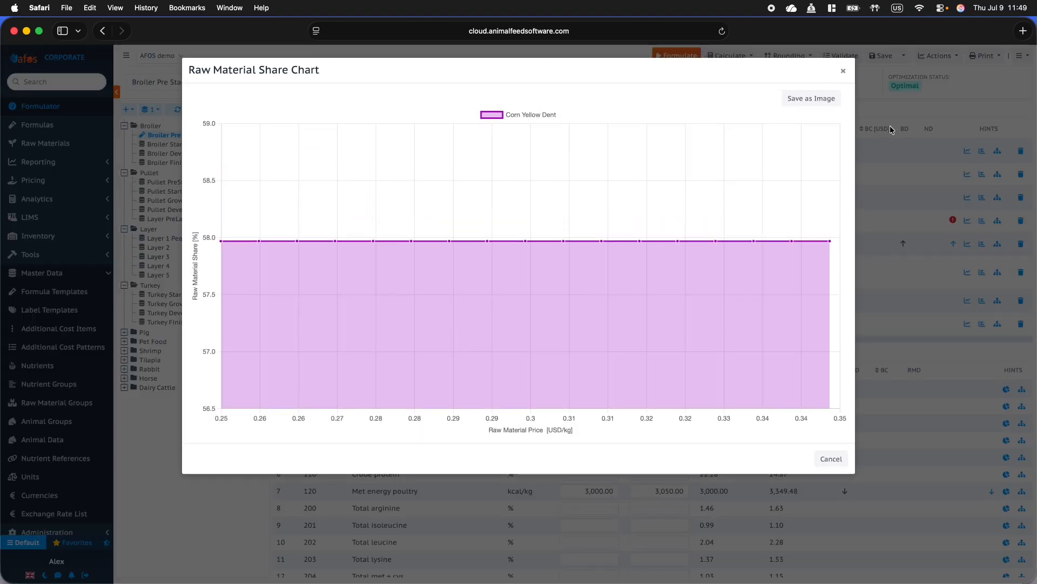
click(843, 71)
Step: View Corn Gluten's contribution chart, close it, and show Corn Gluten's raw material distribution in the nutrient table
click(976, 154)
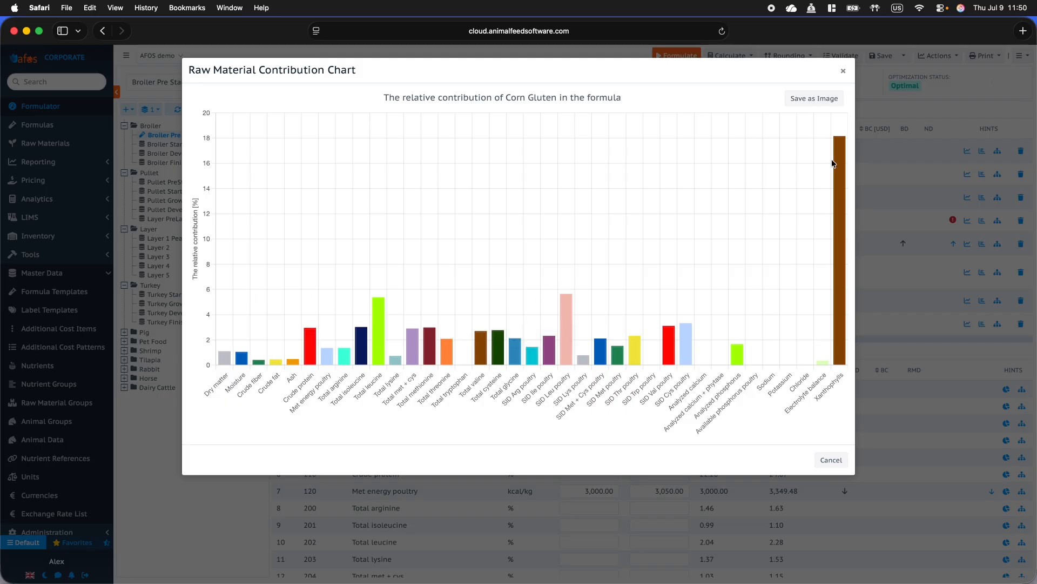
click(842, 71)
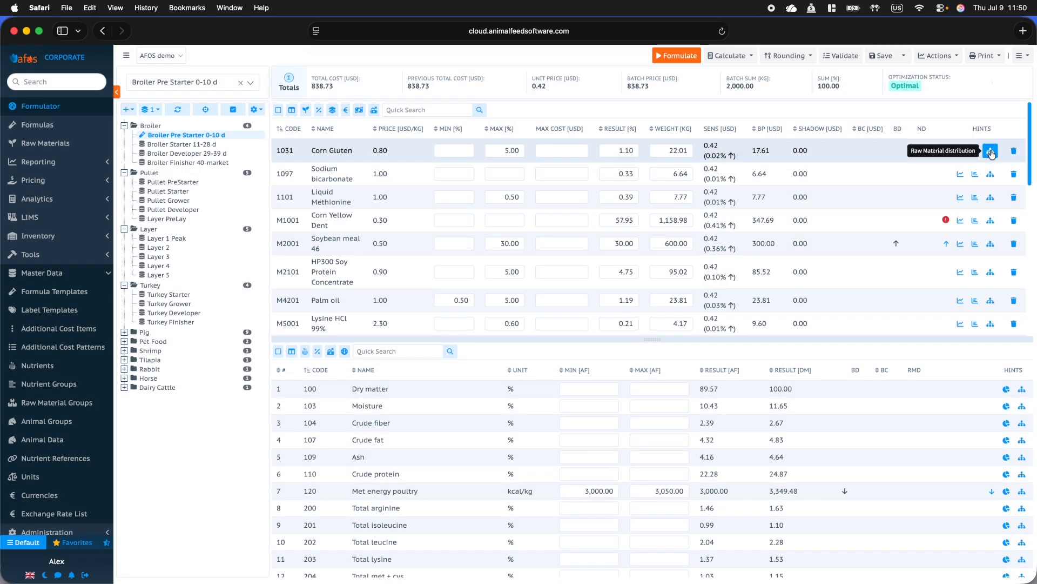
click(991, 151)
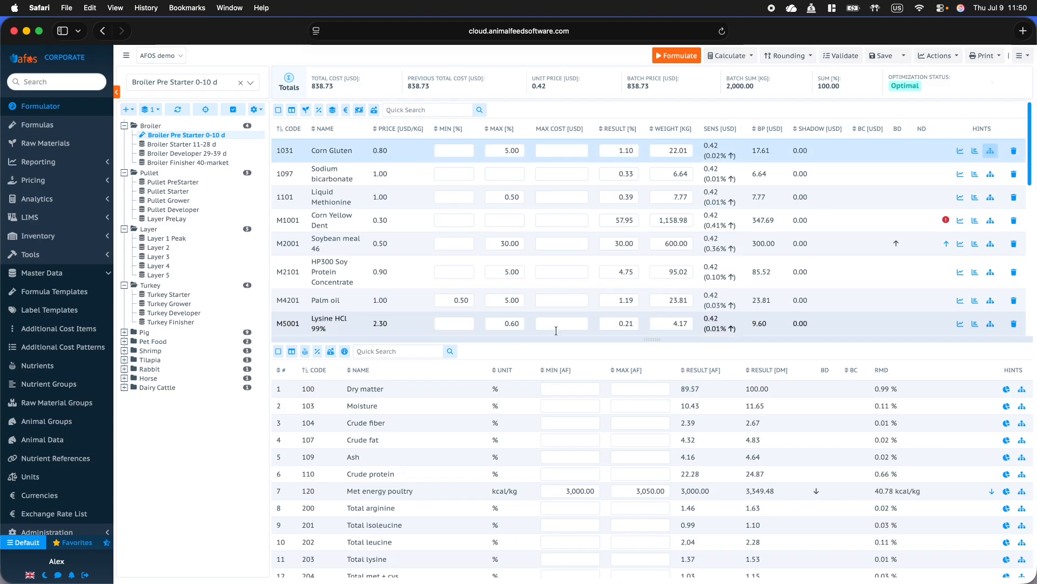
Step: View the details of the Moisture nutrient and close them without making changes
double_click(297, 405)
click(628, 438)
double_click(473, 403)
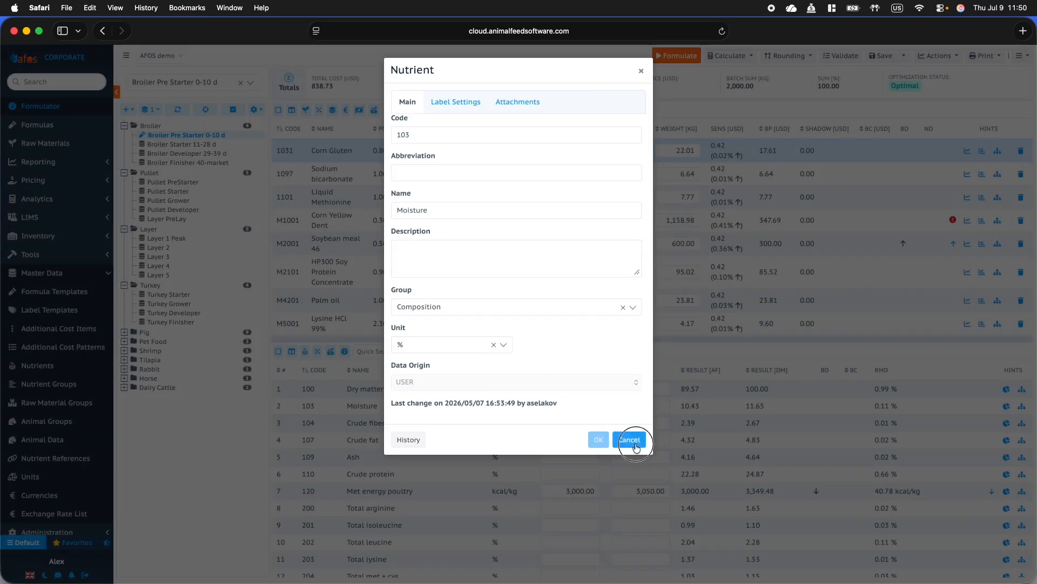
click(628, 436)
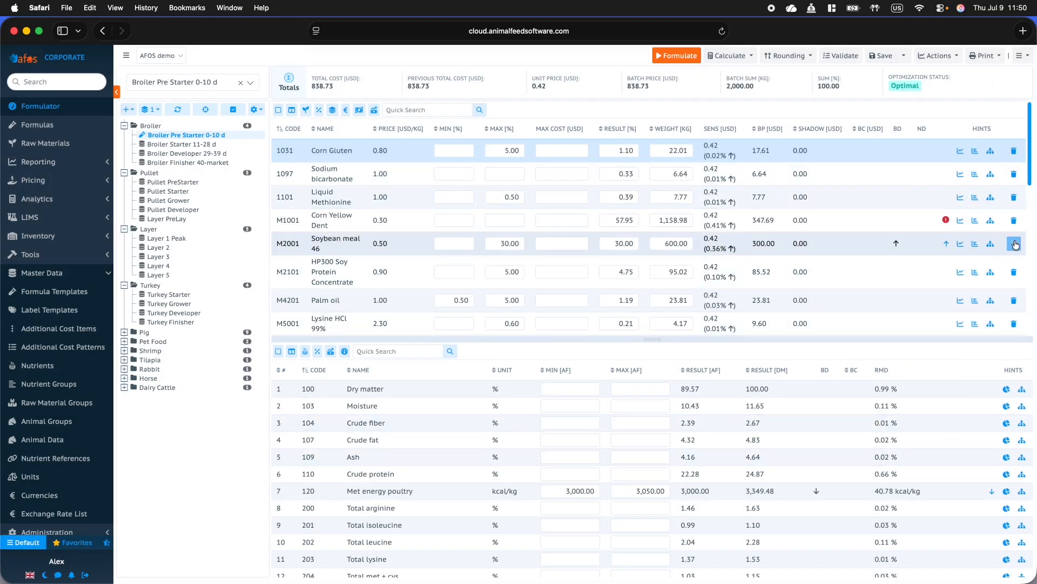
Step: Show the raw material distribution of Soybean meal 46 and review the column settings of the nutrient table
click(992, 245)
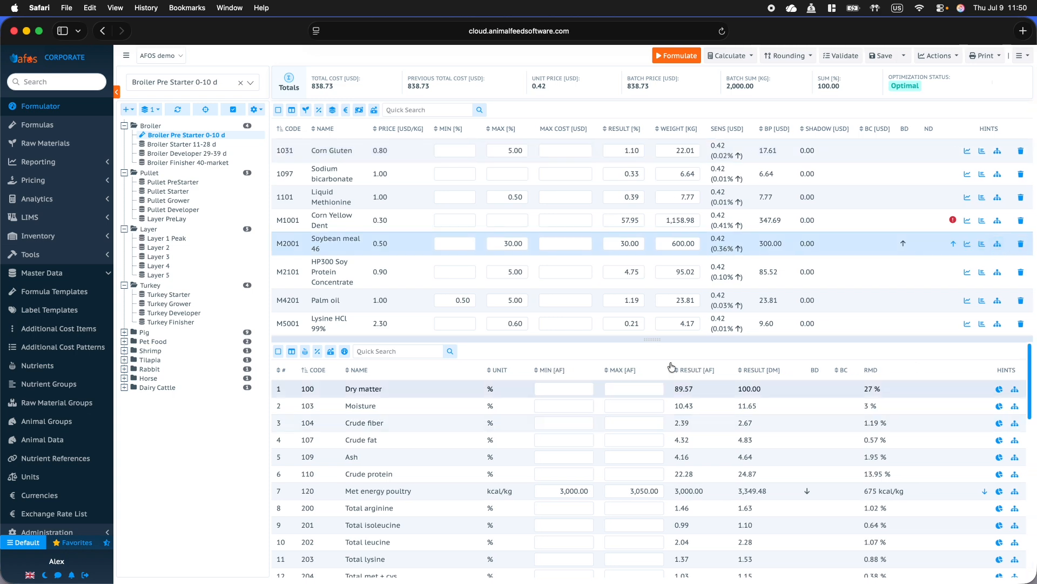
click(292, 352)
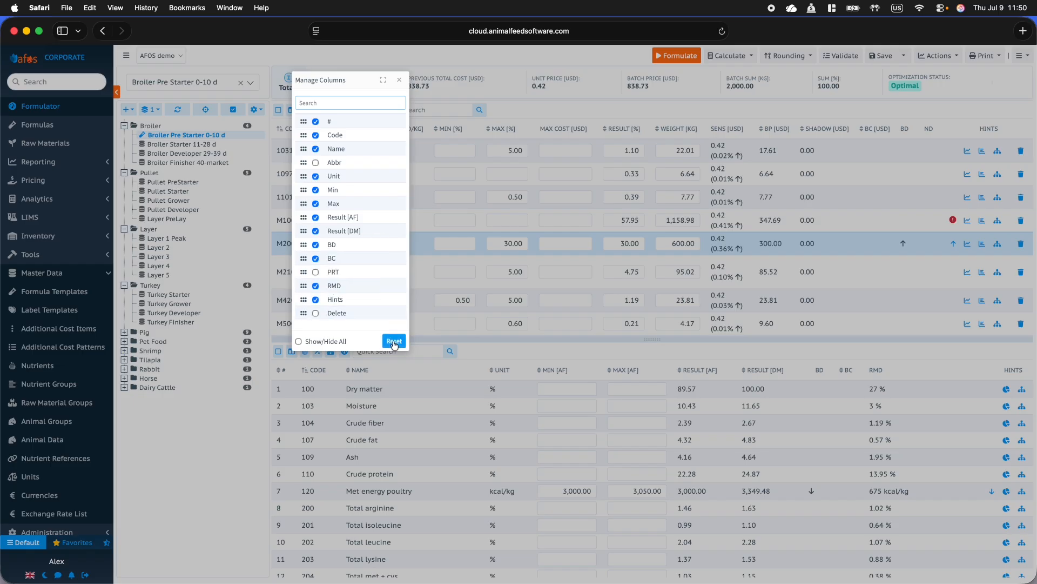
click(400, 80)
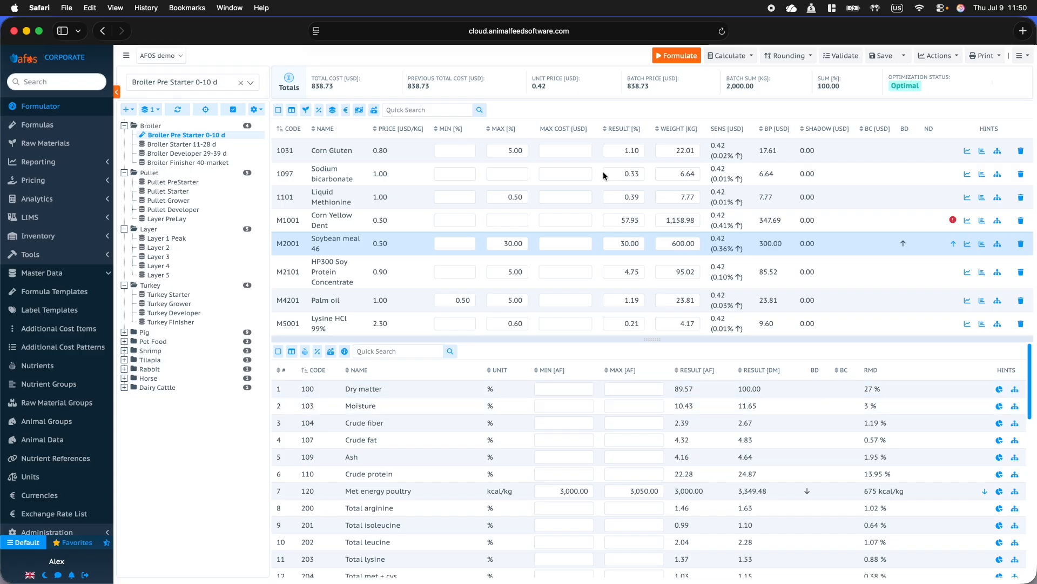
Step: Calculate the boundary costs and show the distributions for Corn Yellow Dent and the Crude fat nutrient
click(374, 110)
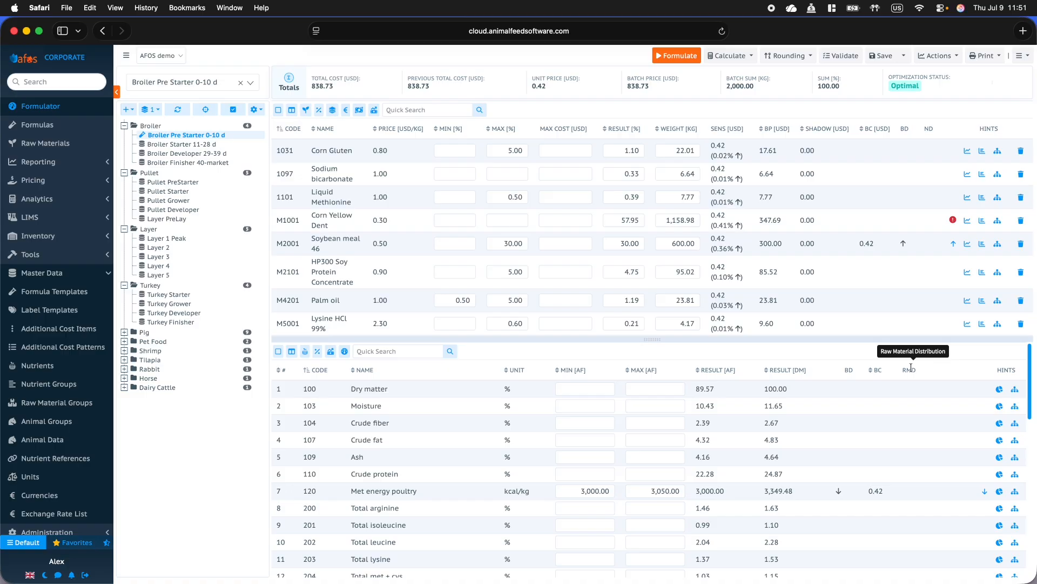
click(992, 224)
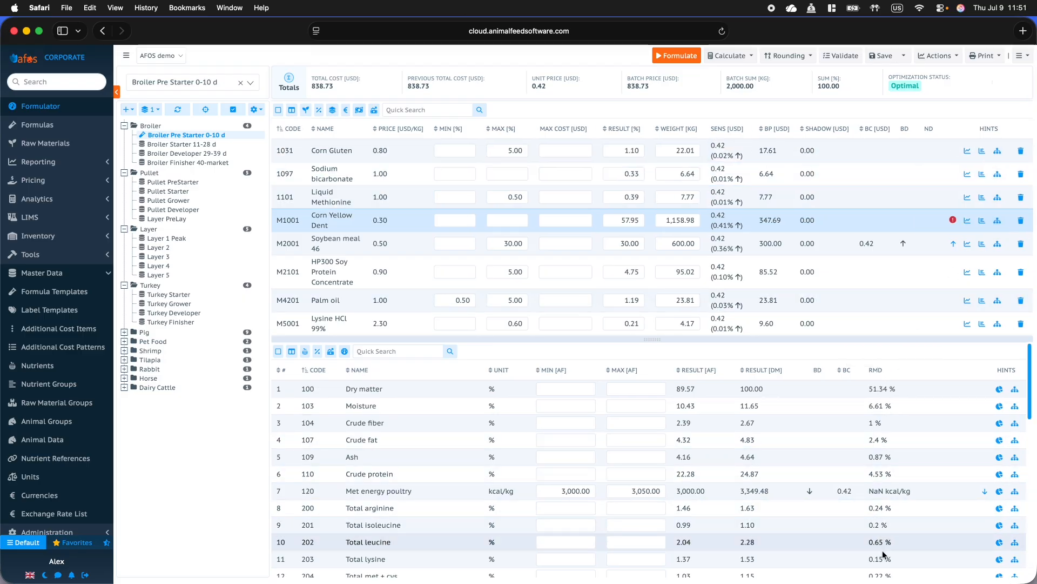
click(1016, 447)
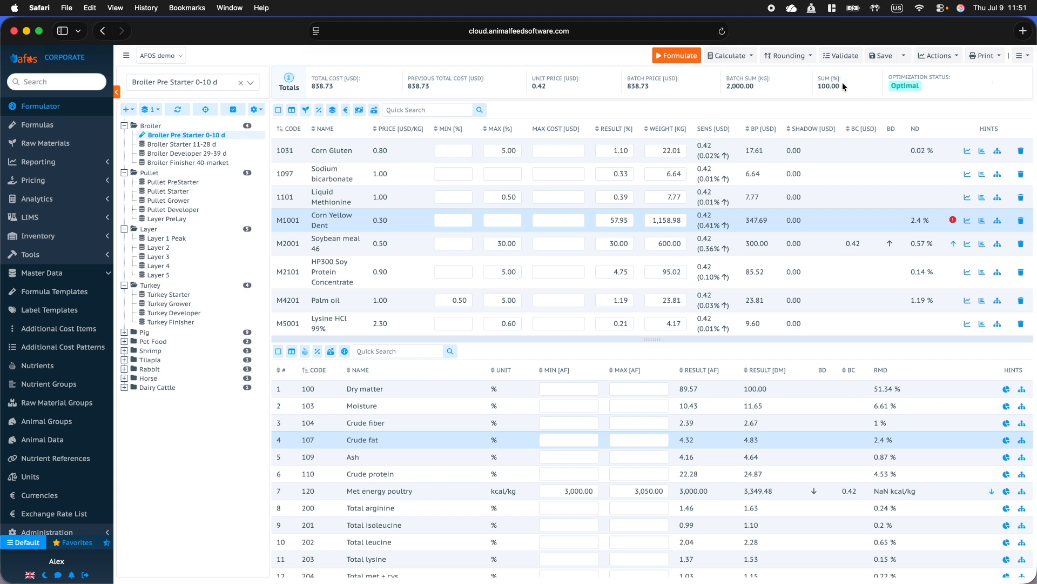
Step: Switch the raw material minimum and maximum limits to kilograms and return them to percent
mouse_move(907, 88)
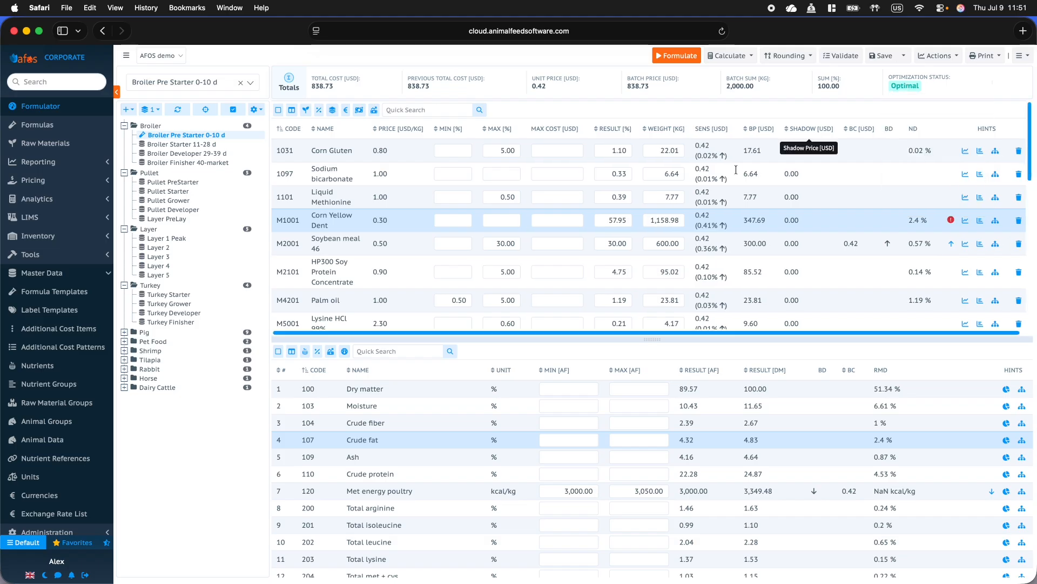
click(293, 111)
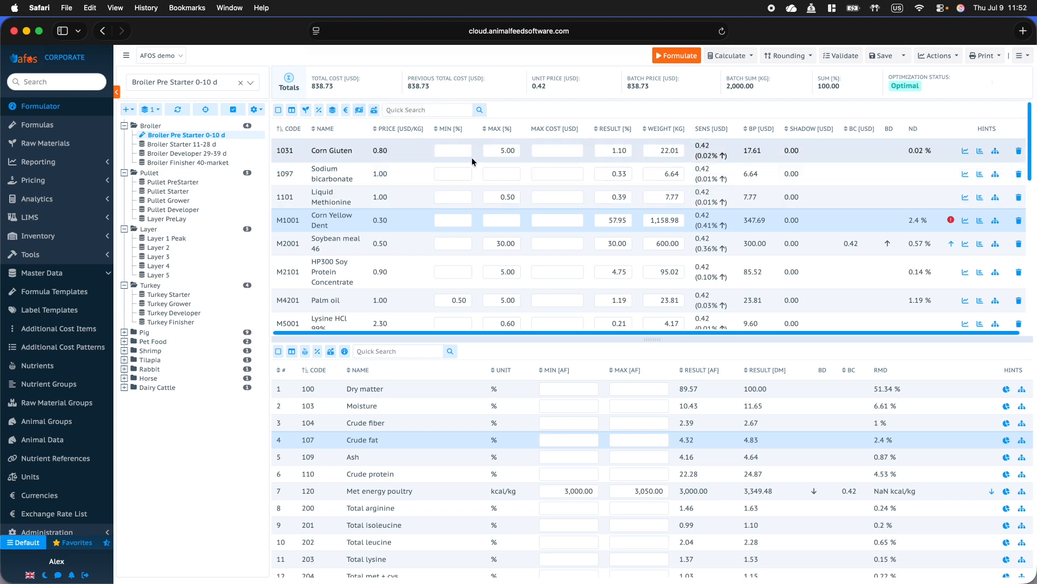
click(359, 110)
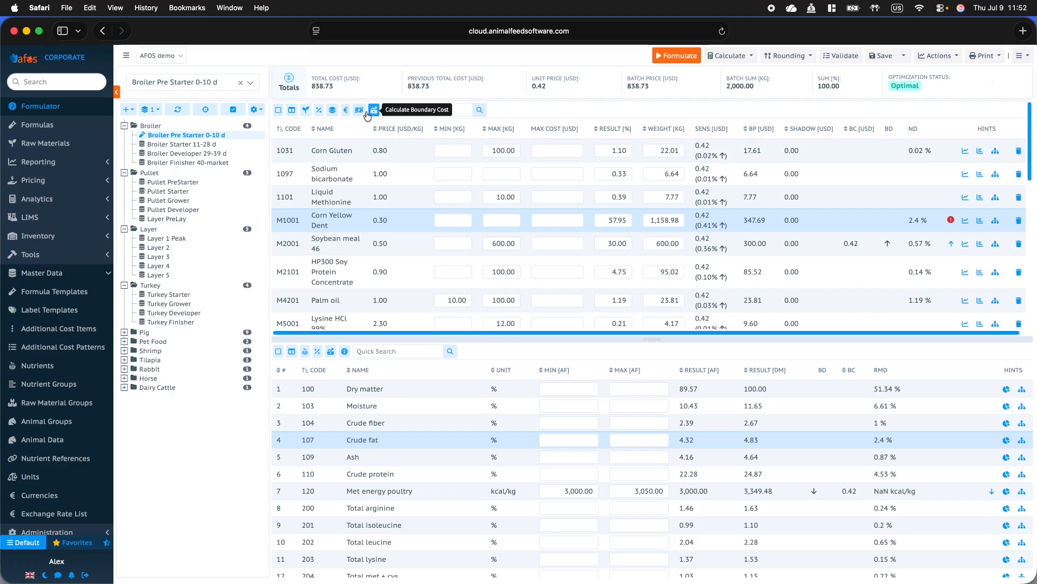
click(375, 112)
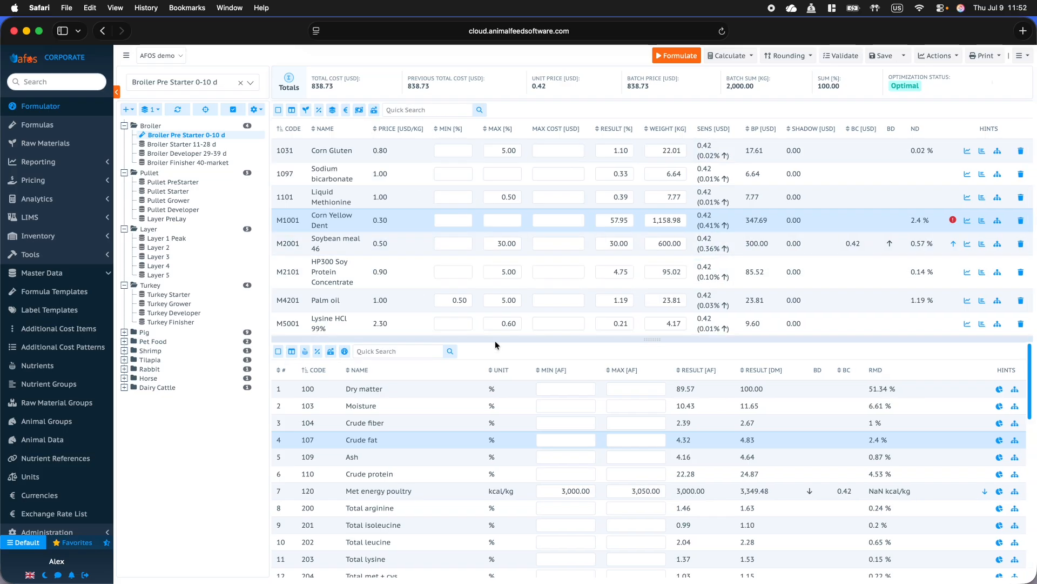
Step: Try to formulate with a crude protein minimum of 50 %, and dismiss the infeasibility options
click(576, 475)
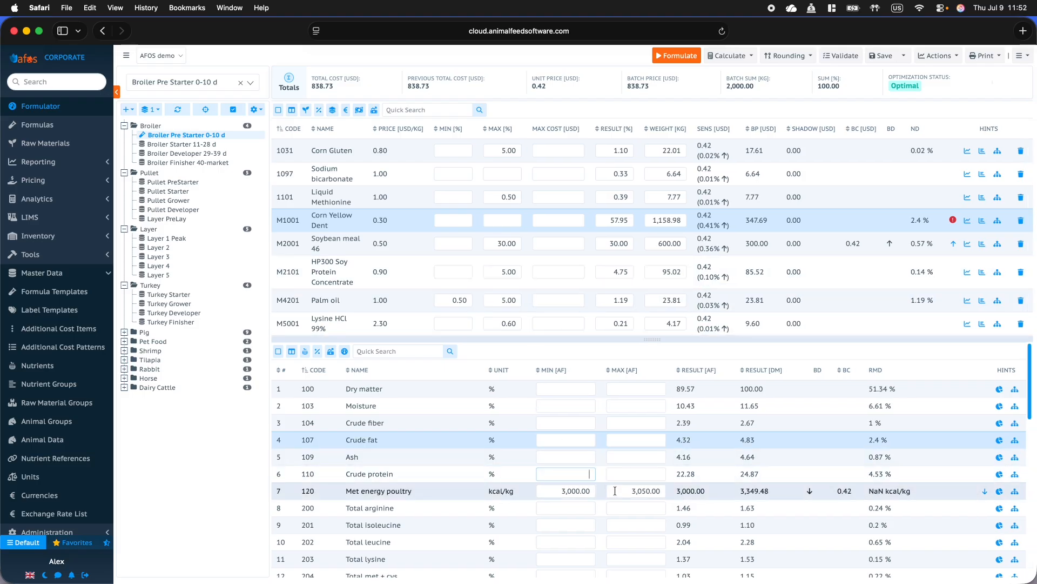
text(50)
key(Tab)
click(674, 56)
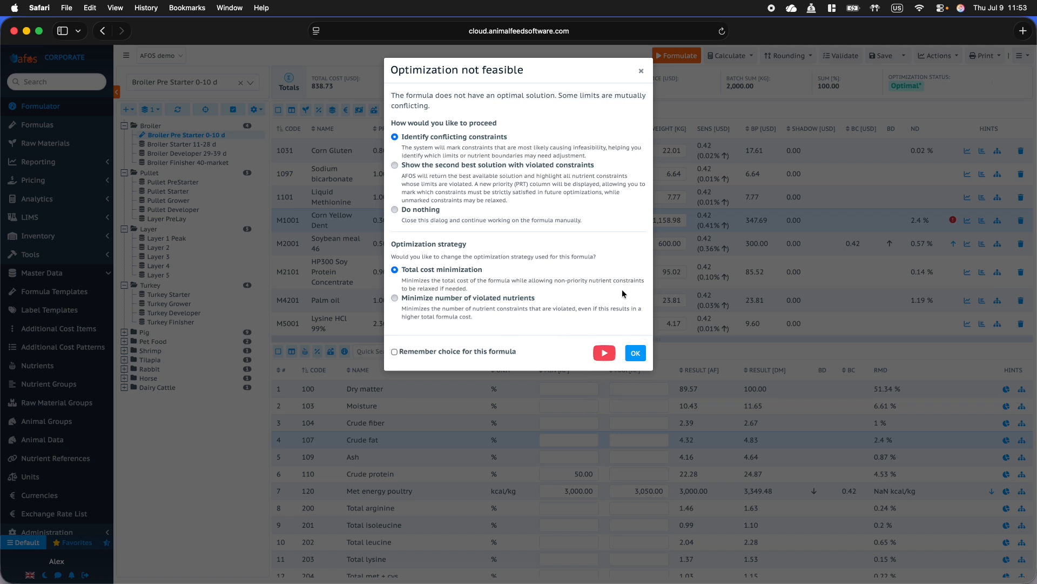
click(641, 71)
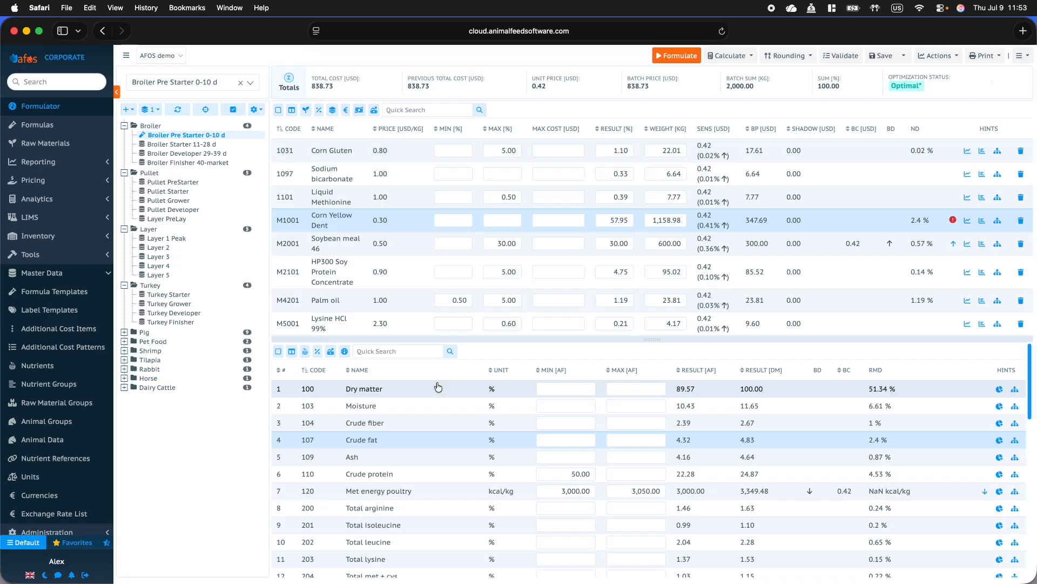
Step: Clear the minimum limit of the crude protein nutrient
click(567, 475)
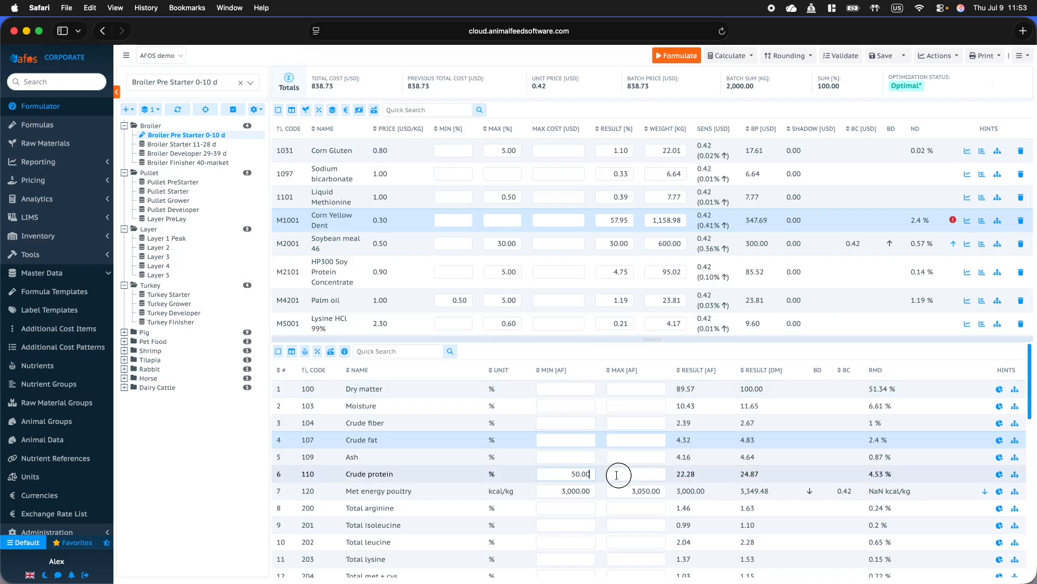
drag(559, 475, 626, 472)
key(BackSpace)
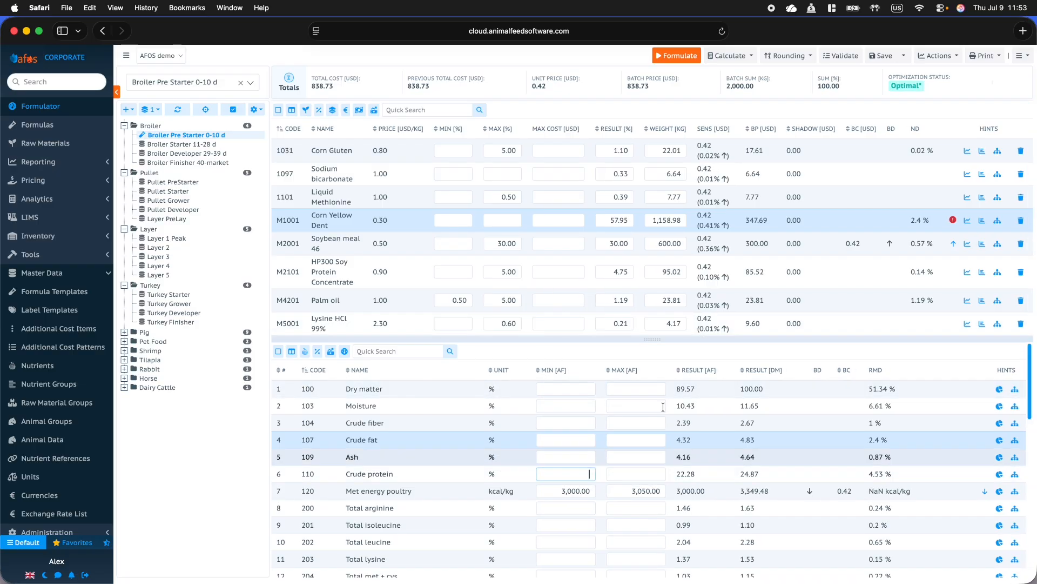
Step: Formulate the formula again and save it
click(676, 56)
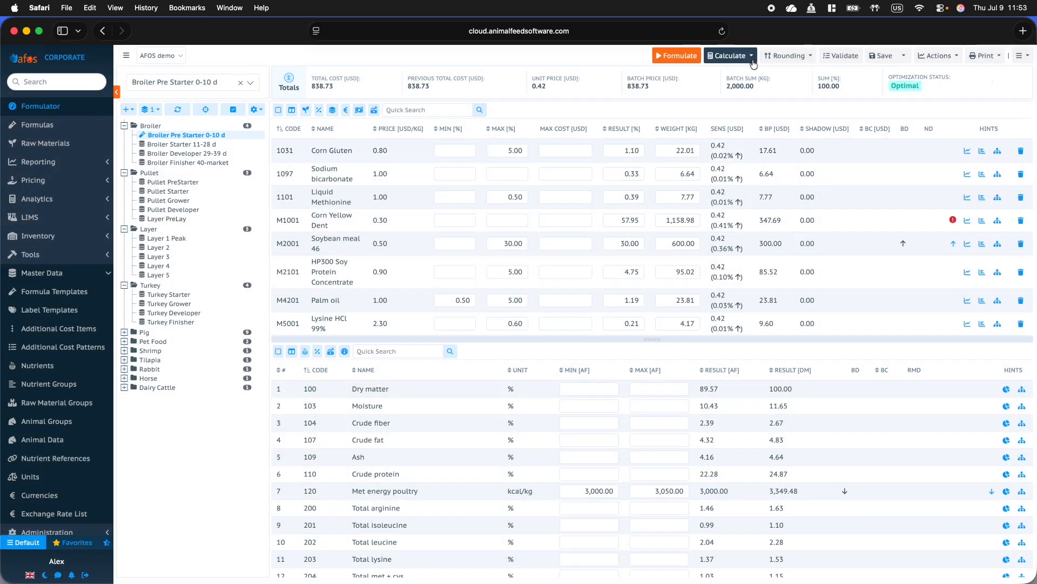
click(885, 56)
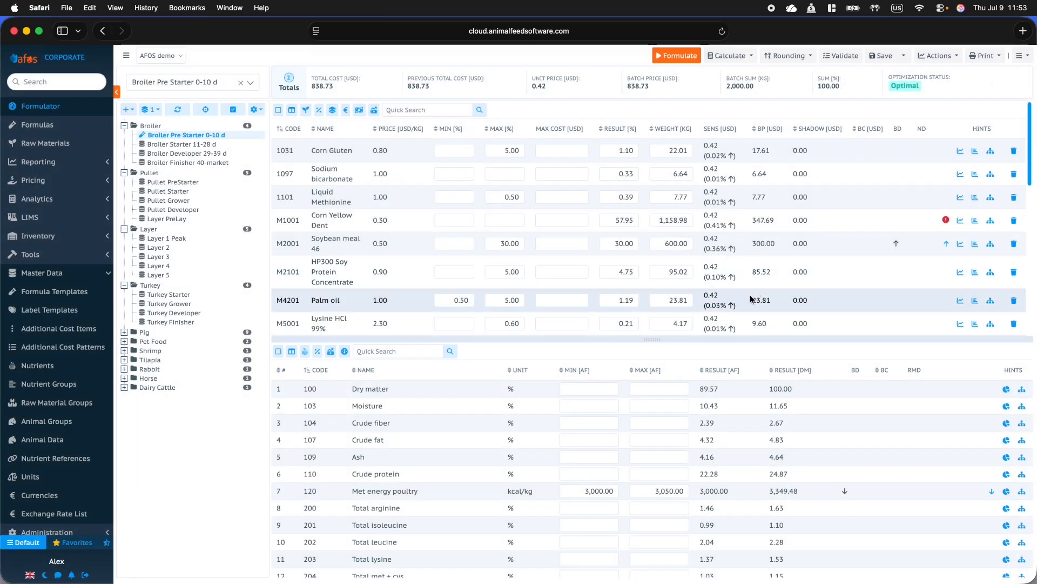
Step: Check the options for calculating from result or weight, and set Corn Gluten's result to 1 %
click(751, 56)
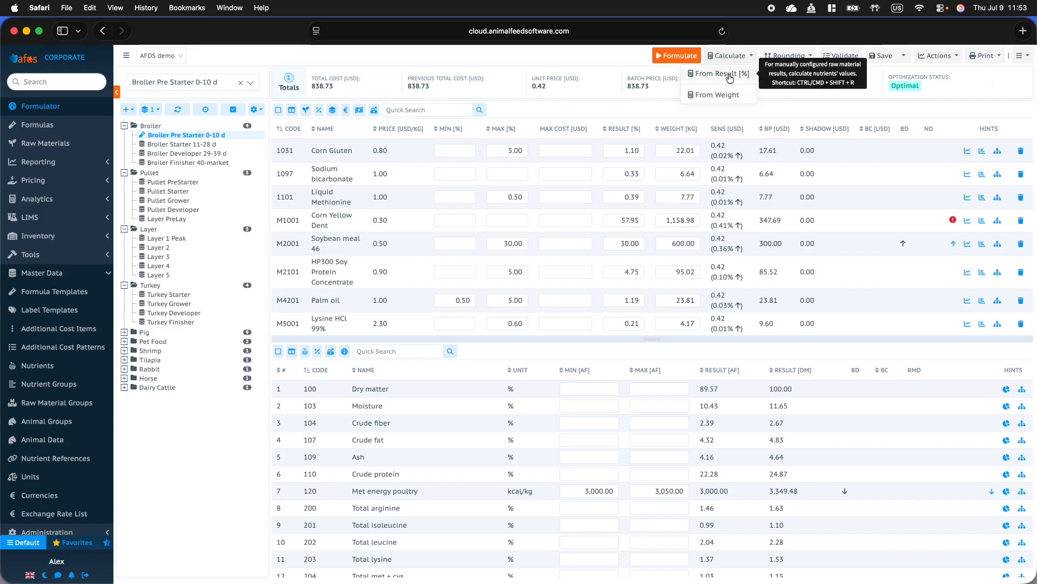
click(734, 95)
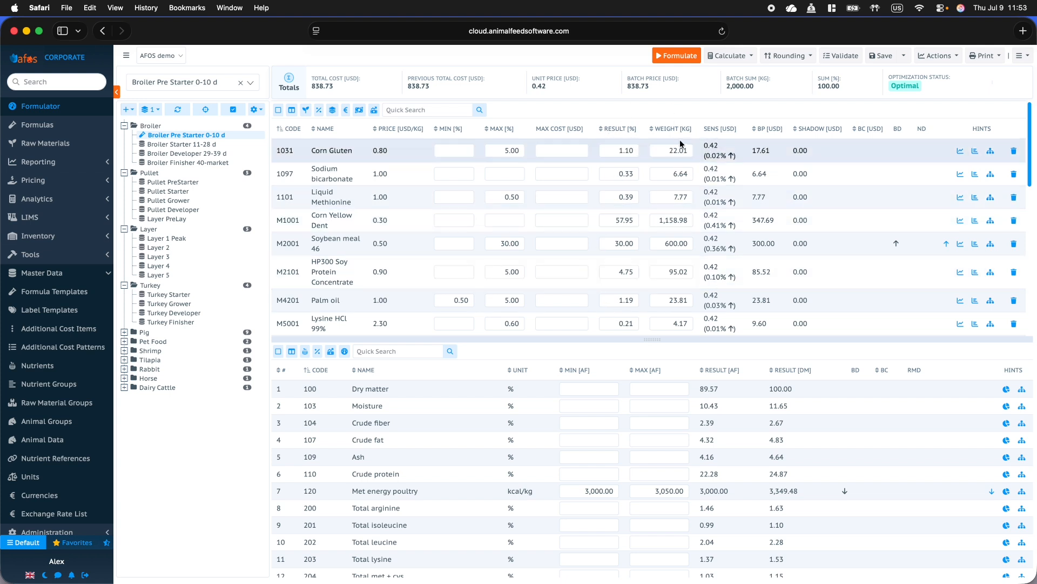
click(611, 150)
text(1)
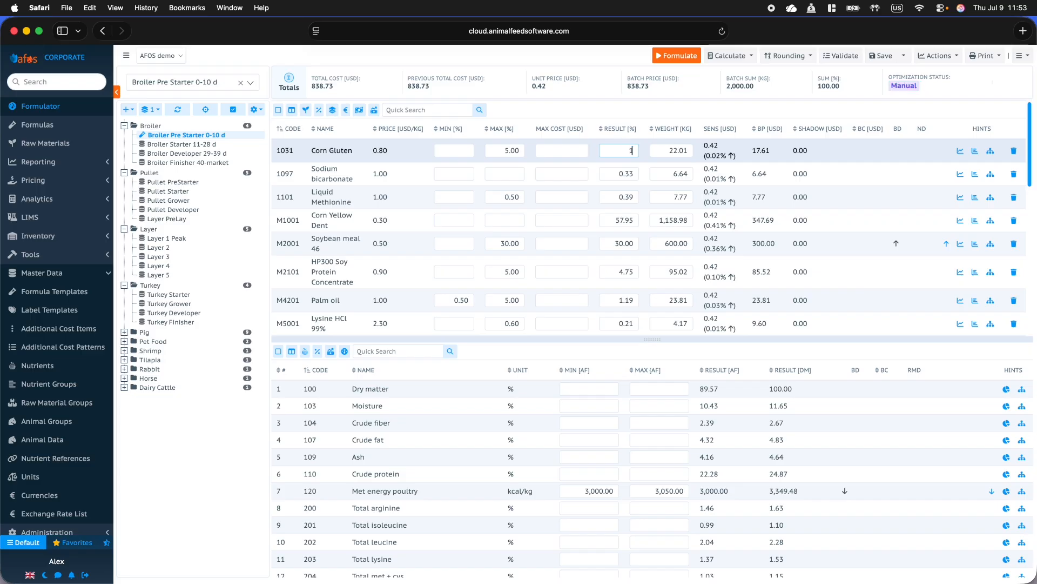
key(Tab)
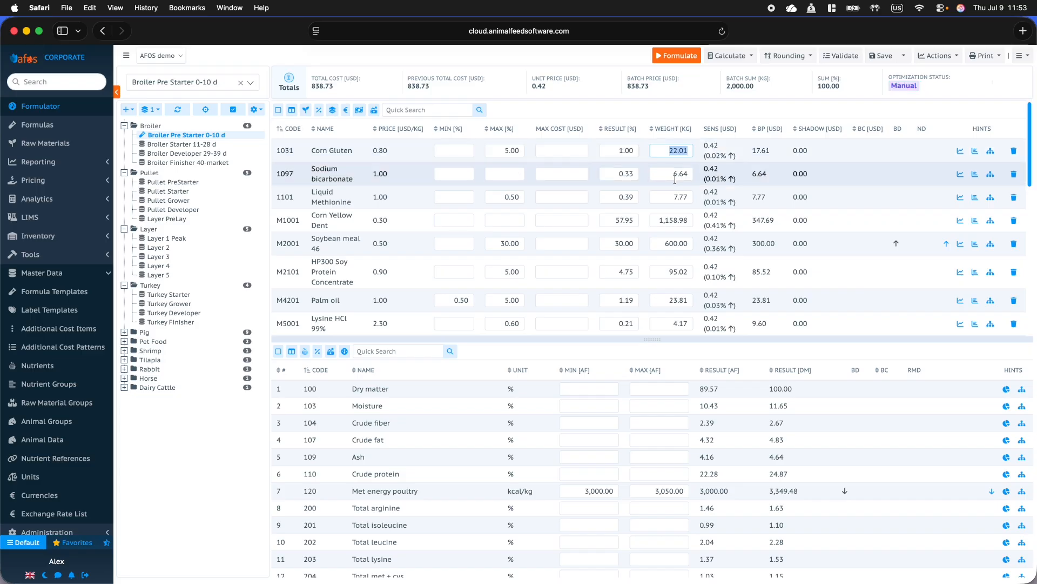
Step: Set the weight of Liquid Methionine to 8 kg
click(672, 195)
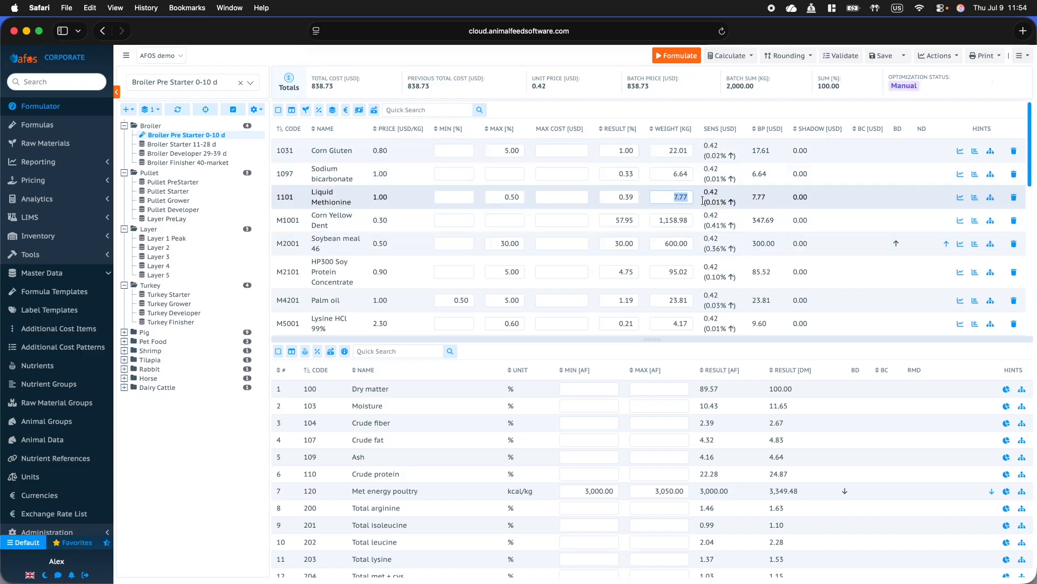
text(8)
key(Tab)
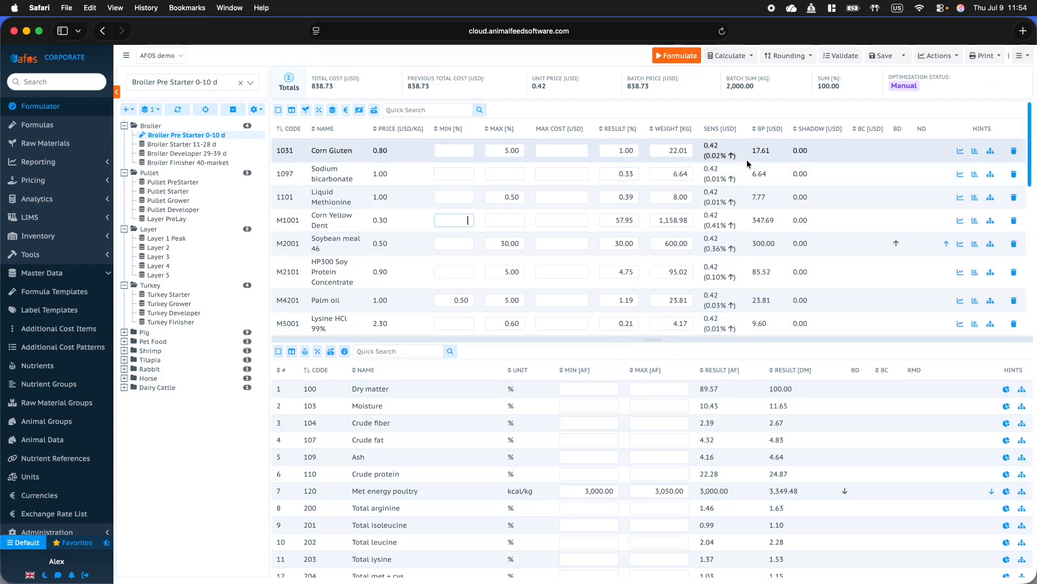
Step: Recalculate the formula from the entered weights and try to edit the rounding values
click(750, 55)
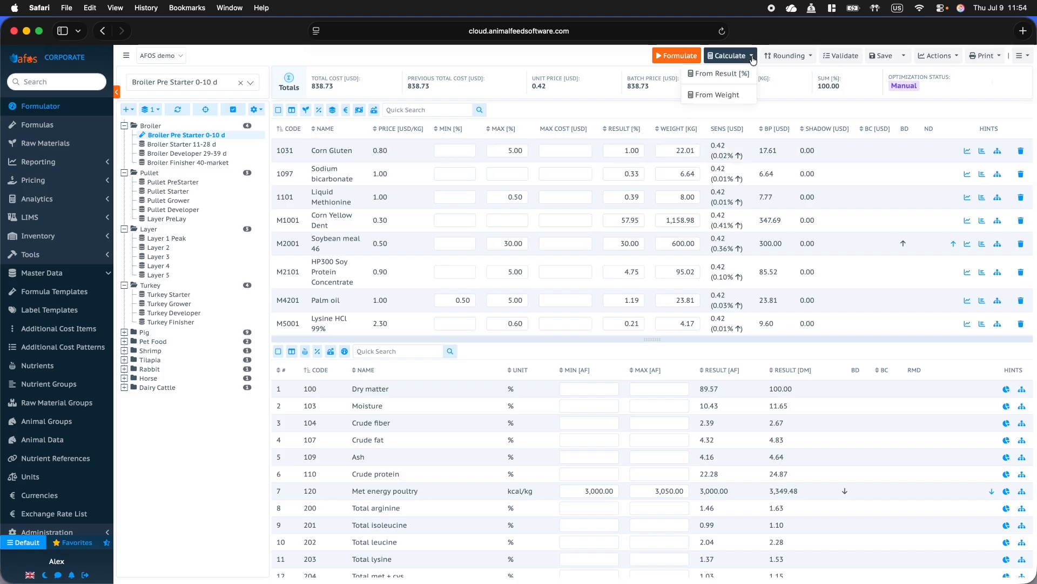
click(735, 97)
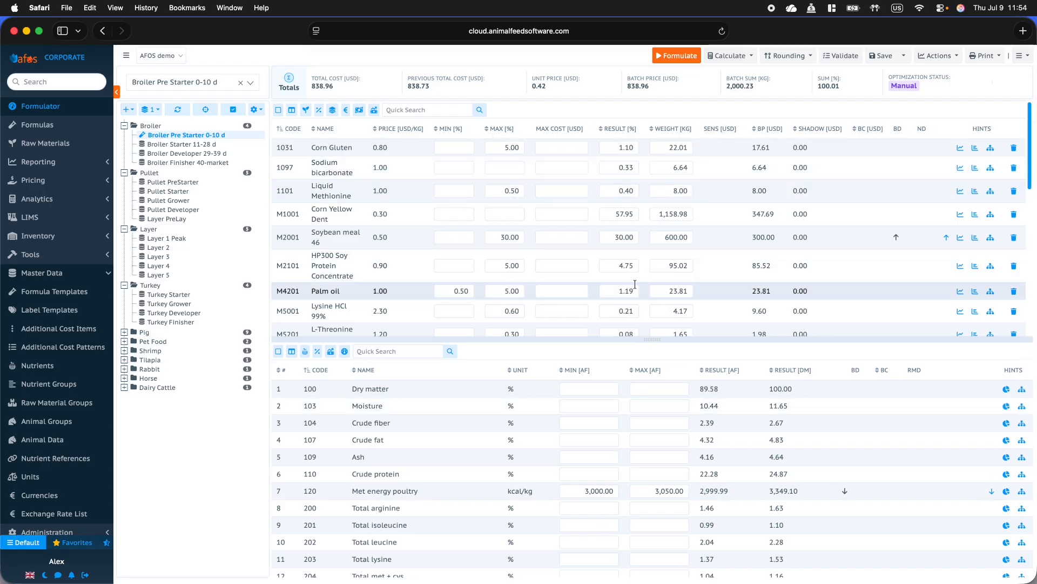
click(810, 60)
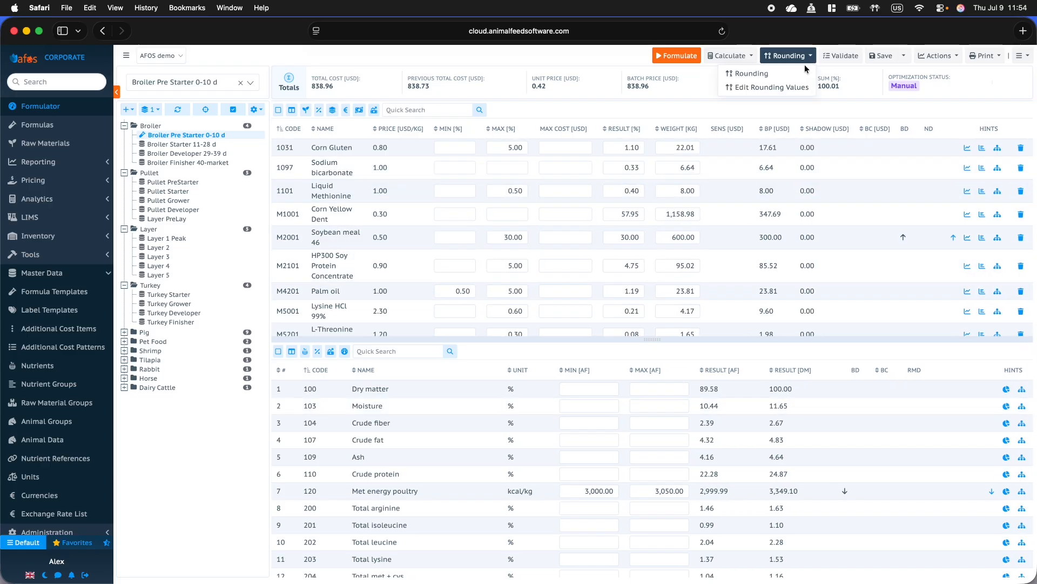
click(743, 90)
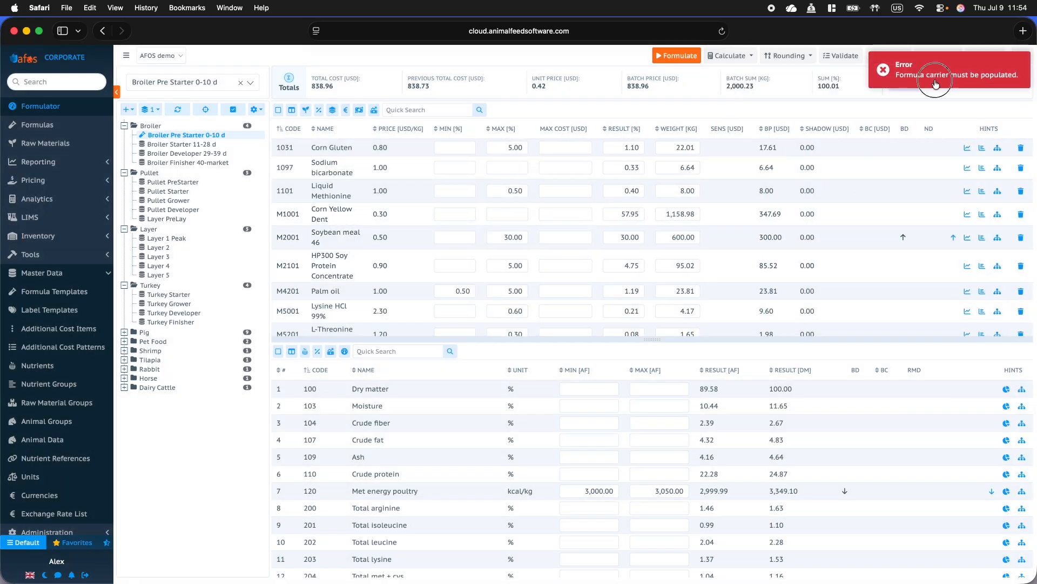
Step: Set Corn Yellow Dent as the carrier of the Broiler Pre Starter 0-10 d formula and formulate it again
right_click(196, 139)
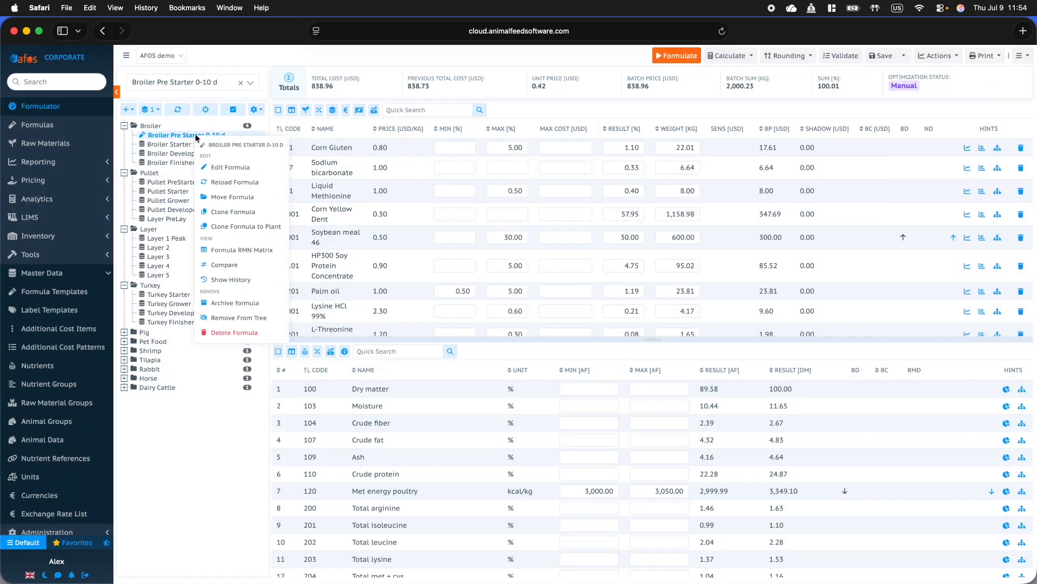
click(238, 169)
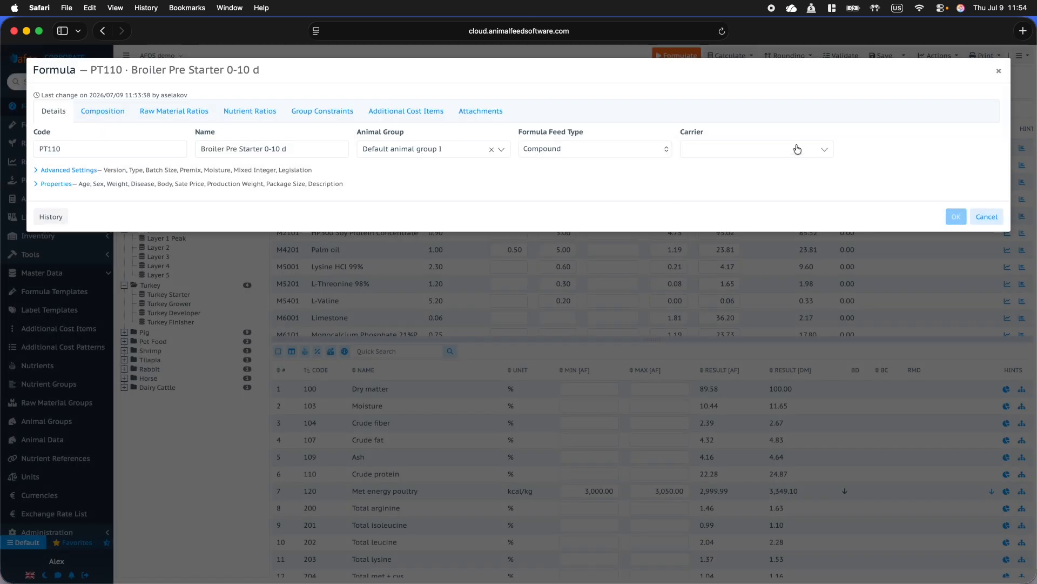
click(797, 149)
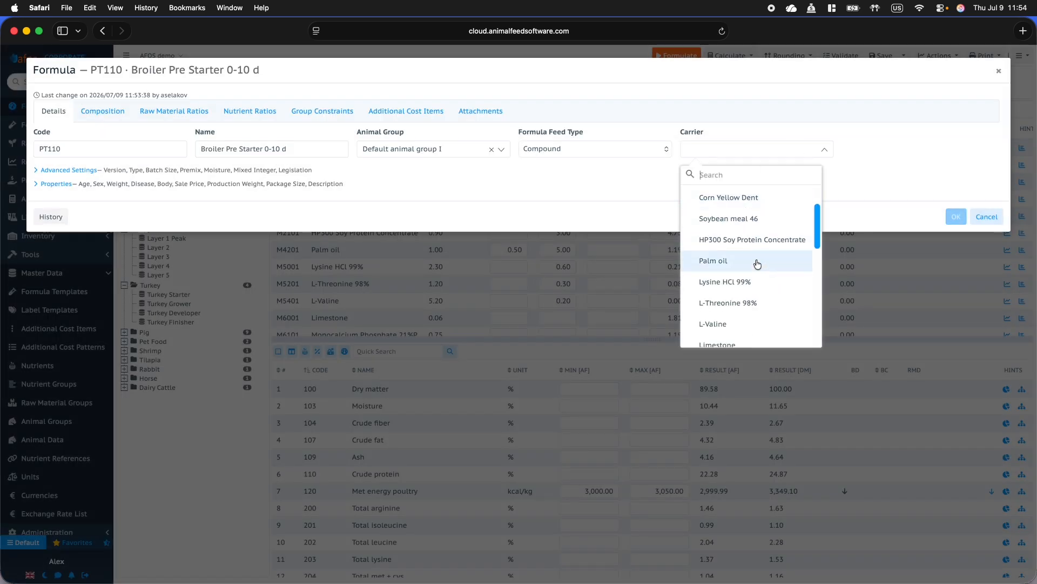
click(747, 199)
click(954, 216)
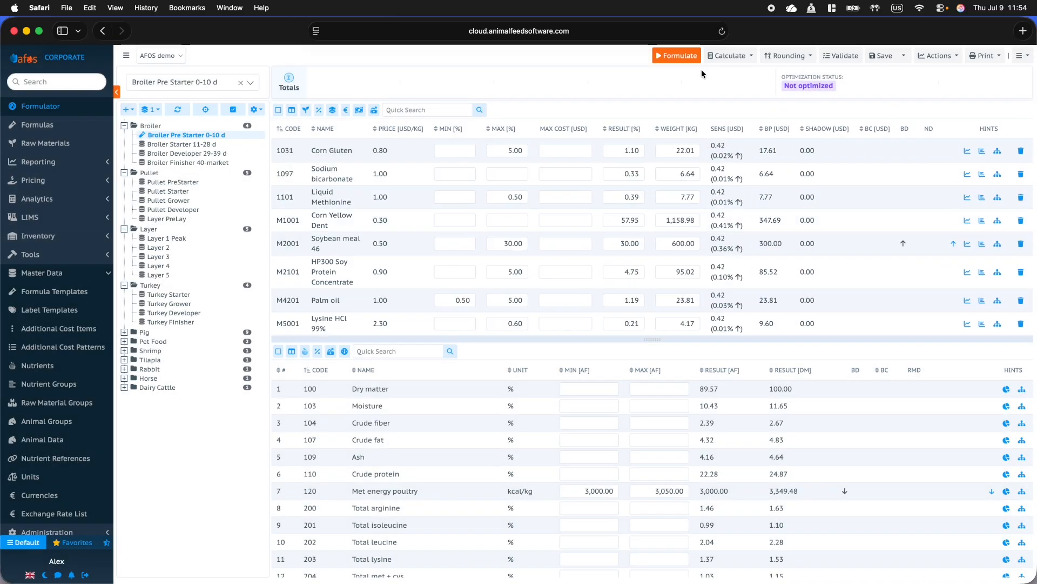
click(677, 56)
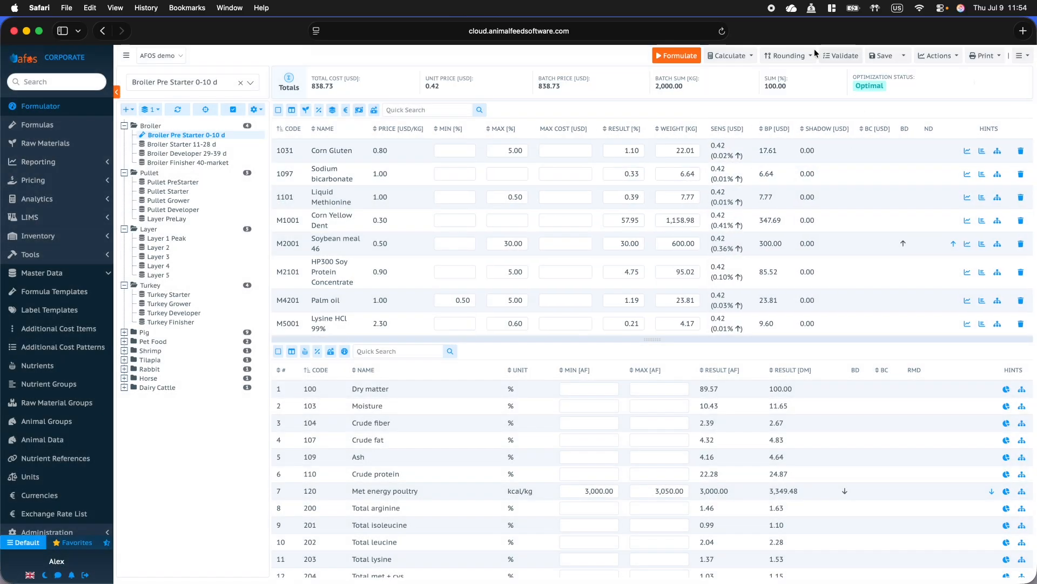
Step: Set the rounding values to 1 for Corn Gluten, 2 for Sodium bicarbonate and 3 for Liquid Methionine, and apply the rounding
click(789, 56)
click(765, 87)
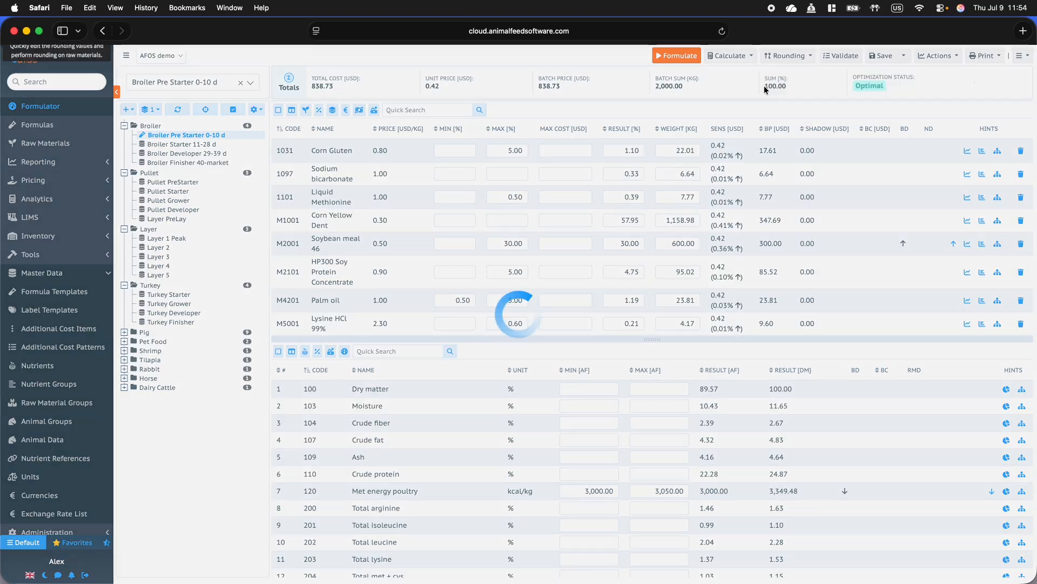
scroll(712, 308, down, 1)
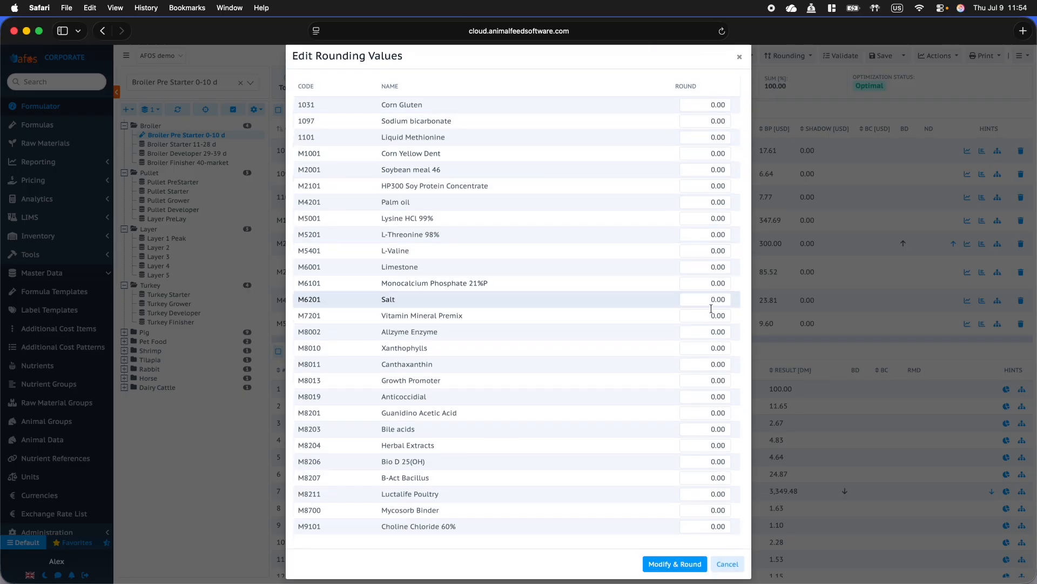
scroll(711, 308, up, 1)
click(712, 120)
text(1)
click(734, 134)
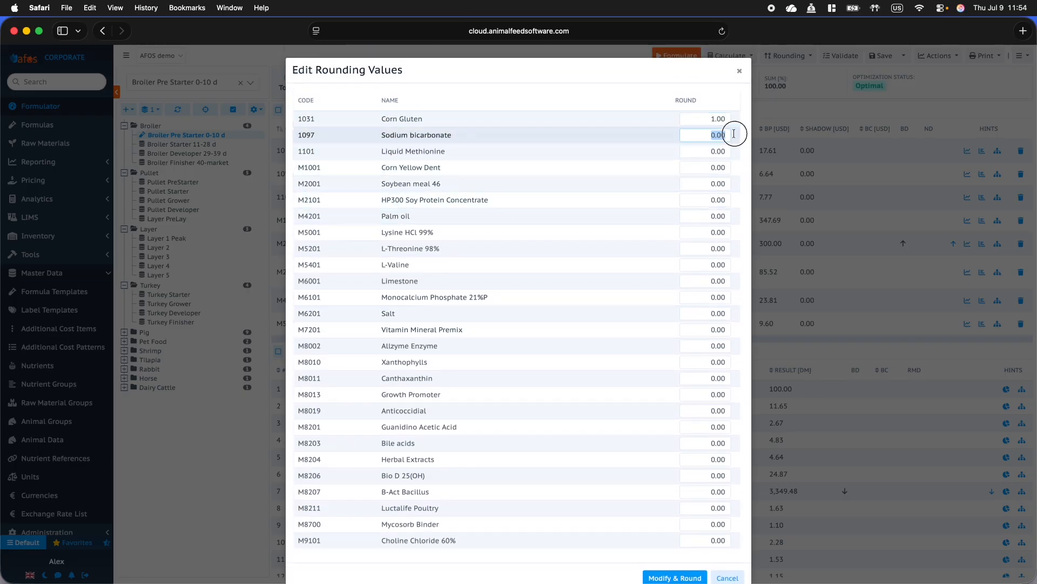
text(2)
click(719, 151)
text(3)
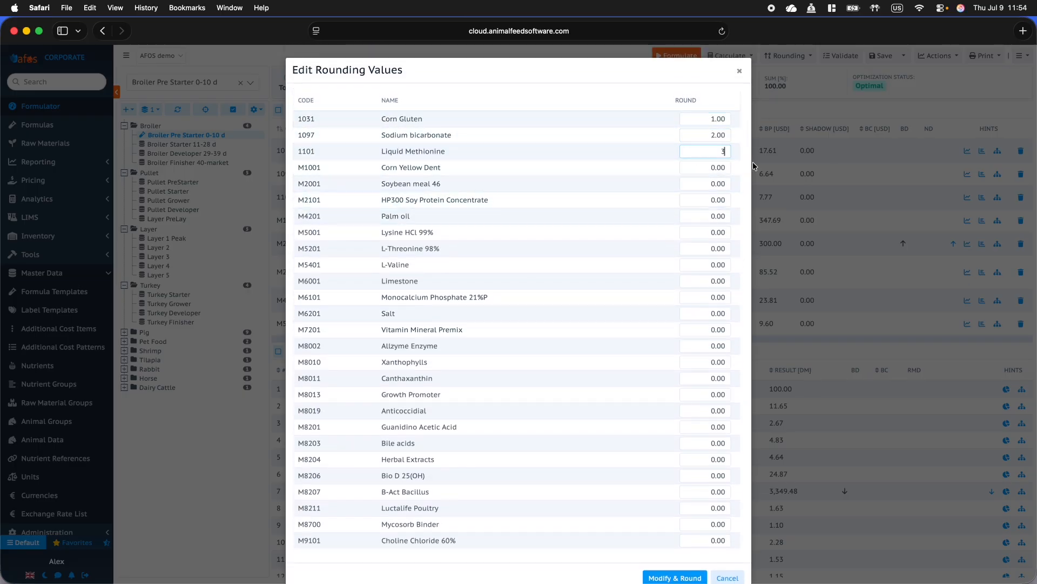
click(668, 577)
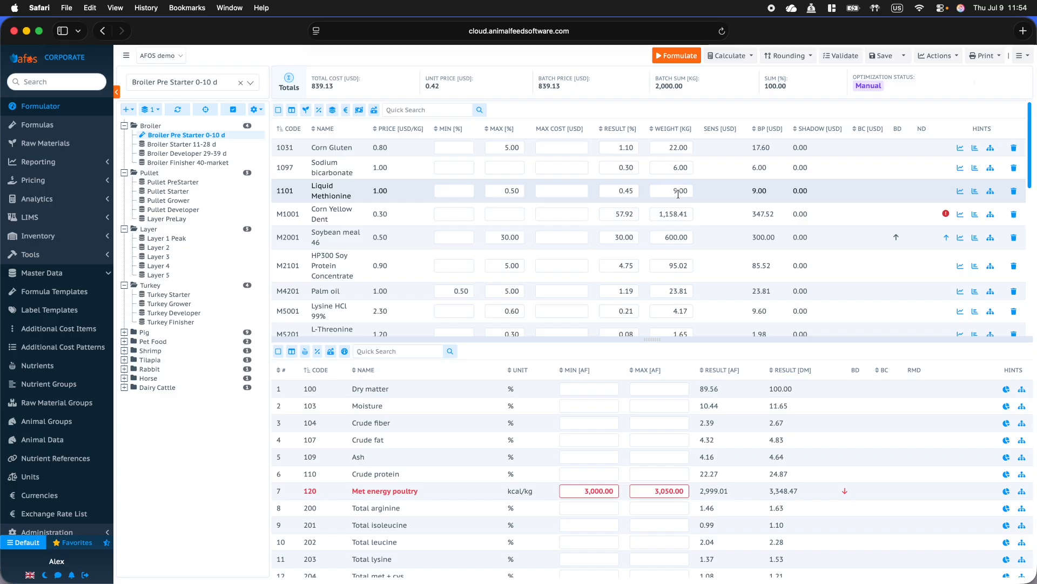
Step: Check the optimization status and formulate the rounded formula again
mouse_move(863, 84)
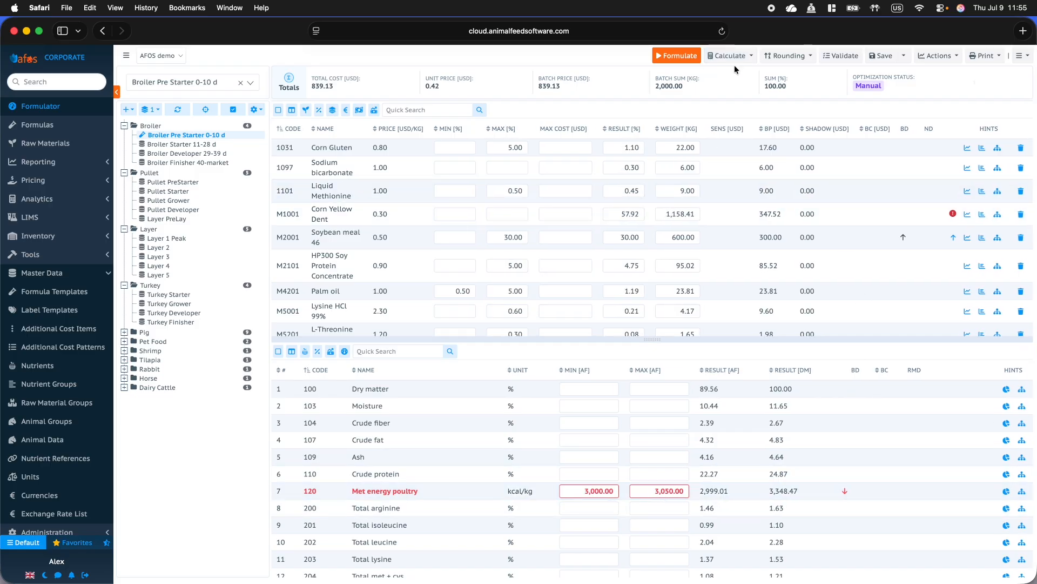
click(682, 57)
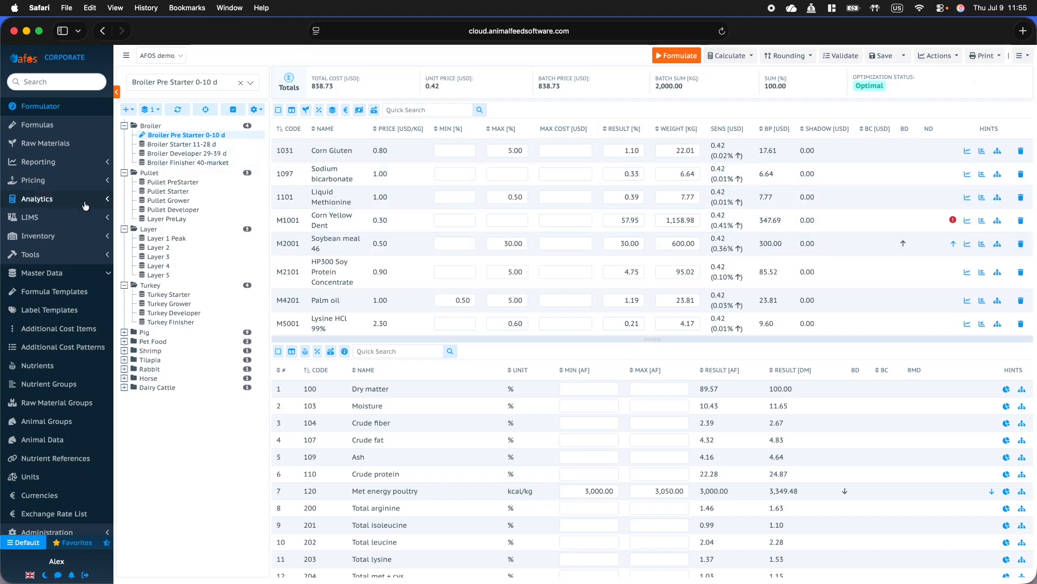
click(37, 221)
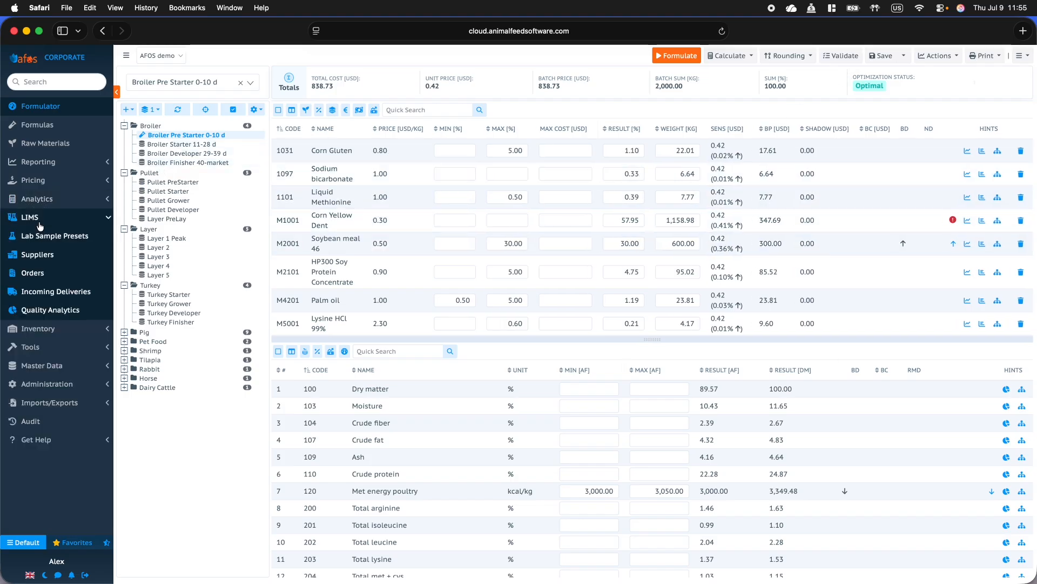
click(68, 313)
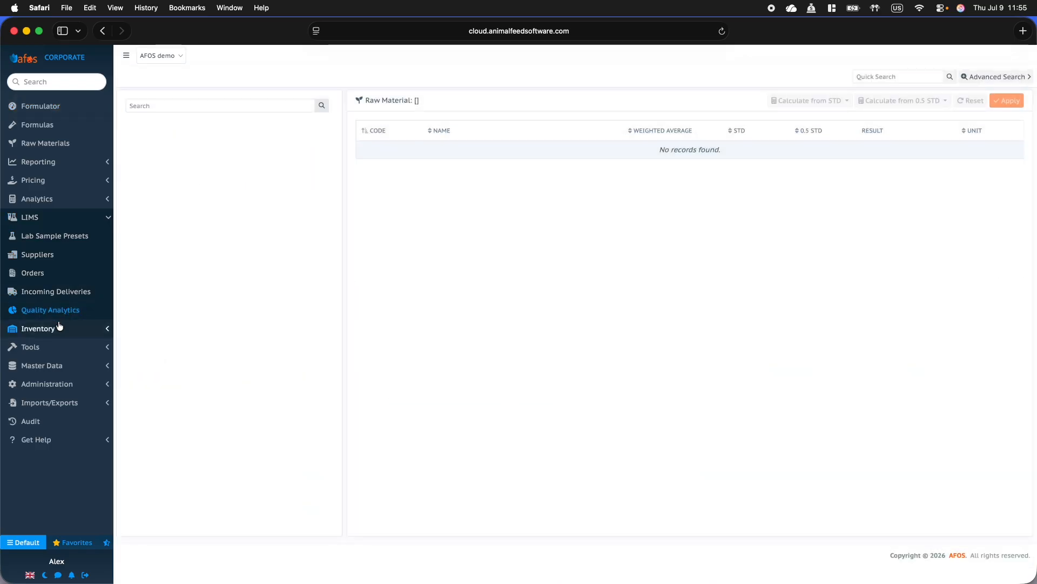
click(57, 329)
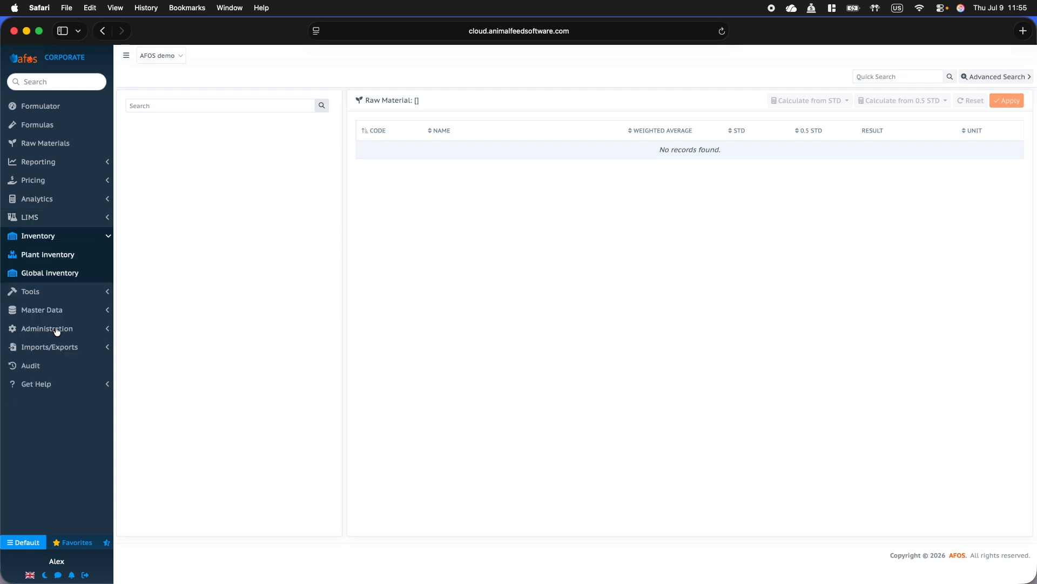
click(60, 82)
text(stan)
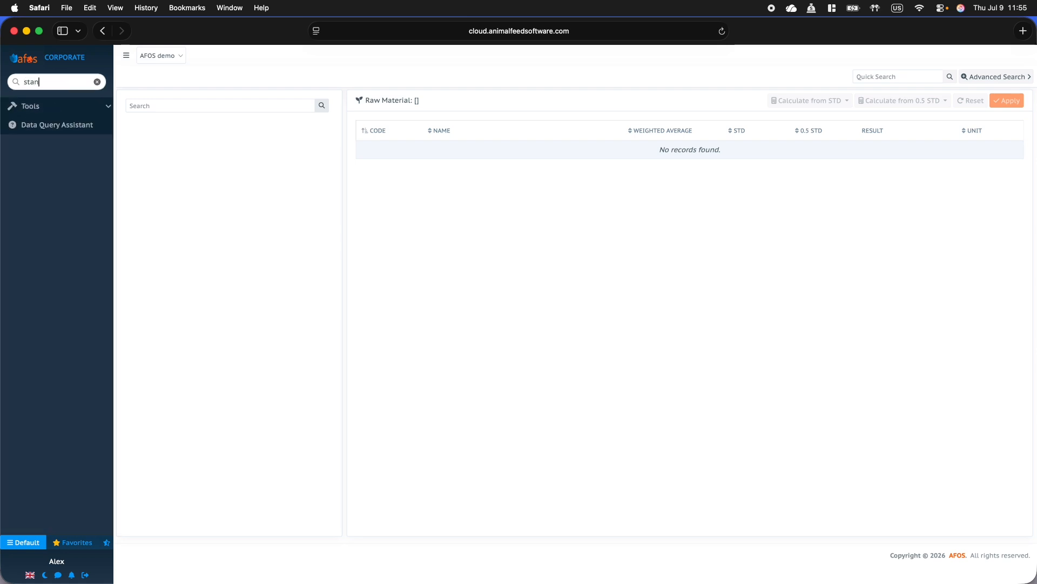
text(da)
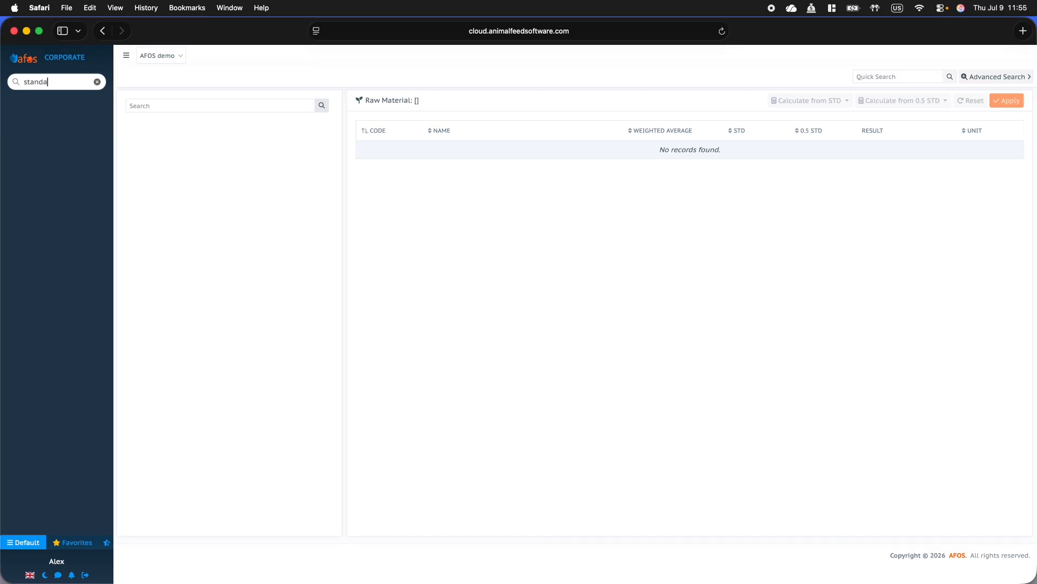
key(BackSpace)
key(BackSpace)
key(BackSpace)
key(BackSpace)
key(BackSpace)
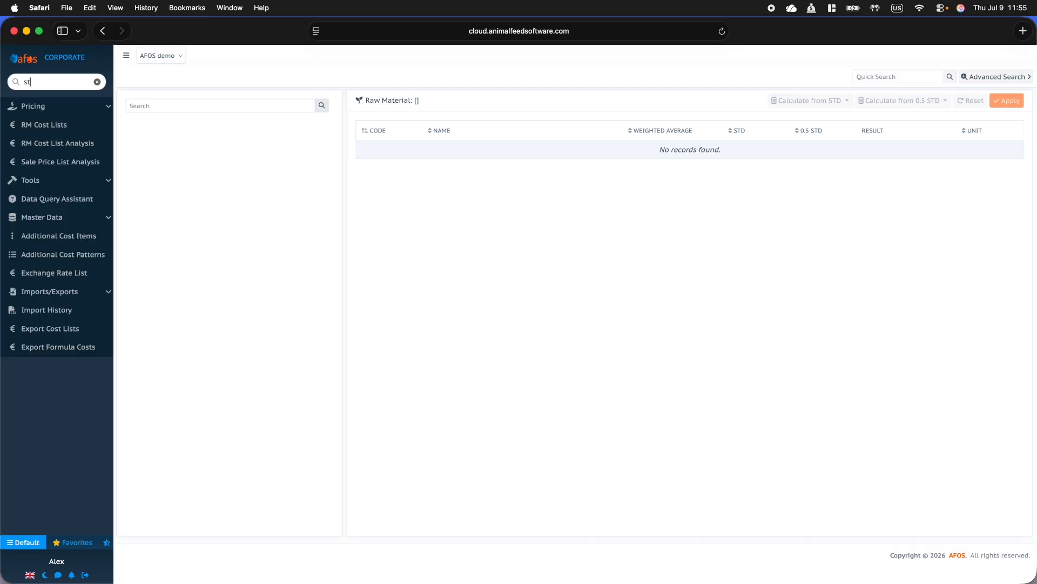
text(sta)
key(BackSpace)
key(BackSpace)
key(BackSpace)
Step: Search for "formula", go to Formula Compliance, and add a compliance profile named "Our chicken feed standard" for the Poultry animal group
text(formula)
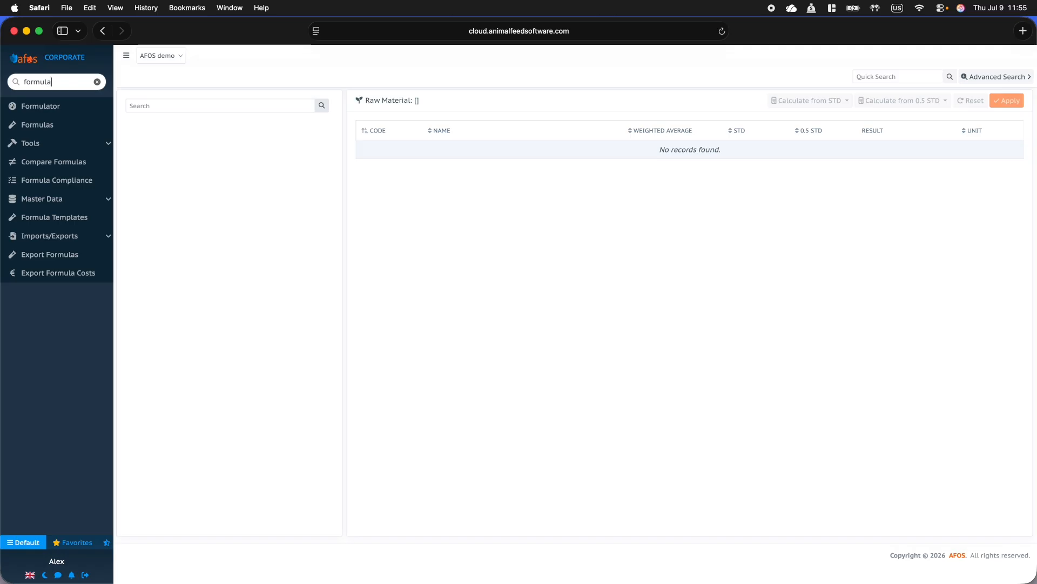
click(49, 186)
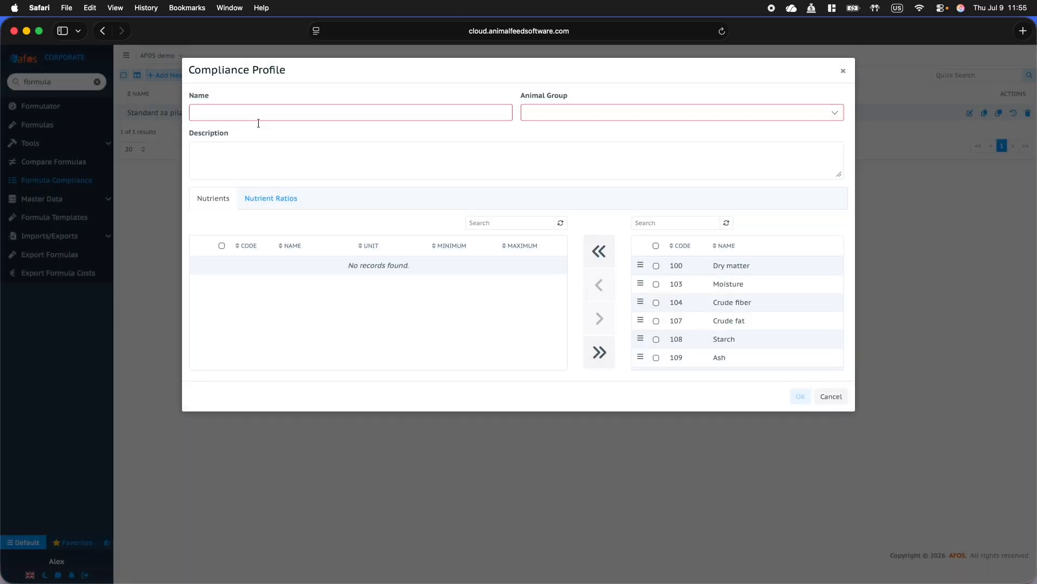
text(Our chicken feed standard)
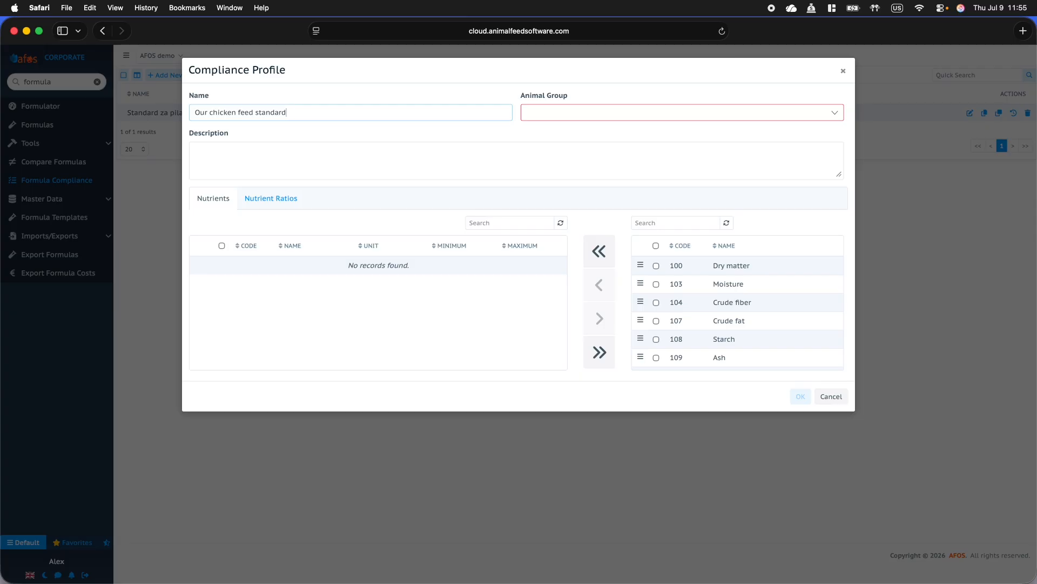
key(Tab)
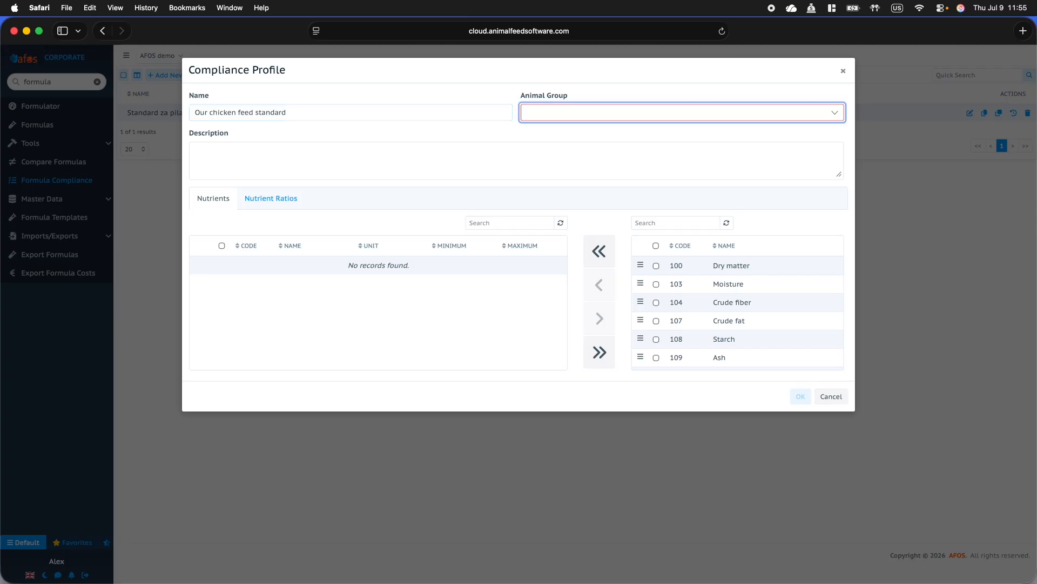
click(597, 120)
scroll(625, 268, down, 1)
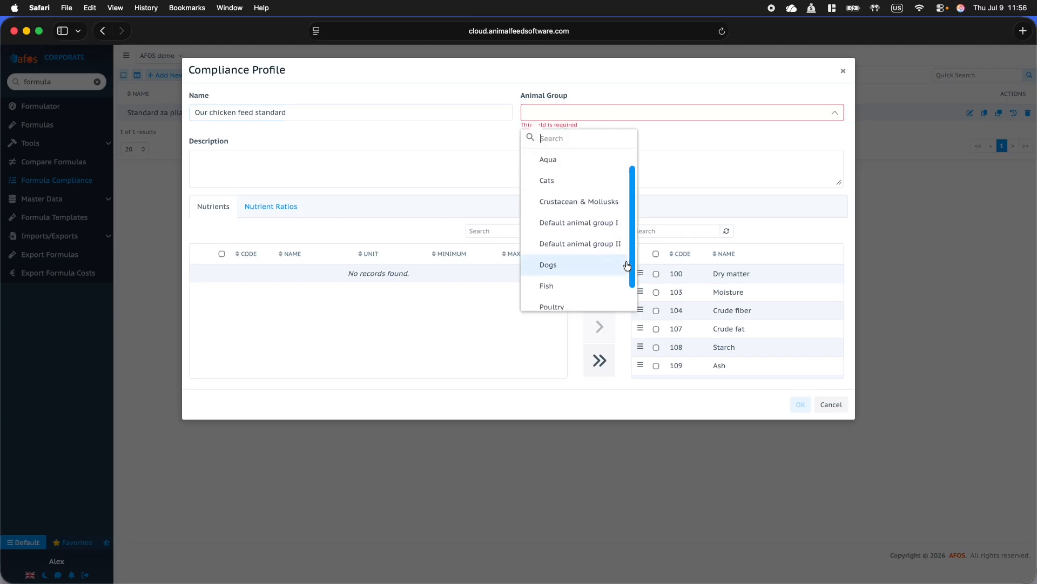
click(591, 299)
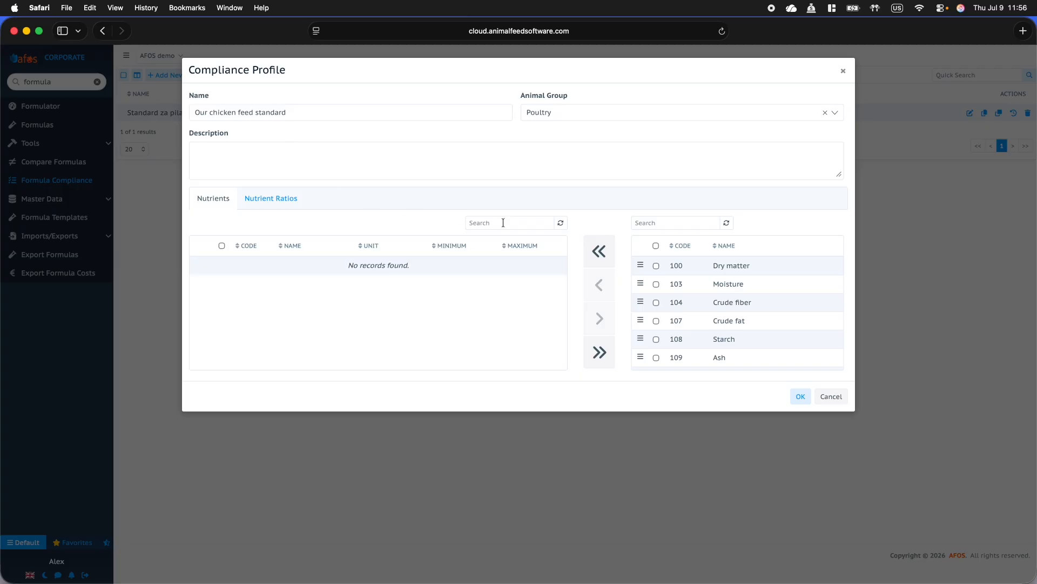
Step: Add dry matter with a minimum of 99 % and crude protein with a minimum of 45 % to the compliance profile
double_click(736, 266)
click(445, 271)
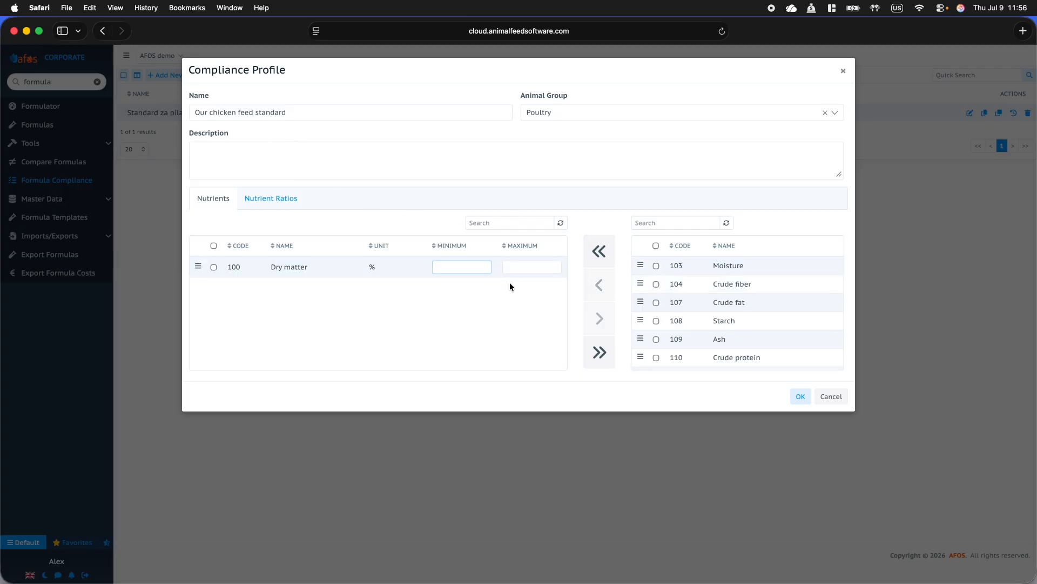
text(99)
key(Tab)
double_click(736, 358)
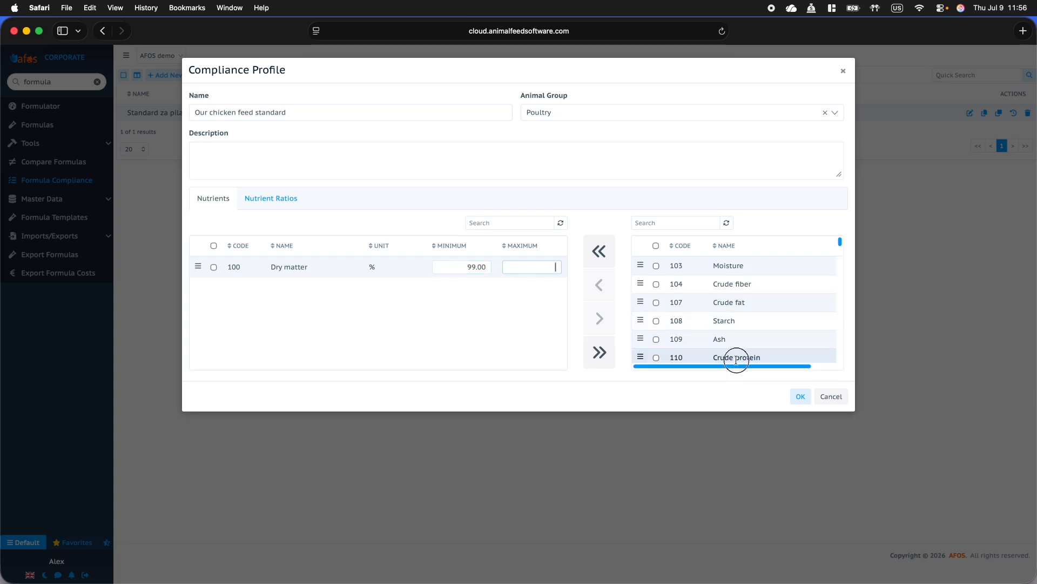
click(476, 288)
text(45)
key(Tab)
Step: Add crude fat with a minimum of 20 % to the compliance profile and save the profile
double_click(726, 302)
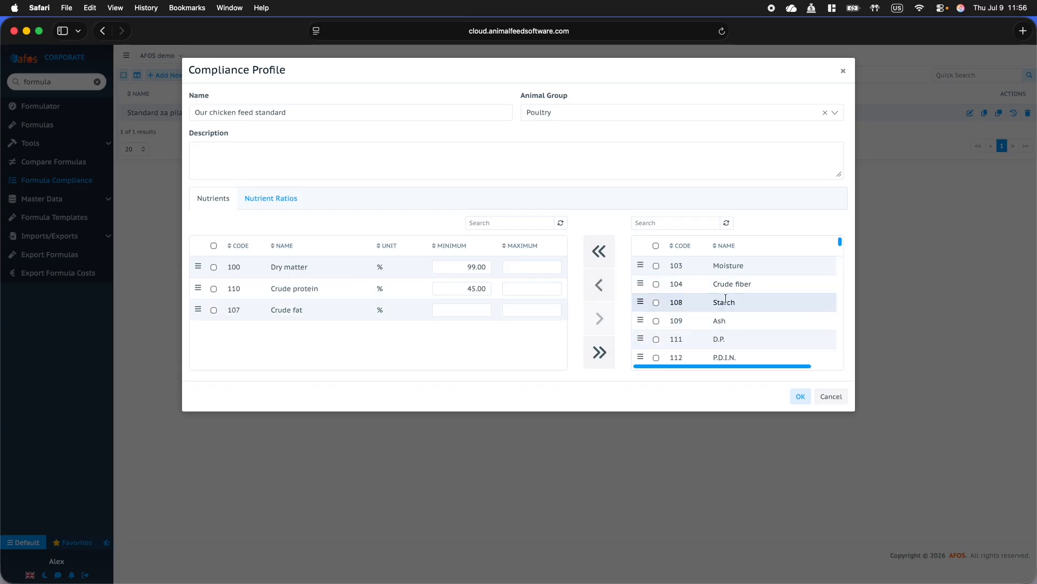
click(468, 311)
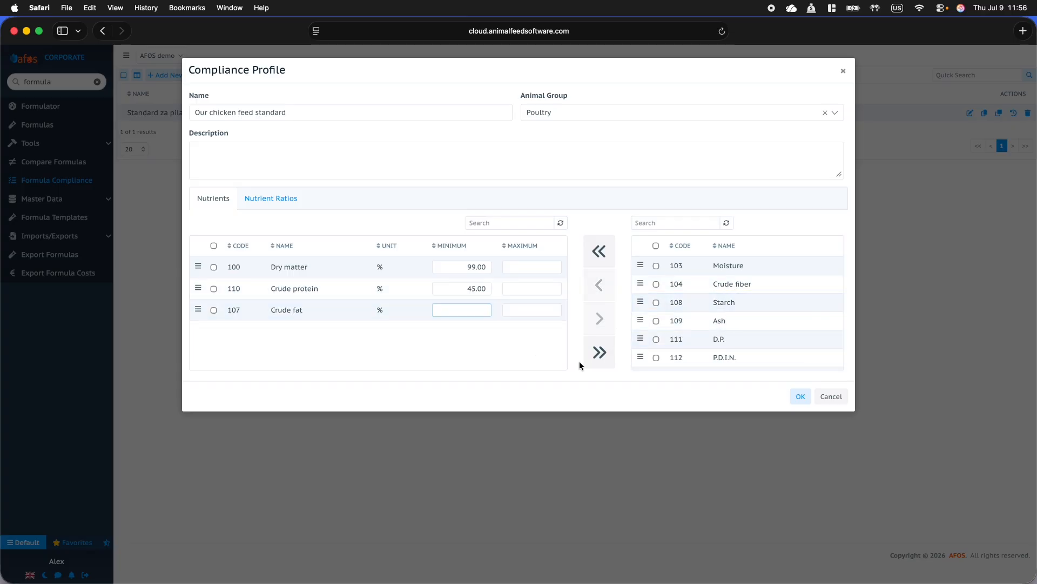
text(20)
click(599, 405)
click(800, 396)
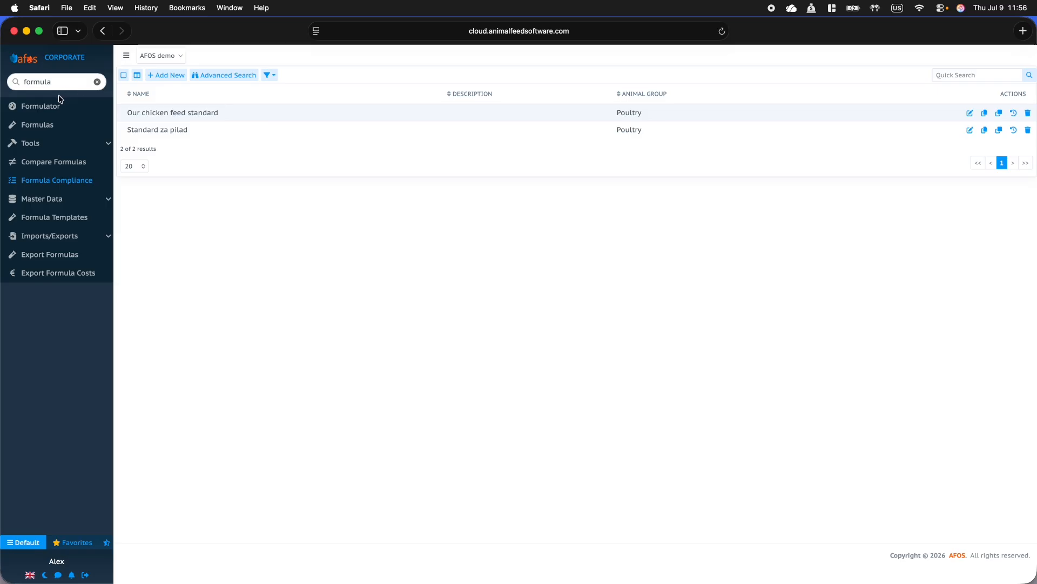
Step: In the Formulator, validate Broiler Pre Starter 0-10 d as fed against "Our chicken feed standard", check the flagged nutrients, and formulate it again
click(50, 107)
click(98, 82)
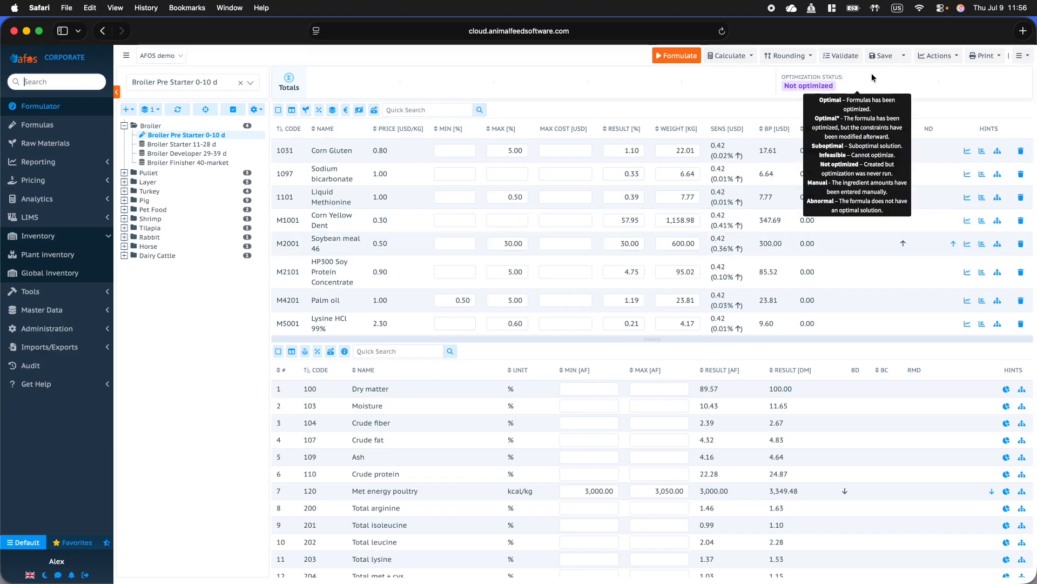
click(842, 55)
click(517, 103)
click(460, 142)
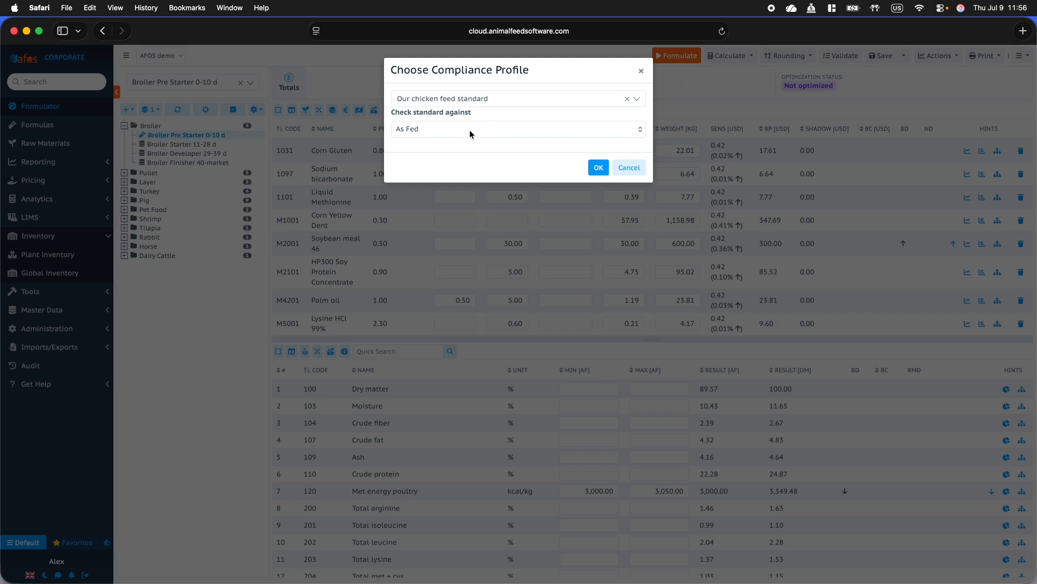
click(598, 168)
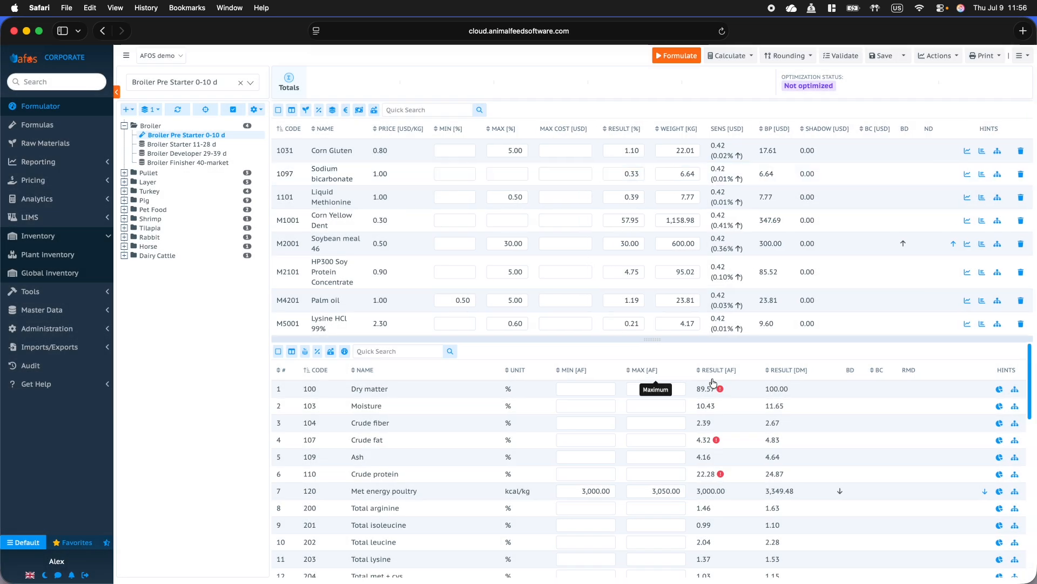
mouse_move(721, 475)
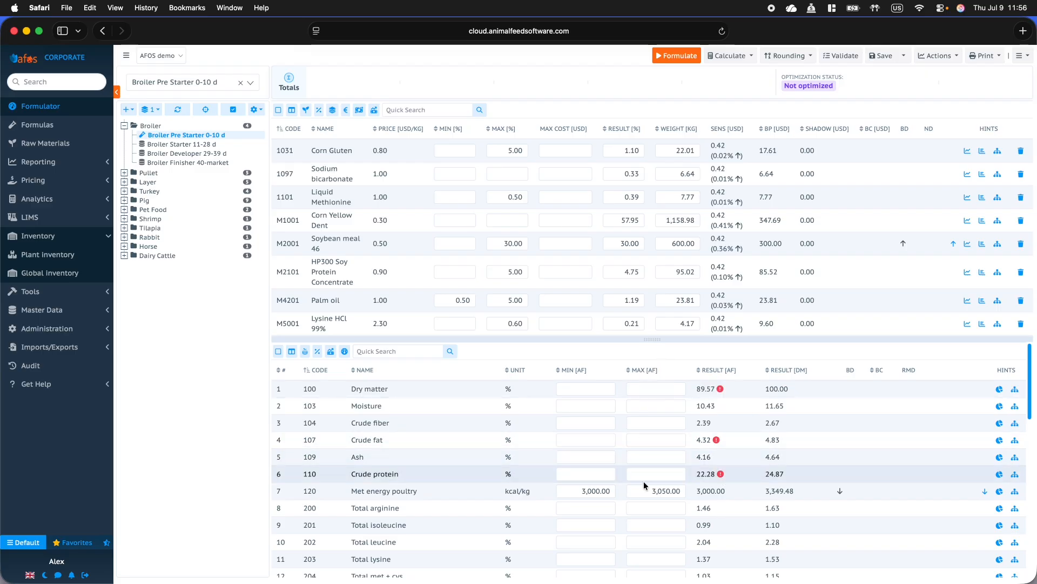
click(685, 58)
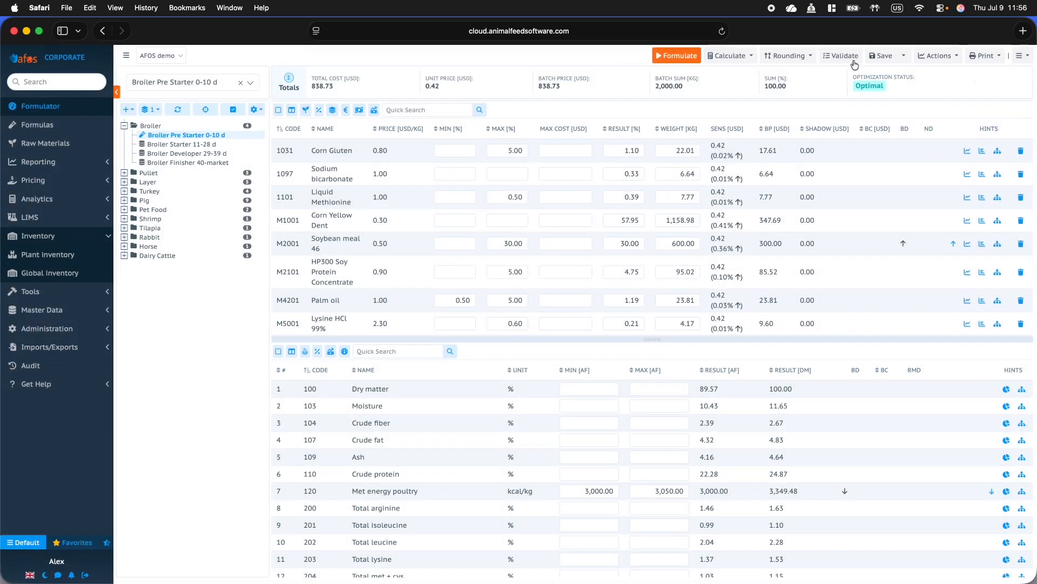
Step: Review the additional save options and the actions available for the Broiler Pre Starter 0-10 d formula
click(904, 58)
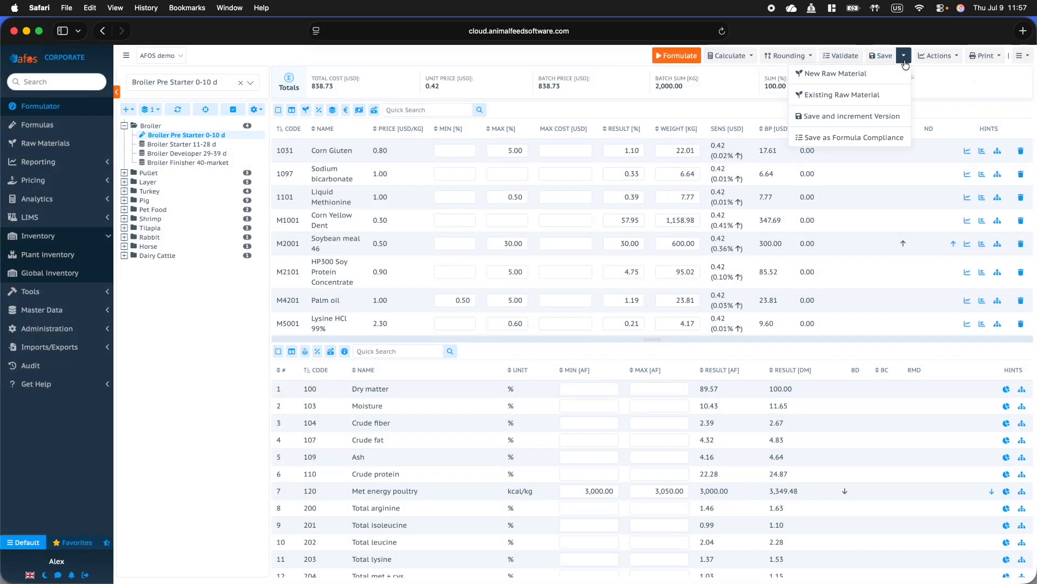
click(867, 74)
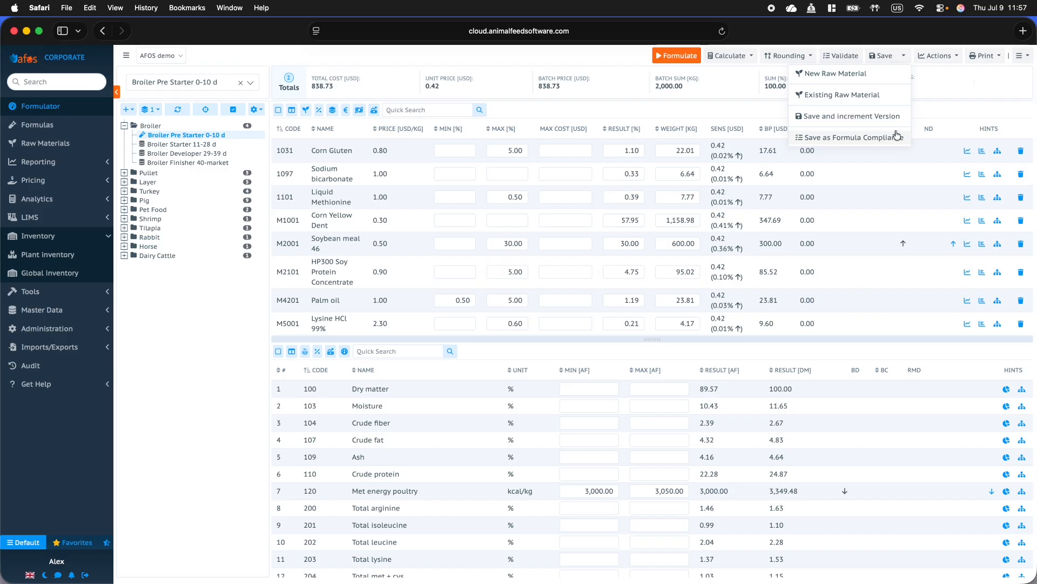
click(980, 94)
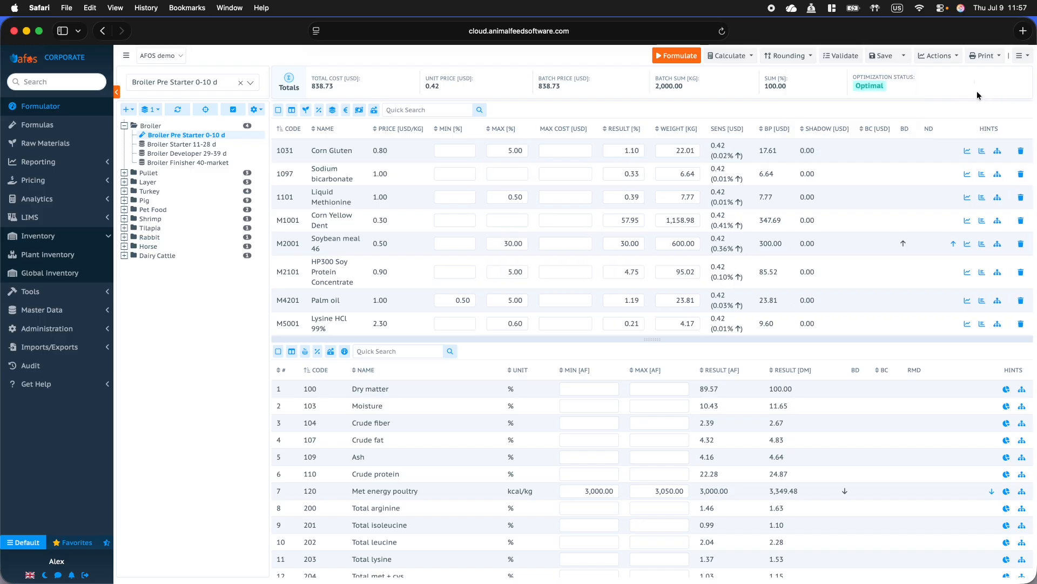
click(954, 57)
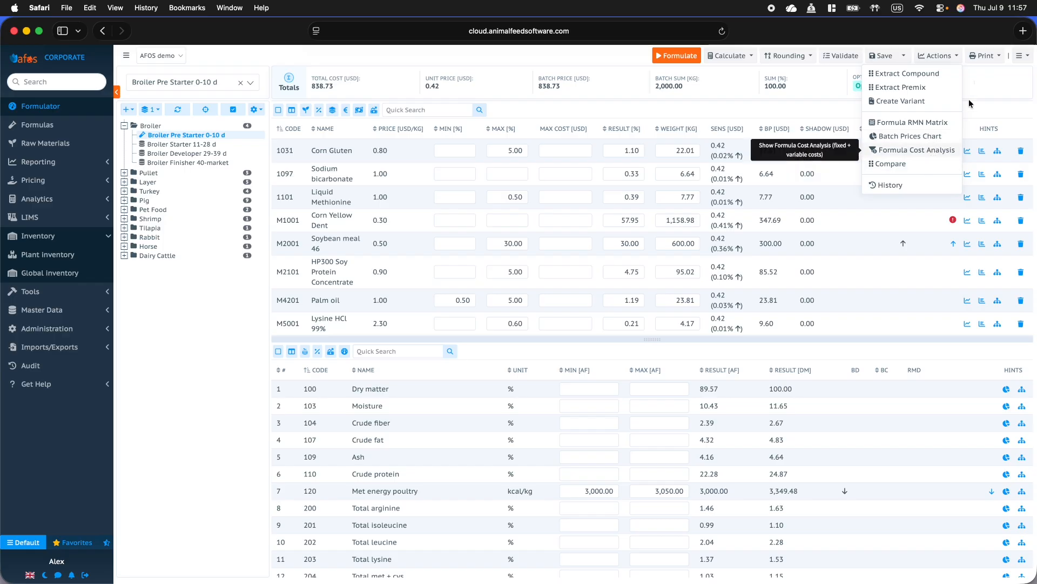
click(978, 88)
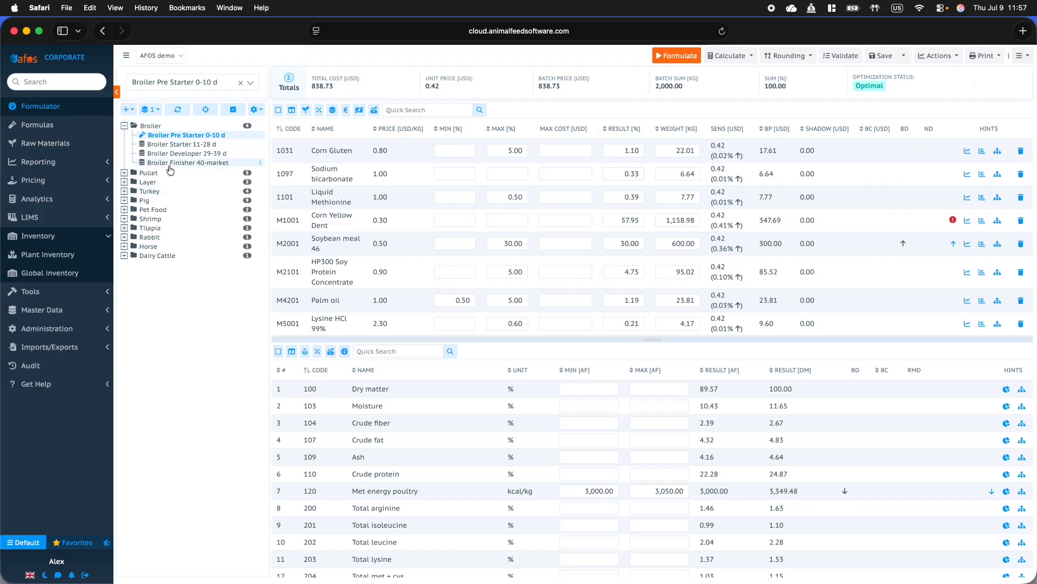
Step: Add a new premix in Formulas with code 99900111 and the name "Simple premix"
click(28, 126)
click(329, 77)
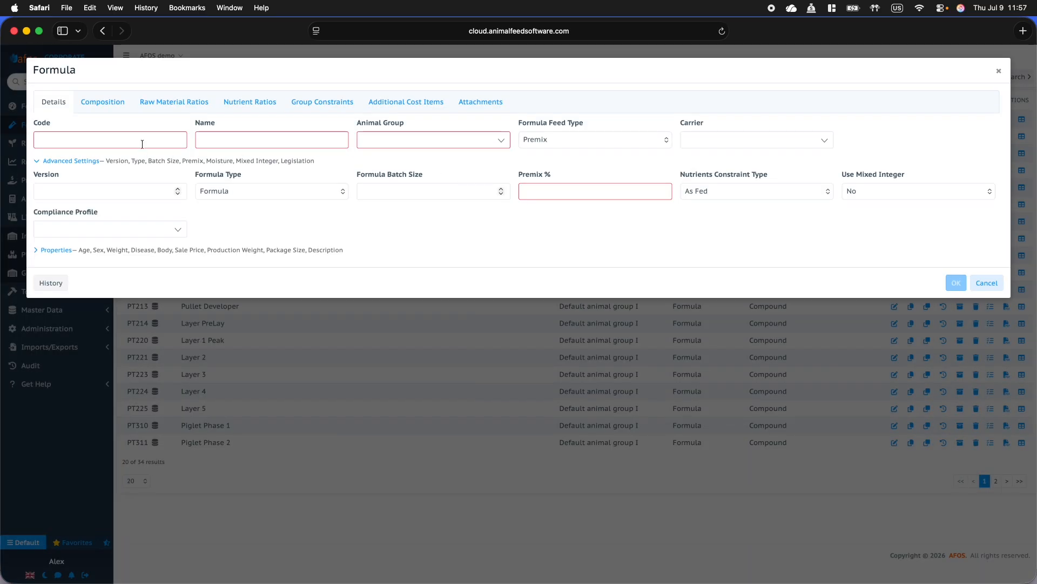
click(142, 142)
text(99900111)
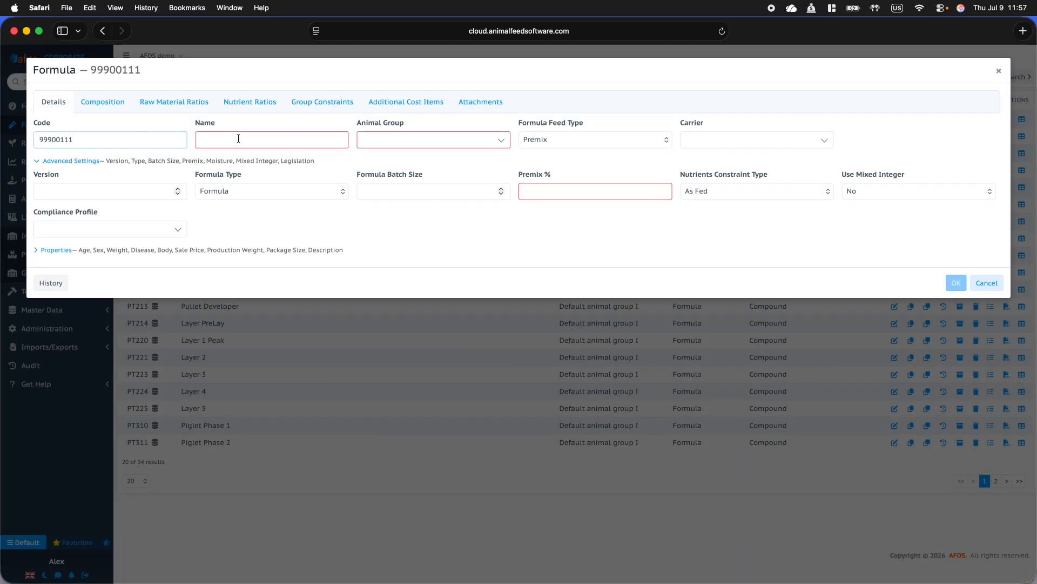
click(240, 138)
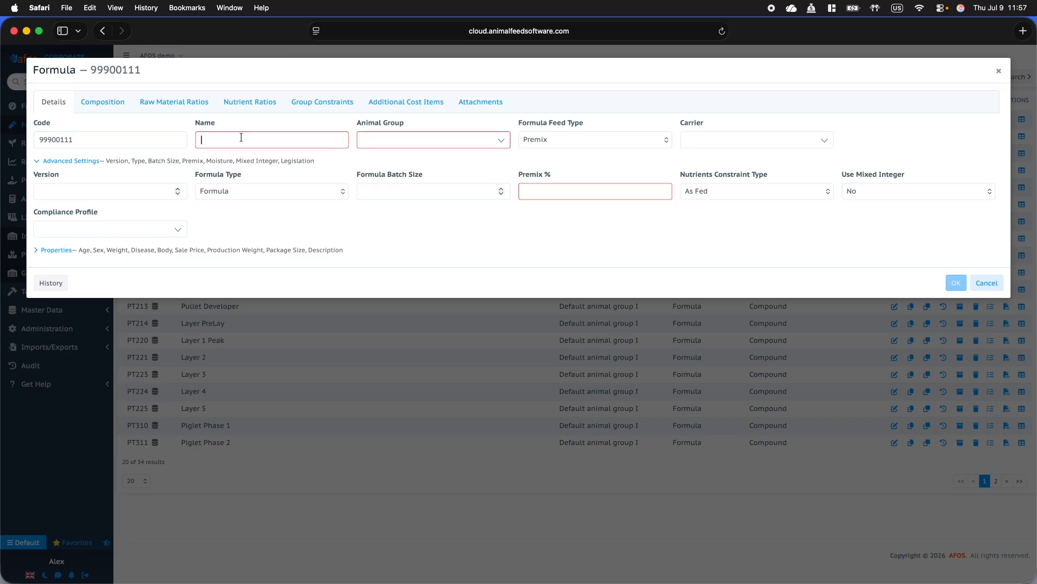
text(SIMPLE)
key(BackSpace)
key(BackSpace)
key(BackSpace)
key(BackSpace)
key(BackSpace)
text(ion)
key(BackSpace)
text(mple premix)
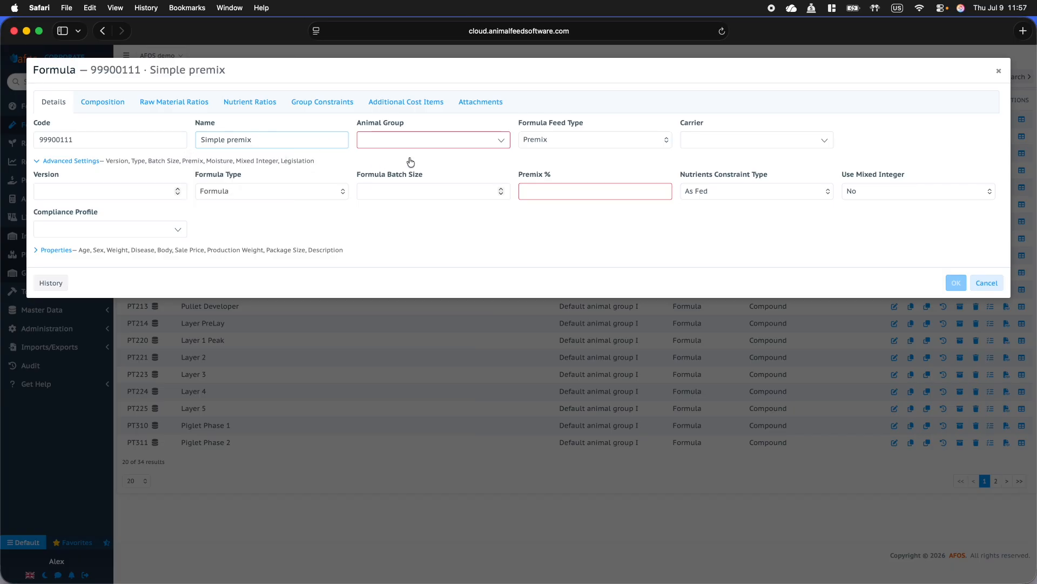
Step: Set the premix's animal group to Poultry and its premix percentage to 2
click(433, 144)
text(pre)
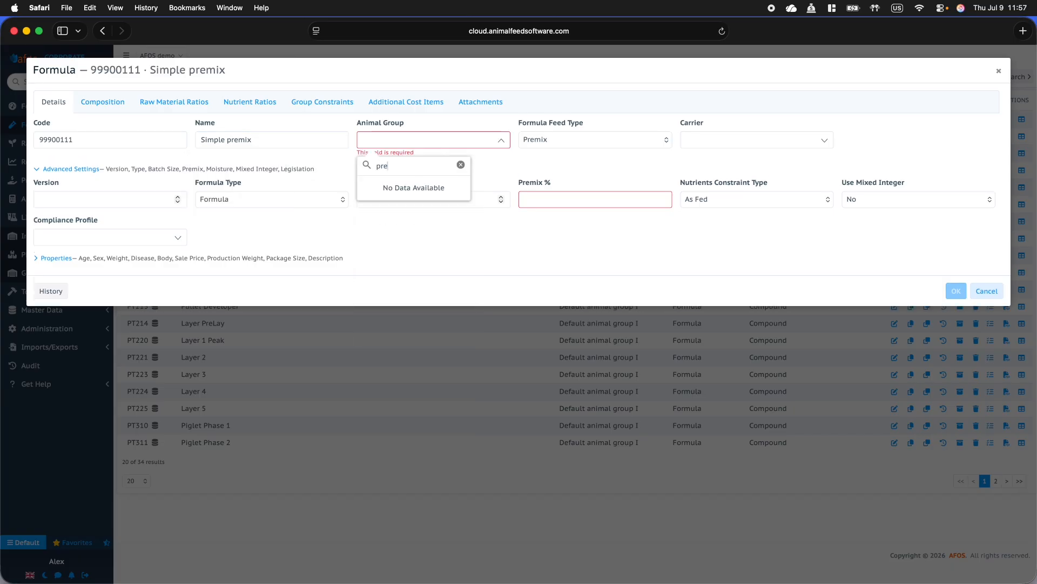
key(BackSpace)
key(BackSpace)
key(BackSpace)
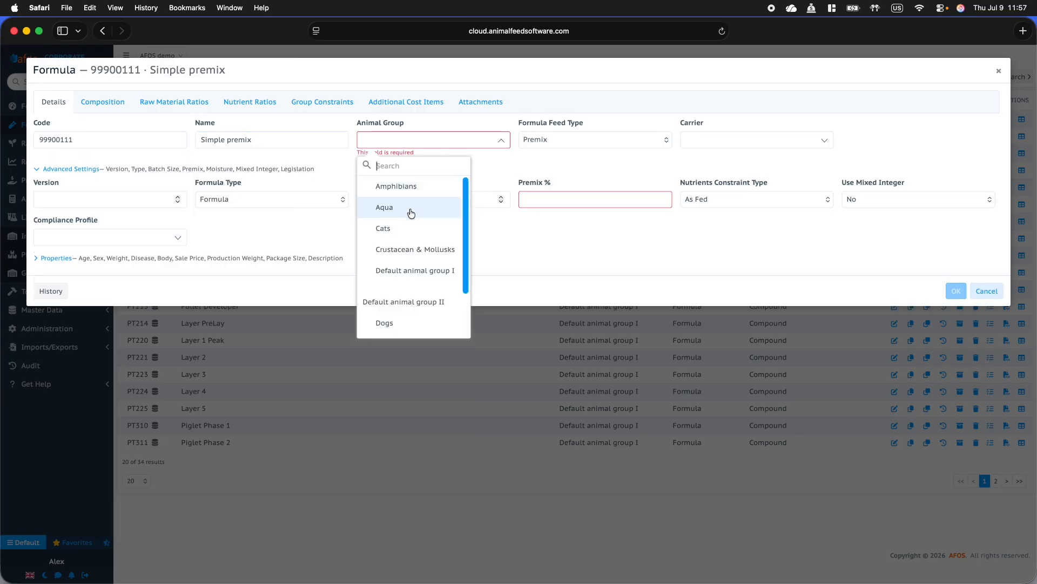
scroll(415, 275, down, 2)
click(400, 306)
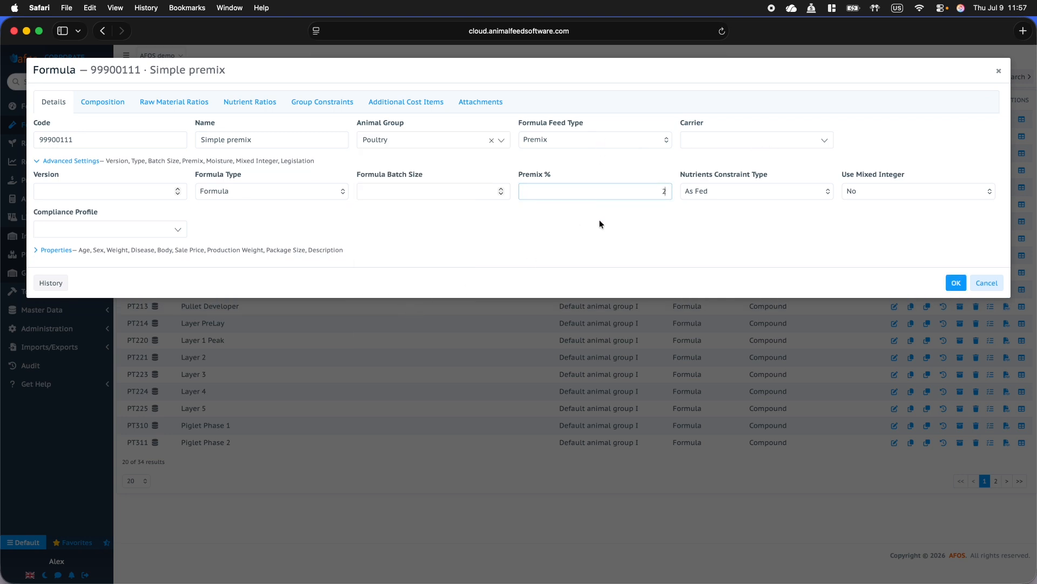
Step: Add Corn Yellow Dent and Soybean meal 44 to the raw materials in the premix composition
click(89, 102)
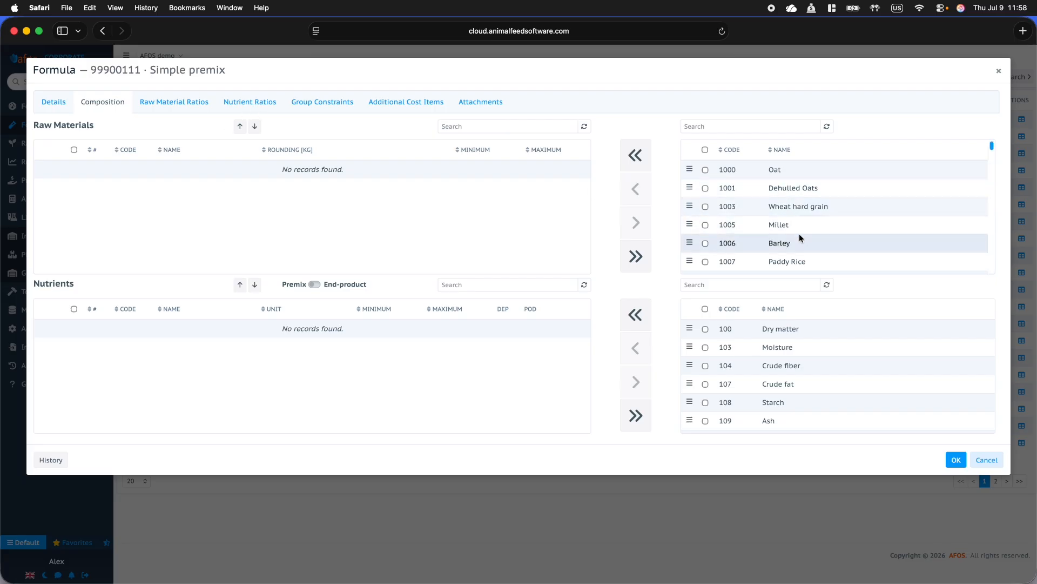
scroll(807, 226, down, 3)
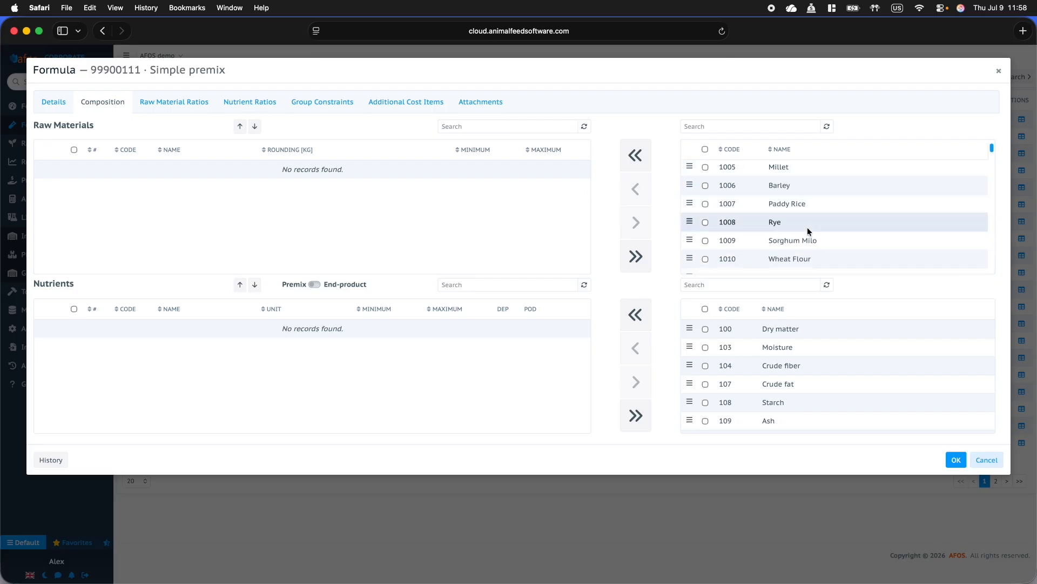
scroll(808, 227, up, 3)
click(745, 126)
text(corn)
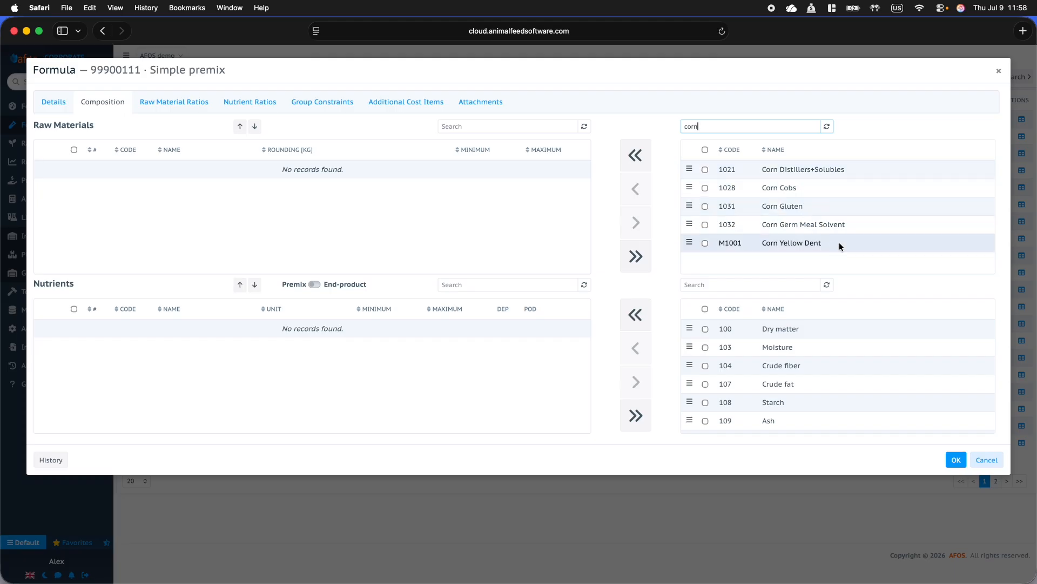
double_click(811, 244)
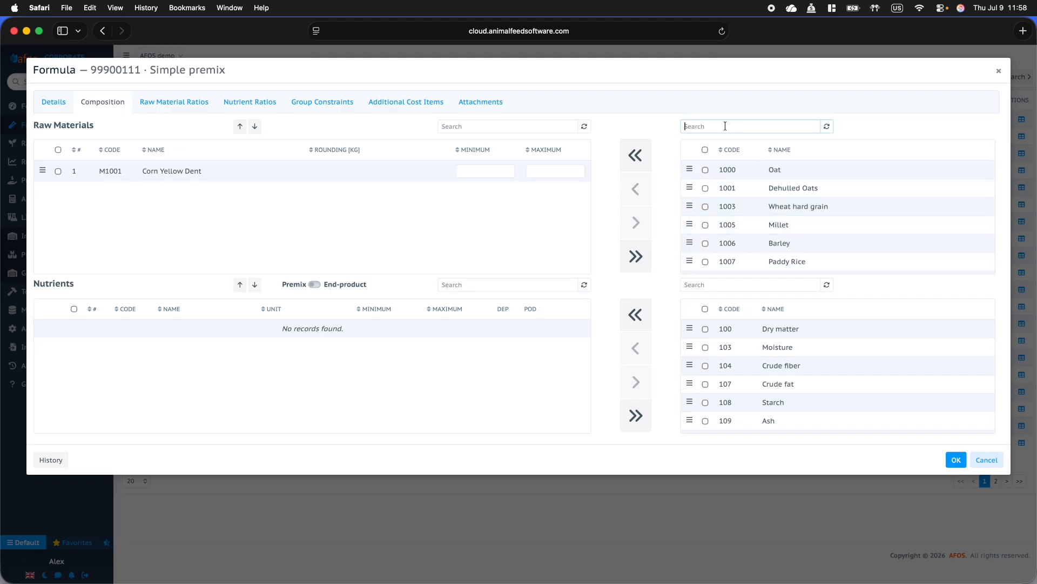
text(soy)
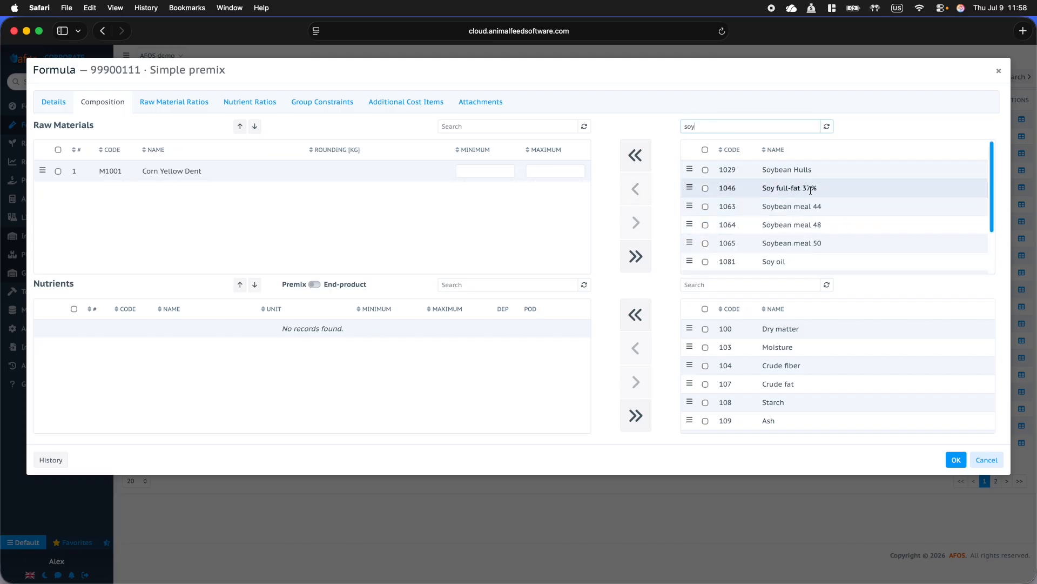
double_click(846, 205)
Step: Add CaCO3 and Vitamin B12 (MI-076) to the premix's raw materials
text(ca)
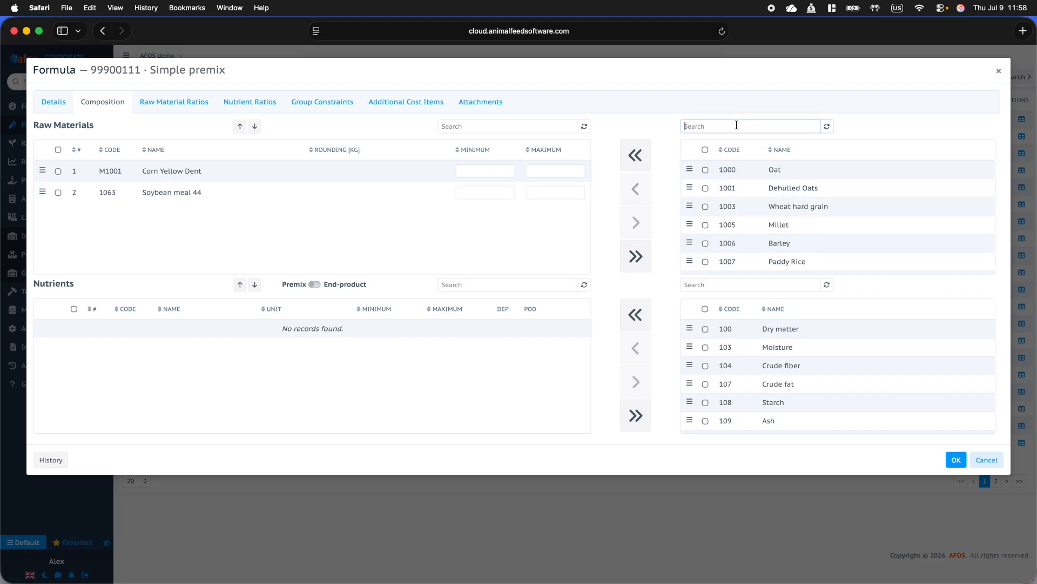
text(c)
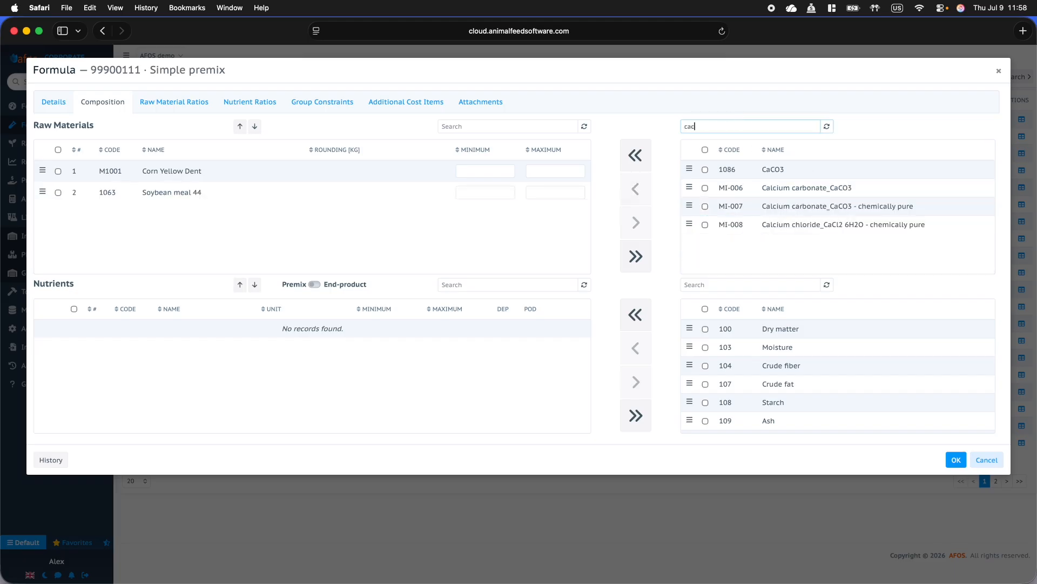
double_click(780, 171)
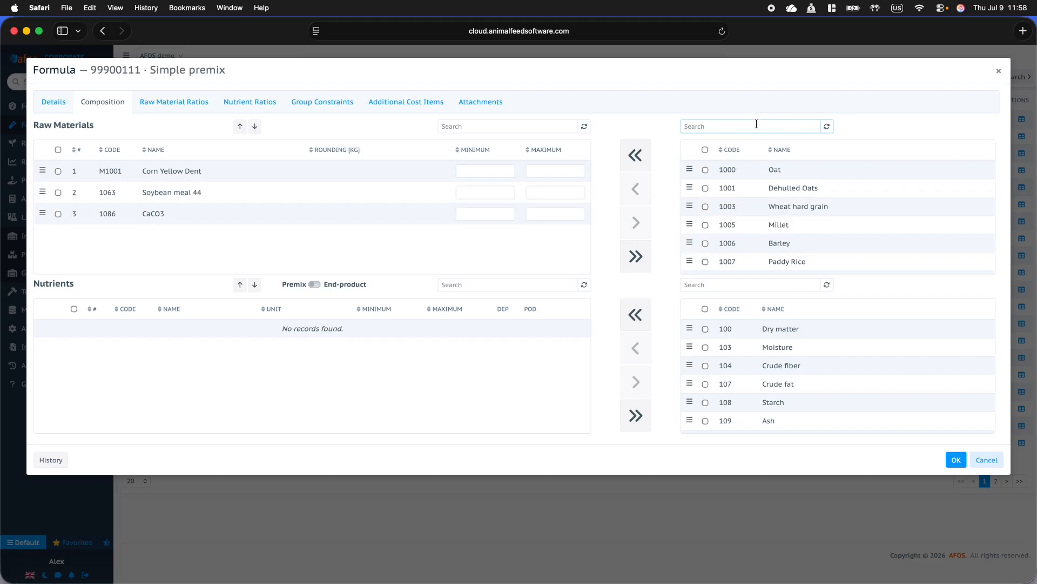
text(vitam)
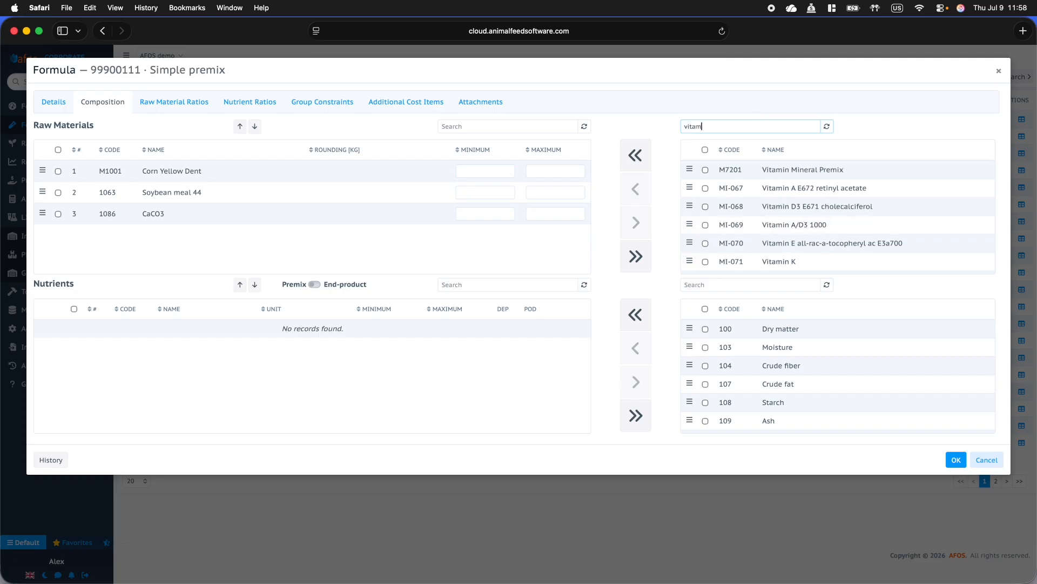
scroll(816, 227, down, 3)
double_click(802, 259)
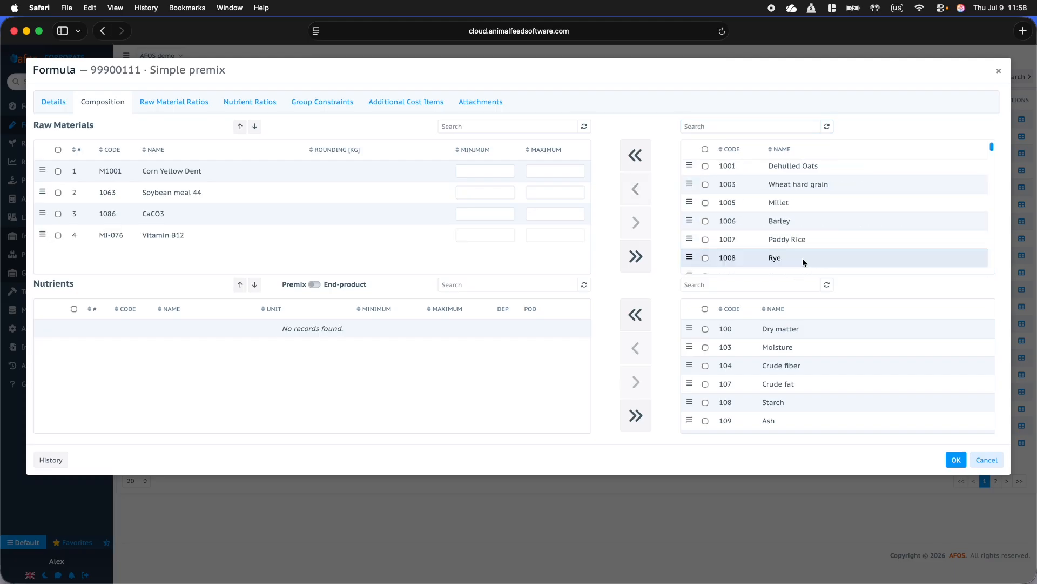
Step: Add dry matter, crude protein and Vitamin B12 as the premix's nutrients and save the formula
double_click(783, 329)
double_click(784, 420)
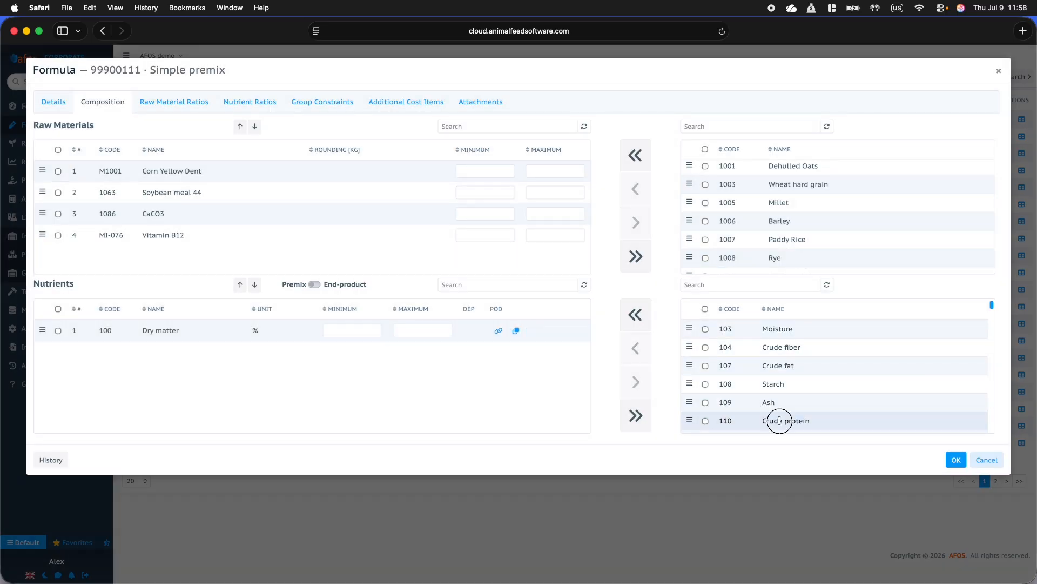
click(771, 285)
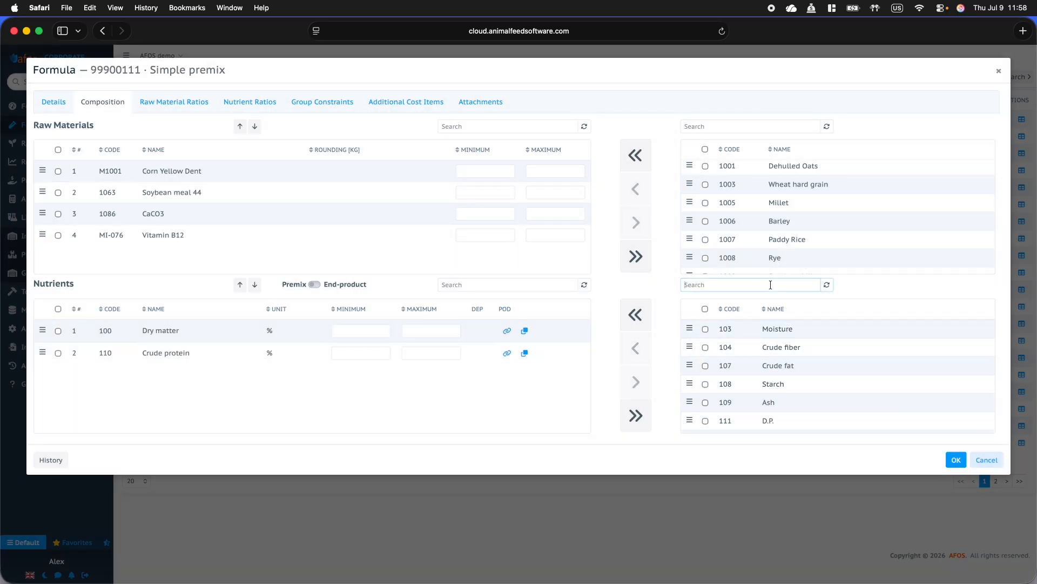
text(vitmi)
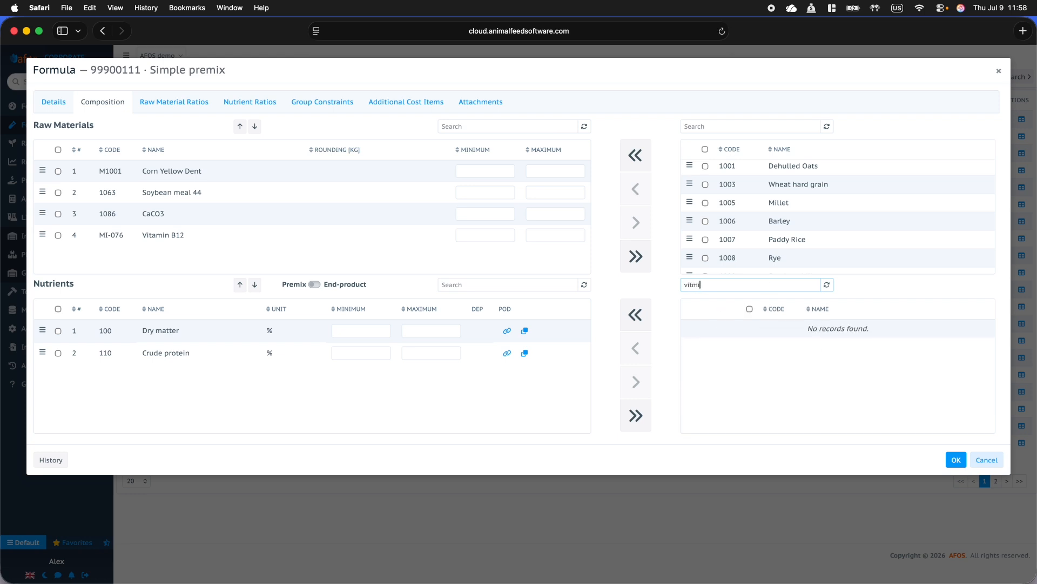
key(BackSpace)
key(BackSpace)
text(a)
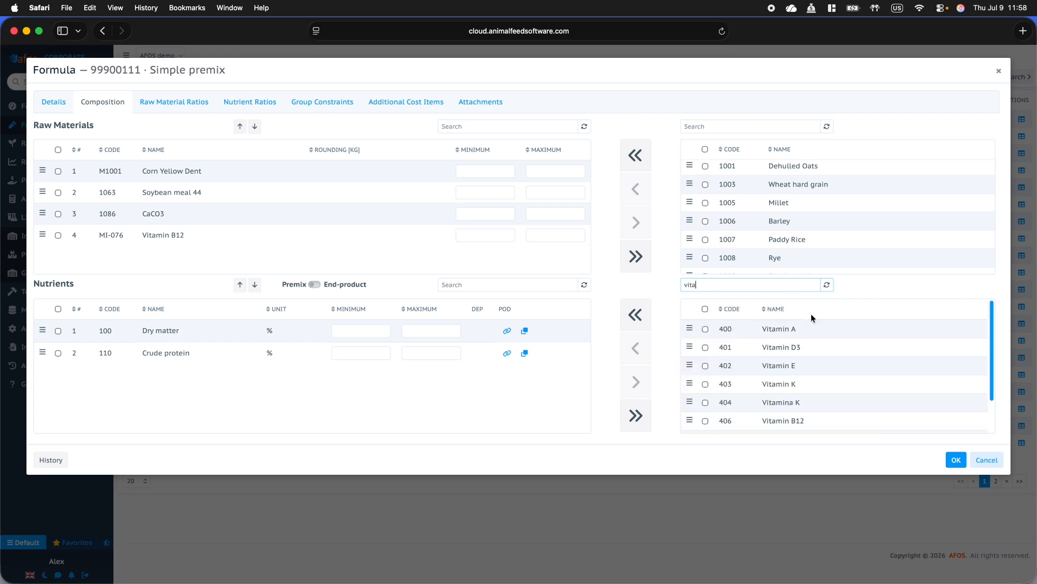
scroll(797, 400, down, 1)
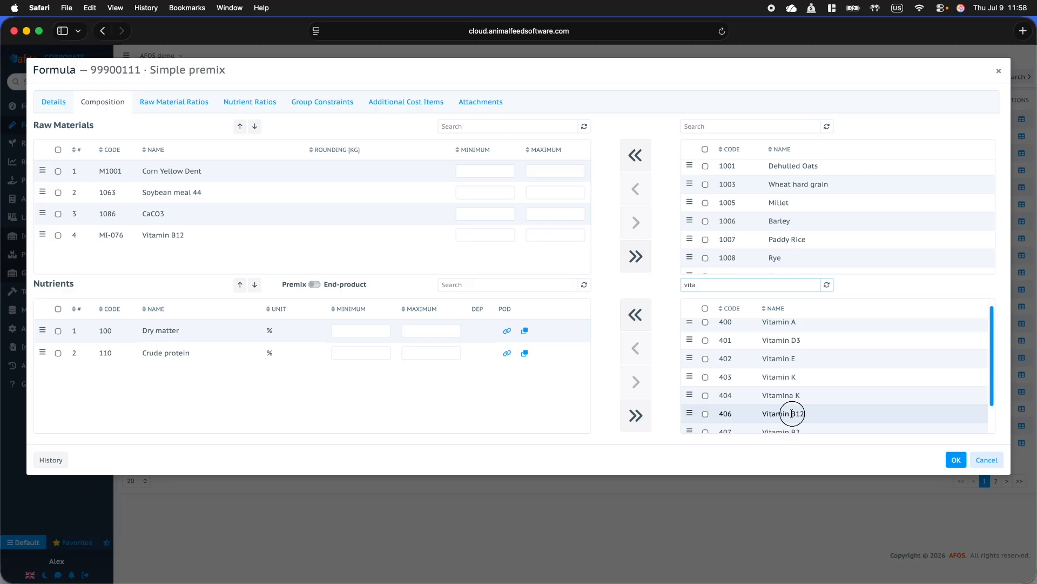
double_click(793, 413)
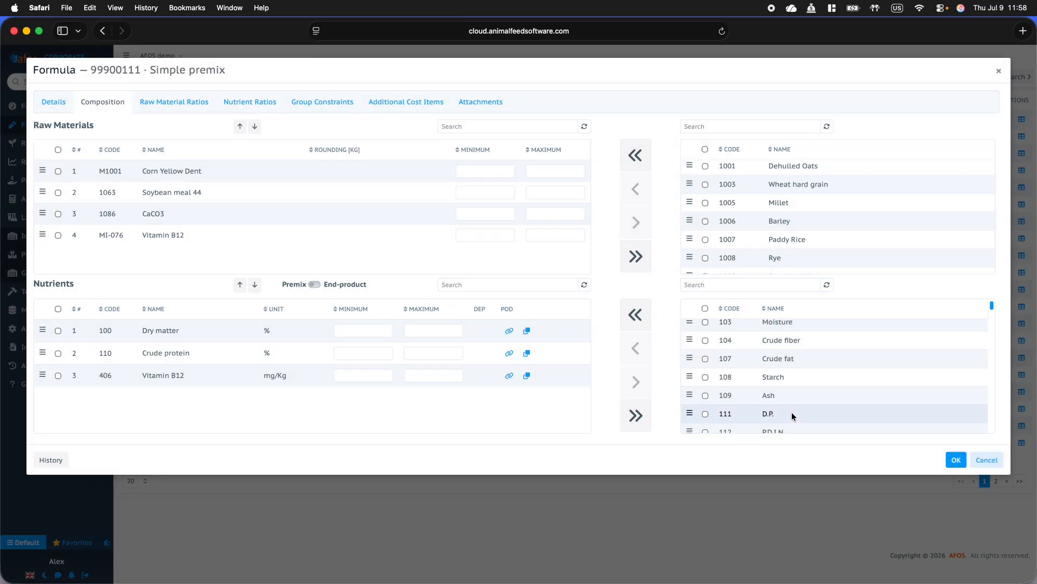
click(958, 460)
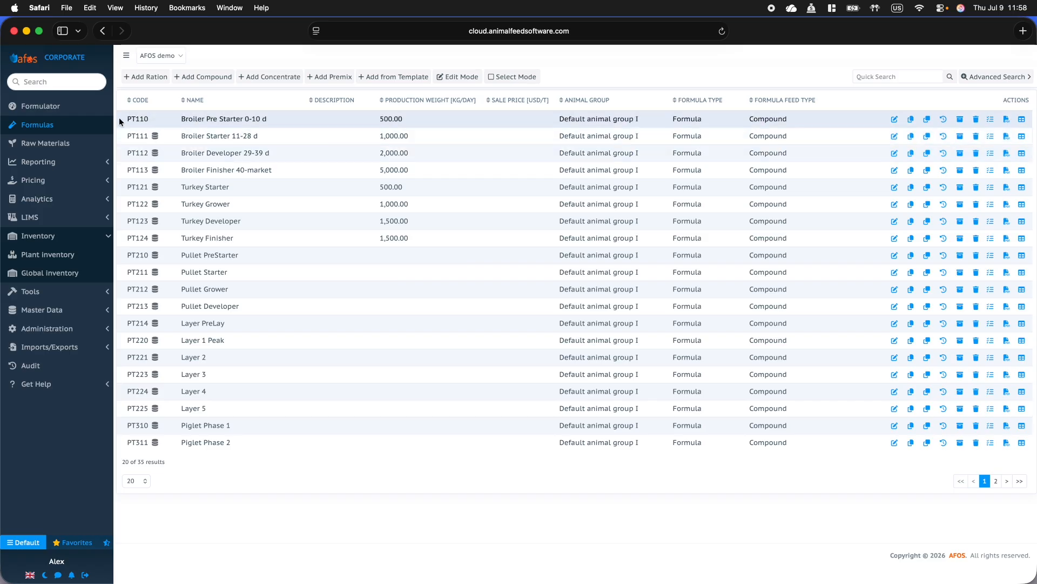
Step: Open the Simple premix formula in the Formulator
click(78, 108)
click(163, 265)
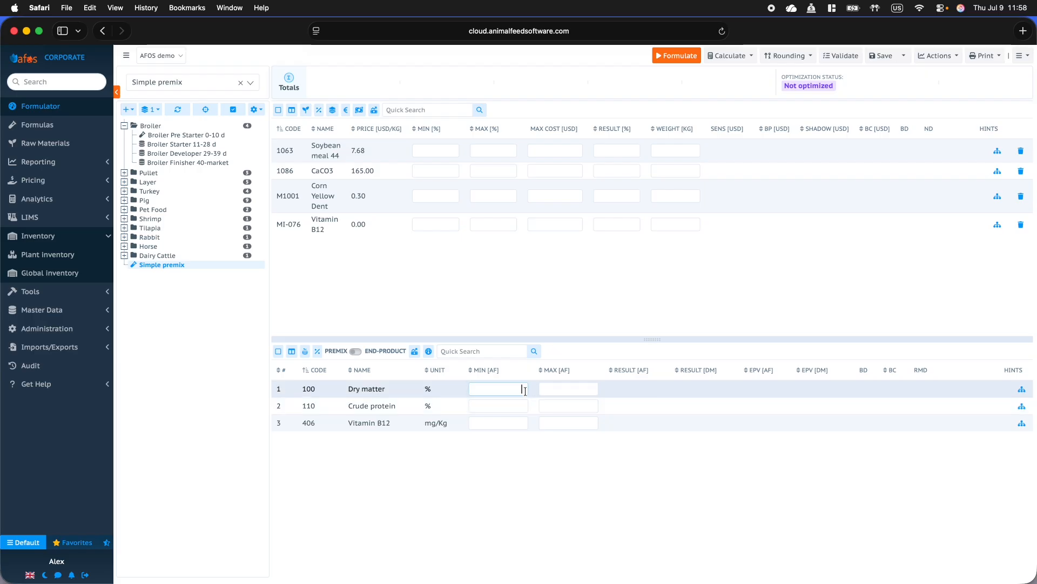
Step: Set minimums of 90% dry matter, 5% crude protein and 100 mg/kg Vitamin B12, then formulate with conflicting constraints identified
text(90)
key(Tab)
click(507, 407)
text(5)
key(Tab)
click(521, 424)
text(100)
key(Tab)
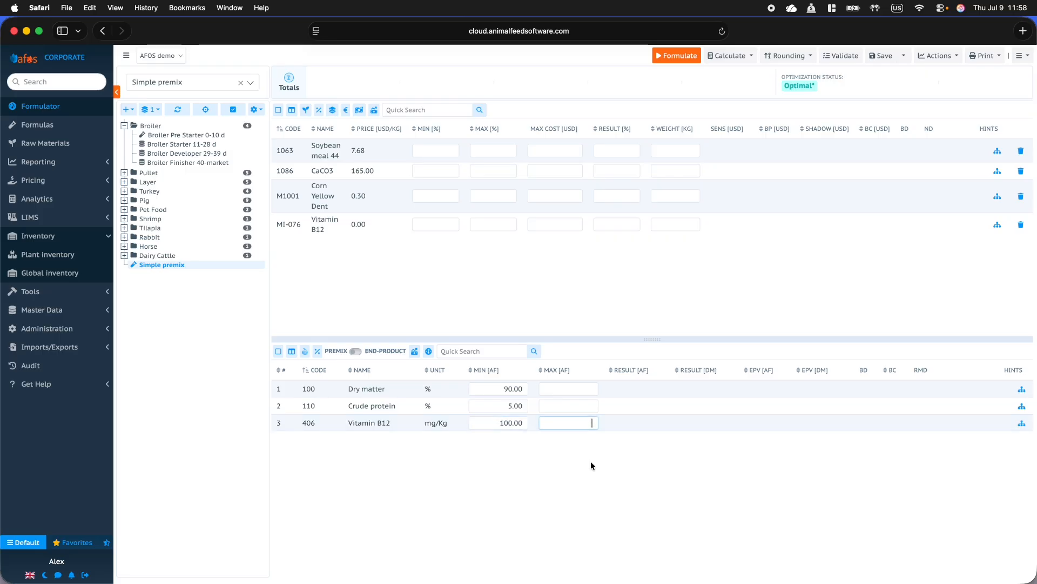
click(676, 56)
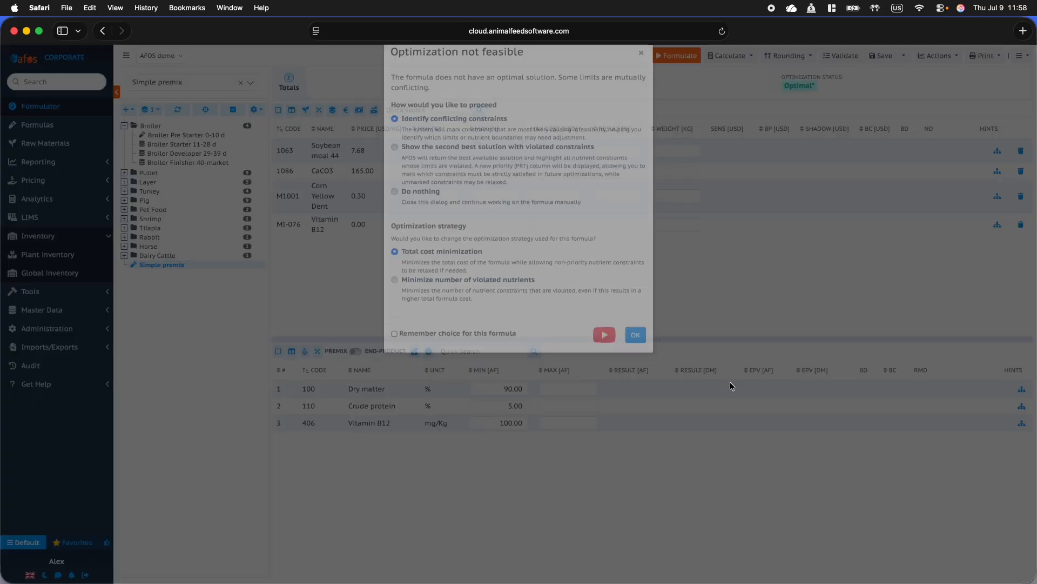
click(635, 354)
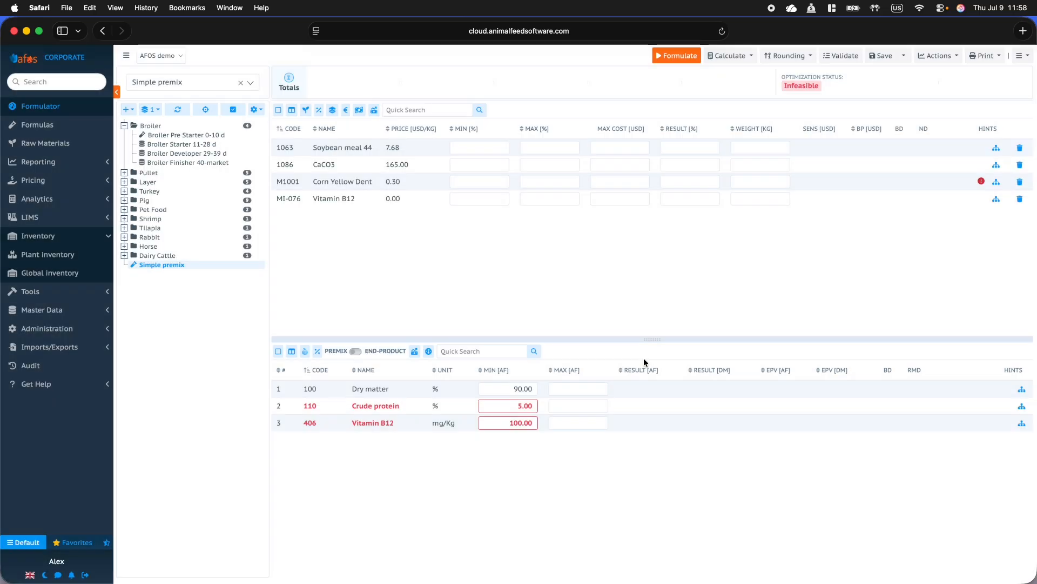
Step: Change the minimums to 2% for crude protein and 20 mg/kg for Vitamin B12, and formulate the premix again
click(499, 408)
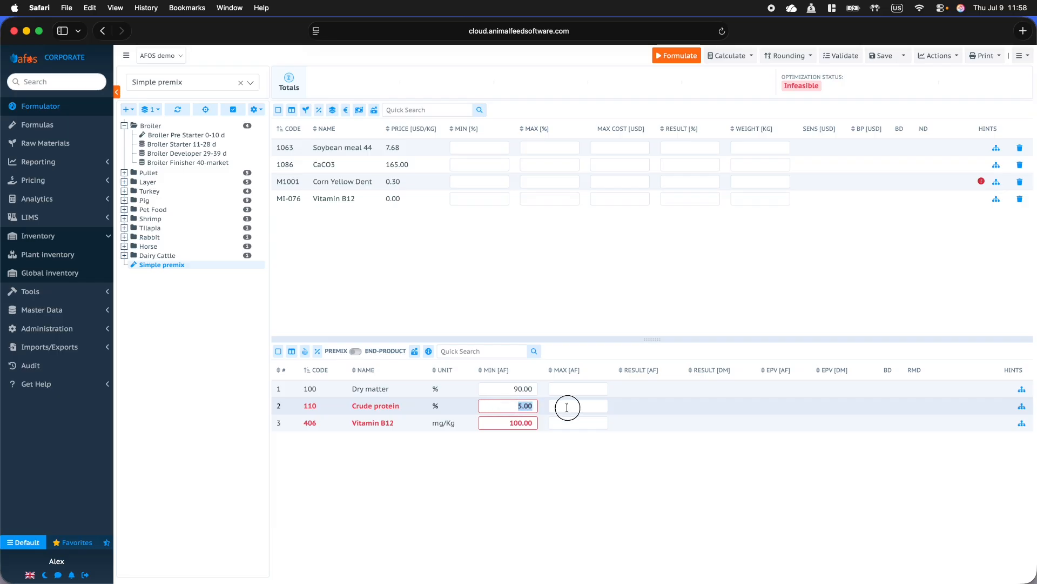
text(2)
click(506, 422)
text(20)
key(Tab)
click(689, 58)
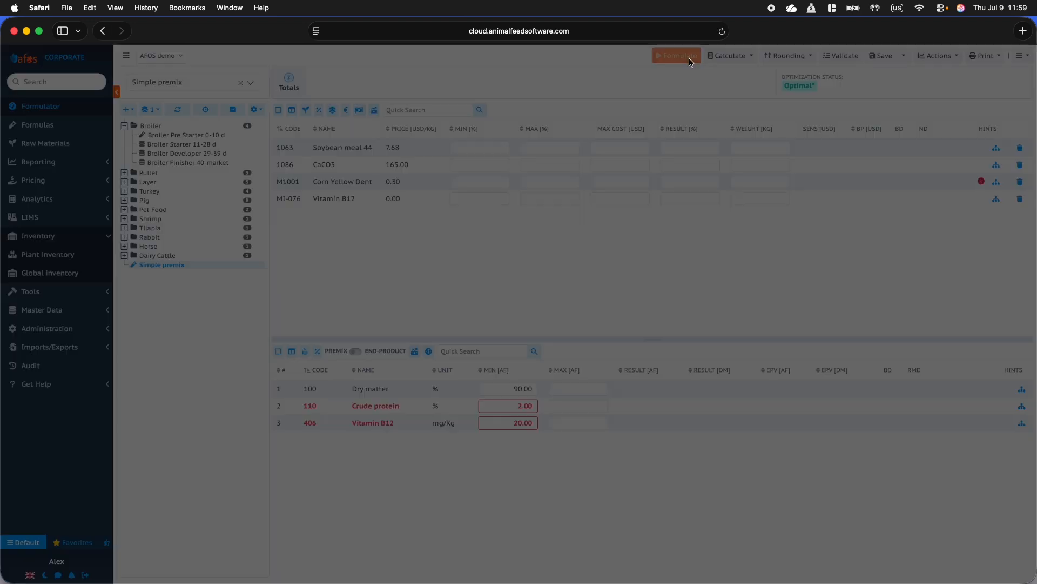
click(635, 354)
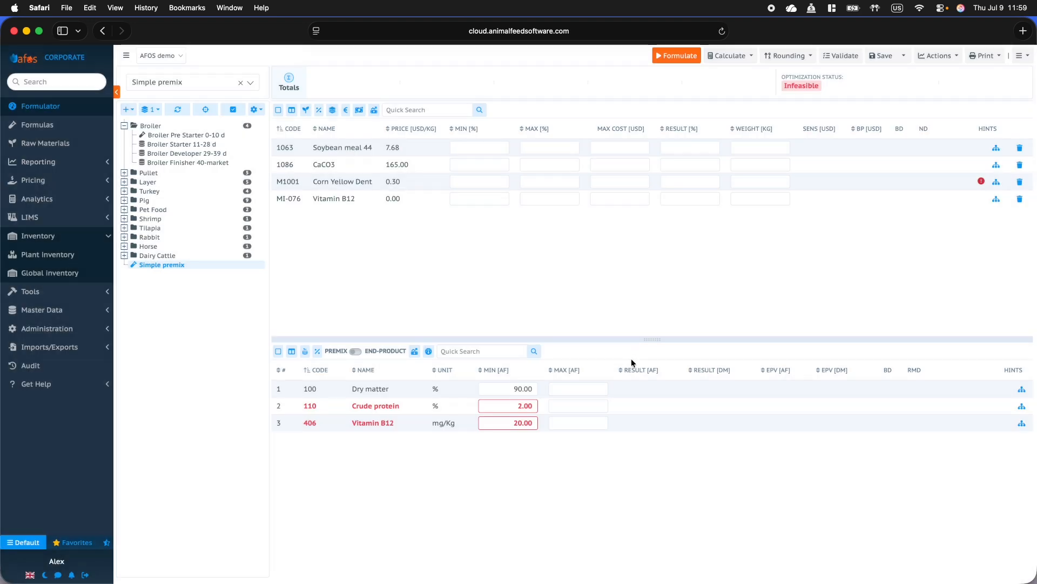
Step: Set the dry matter minimum to 50% and rerun the formulation, identifying the conflicting constraints
click(514, 388)
text(50)
key(Tab)
click(669, 54)
click(635, 347)
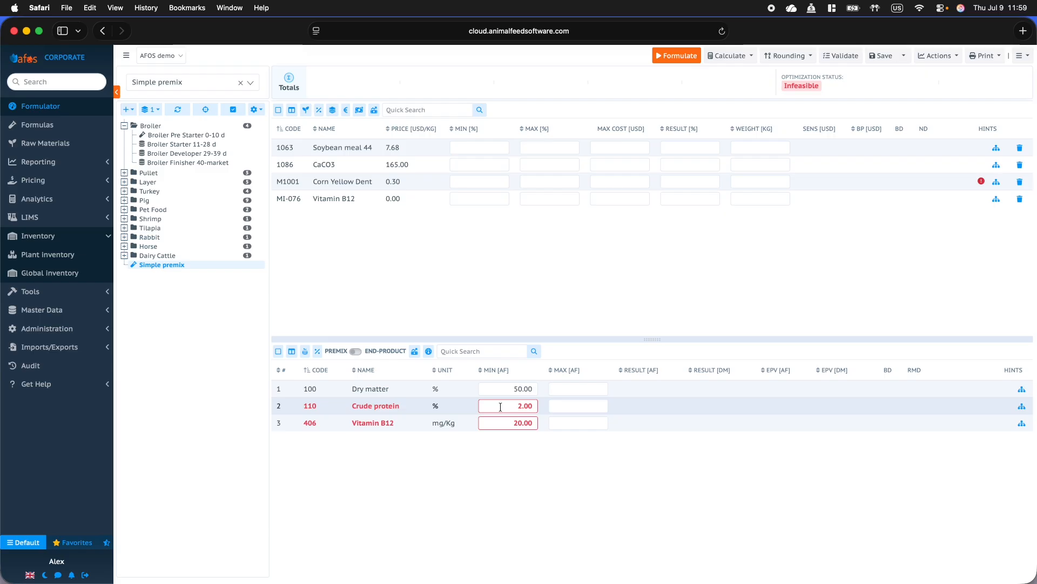
Step: Clear the Vitamin B12 and crude protein minimums and reformulate the premix
drag(500, 424, 575, 426)
key(ctrl+space)
key(BackSpace)
click(684, 55)
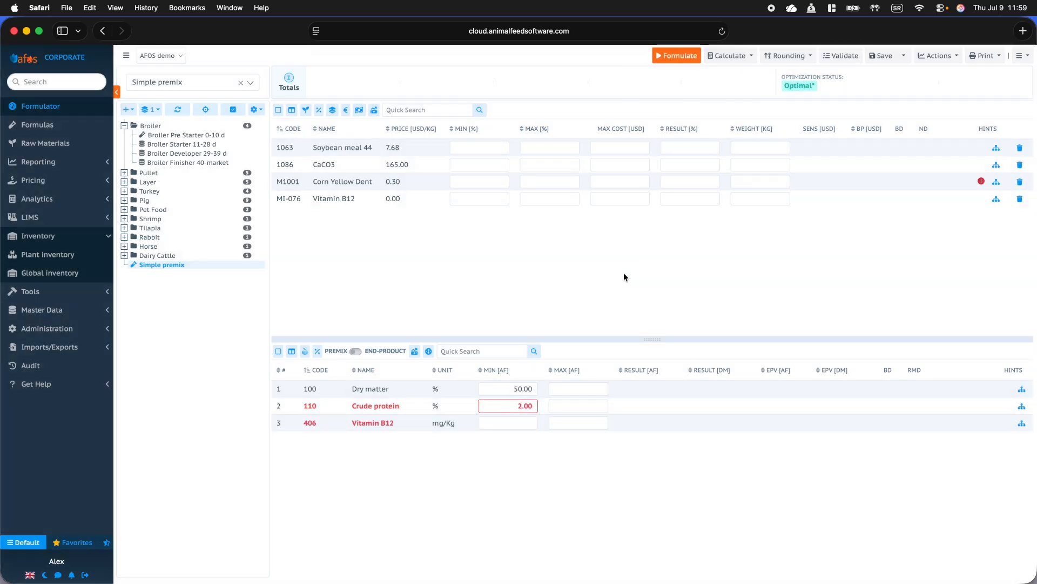
drag(511, 405, 559, 405)
key(BackSpace)
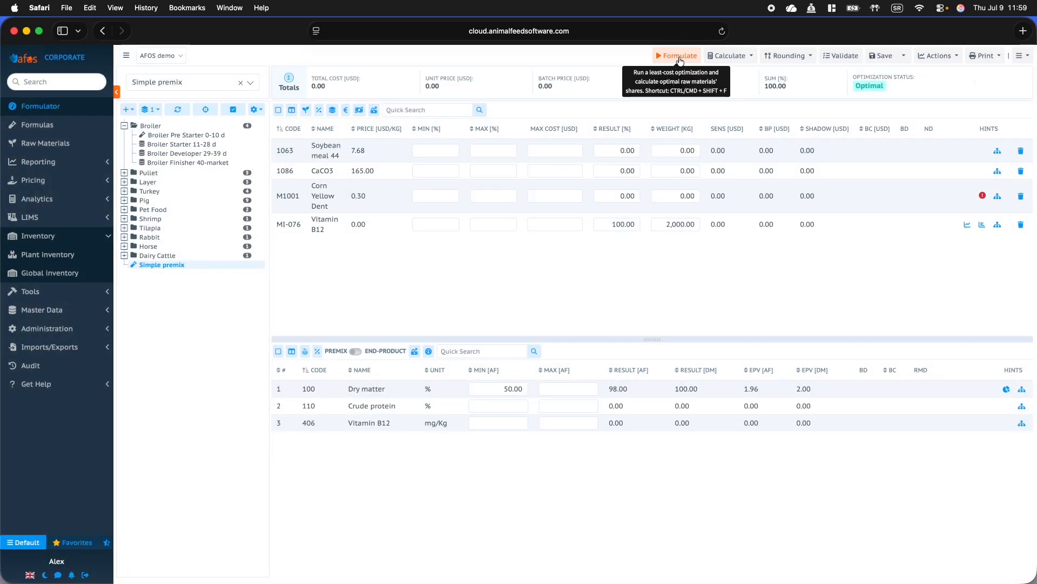
Step: Check the nutrient values of Soybean meal 44 and reformulate the premix with a crude protein minimum of 1%
click(324, 156)
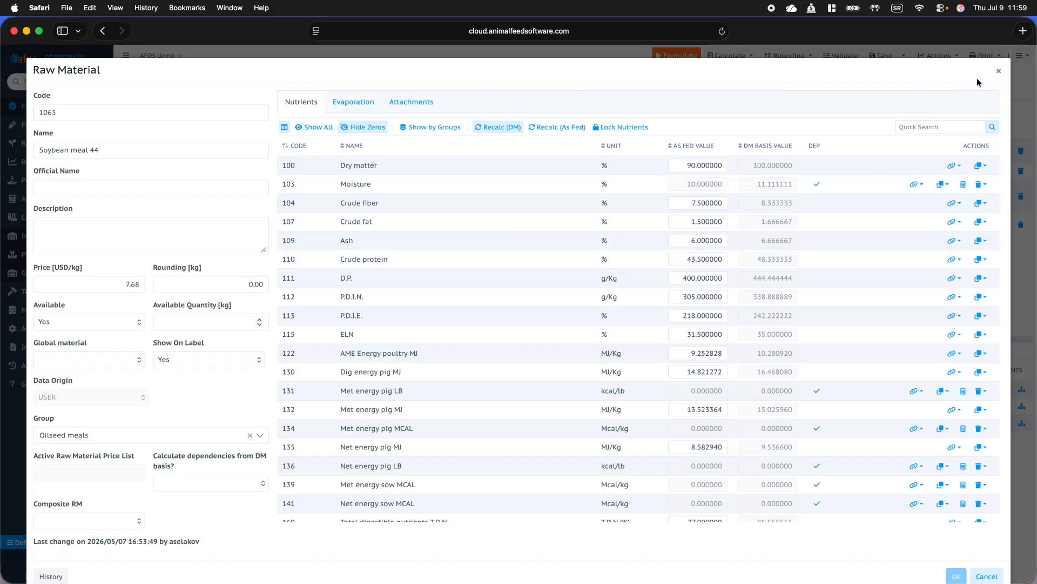
click(994, 72)
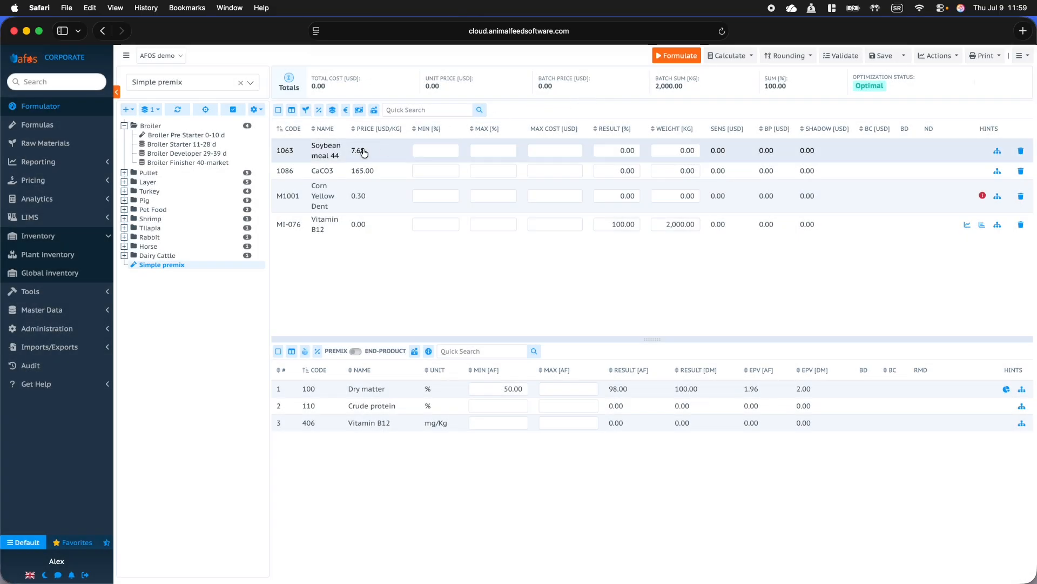
click(516, 406)
text(1)
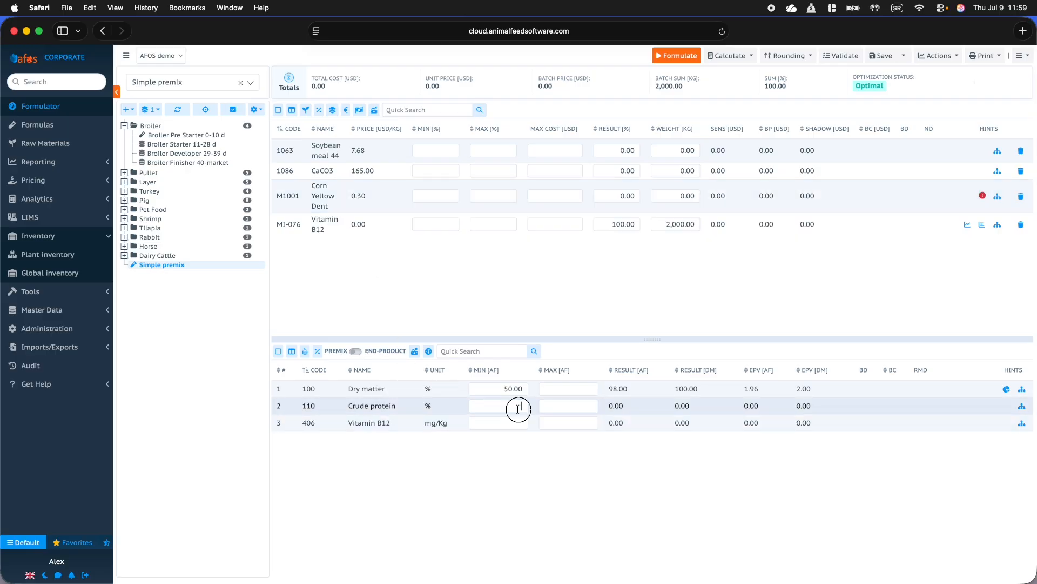
key(Tab)
click(688, 59)
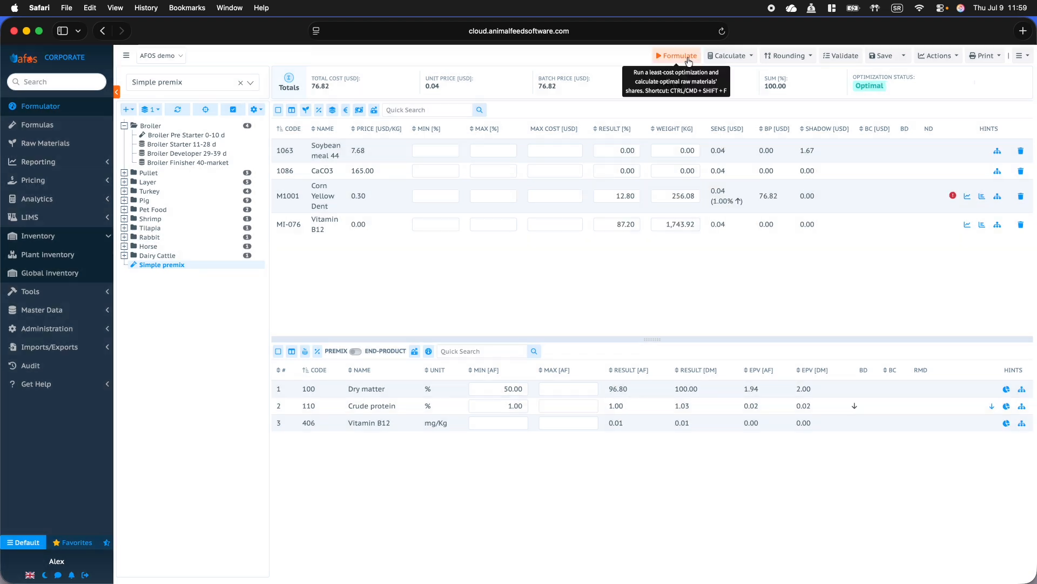
Step: Try to formulate the premix with a Vitamin B12 minimum of 10 mg/kg and identify the conflicting constraints
click(499, 422)
text(10)
key(Tab)
click(685, 59)
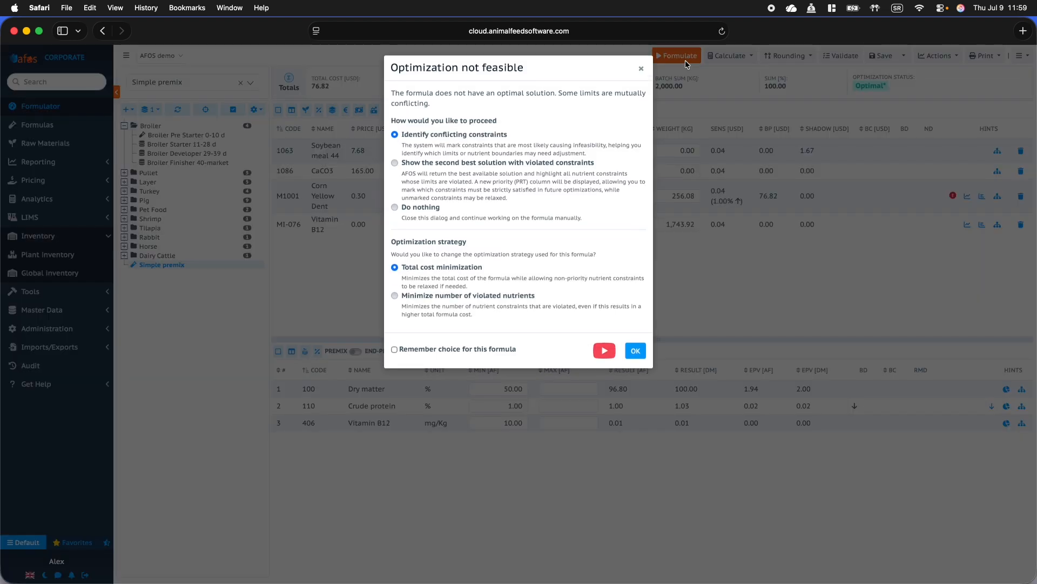
click(636, 350)
Step: Look for vitamin B values among the nutrients of the Vitamin B12 raw material
double_click(354, 203)
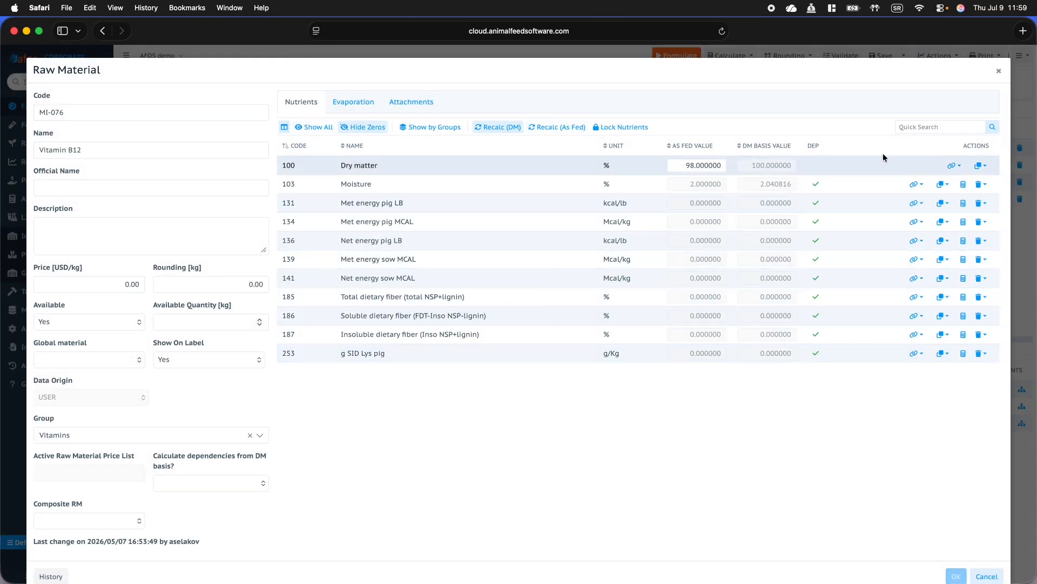
click(917, 127)
text(vitamin b)
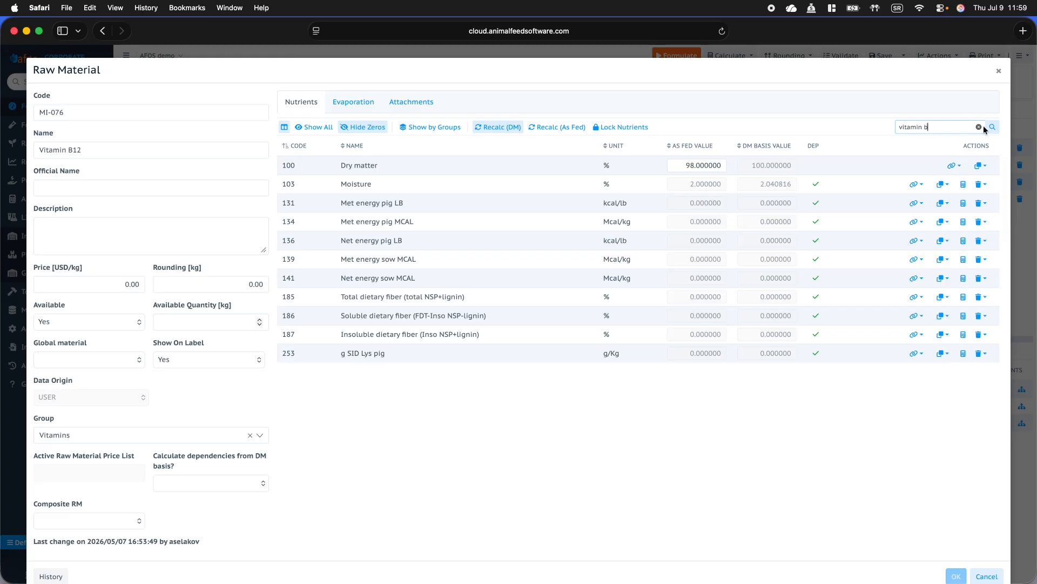
click(991, 127)
key(BackSpace)
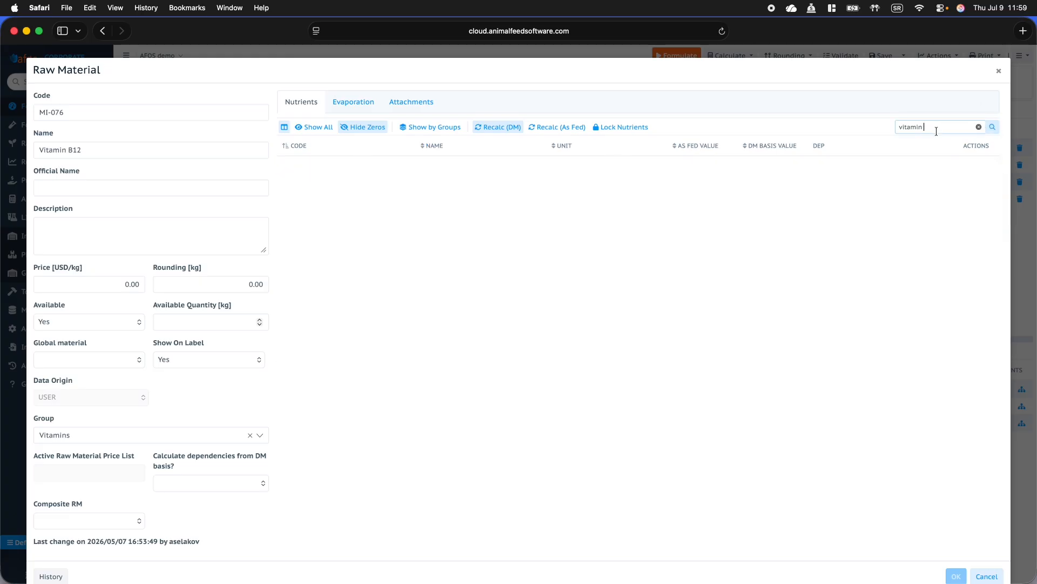
click(992, 127)
click(998, 70)
Step: Remove the Vitamin B12 minimum and formulate the premix again
drag(504, 423, 586, 422)
key(BackSpace)
click(679, 55)
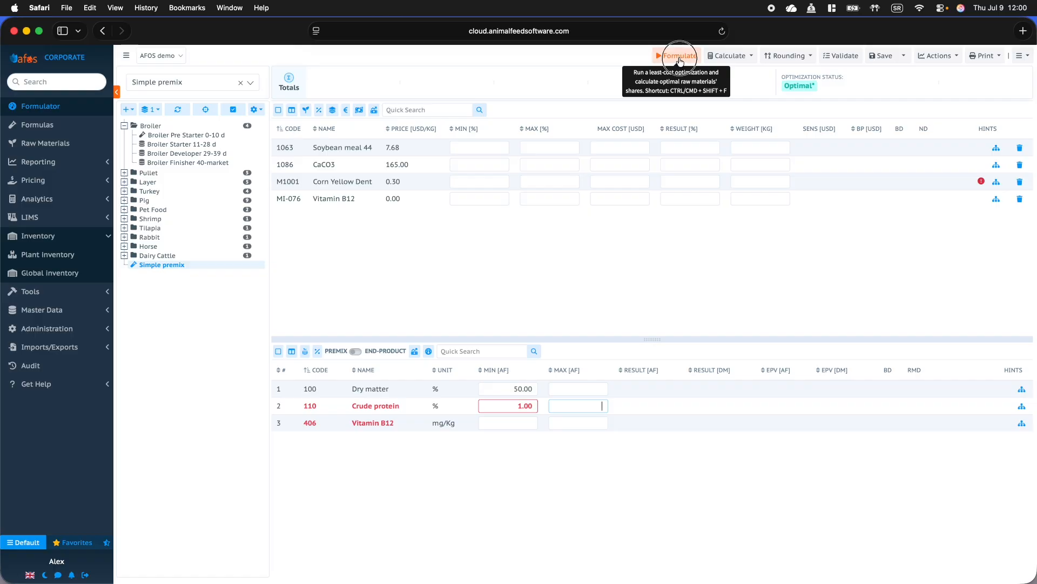
click(678, 57)
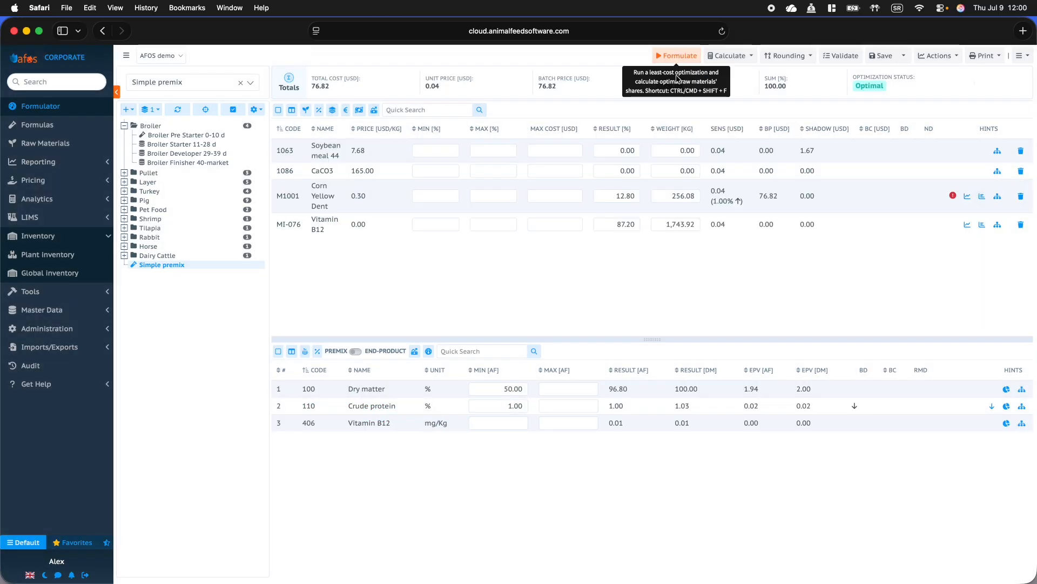
Step: Save the premix formula as a new raw material with code 999999 and the name New premix example
click(905, 56)
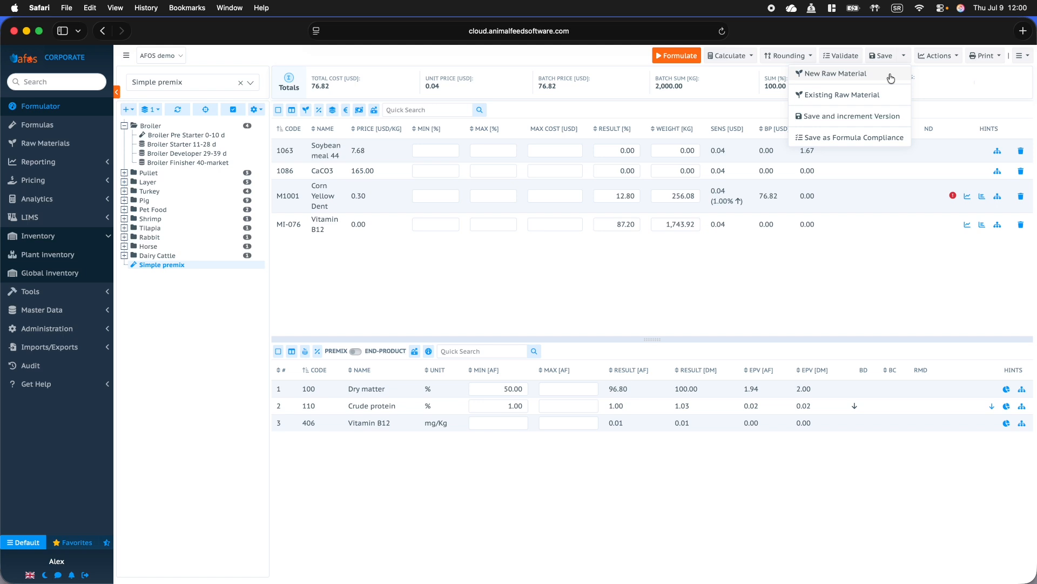
click(890, 75)
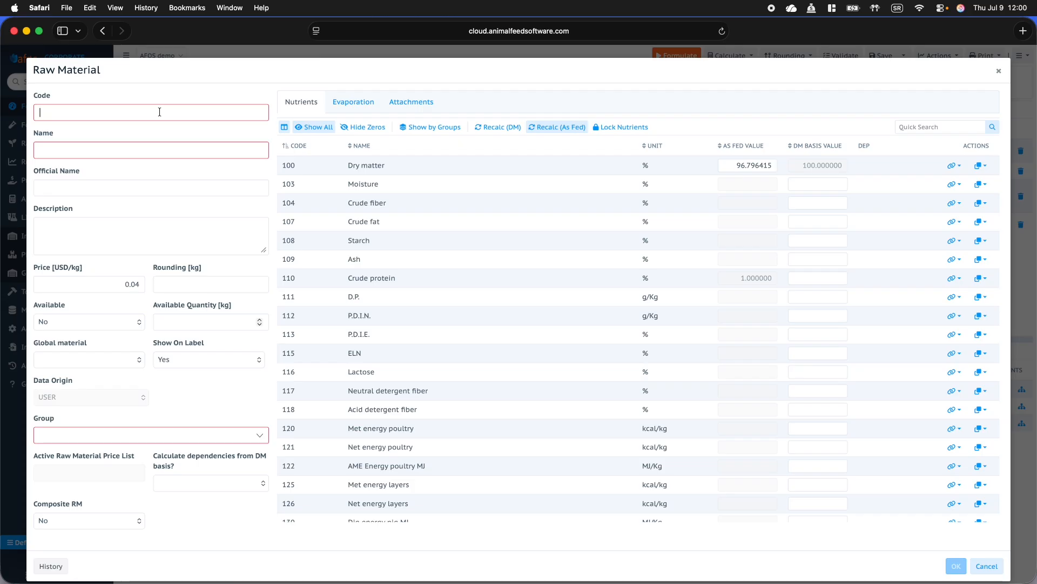
text(999999)
text(New premix example)
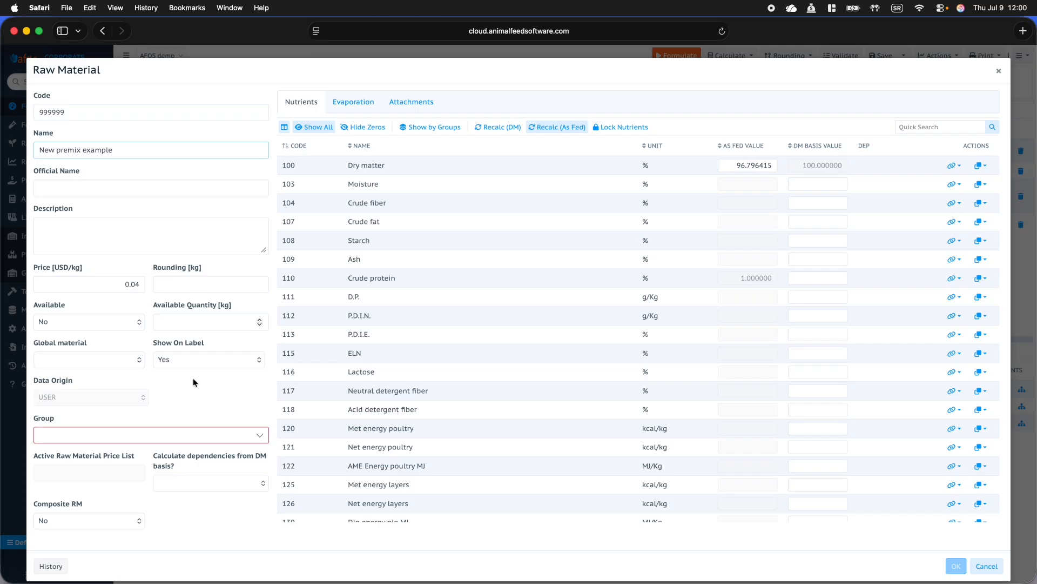
Step: Assign the new raw material to the Premixes group and confirm its creation
click(185, 437)
scroll(103, 397, down, 2)
scroll(103, 397, down, 6)
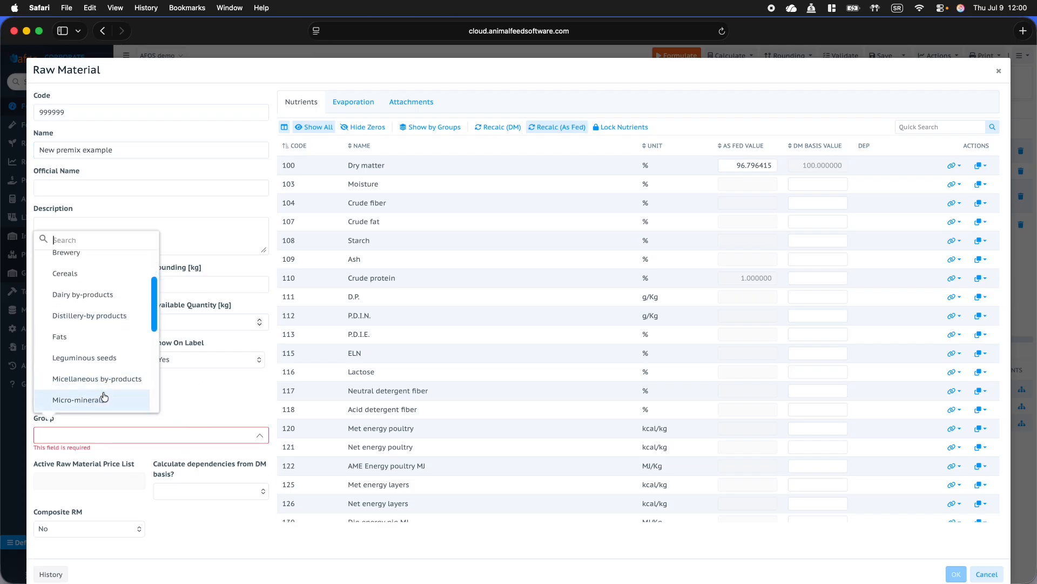
scroll(109, 283, up, 2)
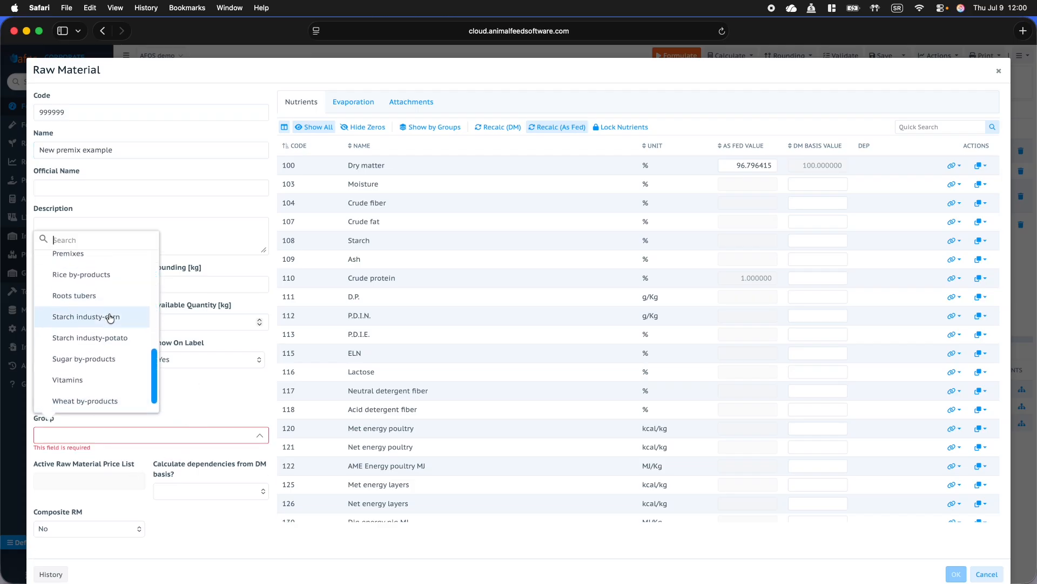
click(104, 275)
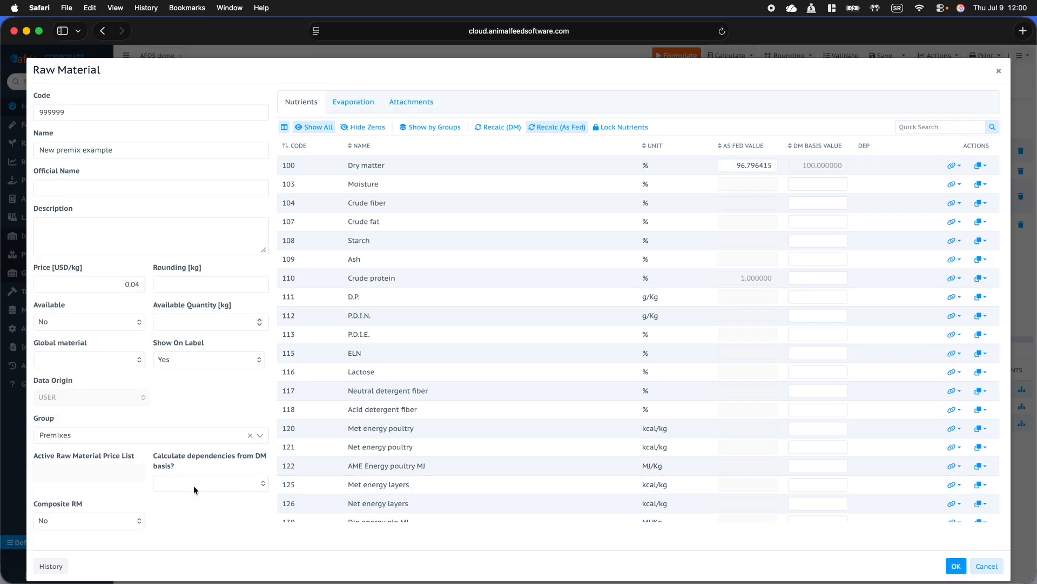
scroll(193, 485, down, 1)
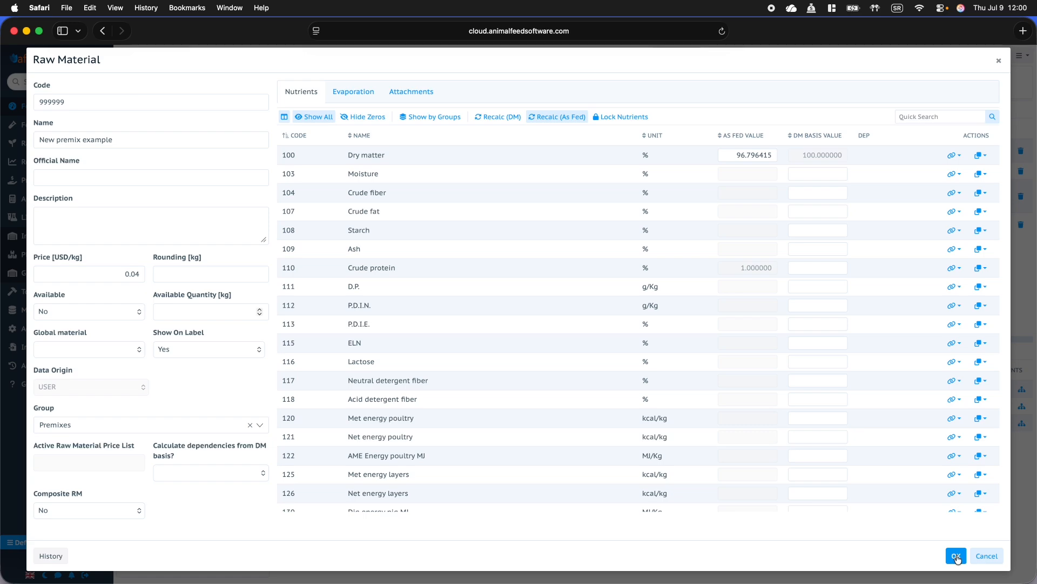
click(956, 556)
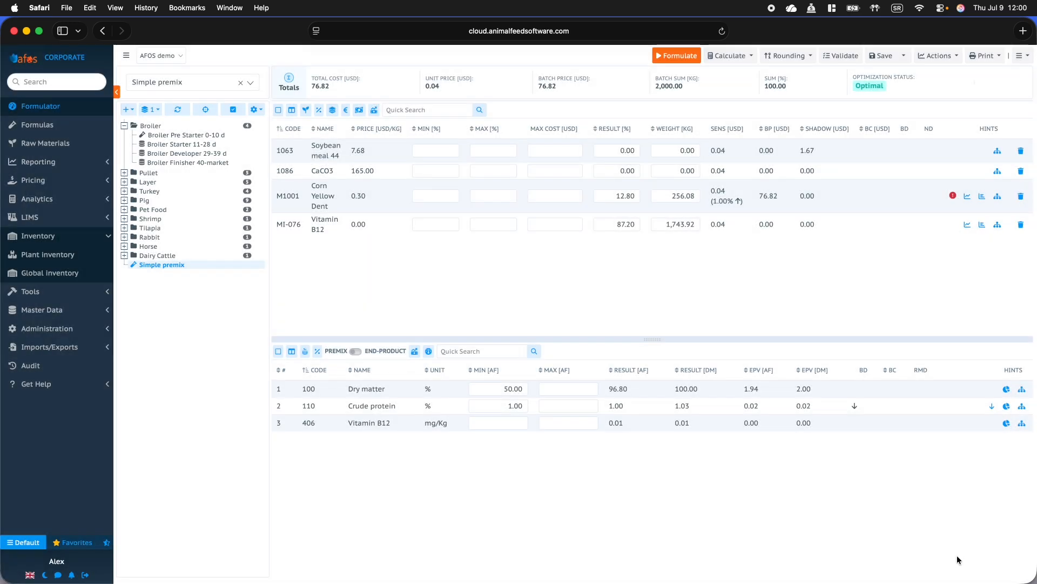
Step: Open the Broiler Pre Starter 0-10 d formula in the Formulator
click(162, 136)
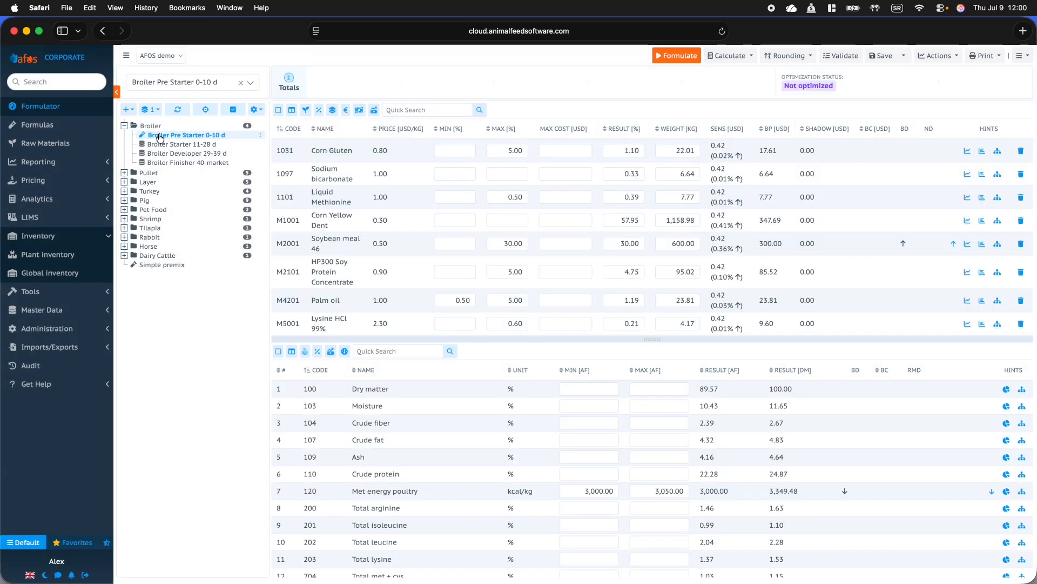
click(445, 114)
text(p)
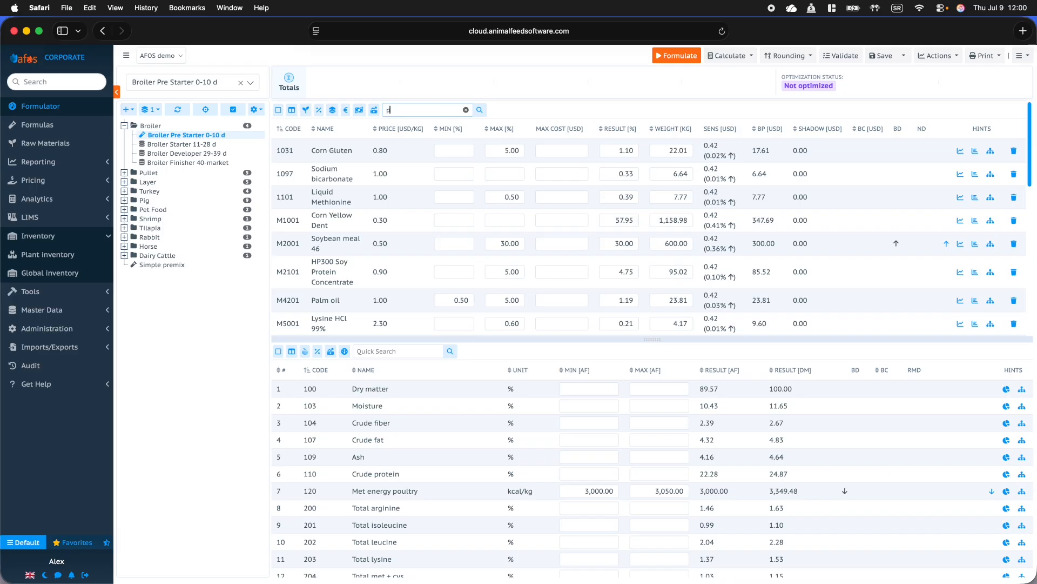
key(BackSpace)
key(BackSpace)
key(BackSpace)
key(BackSpace)
Step: Add New premix example to the broiler formula's raw materials and expand it to show its ingredients
click(305, 110)
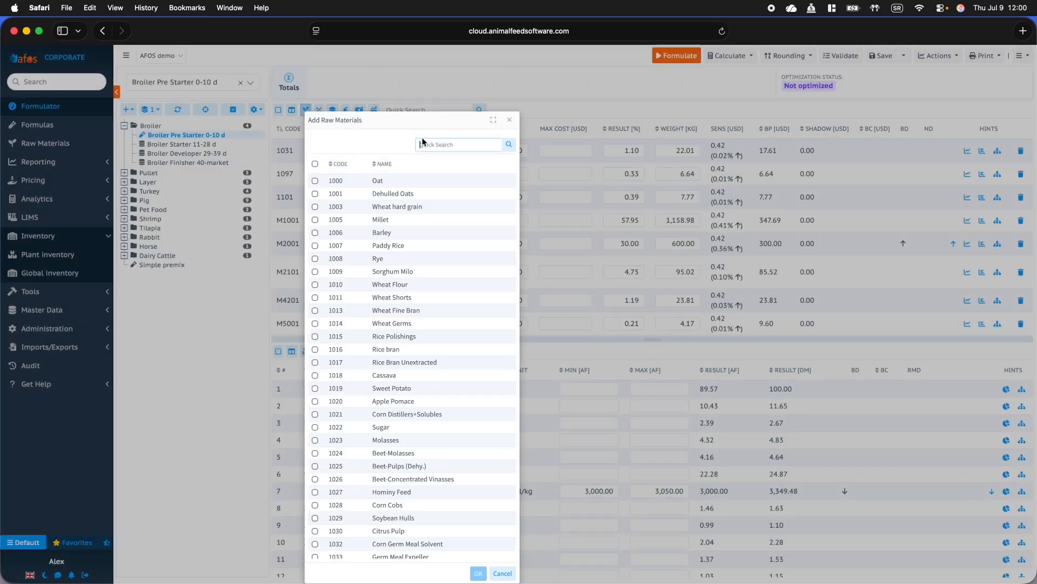
text(premix)
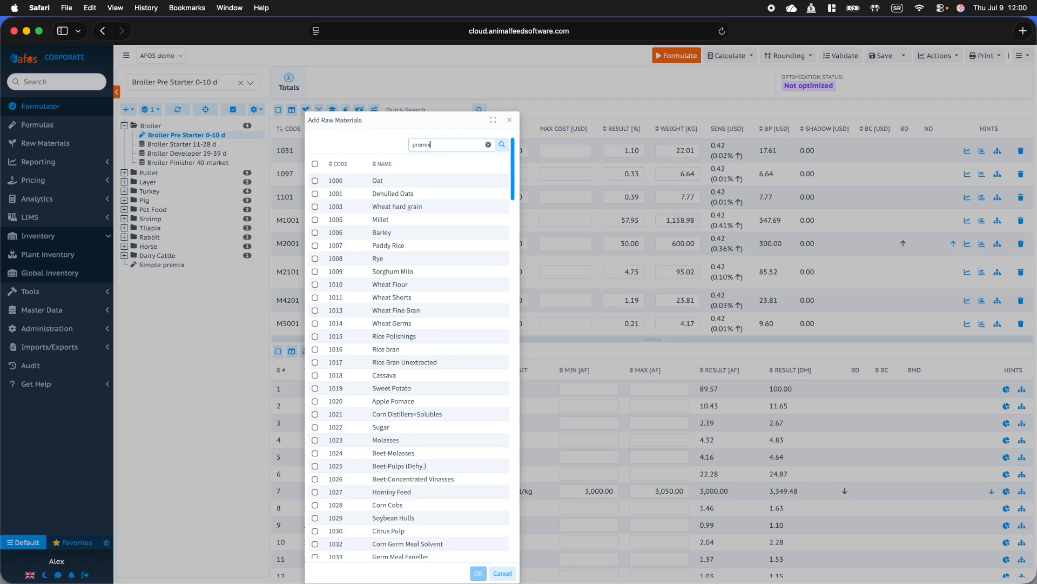
key(Return)
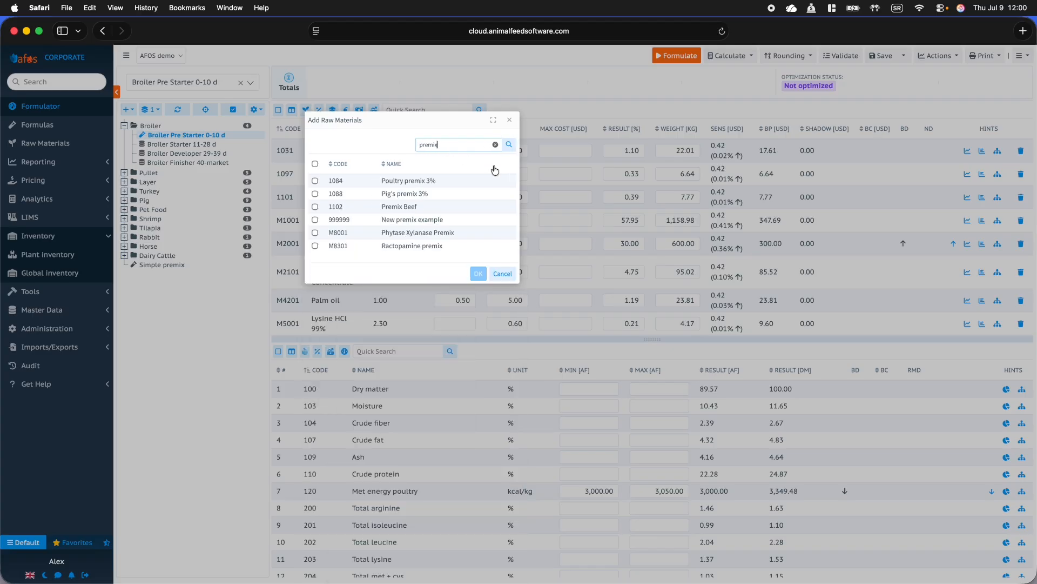
click(423, 221)
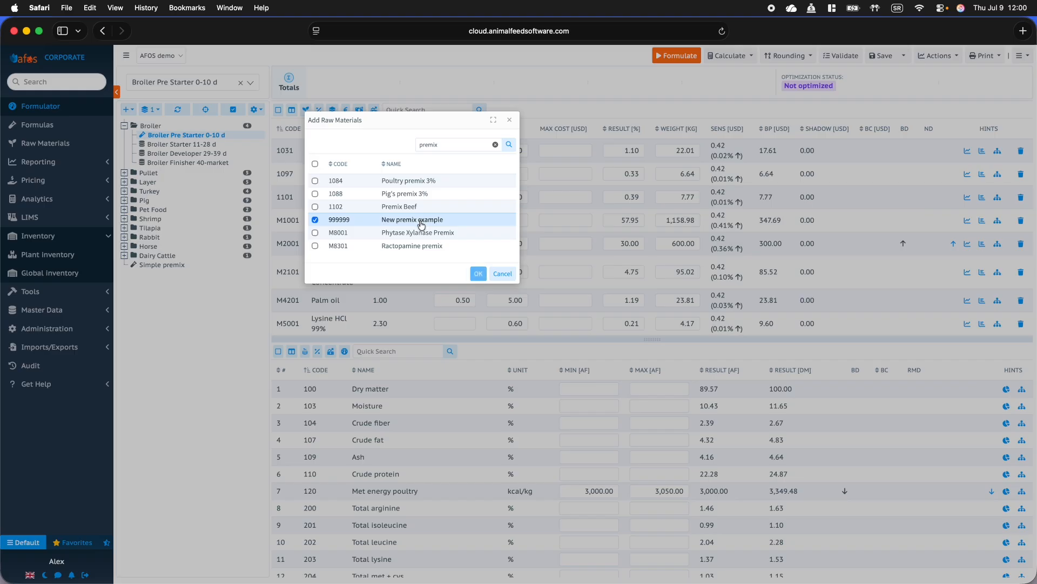
click(479, 273)
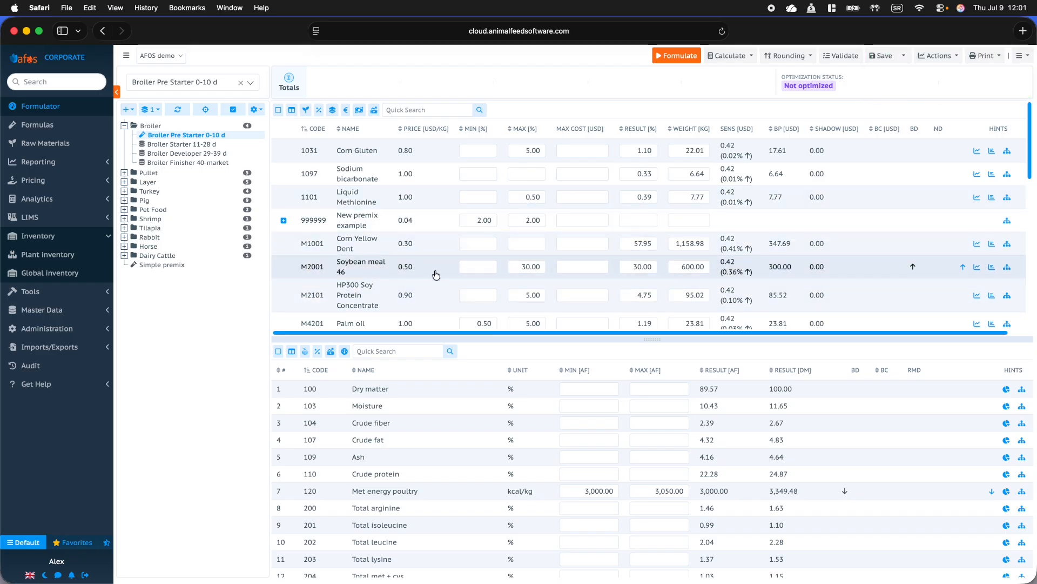
click(284, 220)
scroll(405, 262, up, 2)
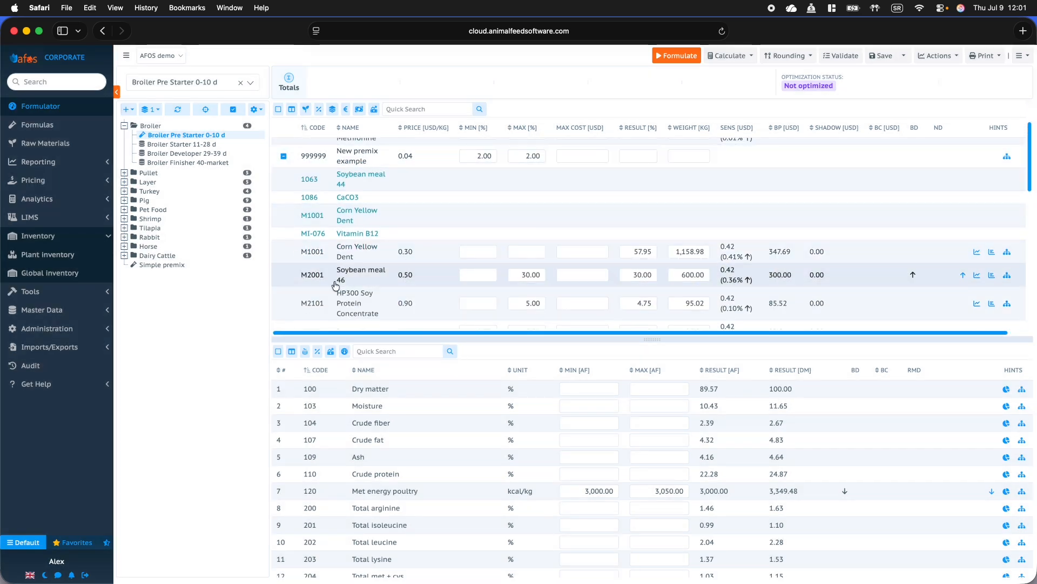
Step: Formulate the broiler formula and expand New premix example to inspect its ingredients
click(677, 55)
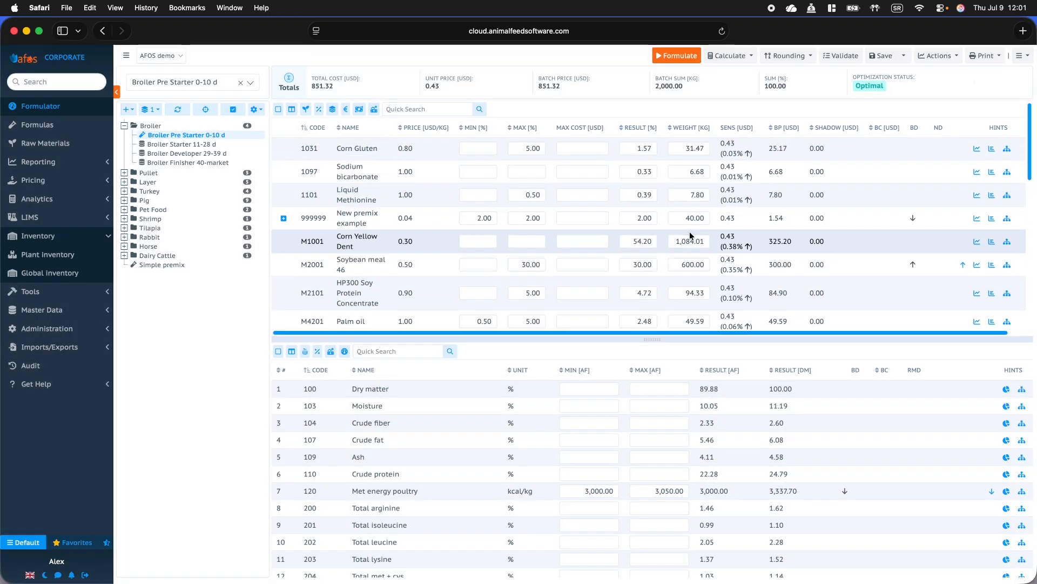
click(284, 218)
scroll(416, 239, down, 2)
scroll(416, 238, up, 3)
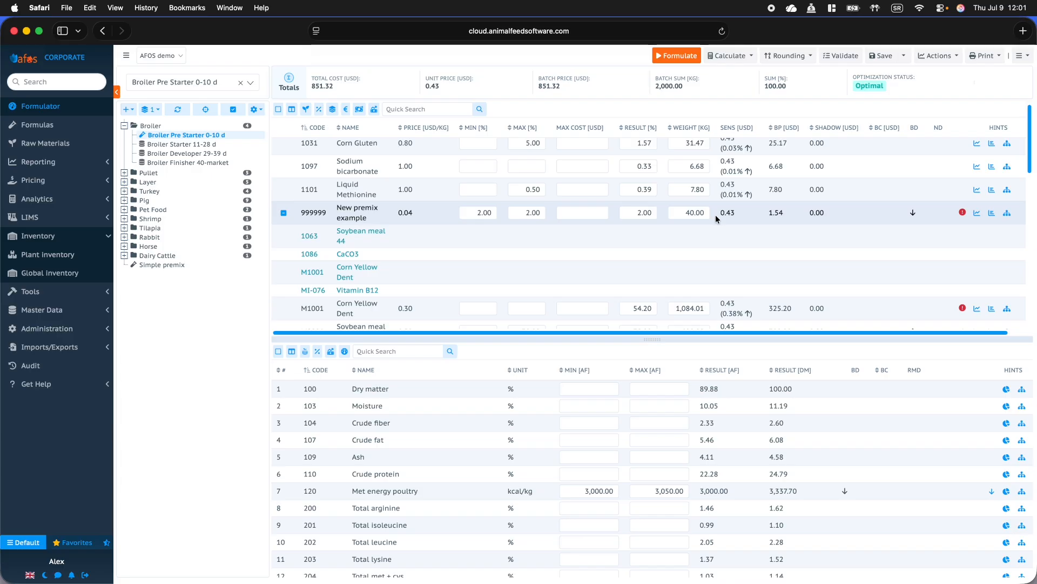
Step: Formulate the broiler formula again with New premix example collapsed and save it
click(679, 57)
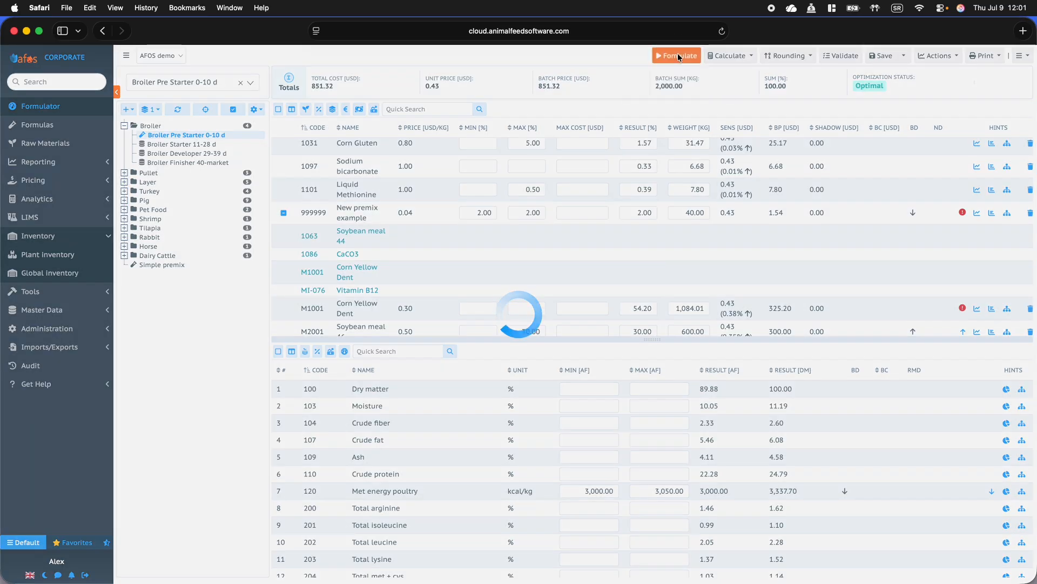
click(283, 212)
scroll(378, 267, up, 2)
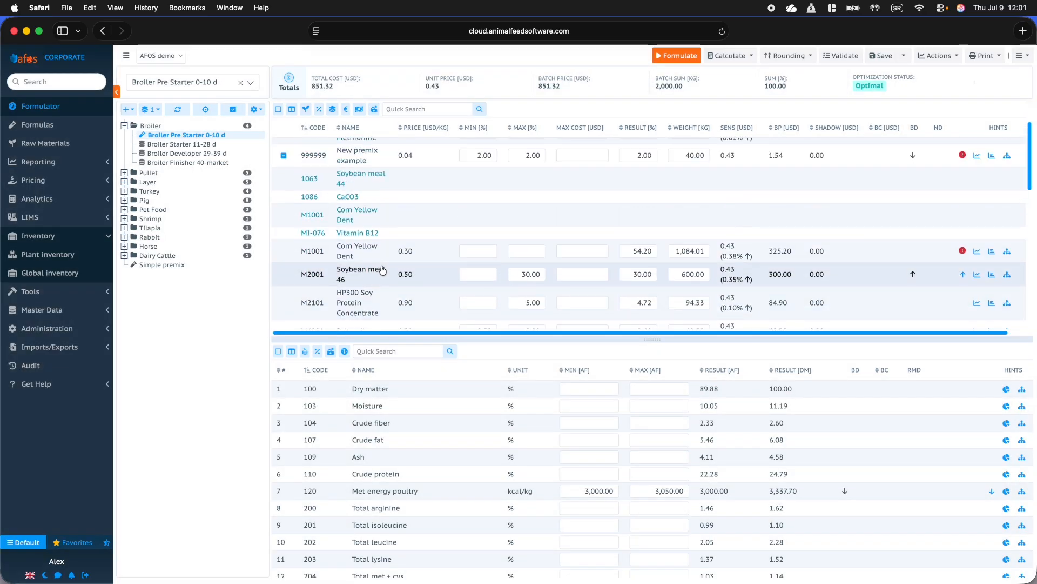
click(284, 157)
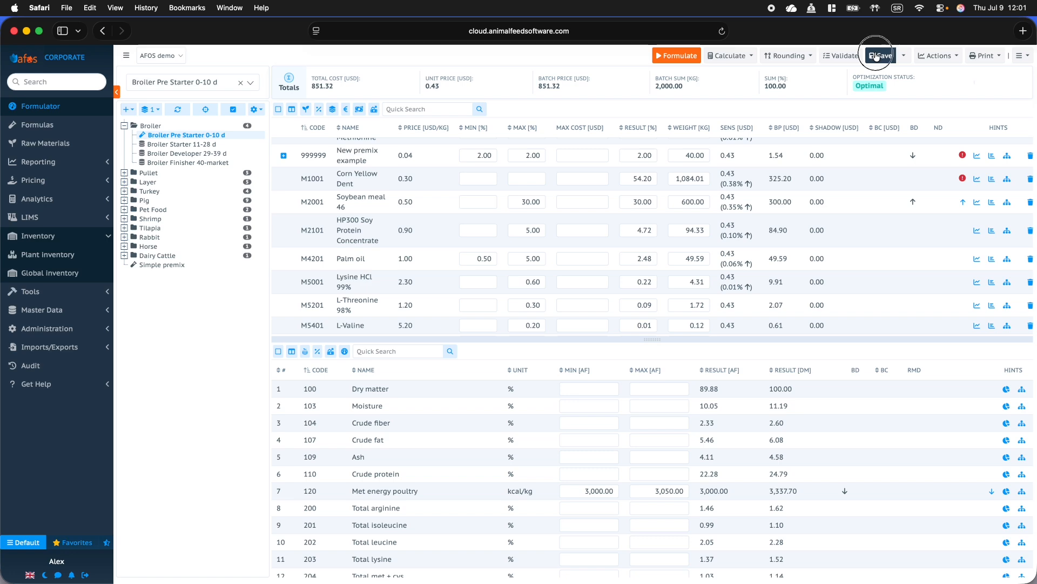
click(881, 57)
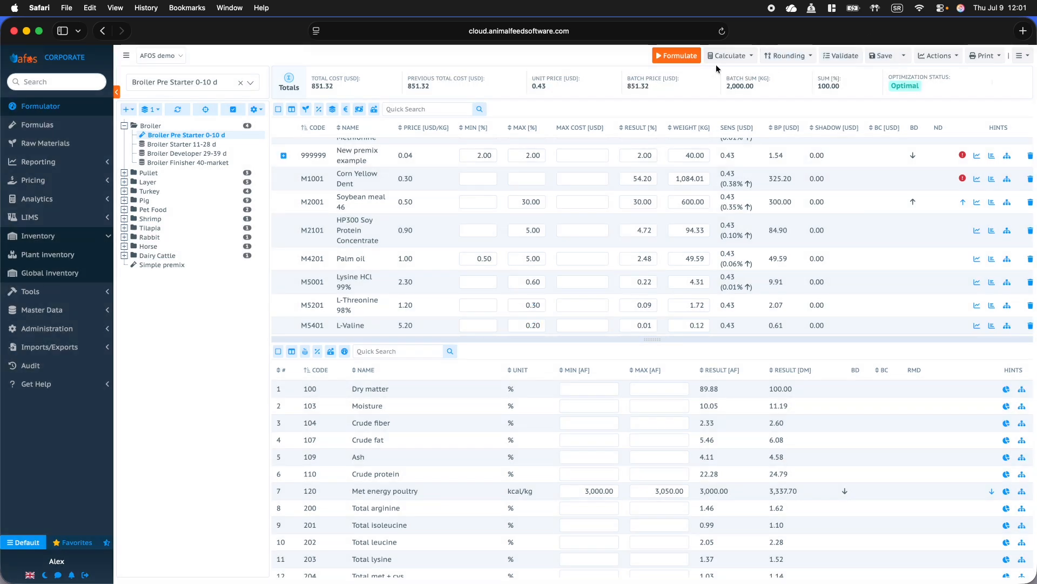
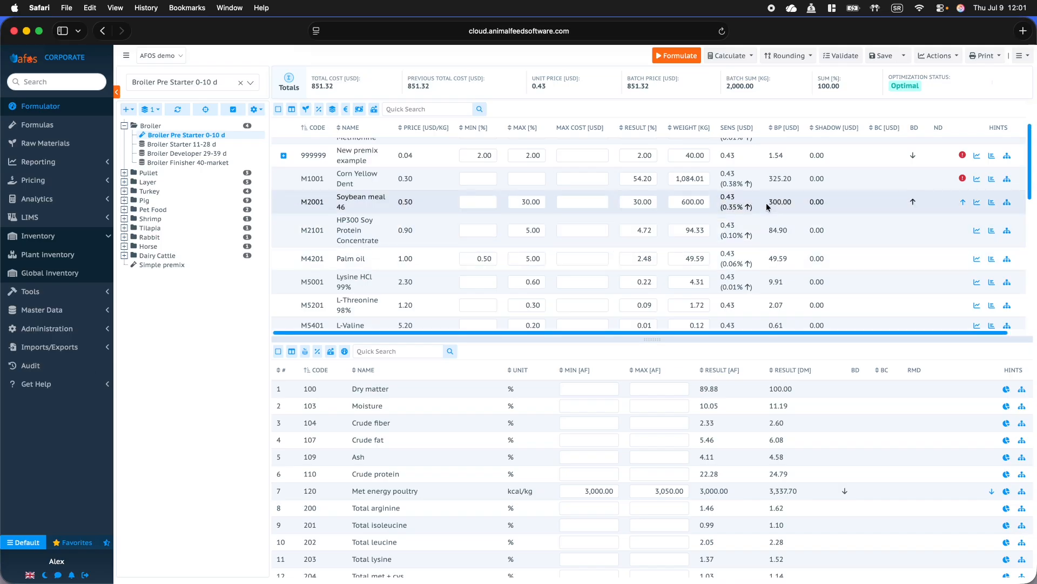
Step: Try to extract a compound from the Broiler Pre Starter 0-10 d formula
click(940, 56)
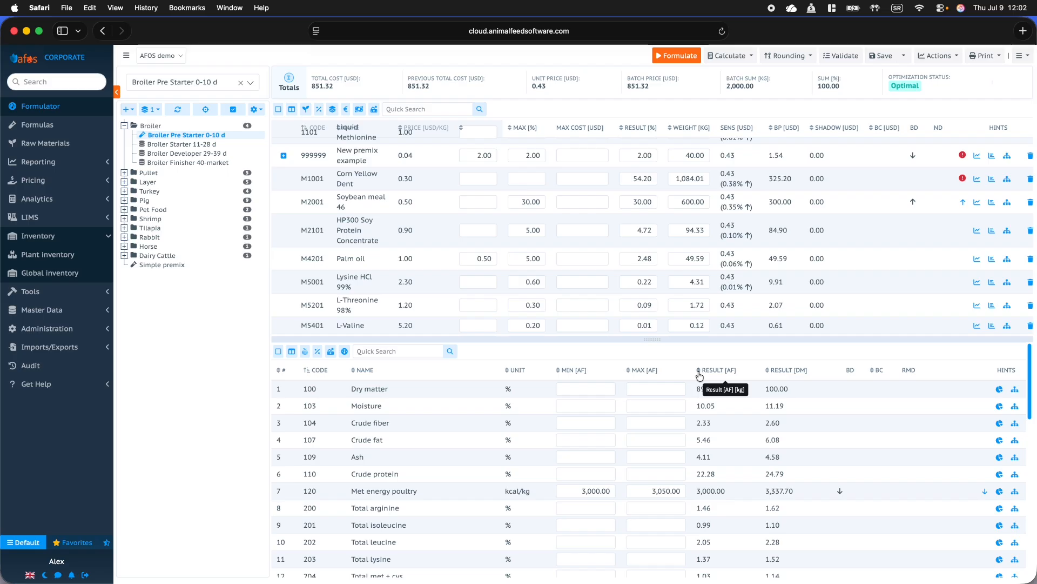
click(938, 55)
click(908, 74)
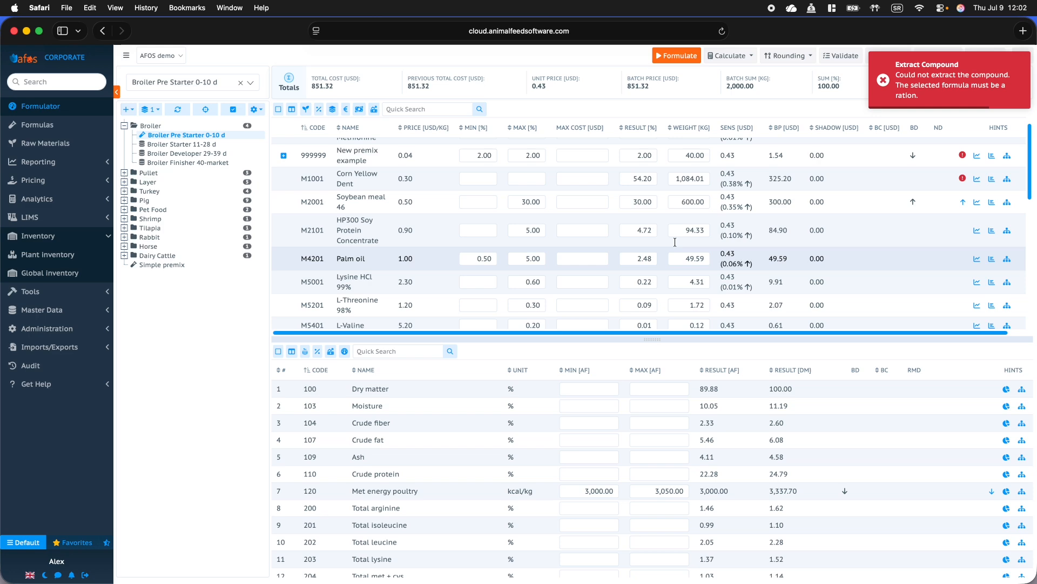
click(943, 102)
Step: Set up a premix extraction with L-Threonine 98%, L-Valine, Limestone and Monocalcium Phosphate 21%P, using L-Valine as the carrier
click(938, 55)
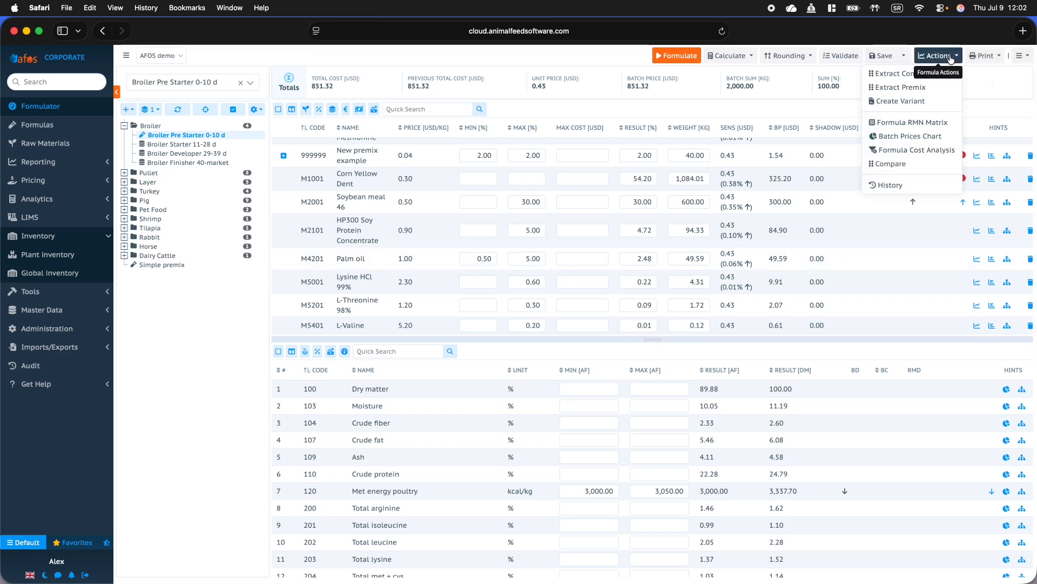
click(901, 87)
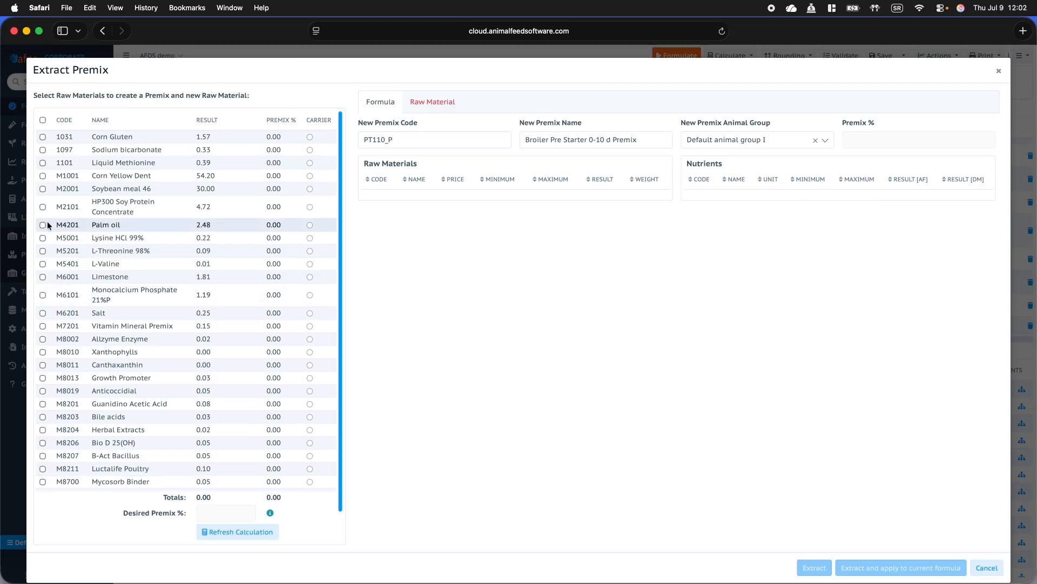
click(43, 251)
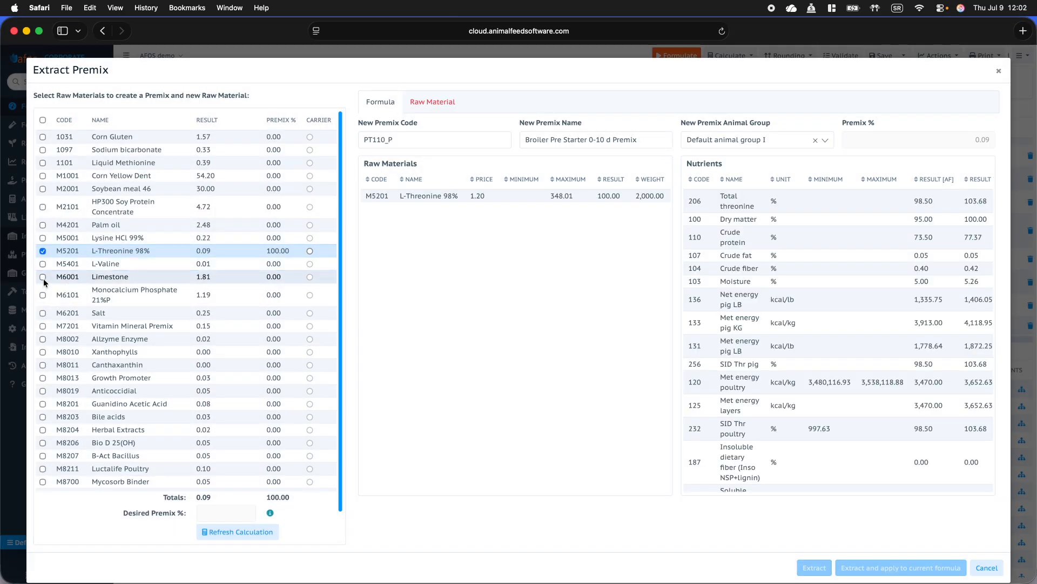
click(43, 264)
click(43, 277)
click(43, 294)
click(309, 264)
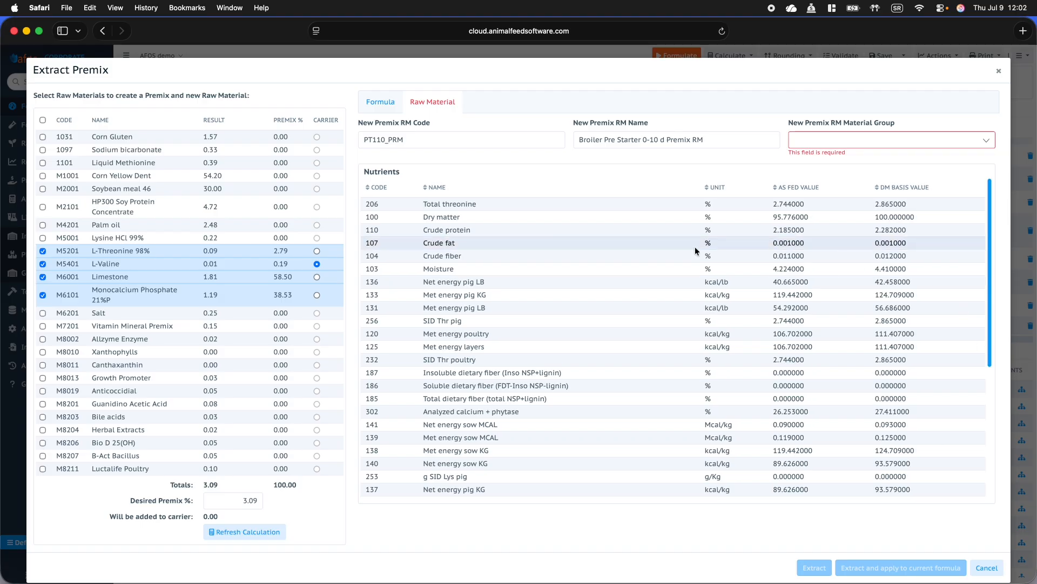
Step: Assign the new premix raw material to the Premixes group, then extract the premix and apply it to the current formula
click(876, 145)
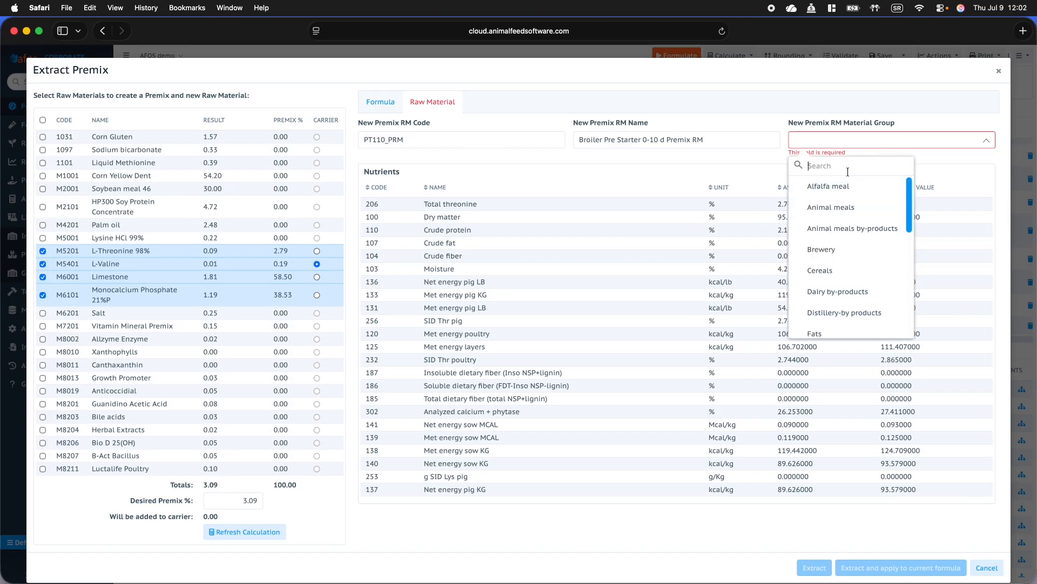
text(premix)
click(867, 187)
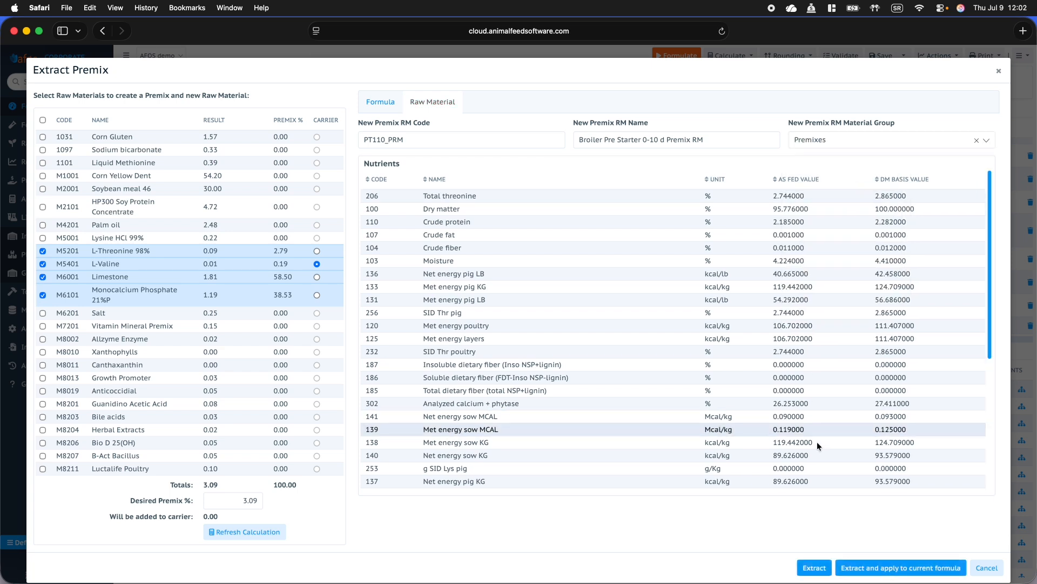
scroll(796, 446, down, 1)
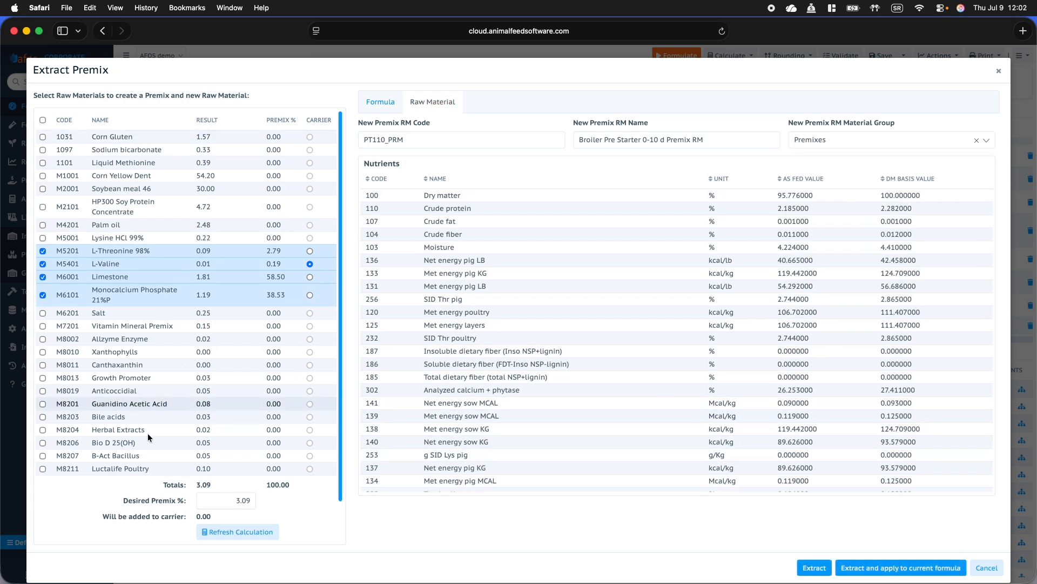
click(909, 569)
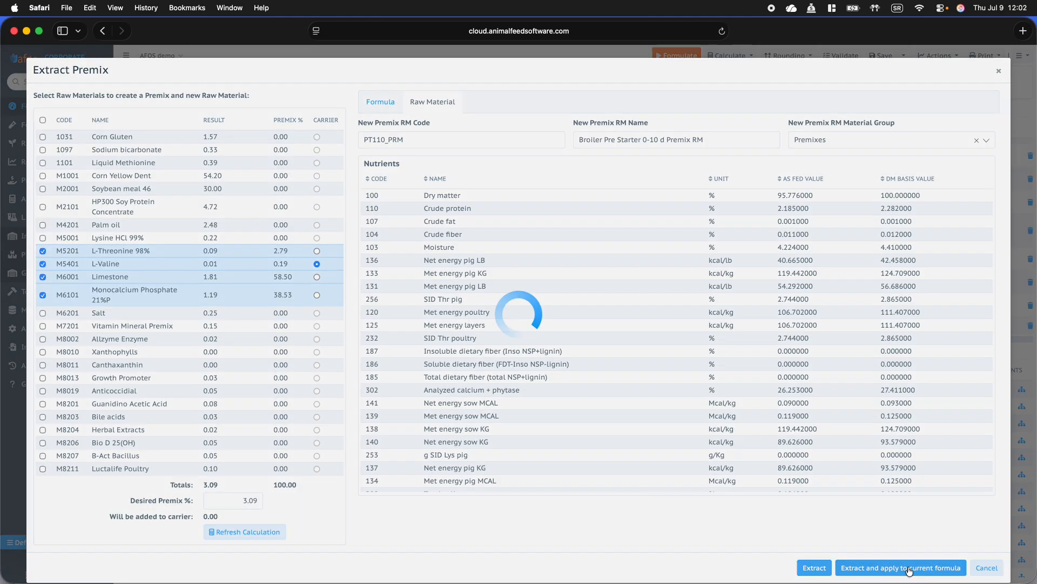
scroll(516, 244, down, 10)
scroll(516, 245, up, 8)
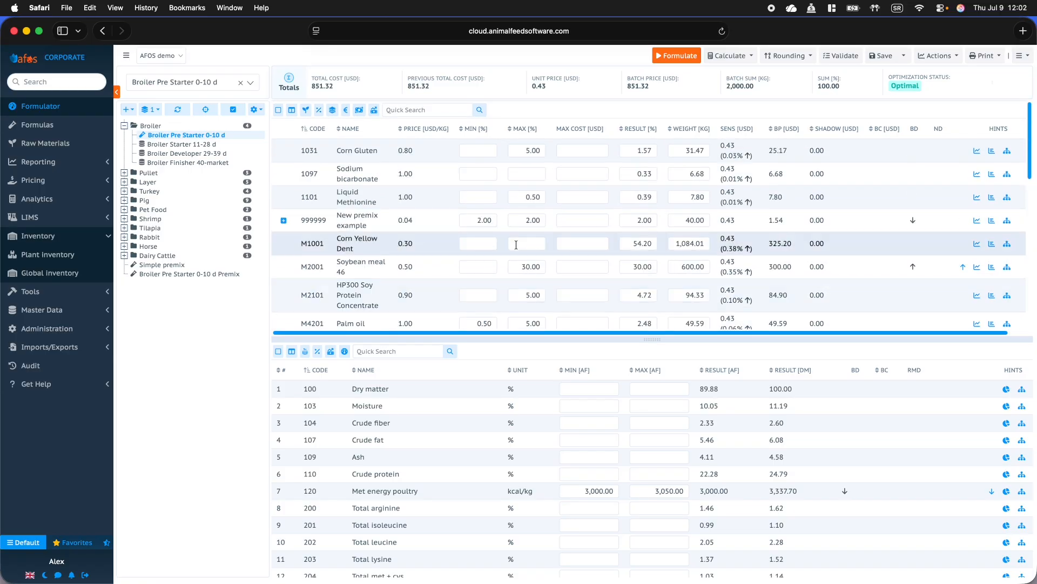
scroll(516, 245, down, 10)
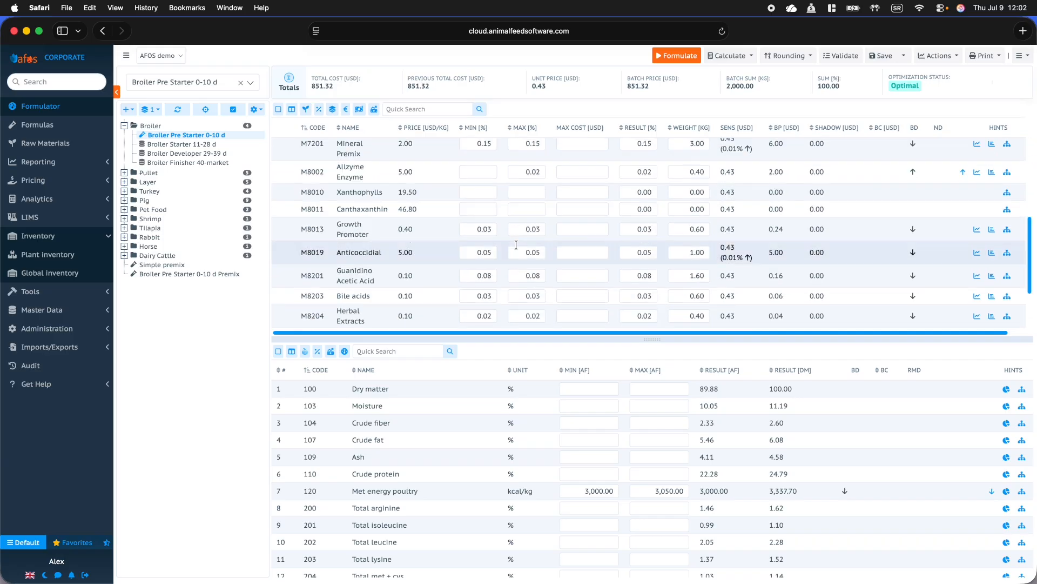
scroll(516, 245, up, 8)
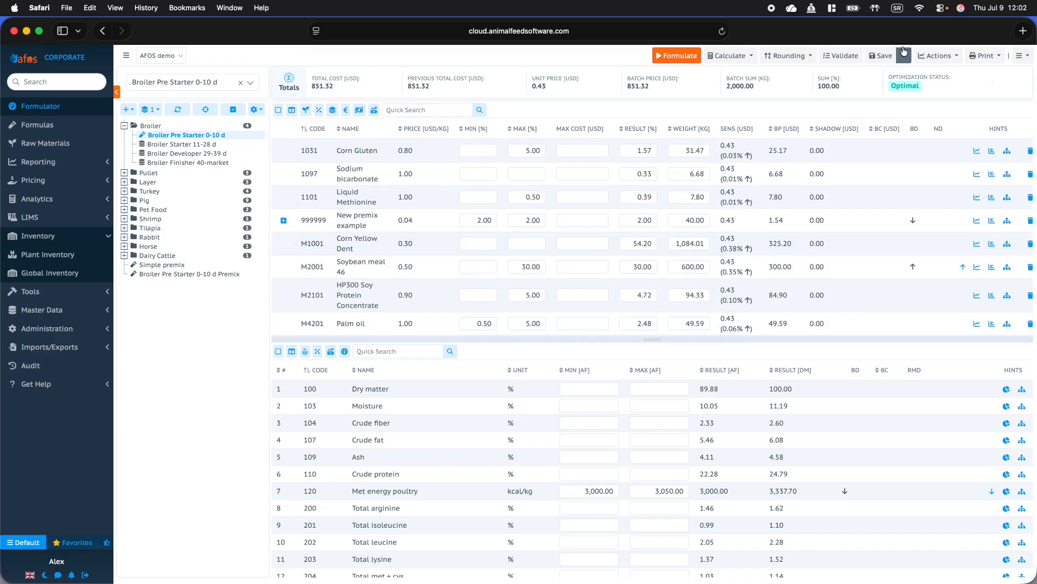
Step: Try to extract another premix from the materials Lysine HCl 99% through Vitamin Mineral Premix, with L-Threonine 98% as the carrier
click(939, 56)
click(899, 89)
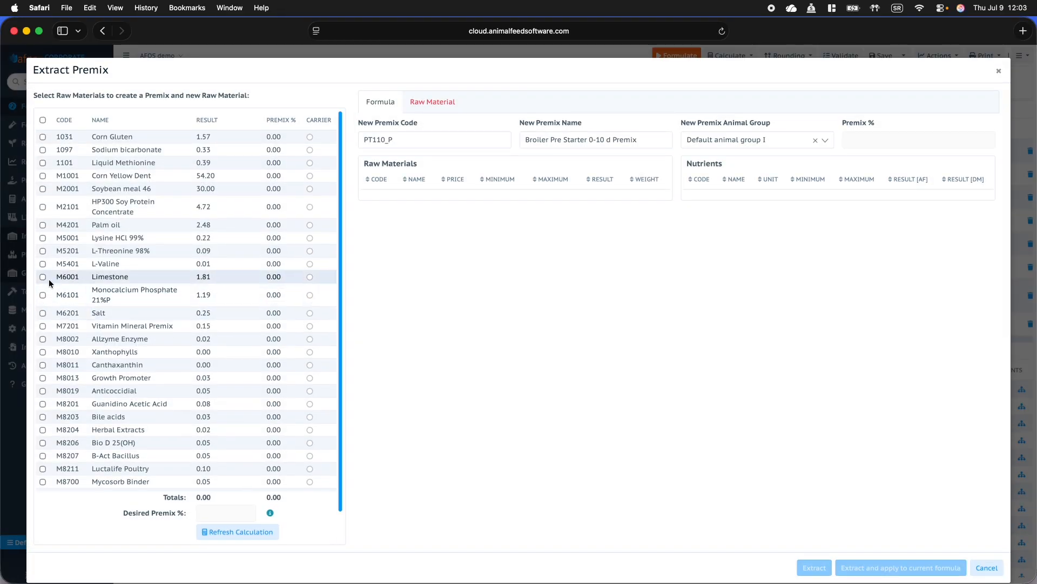
click(42, 277)
click(43, 294)
click(43, 313)
click(42, 326)
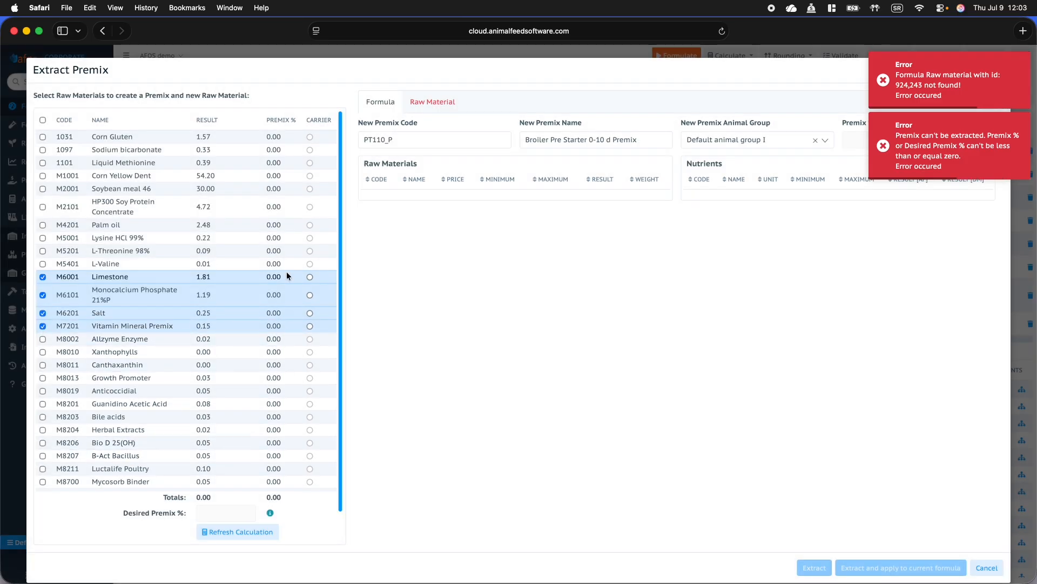
click(42, 263)
click(43, 251)
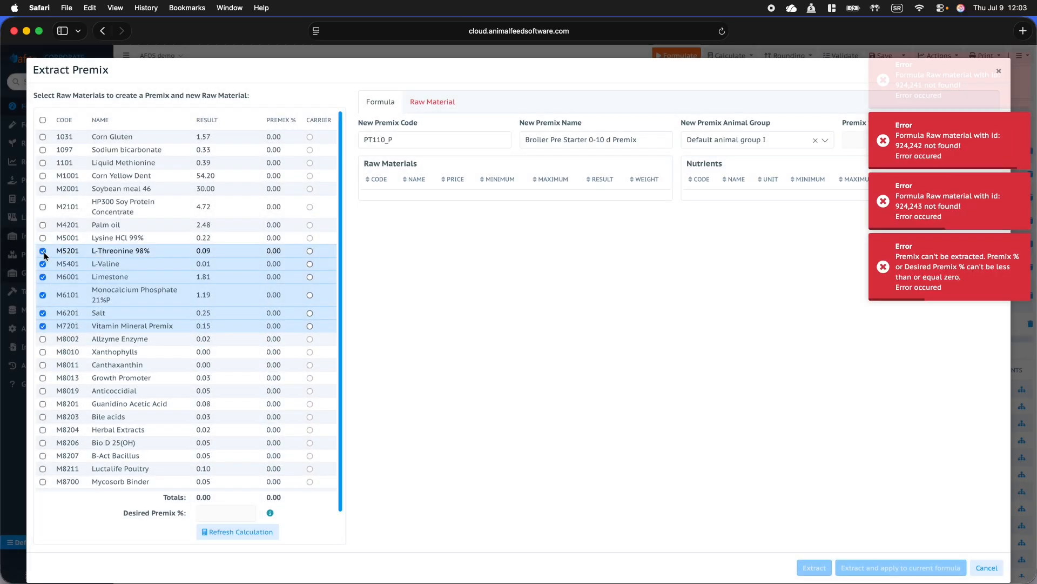
click(42, 238)
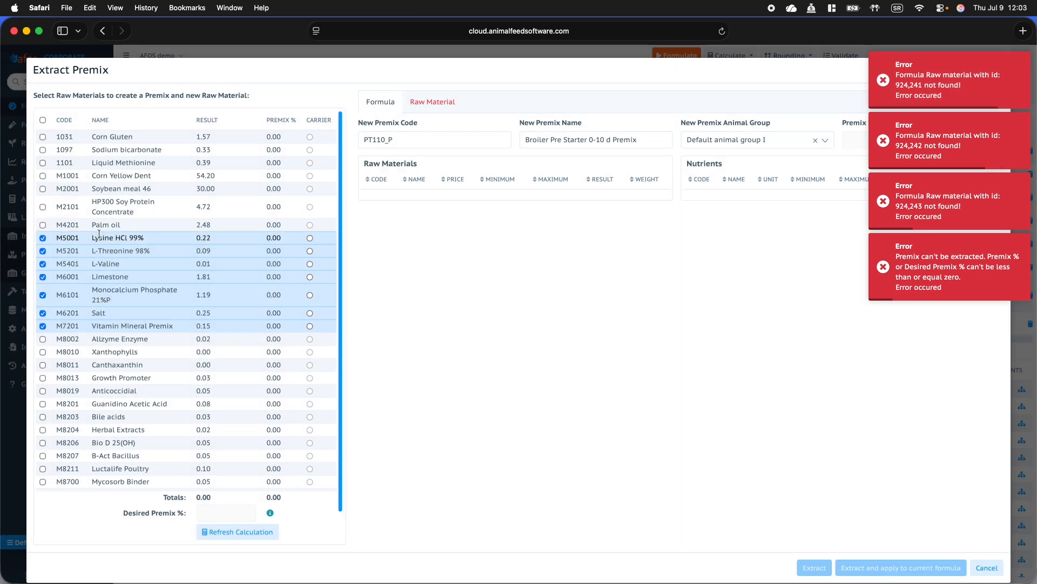
click(310, 251)
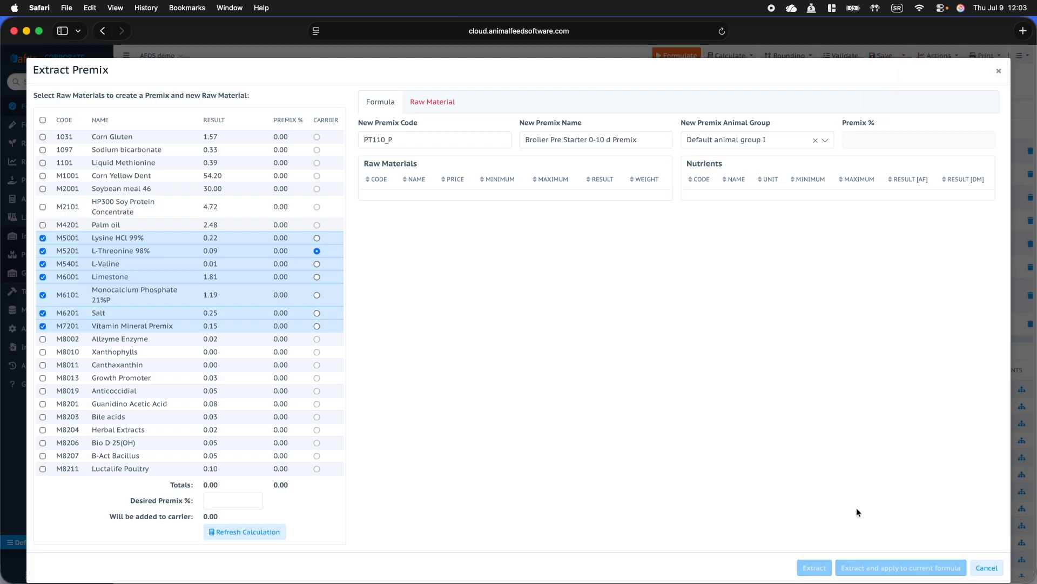
click(989, 567)
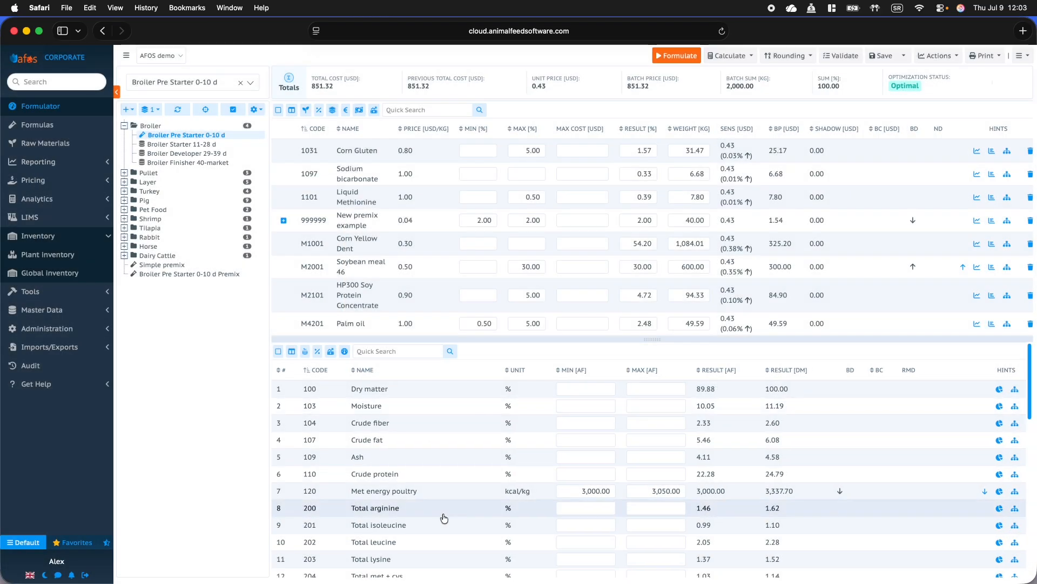
click(654, 566)
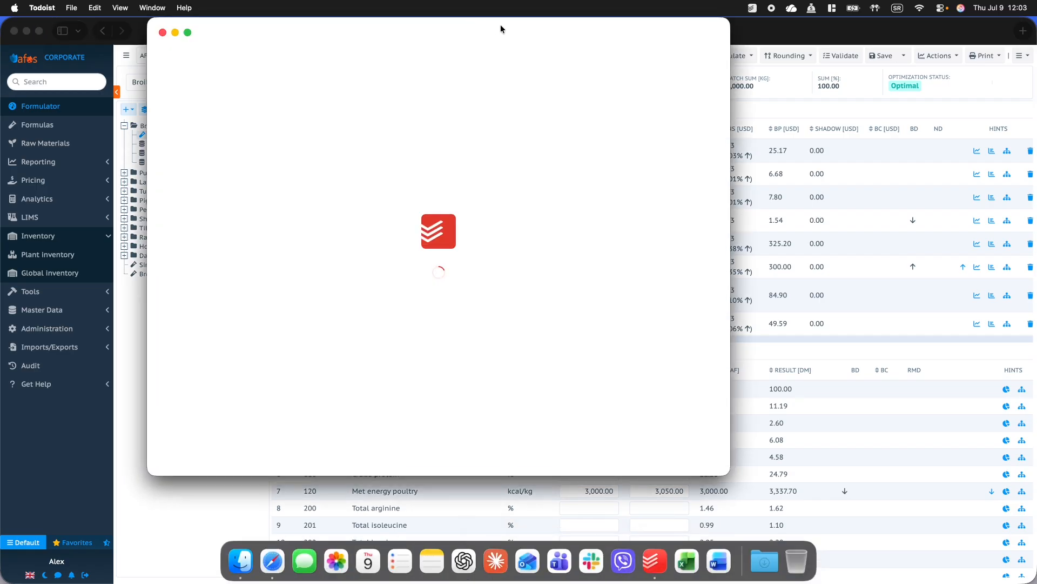
drag(501, 25, 0, 119)
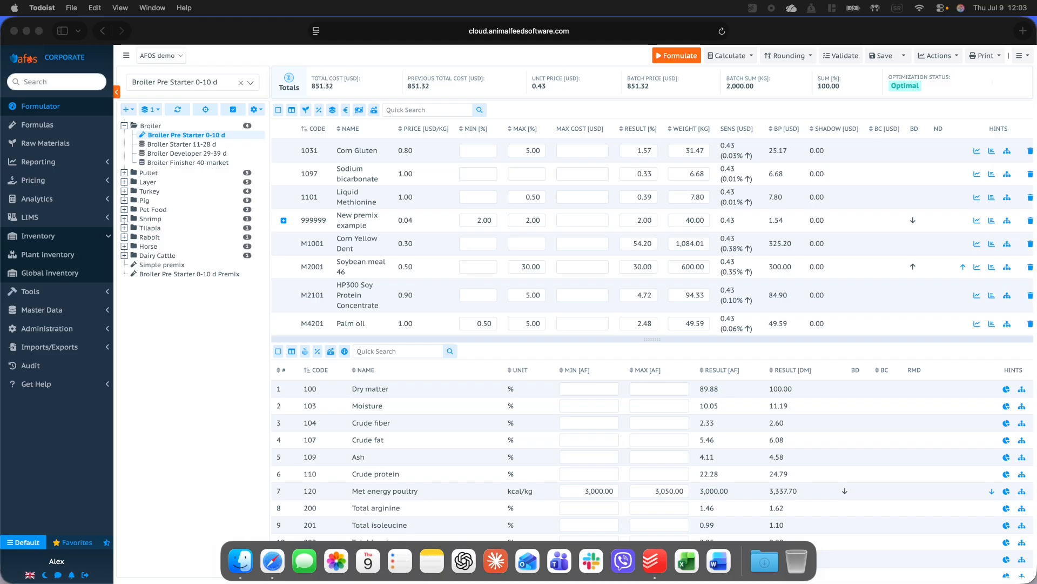
click(187, 373)
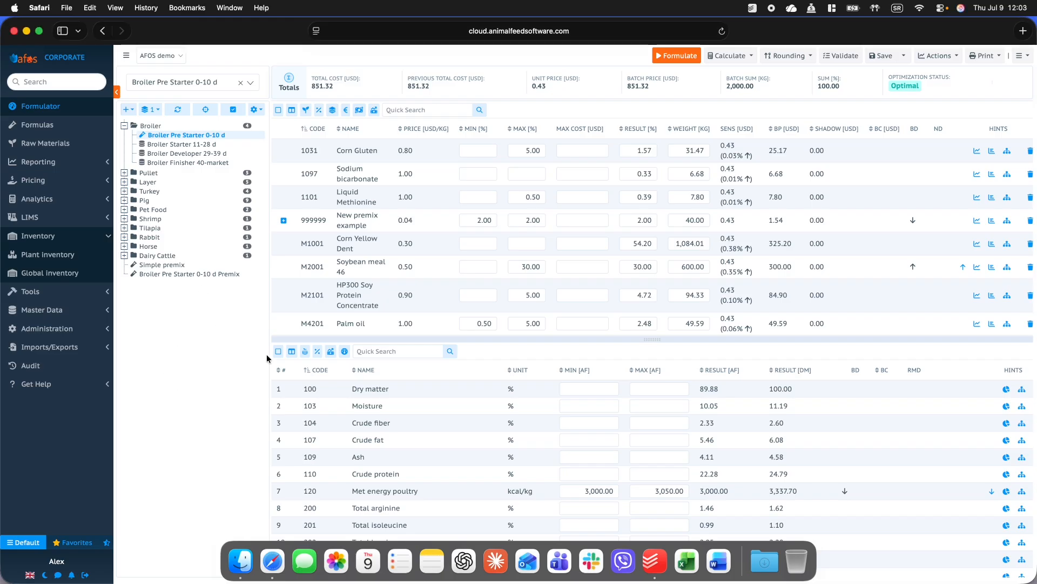
Step: Create a variant of the Broiler Pre Starter 0-10 d formula with Inositol as its raw material
click(941, 56)
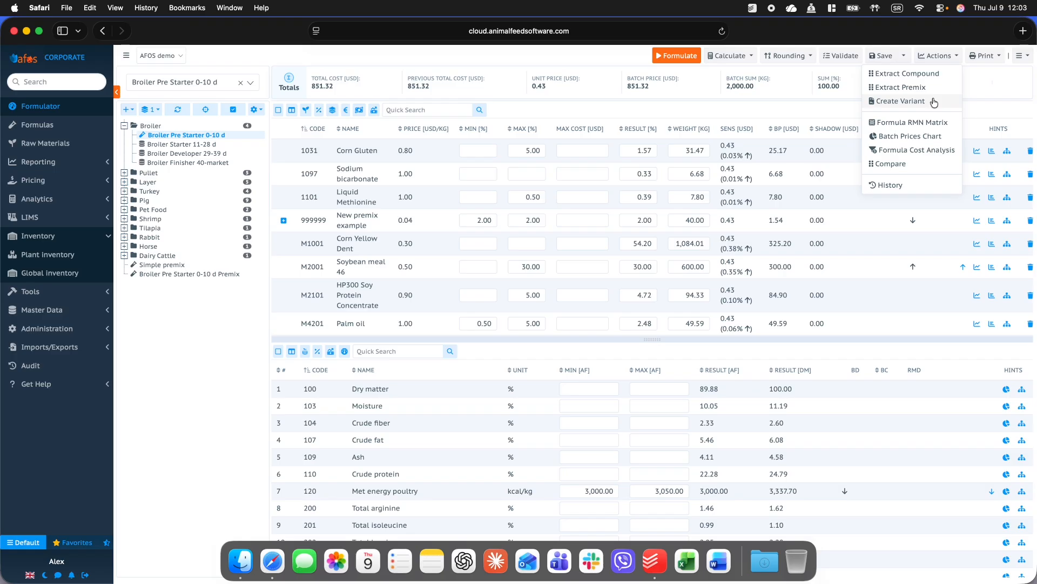
click(934, 102)
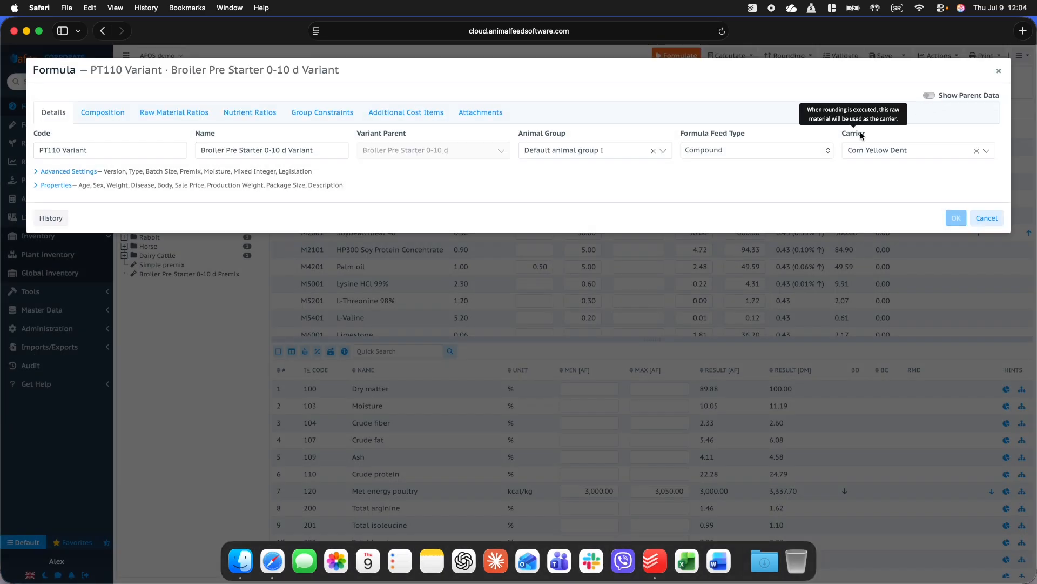
click(103, 112)
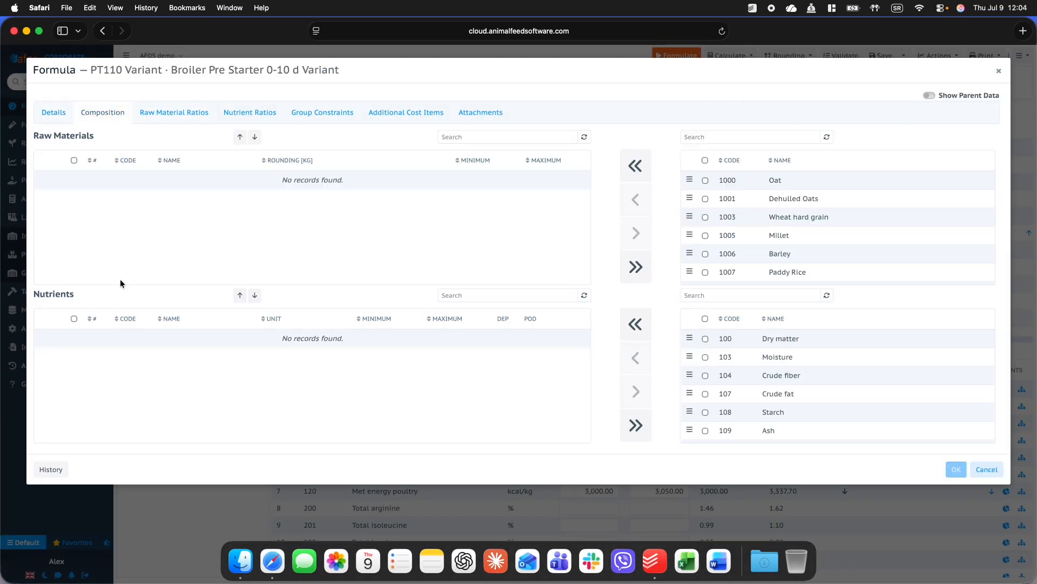
scroll(812, 376, down, 5)
scroll(800, 225, down, 15)
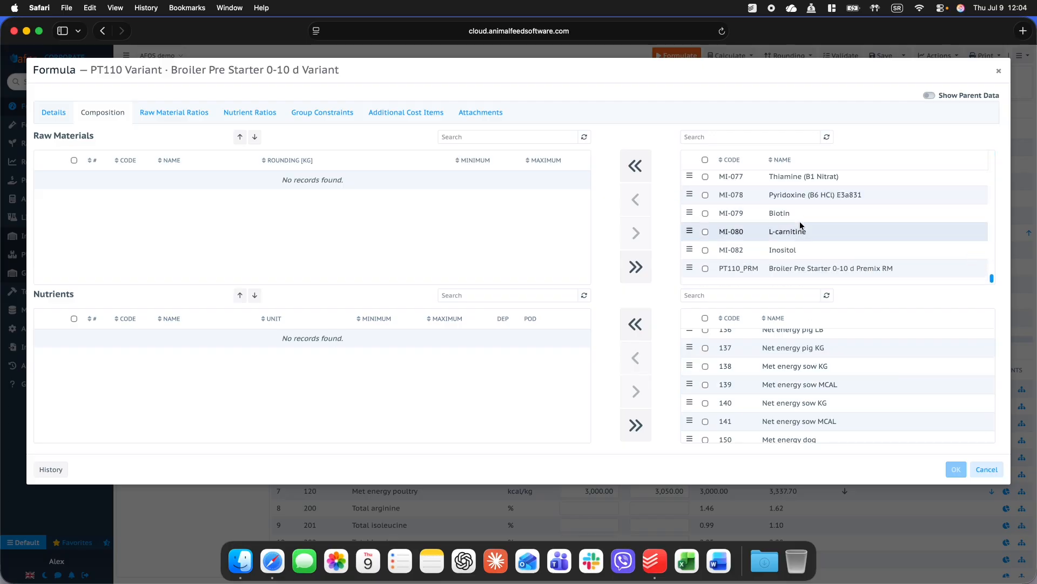
double_click(783, 249)
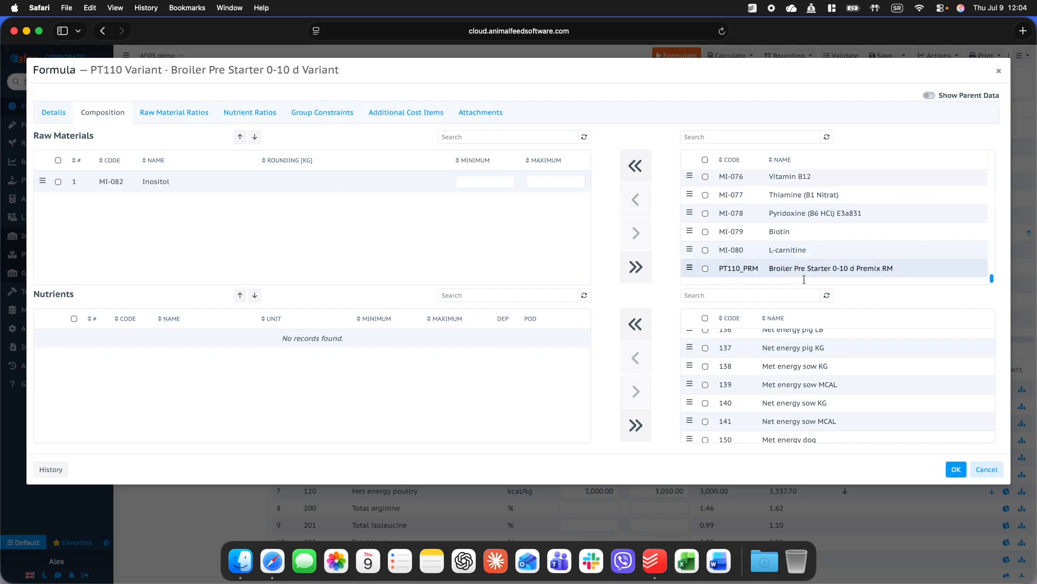
click(958, 471)
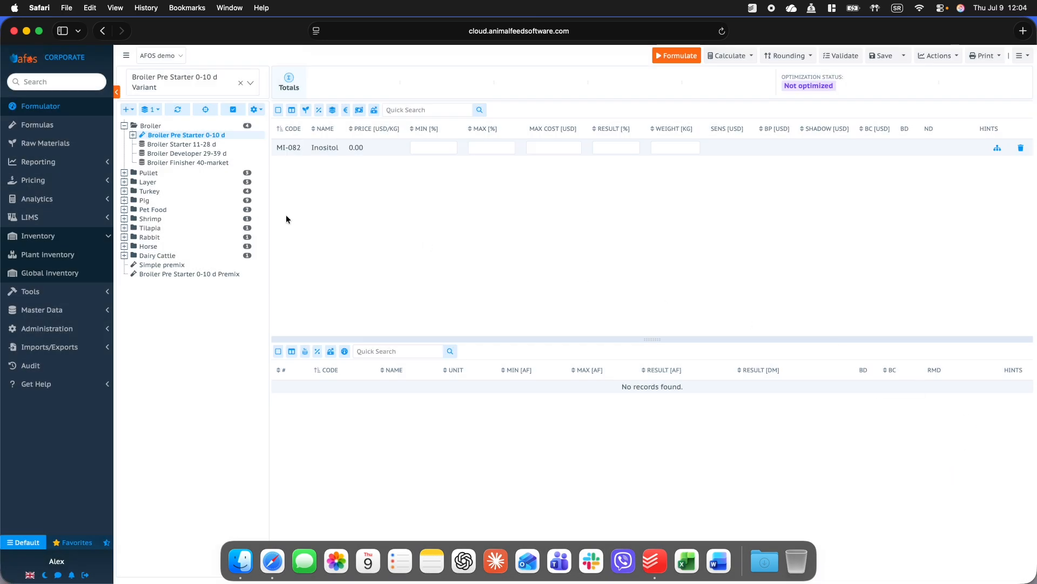
Step: View the Formula RMN Matrix of the Broiler Pre Starter 0-10 d Variant, then close it
click(133, 137)
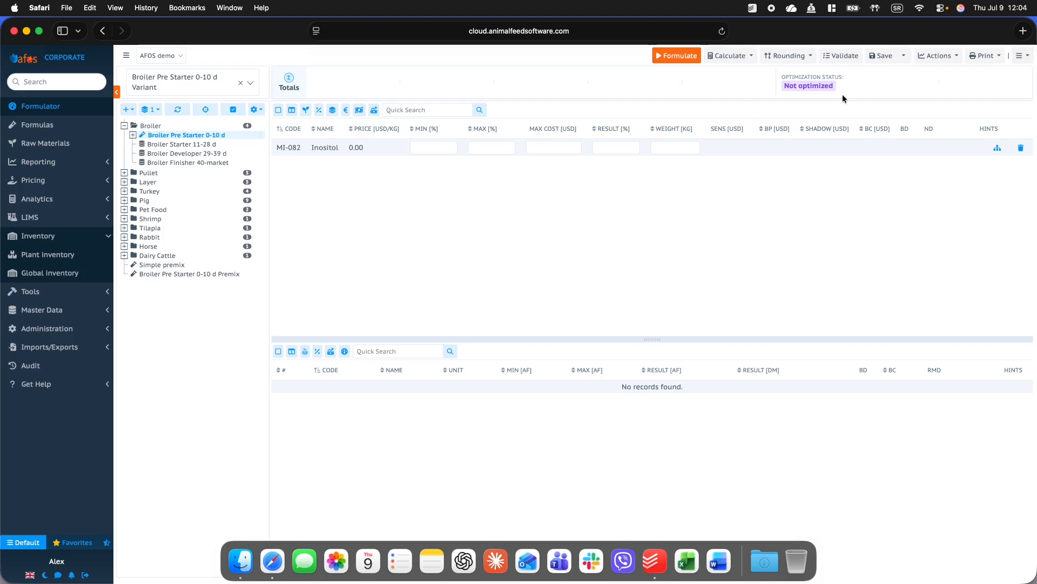
click(952, 58)
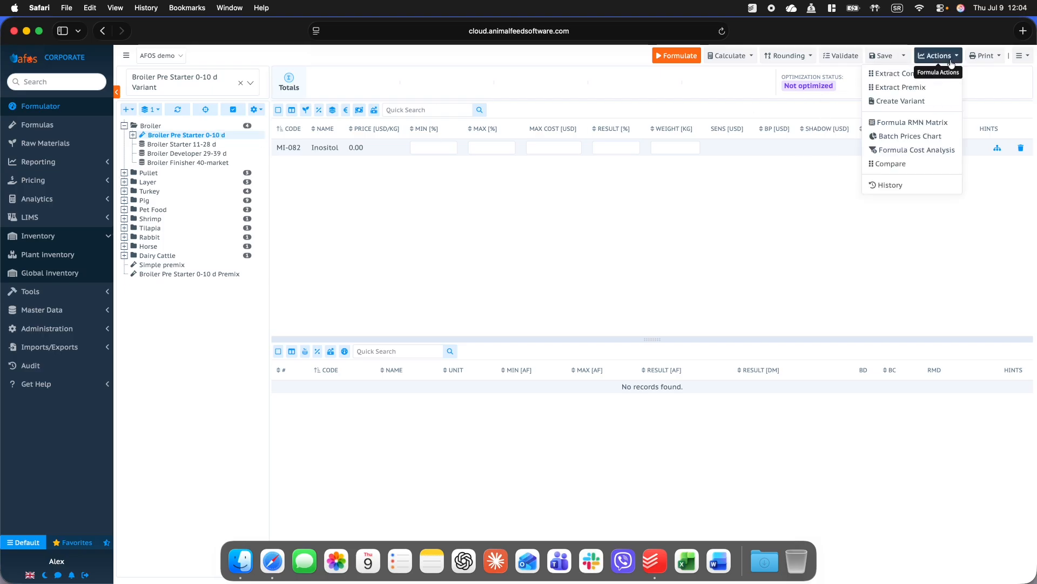
click(943, 125)
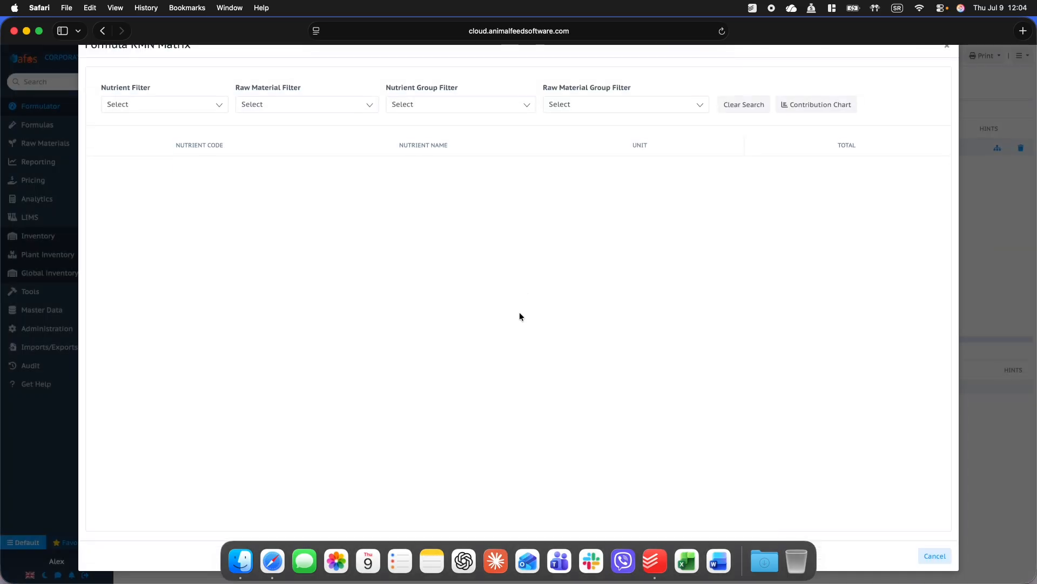
click(947, 71)
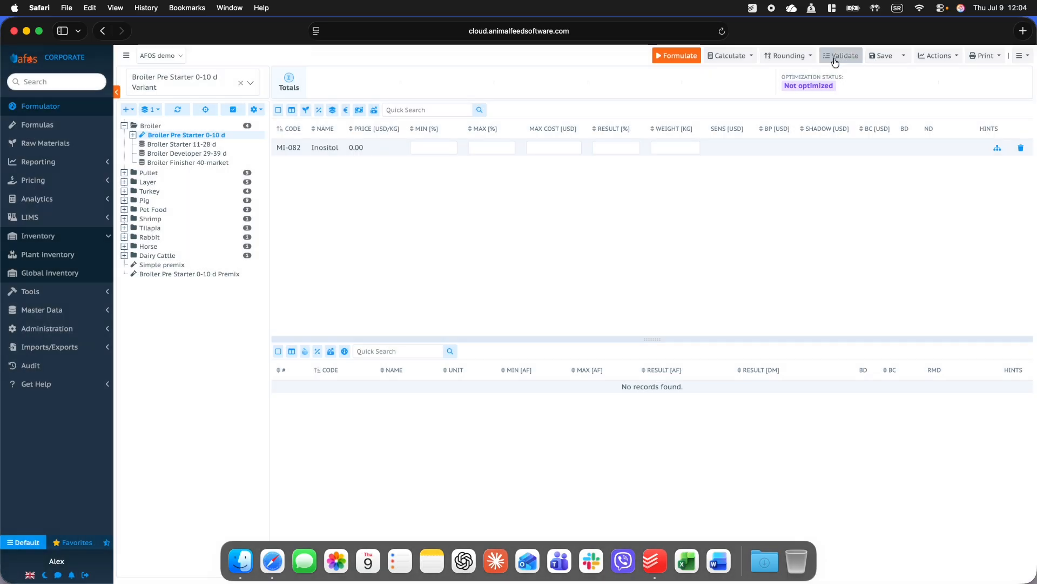
Step: Load the Broiler Pre Starter 0-10 d formula and examine its RMN Matrix across all raw materials and nutrients
click(176, 136)
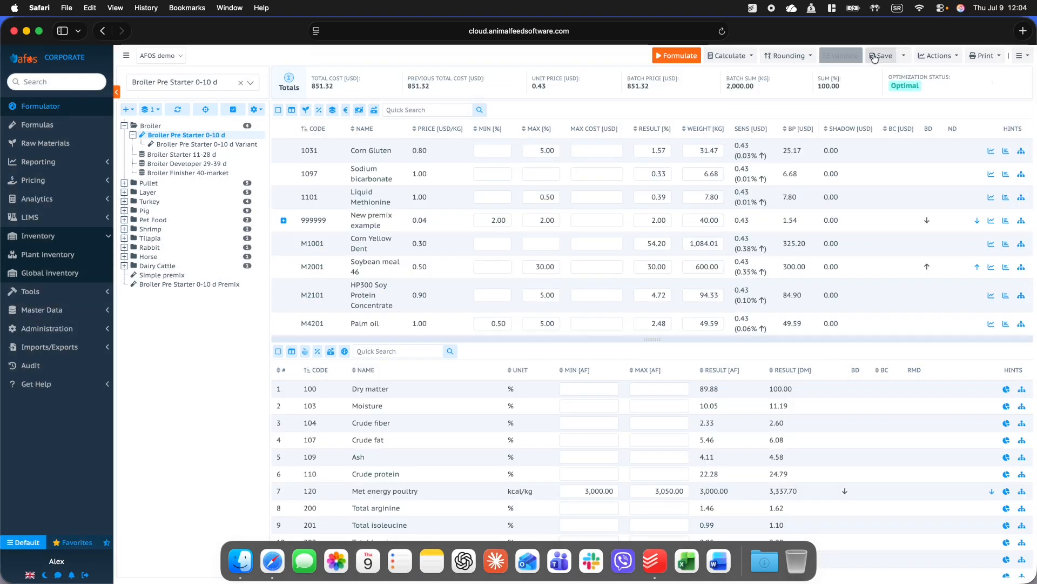
click(937, 56)
click(917, 124)
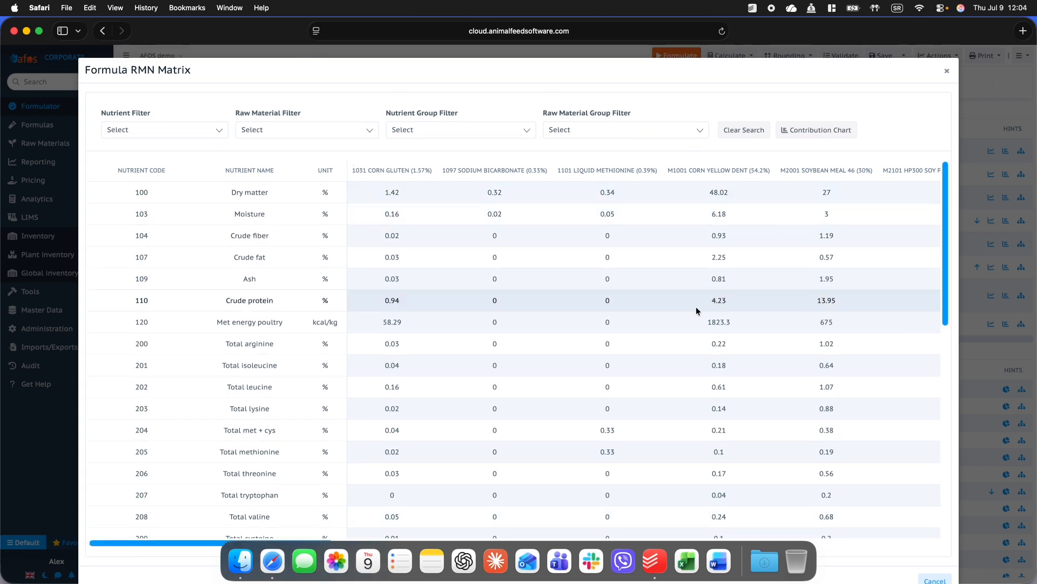
scroll(696, 307, down, 1)
scroll(694, 313, right, 5)
scroll(693, 312, right, 5)
scroll(693, 312, down, 10)
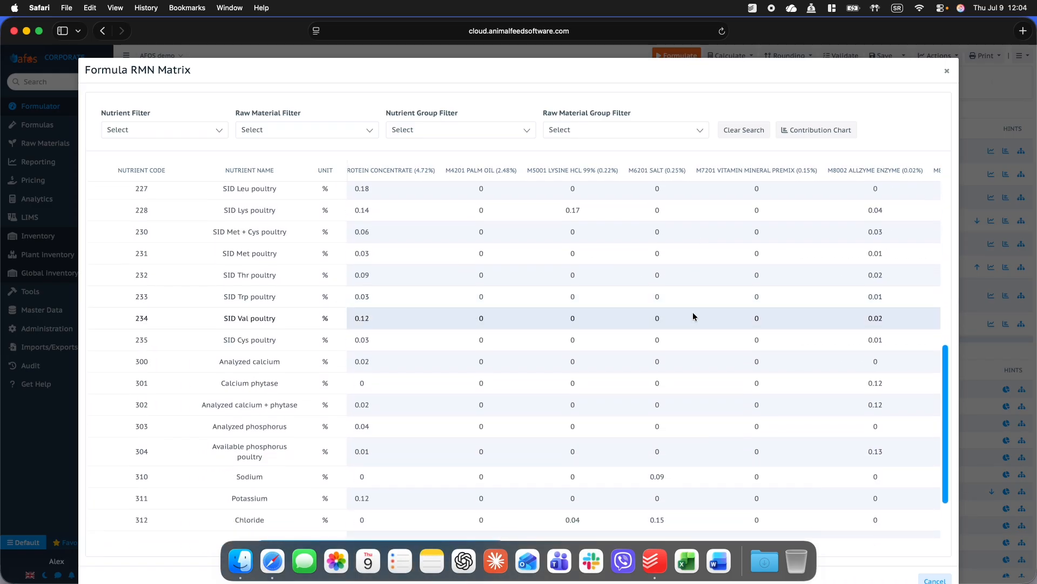
scroll(692, 312, left, 10)
scroll(693, 312, up, 10)
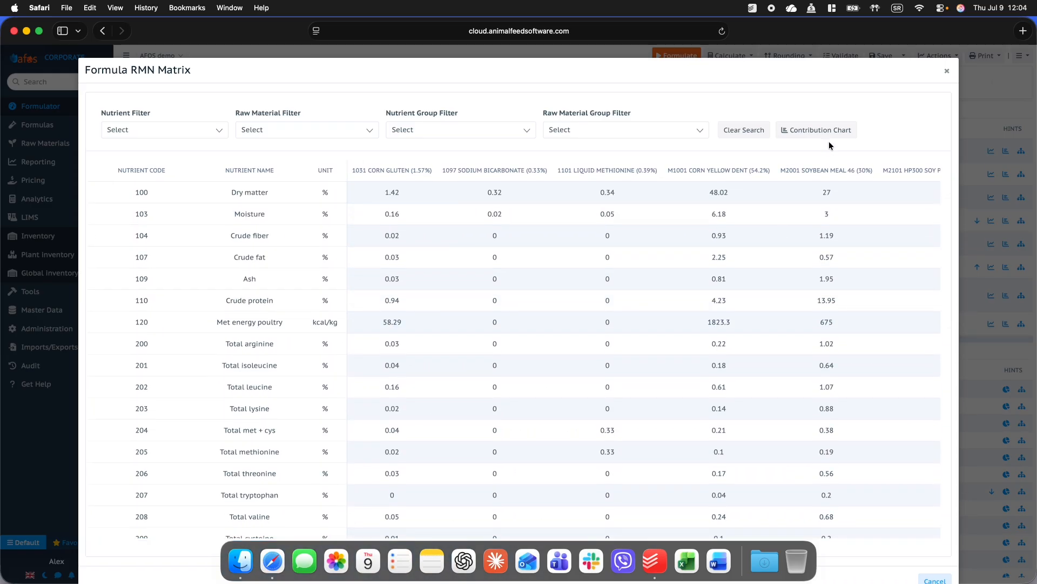
Step: Inspect the raw materials' share of crude fat in the matrix's Contribution Chart, then close the chart and the matrix
click(819, 130)
click(727, 468)
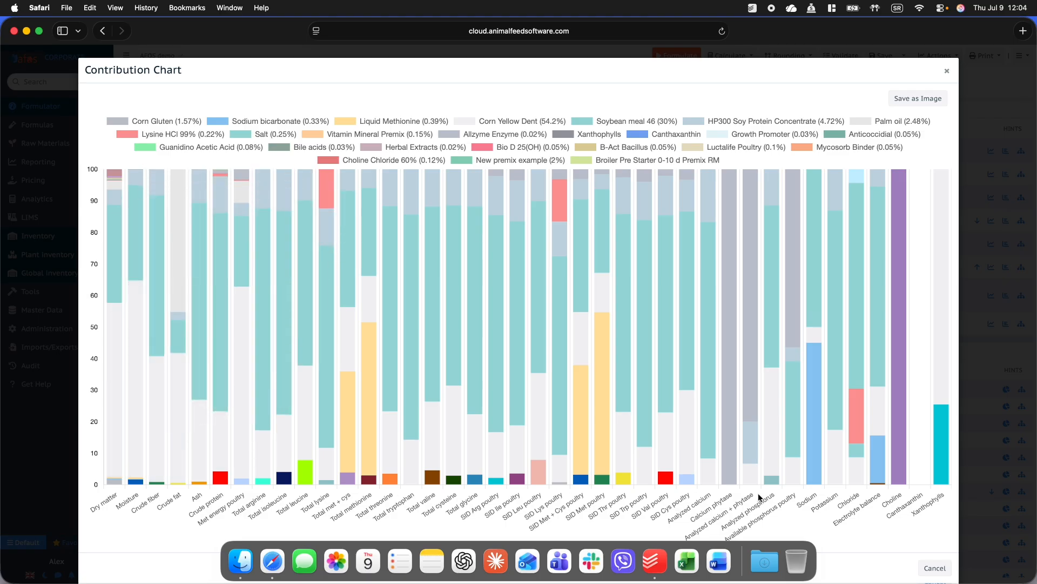
mouse_move(180, 176)
mouse_move(180, 436)
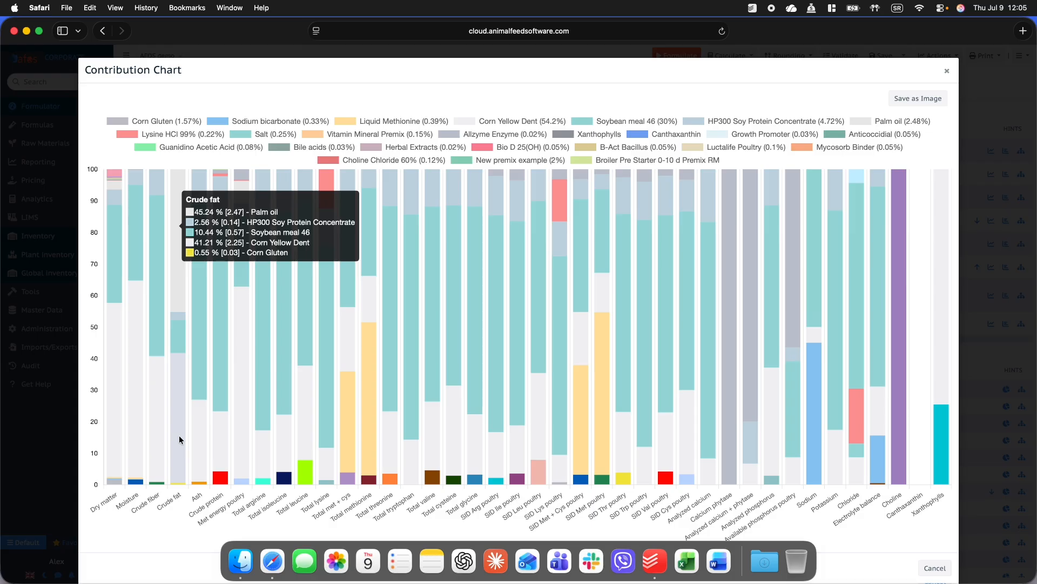
click(935, 567)
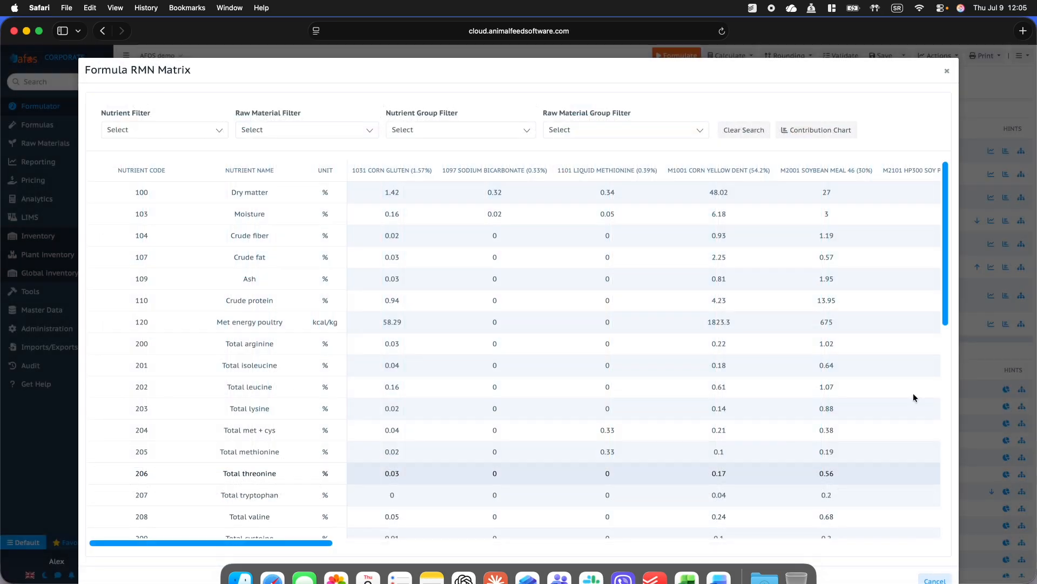
click(947, 71)
Step: View the Batch Price Distribution Chart of the Broiler Pre Starter 0-10 d formula, then close it
click(951, 56)
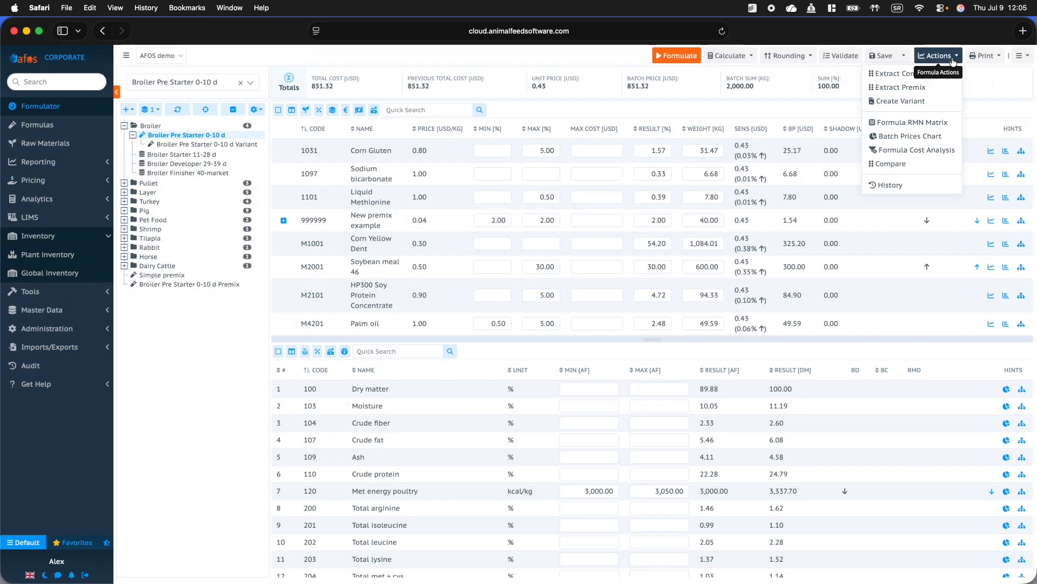
click(933, 135)
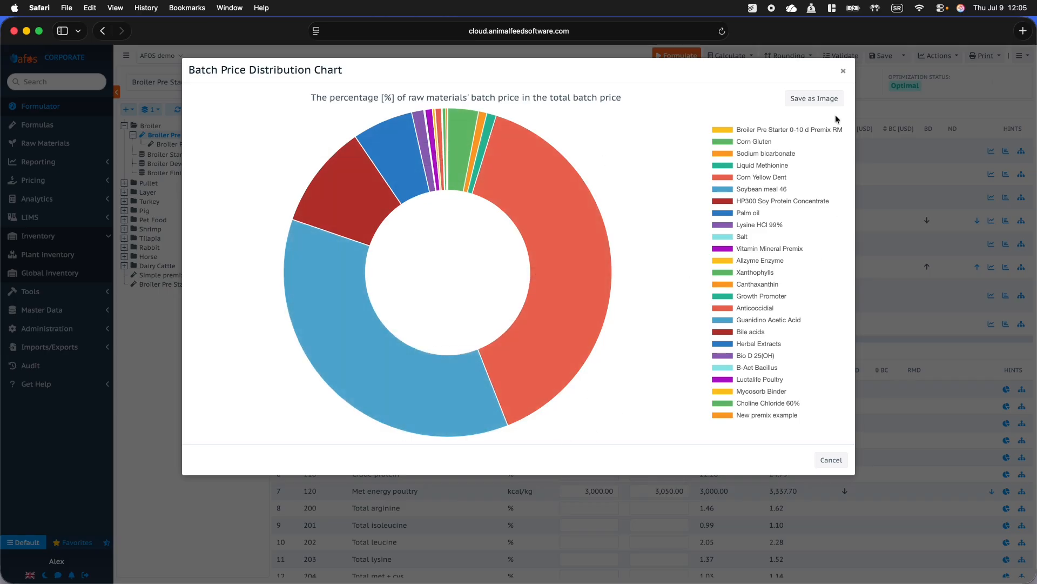
click(842, 71)
Step: Review the Formula Cost Analysis of the Broiler Pre Starter 0-10 d formula, then close it
click(938, 55)
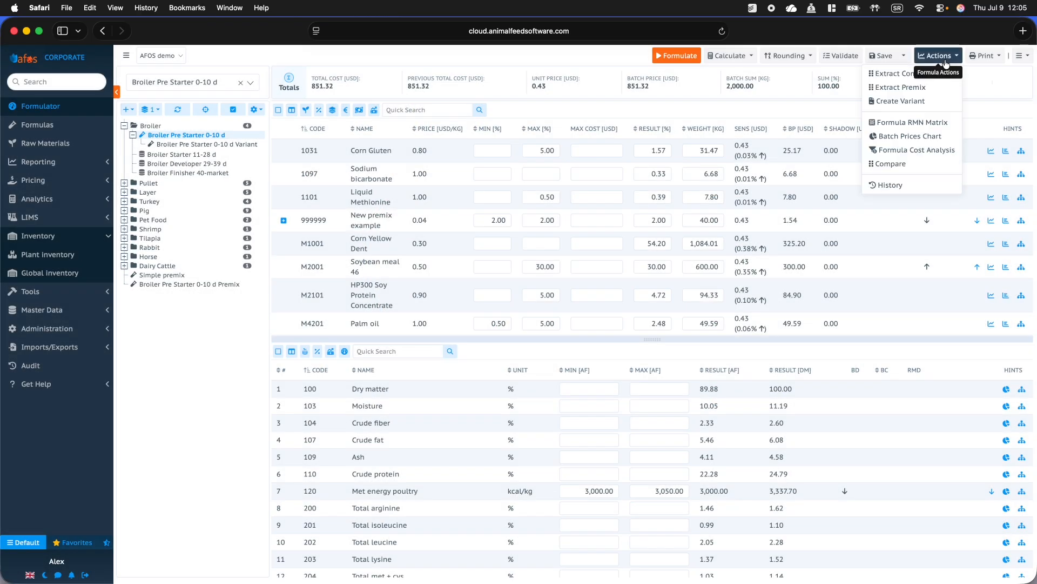
click(920, 150)
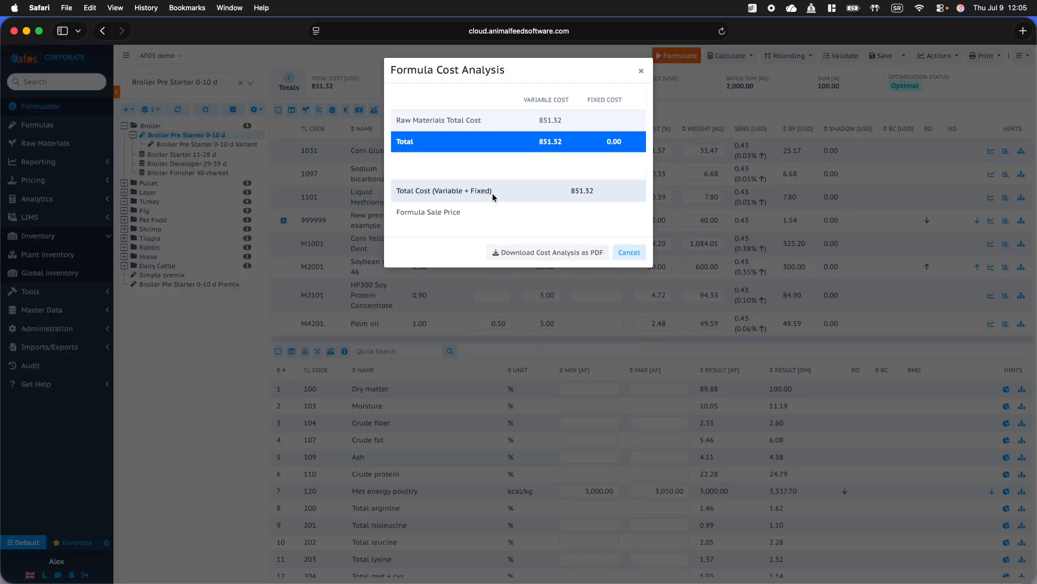
click(642, 70)
Step: Export the Broiler Pre Starter 0-10 d formula as a PDF, proceeding despite unoptimized raw materials, and open the downloaded file
mouse_move(960, 84)
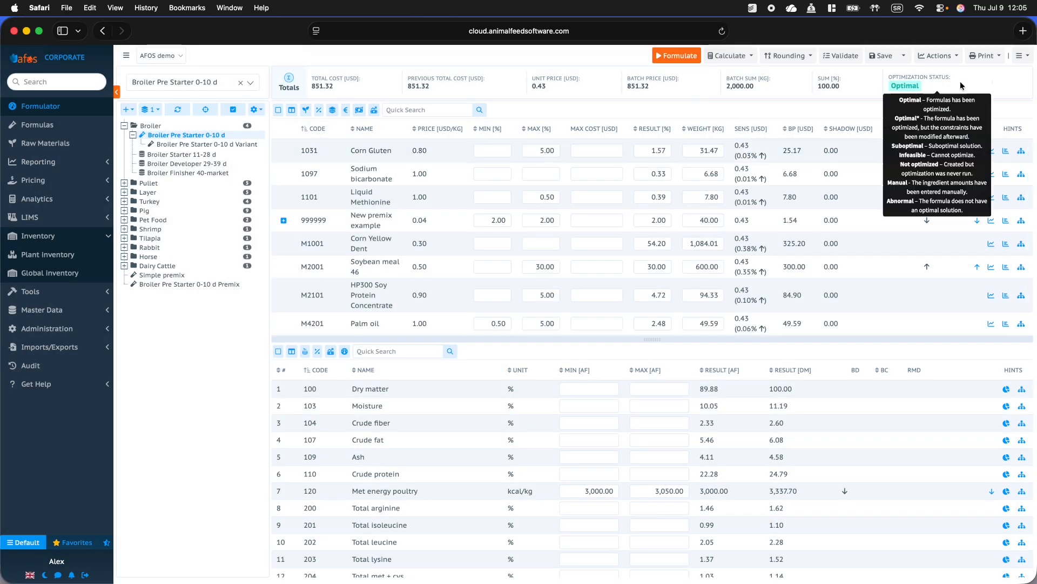
click(1003, 57)
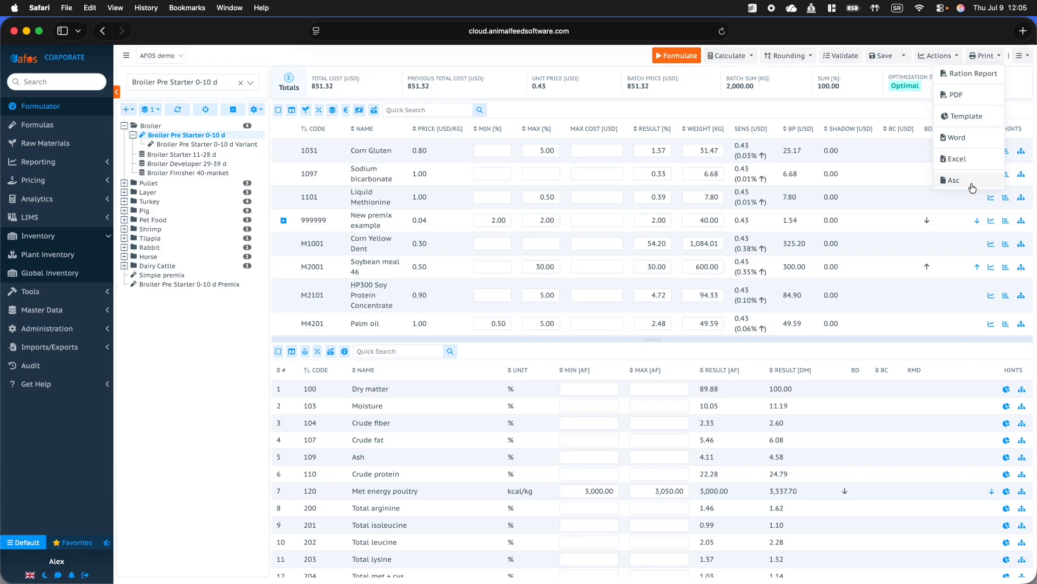
click(961, 93)
click(950, 144)
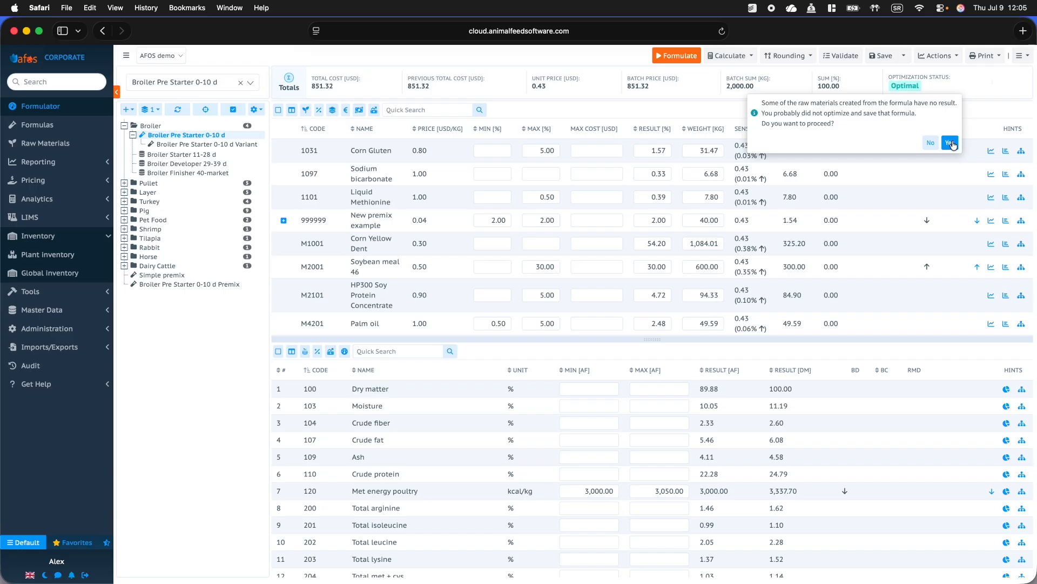
click(950, 143)
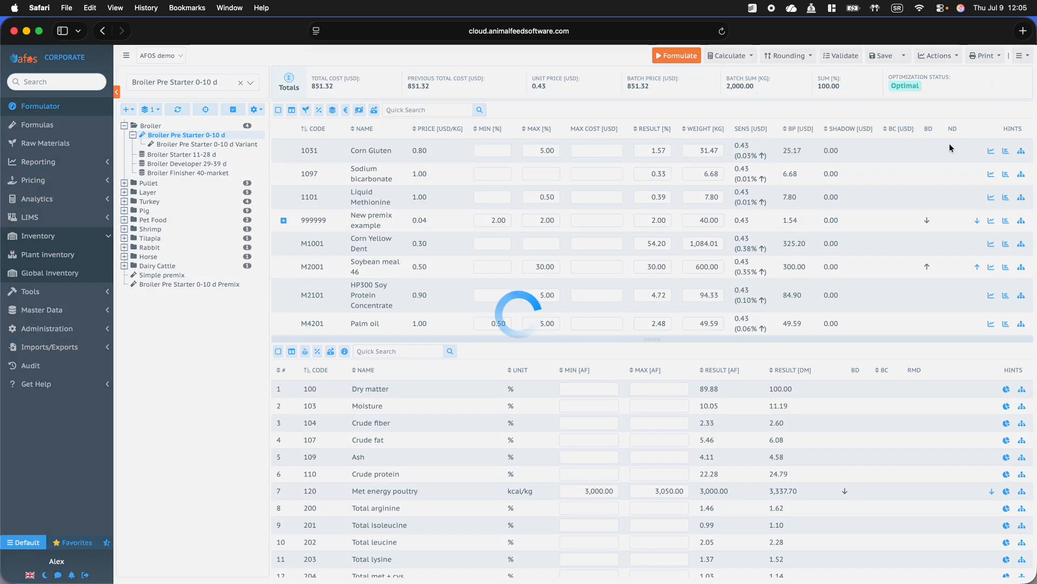
click(767, 567)
click(725, 489)
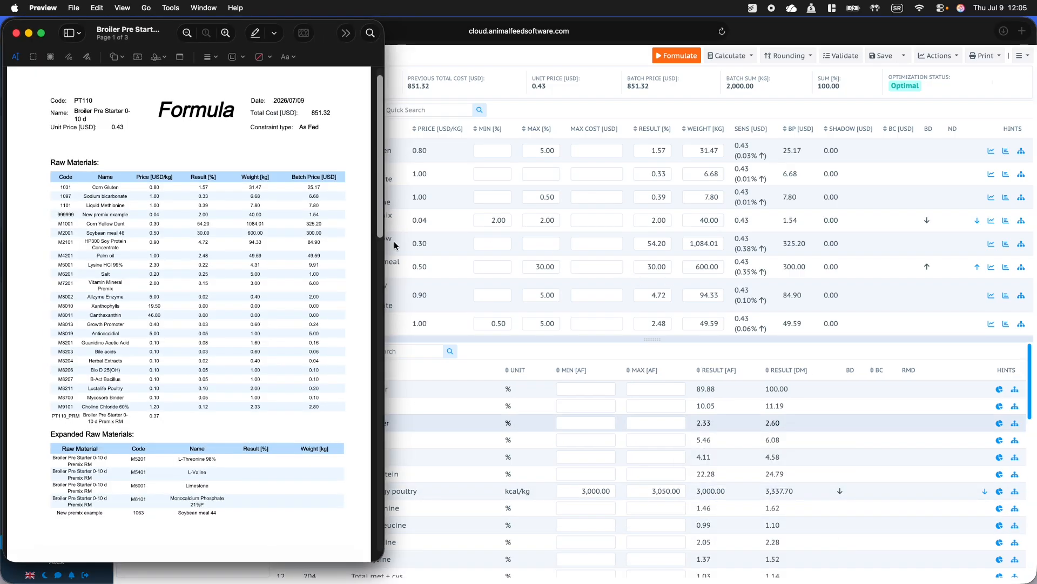
Step: Look through the raw material and nutrient tables in the exported formula PDF, then return to the formulation software
scroll(254, 335, down, 10)
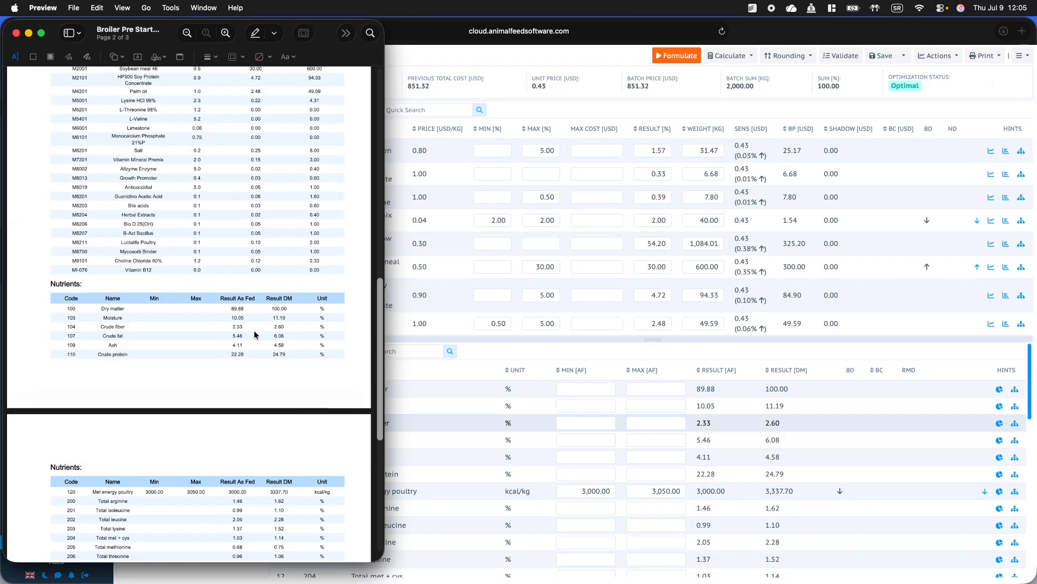
scroll(254, 336, up, 20)
scroll(254, 338, up, 2)
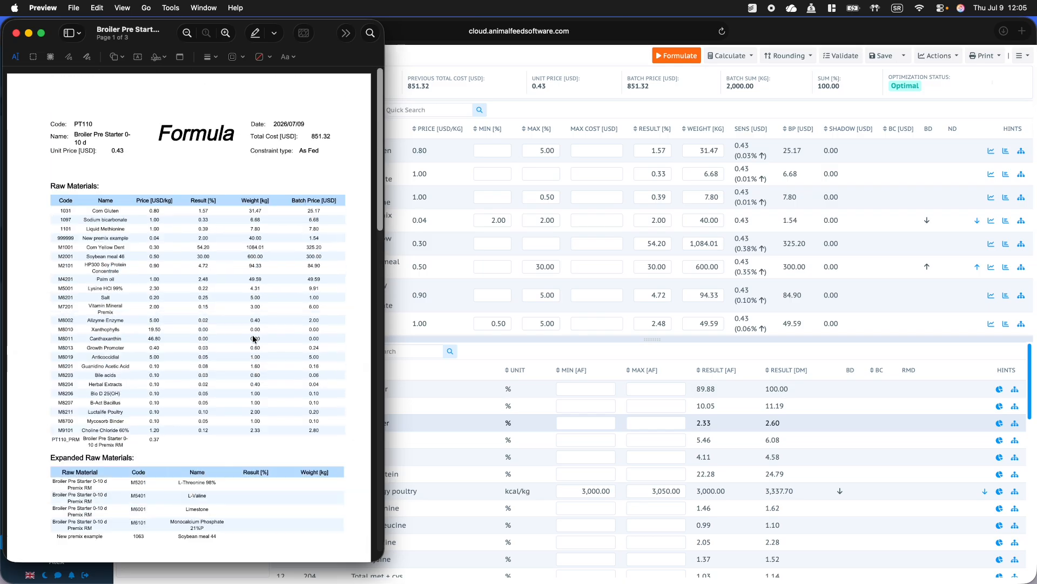
click(383, 143)
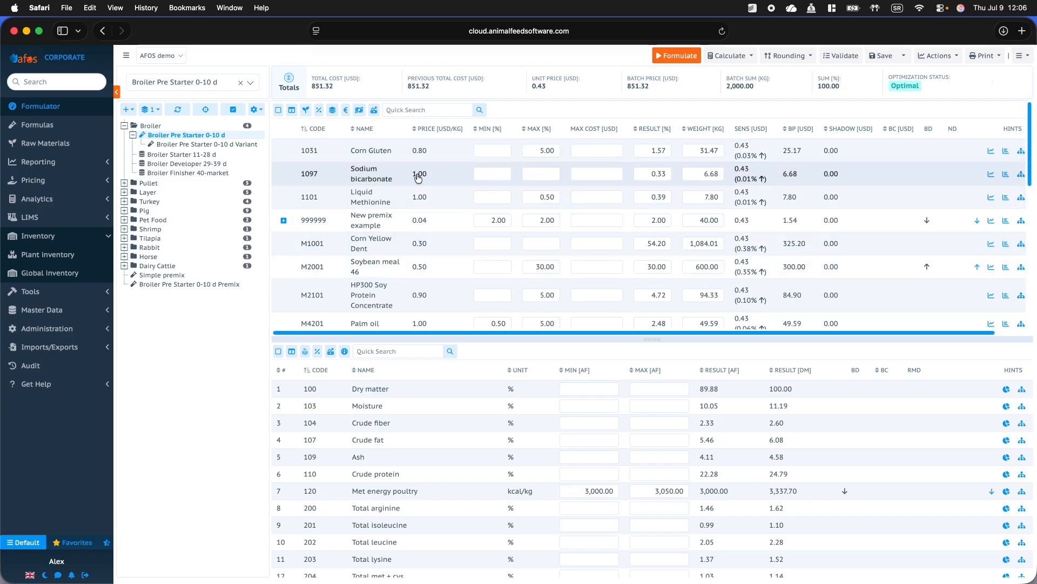
Step: Start a new report in the Report Generator and look over its available components
click(54, 161)
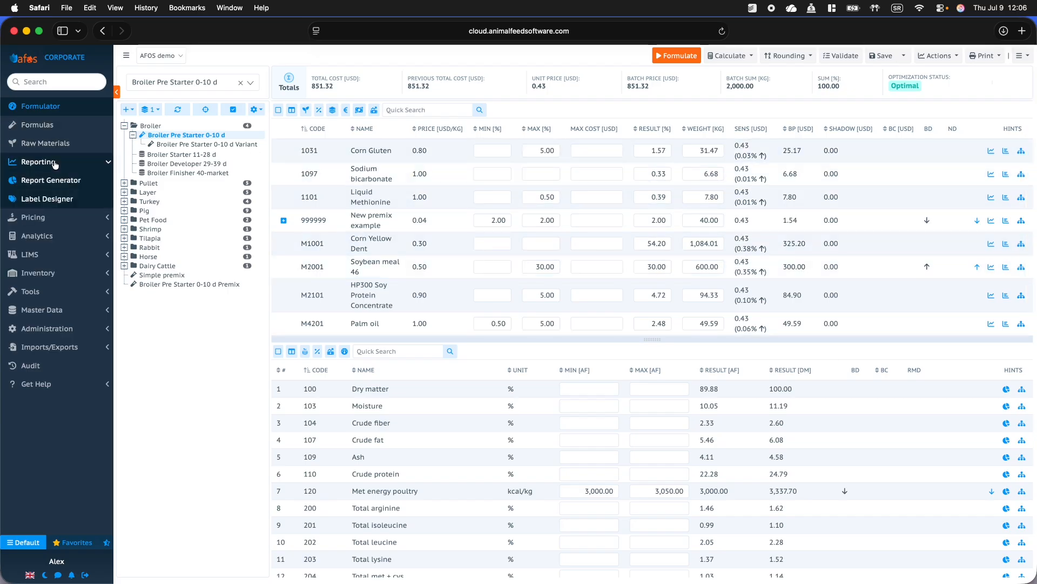
click(56, 182)
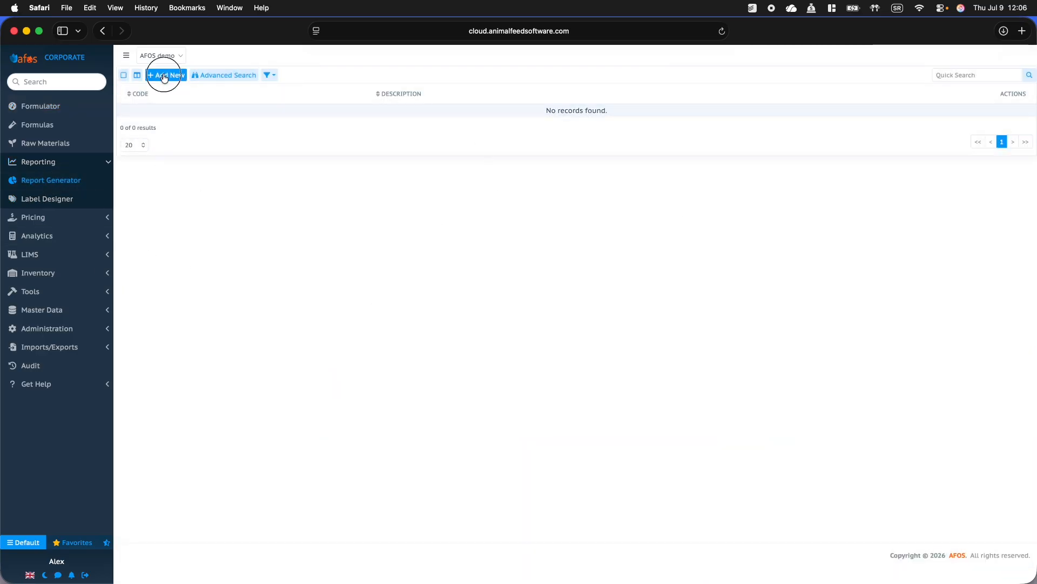
click(162, 76)
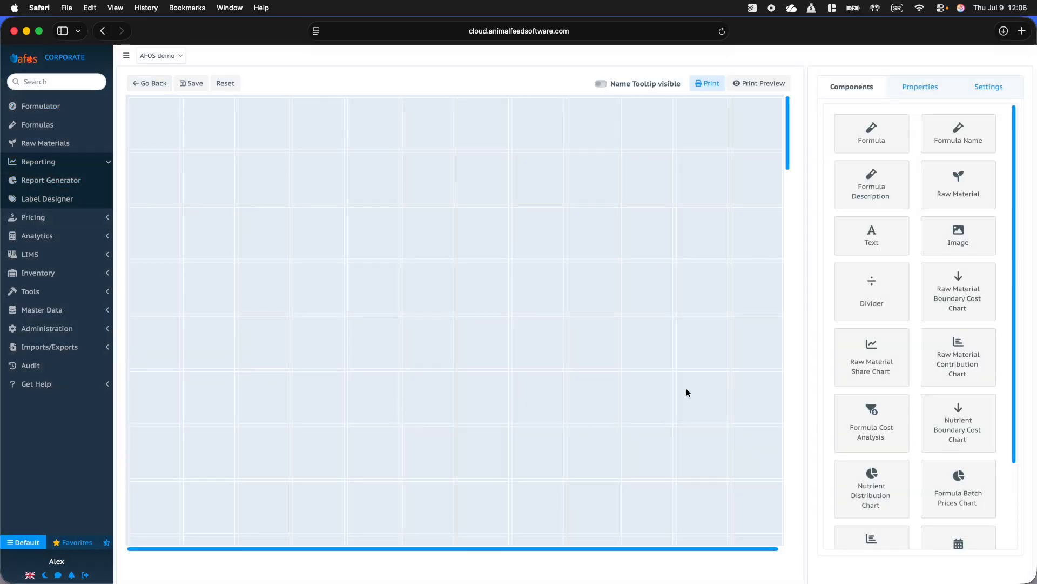
scroll(905, 398, down, 2)
scroll(897, 422, up, 2)
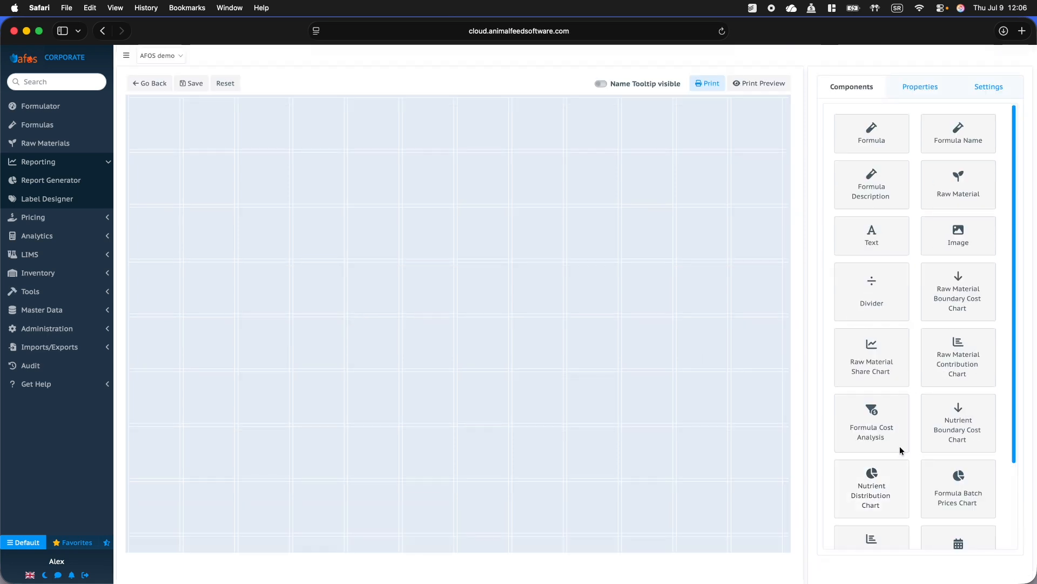
Step: Add a Formula component to the report layout and browse the formulas available for it
click(869, 139)
click(901, 160)
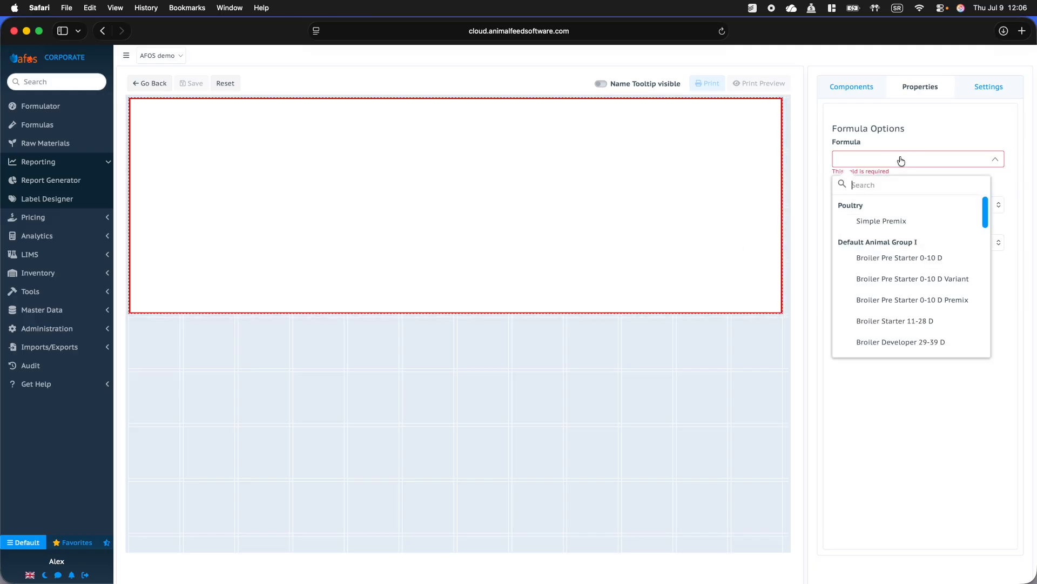
scroll(871, 290, down, 5)
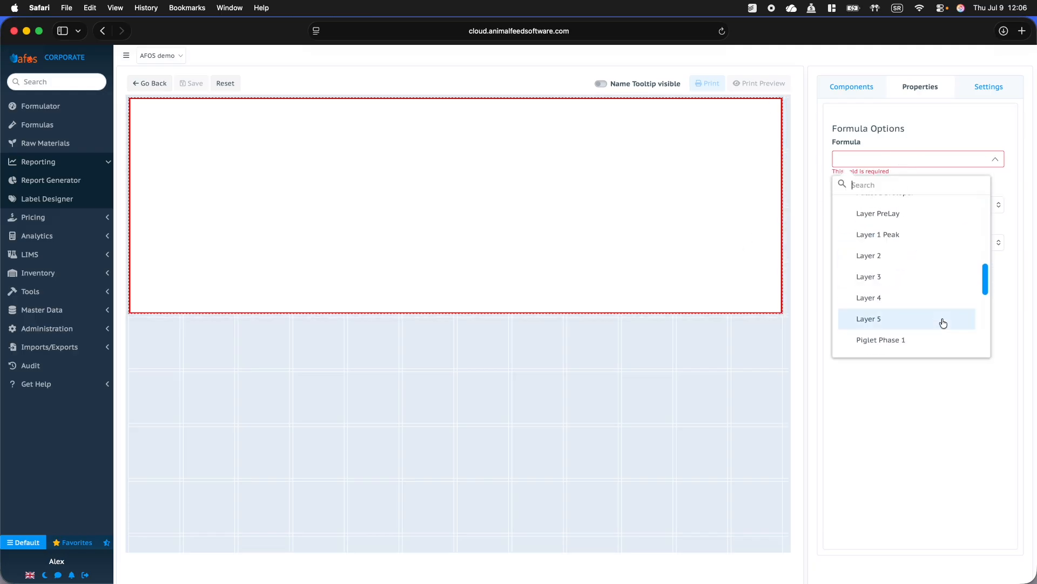
Step: Assign the Layer 2 formula to the report block, making the block taller and narrowing it to about two thirds of the canvas width
click(898, 257)
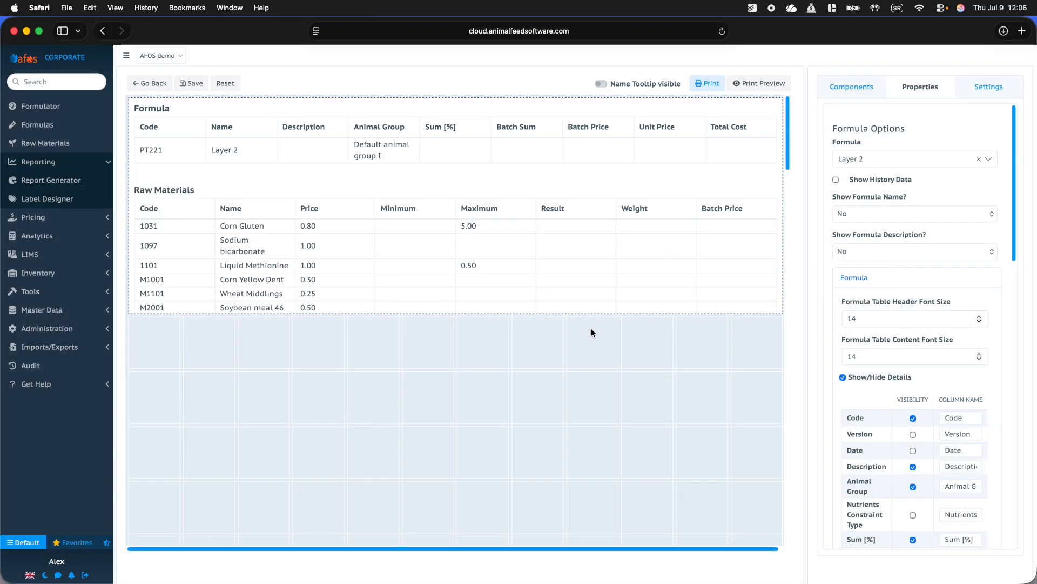
drag(593, 309, 593, 474)
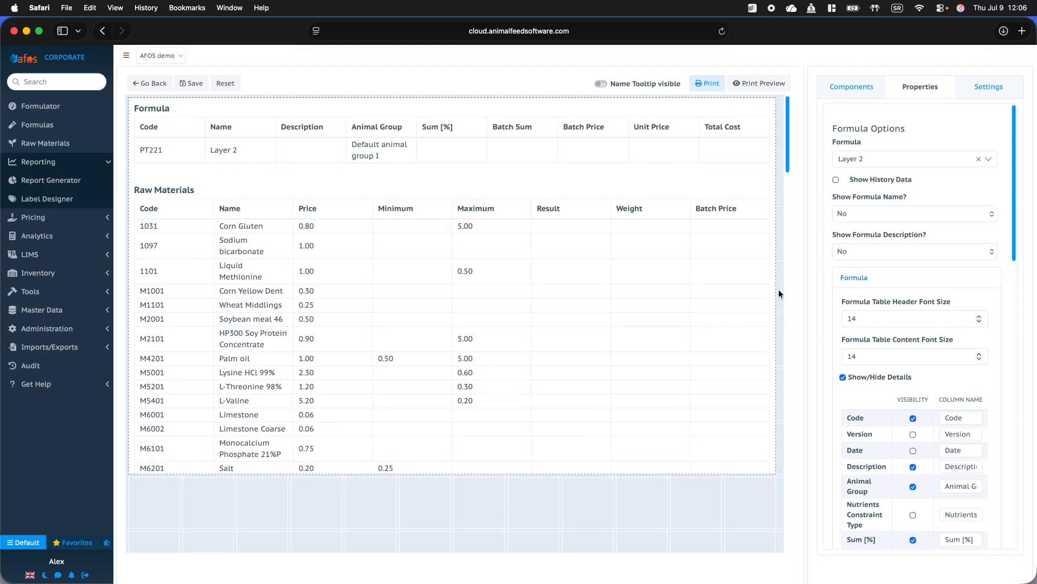
drag(776, 367, 558, 355)
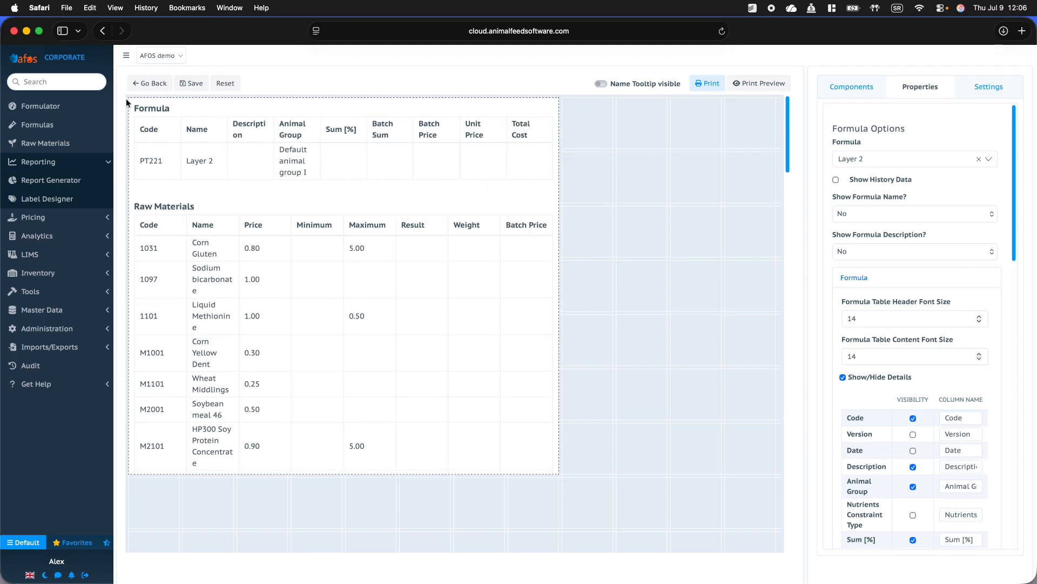
Step: Hide the formula details table of the Layer 2 block, leaving its Raw Materials and Nutrients tables
scroll(232, 254, down, 15)
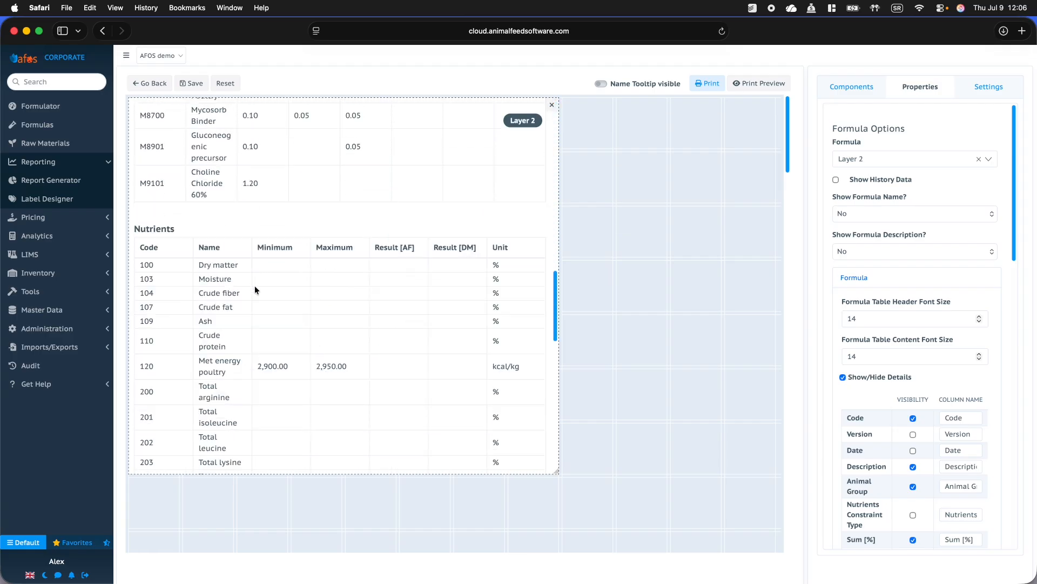
scroll(255, 287, up, 15)
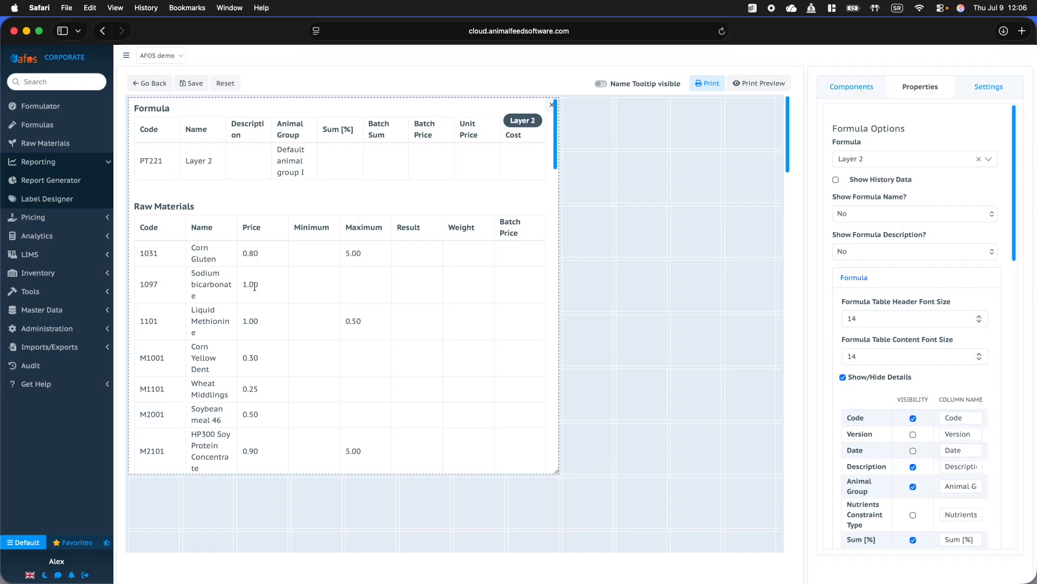
scroll(920, 239, down, 10)
scroll(919, 237, down, 5)
scroll(918, 237, up, 15)
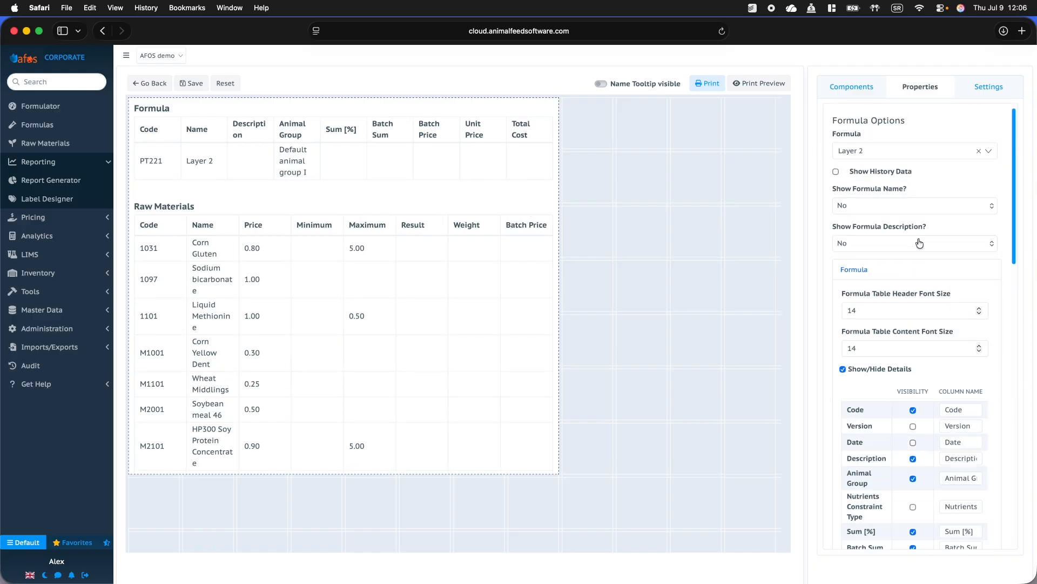
scroll(920, 243, up, 1)
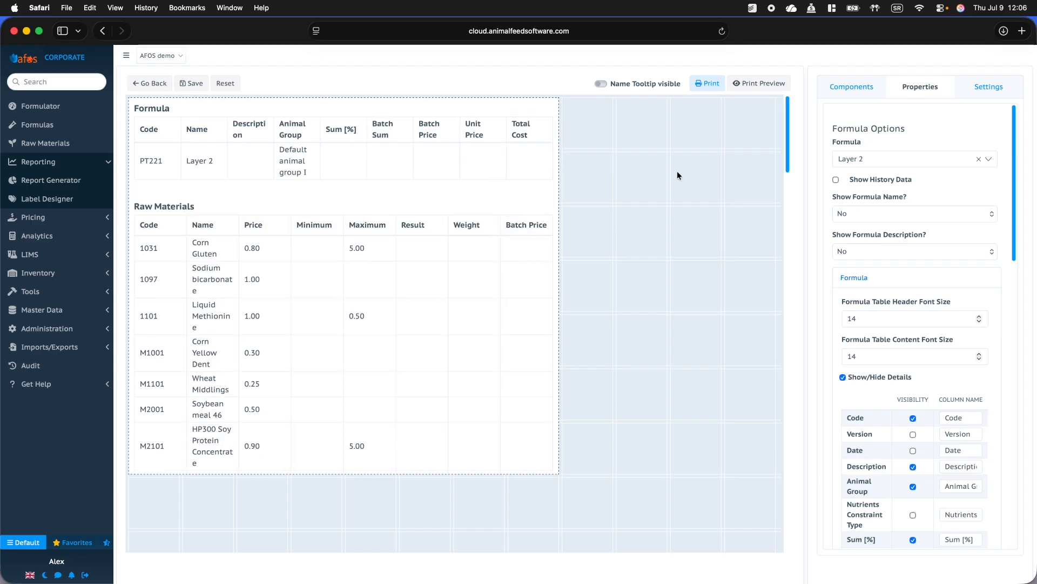
click(843, 377)
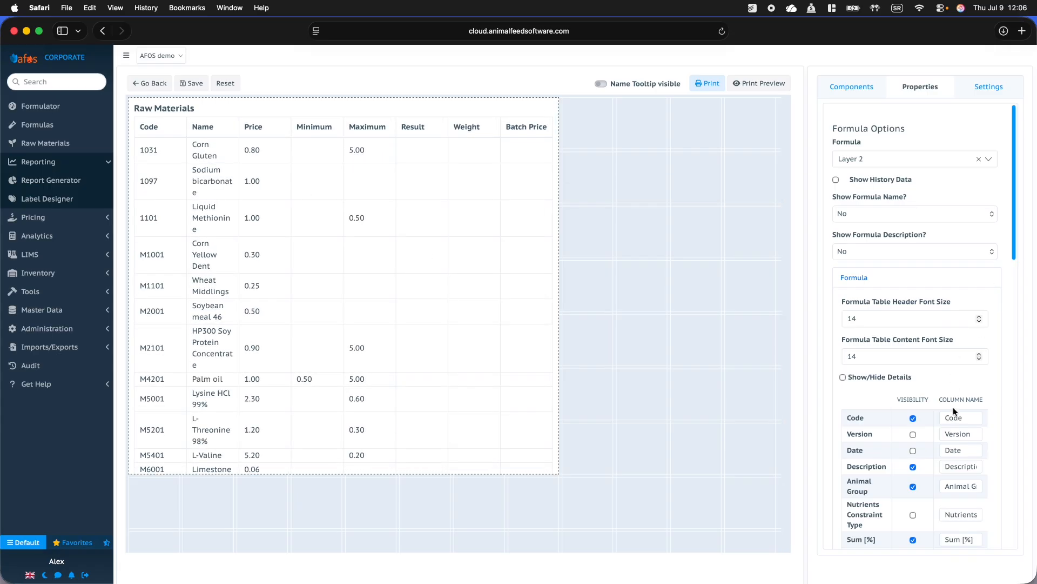
Step: Try turning off the zero values option of the Raw Materials table and restore it
scroll(952, 409, down, 10)
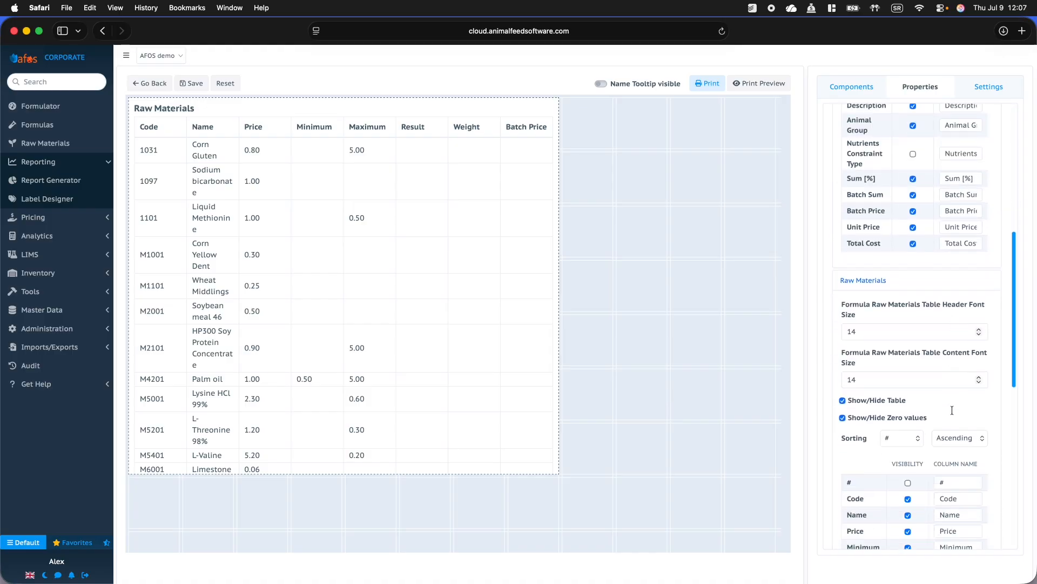
scroll(952, 409, down, 3)
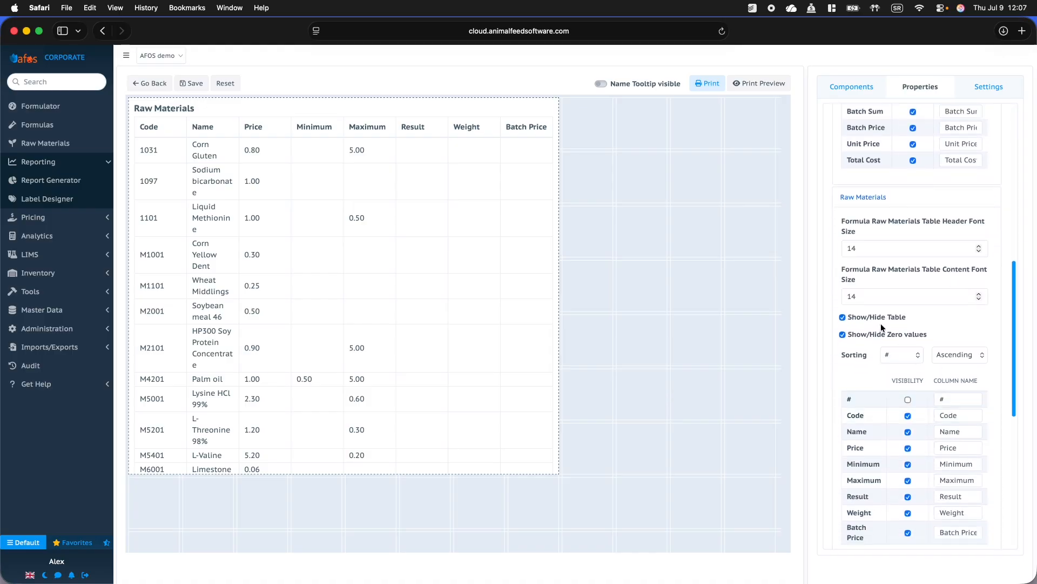
scroll(919, 371, down, 1)
click(884, 305)
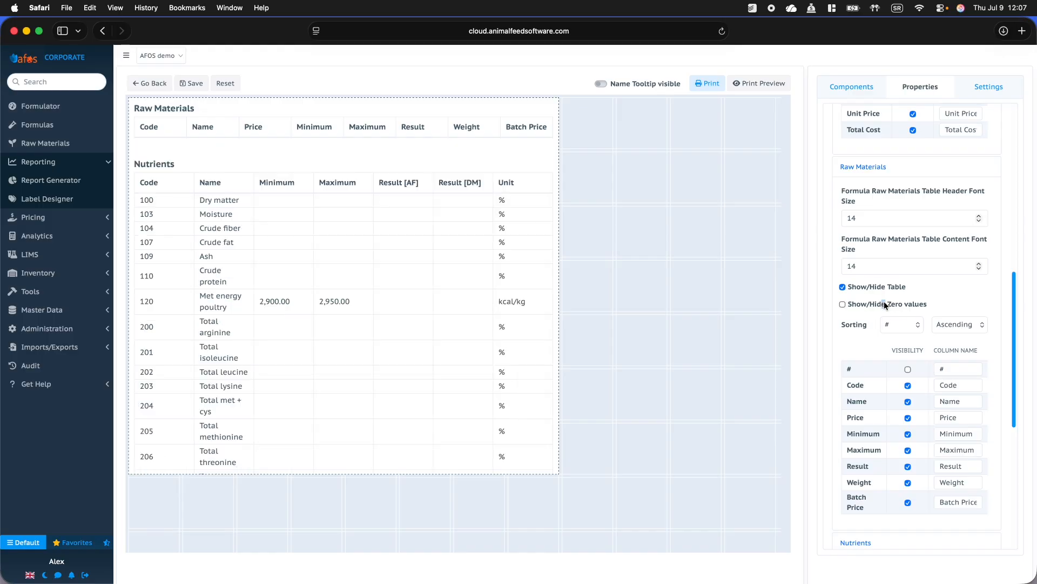
click(886, 306)
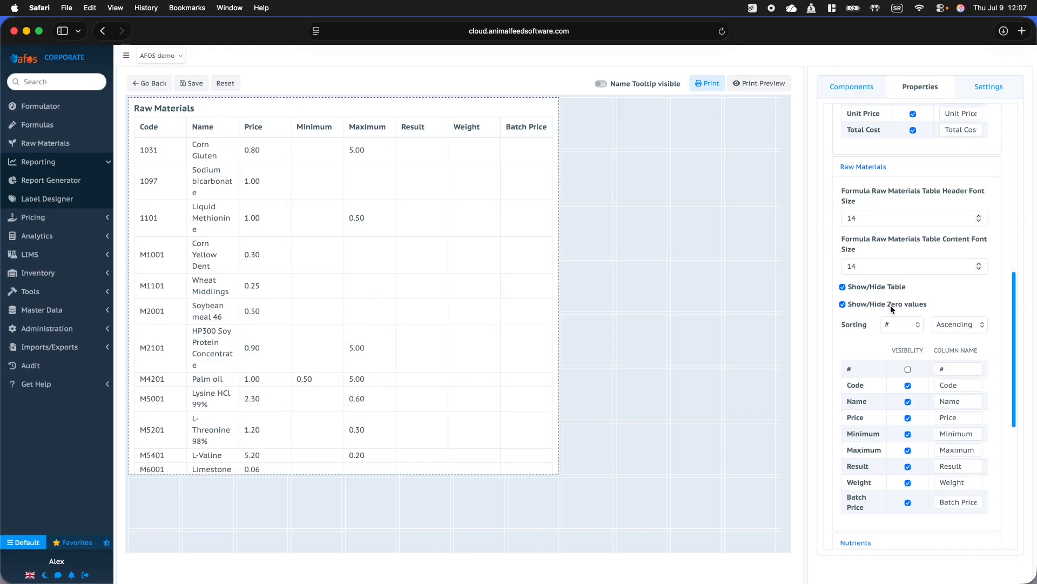
Step: Hide the Price, Minimum and Maximum columns of the Raw Materials table
click(908, 418)
click(908, 434)
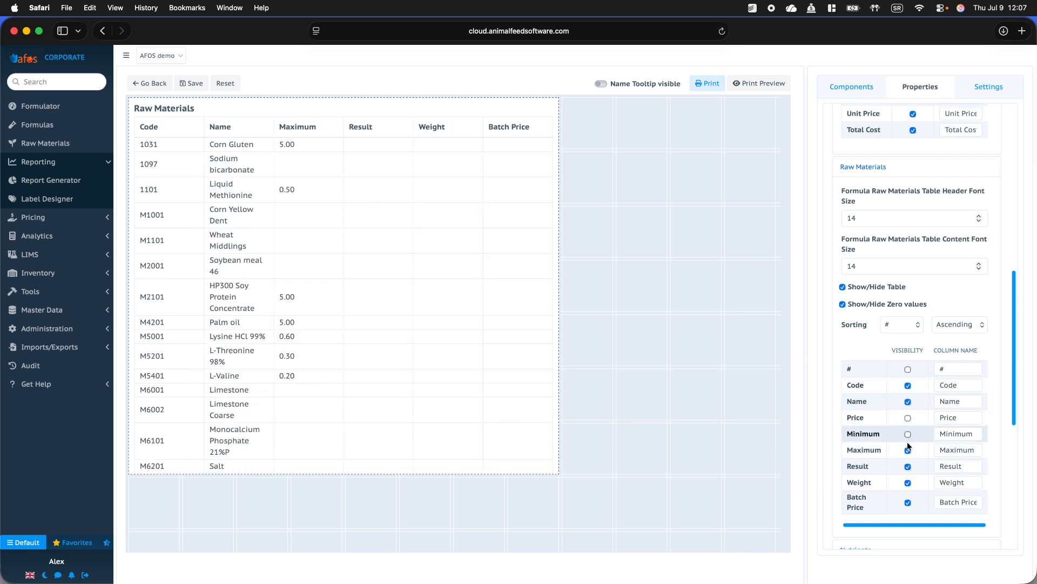
click(908, 449)
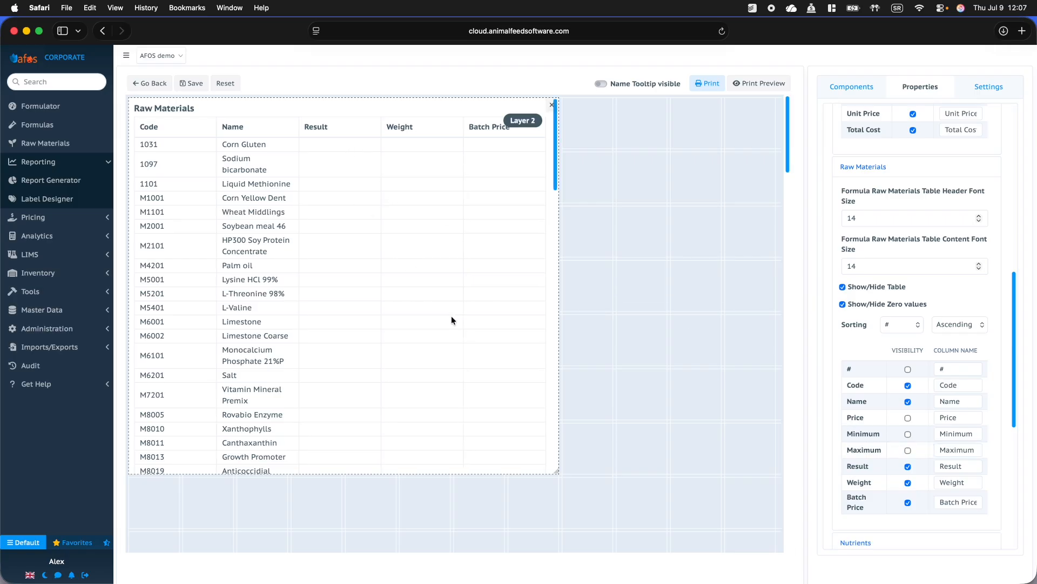
Step: Hide the Minimum and Maximum columns of the Nutrients table
scroll(447, 326, down, 10)
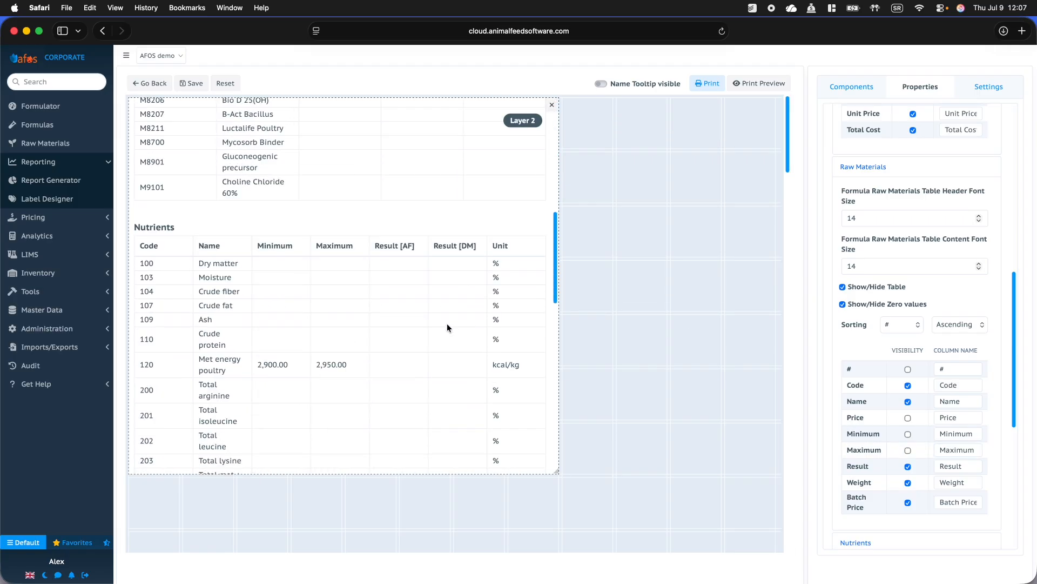
scroll(880, 413, down, 6)
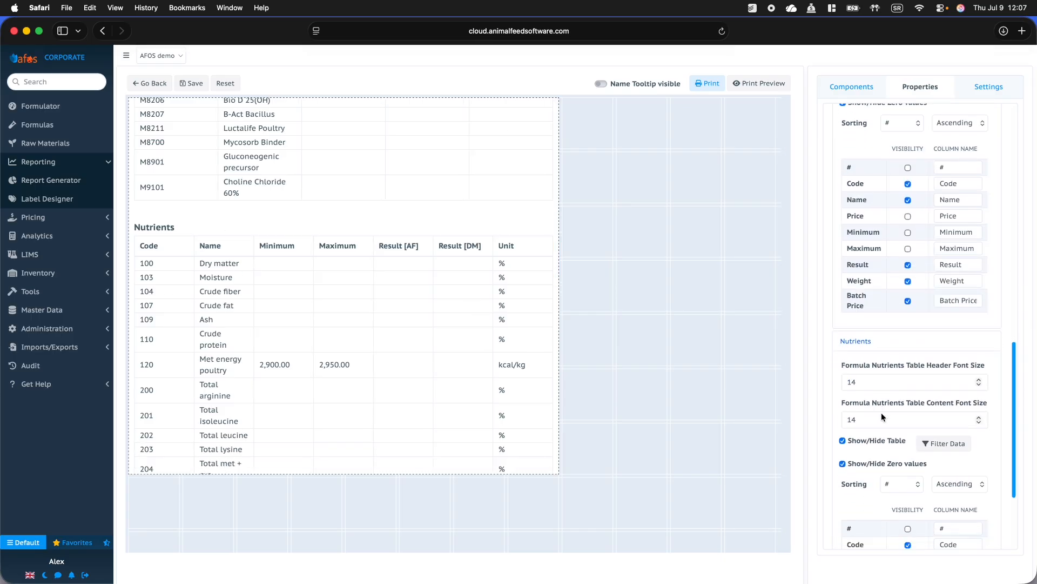
scroll(894, 414, down, 2)
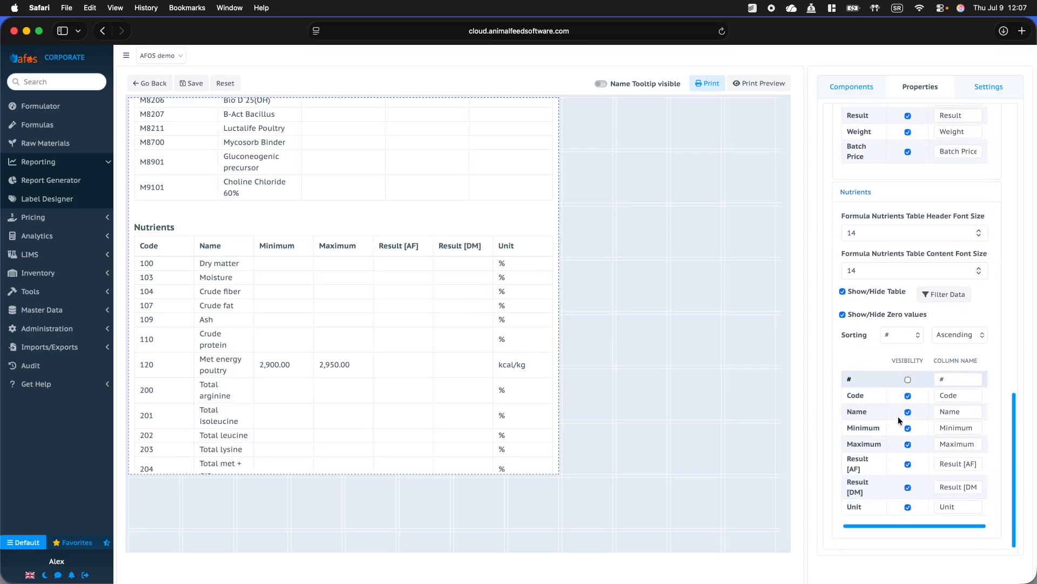
click(908, 428)
click(907, 444)
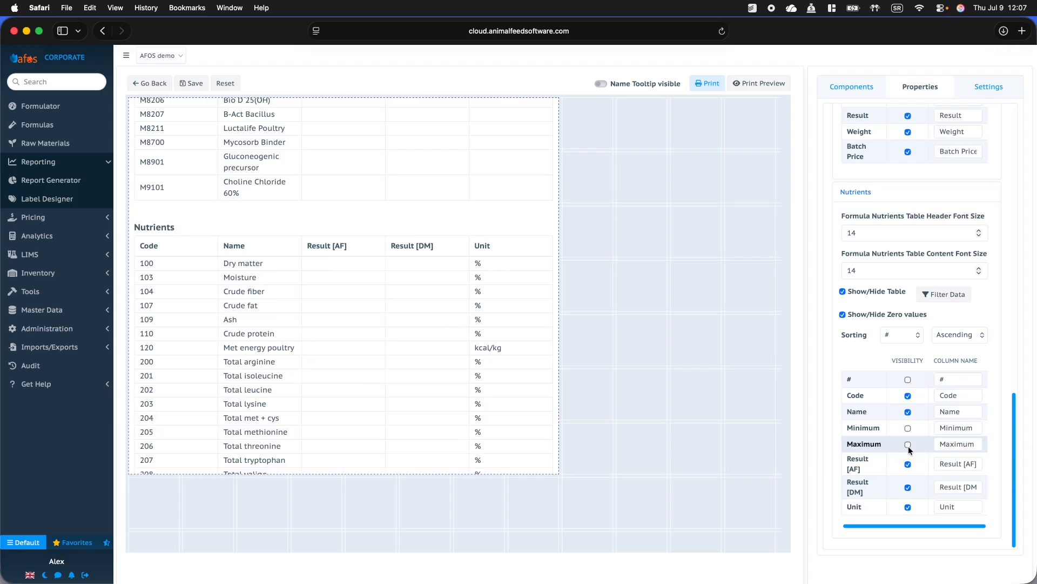
click(323, 321)
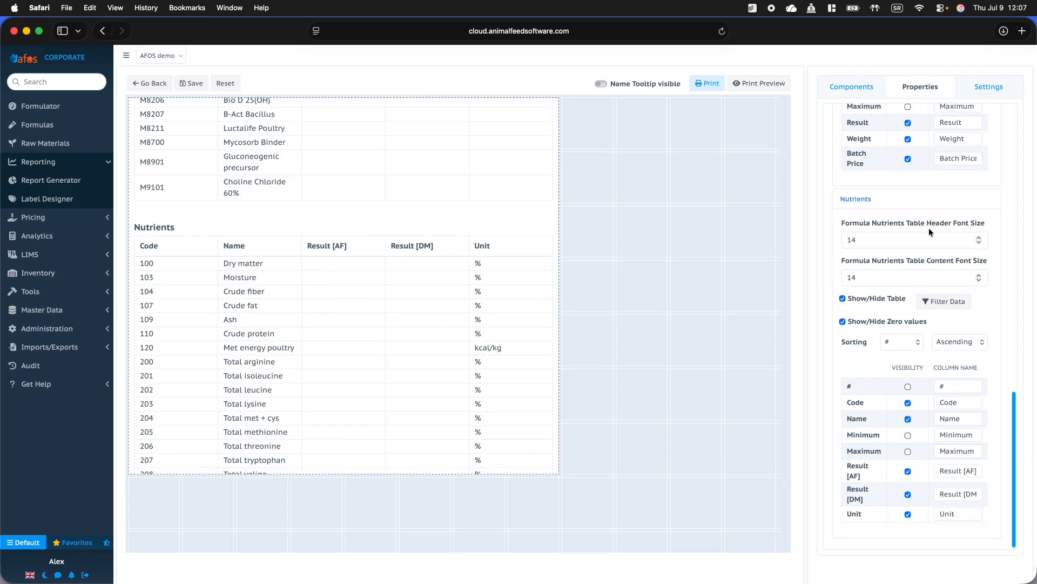
Step: Add a Raw Material Share Chart to the report below the Layer 2 formula block
click(852, 87)
scroll(905, 287, down, 5)
scroll(905, 287, up, 4)
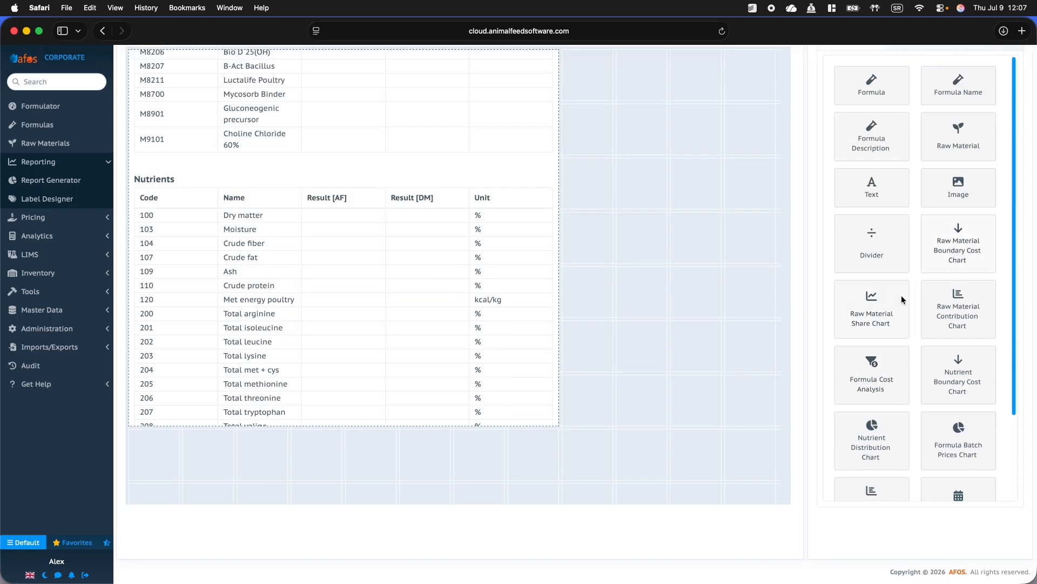
scroll(627, 404, down, 5)
scroll(832, 357, up, 2)
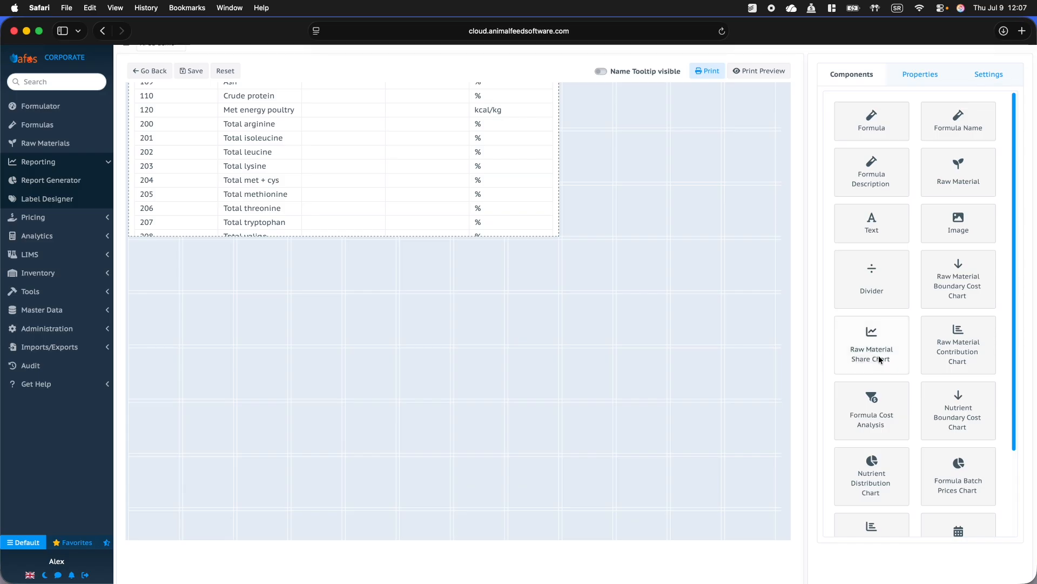
drag(871, 347, 452, 331)
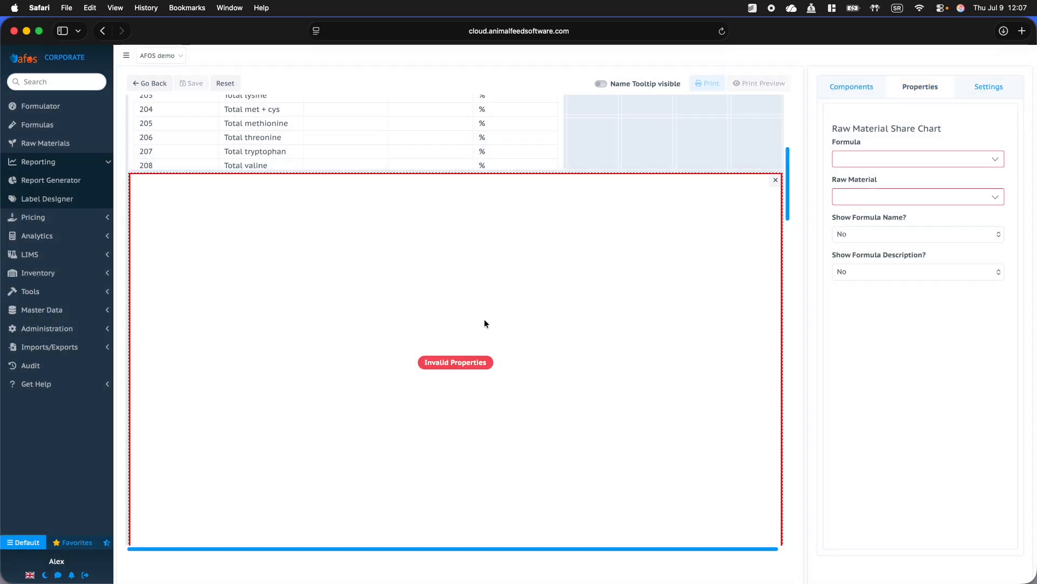
Step: Set the share chart's formula to Simple premix and its raw material to Corn Yellow Dent
click(884, 163)
click(880, 220)
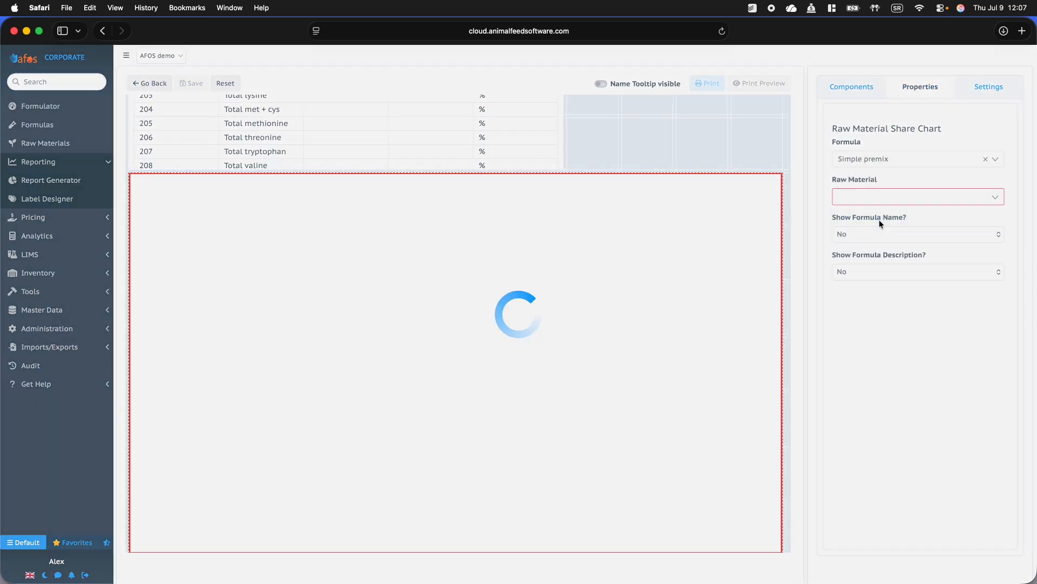
click(896, 199)
click(885, 258)
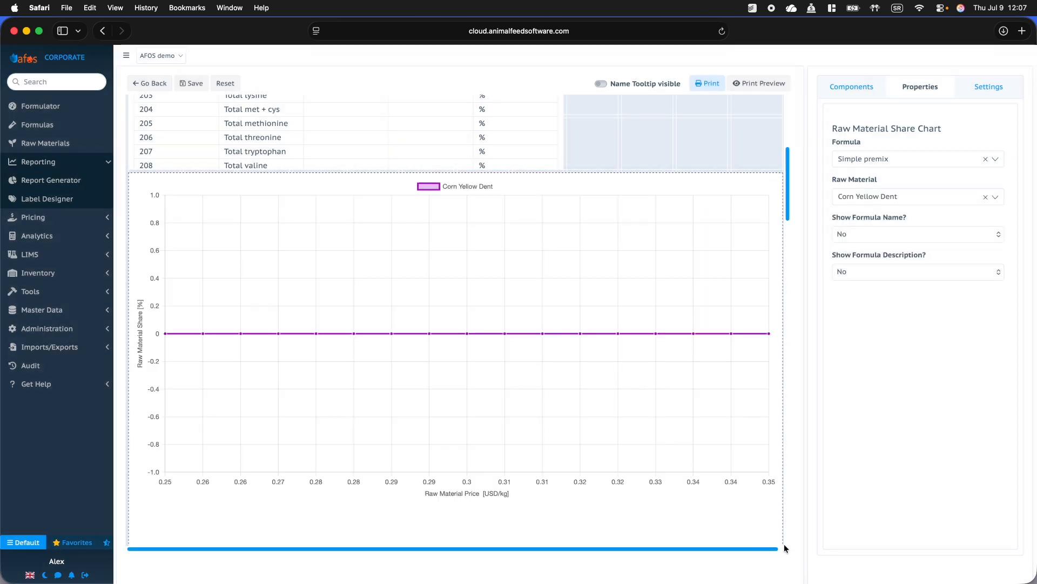
Step: Shrink the share chart and place it beside the top of the Layer 2 tables, sized to fill the remaining canvas width
scroll(746, 276, down, 1)
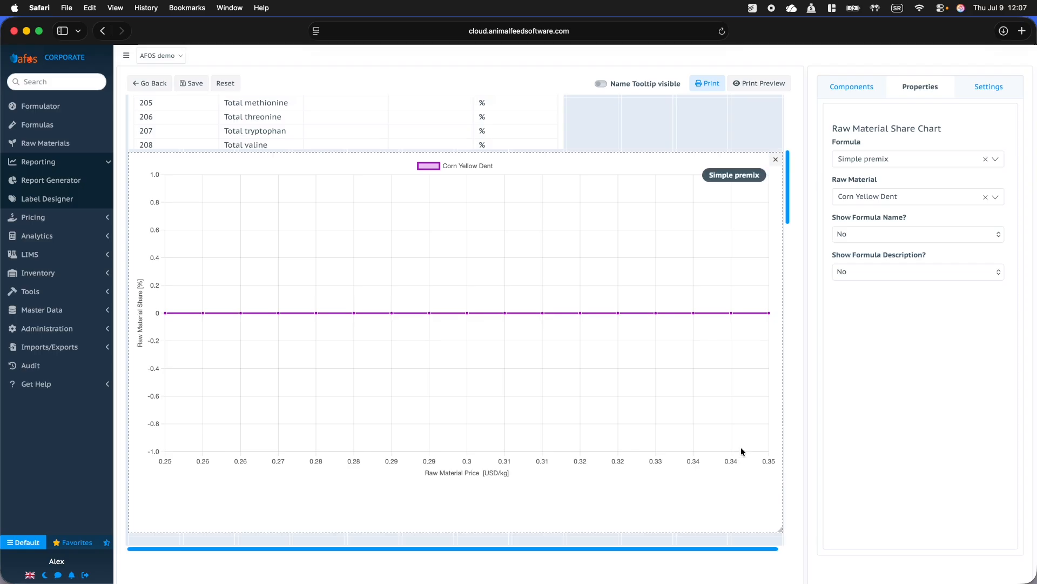
scroll(785, 292, down, 5)
drag(780, 300, 282, 185)
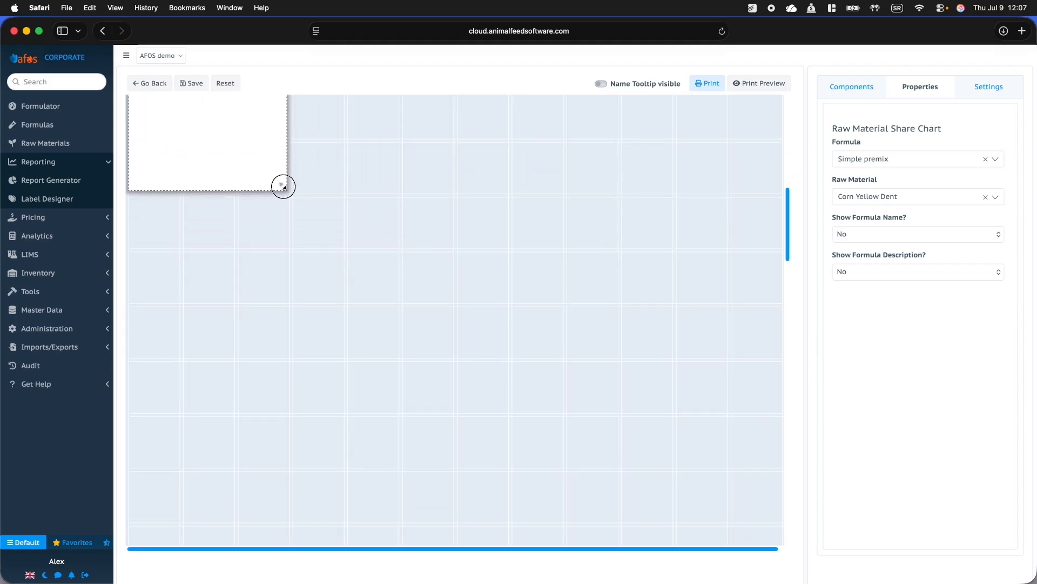
drag(250, 354, 643, 287)
drag(720, 271, 782, 258)
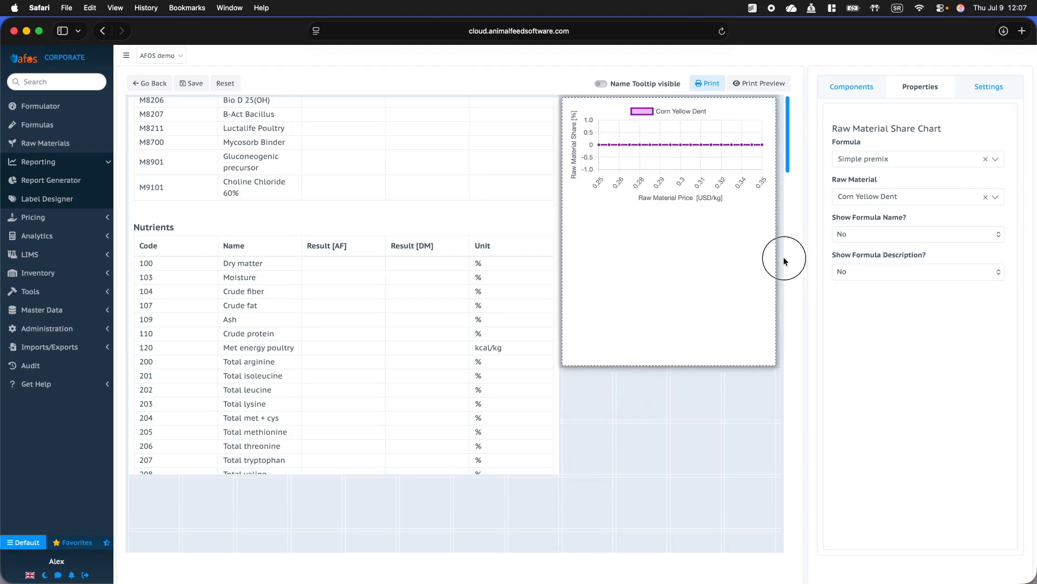
drag(681, 365, 679, 250)
scroll(480, 342, up, 5)
scroll(491, 348, down, 4)
scroll(463, 355, up, 8)
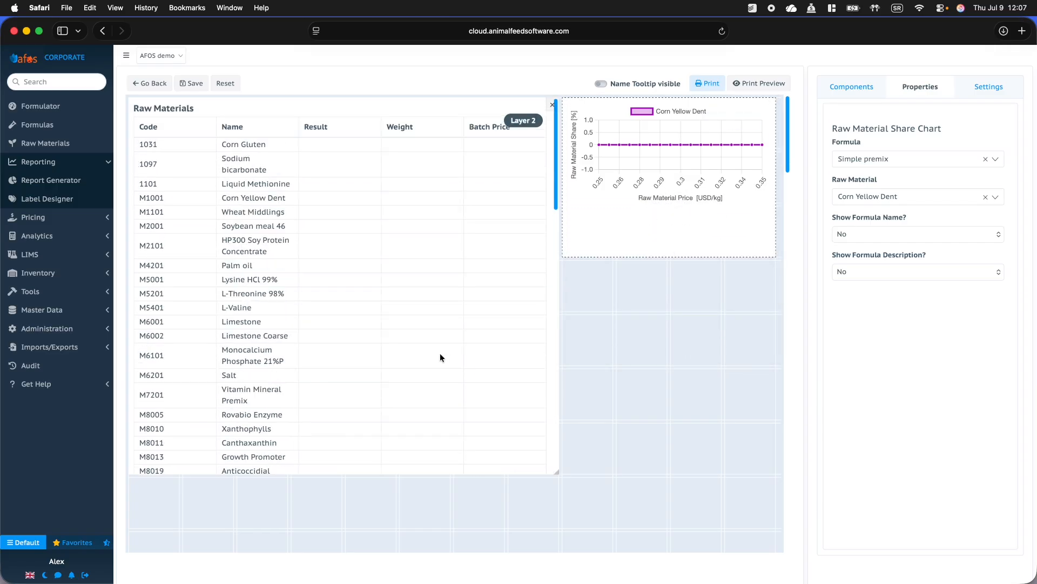
Step: Check the report's print preview, close it and review the available report components
click(848, 90)
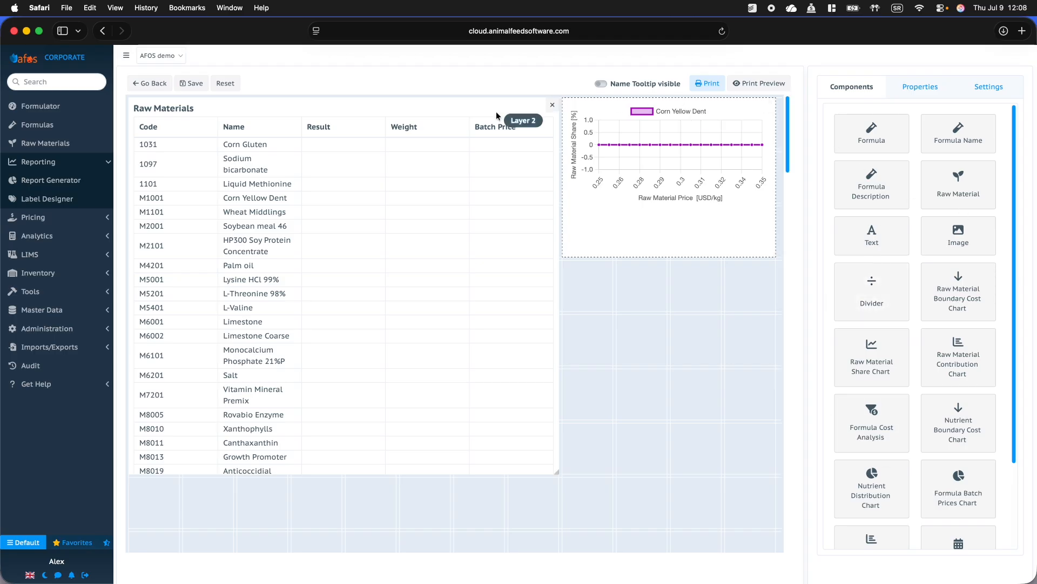
click(770, 85)
scroll(579, 322, down, 20)
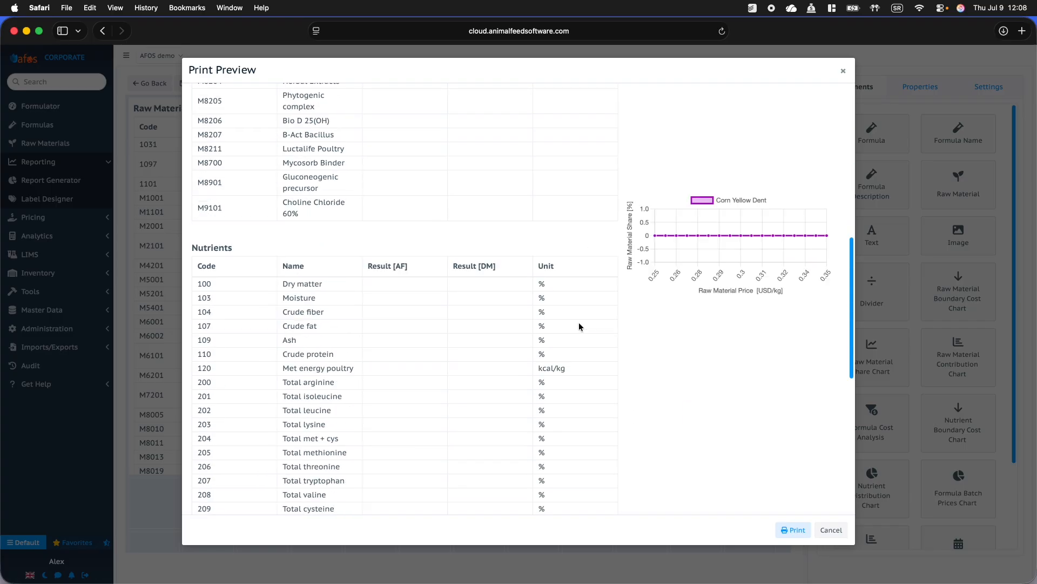
click(844, 70)
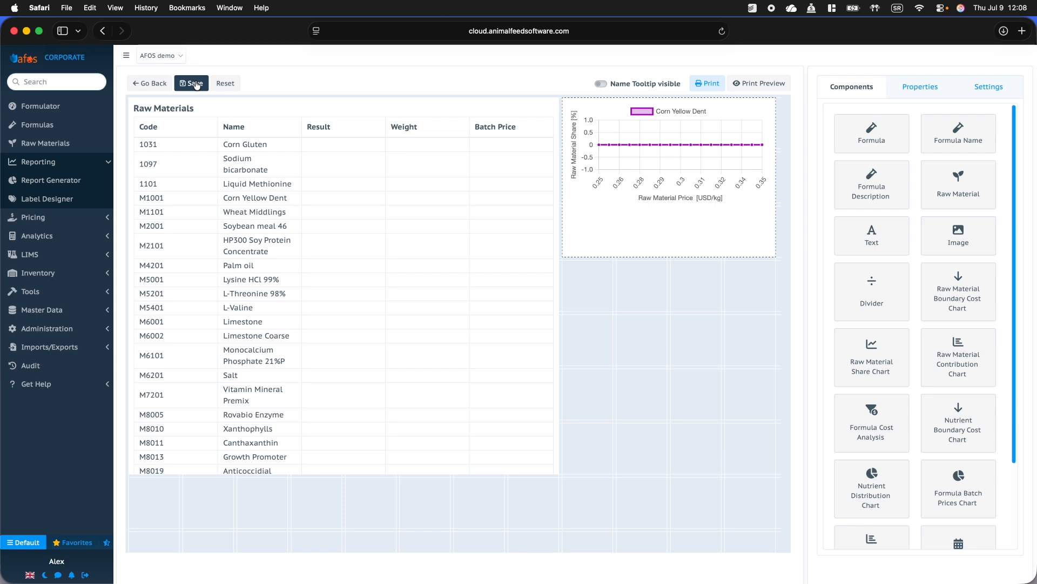
scroll(930, 249, down, 5)
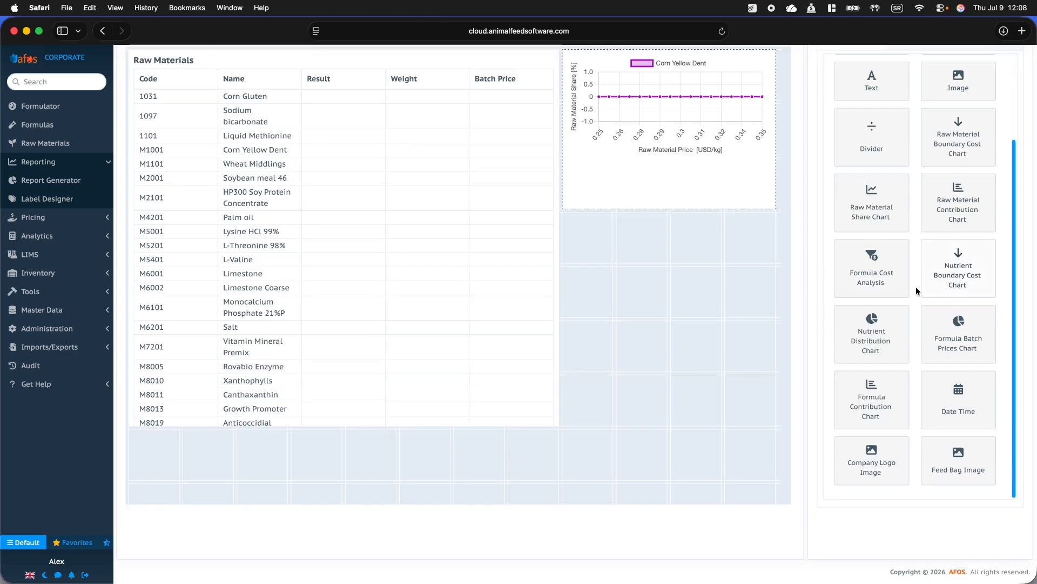
scroll(916, 285, up, 5)
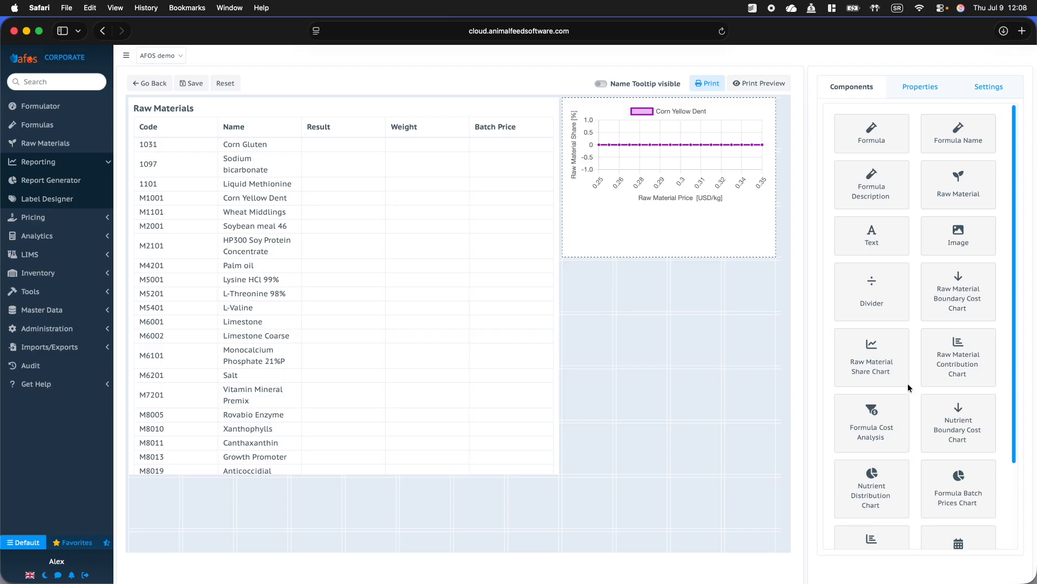
Step: Create a label called "New label" for the Broiler Pre Starter 0-10 d formula, look over its designer and close it
click(47, 199)
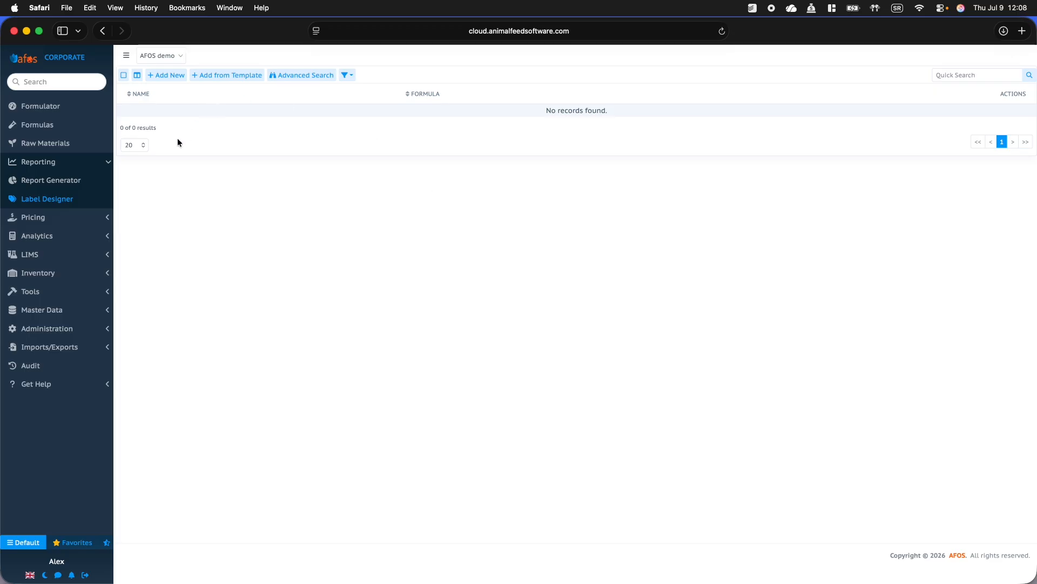
click(172, 76)
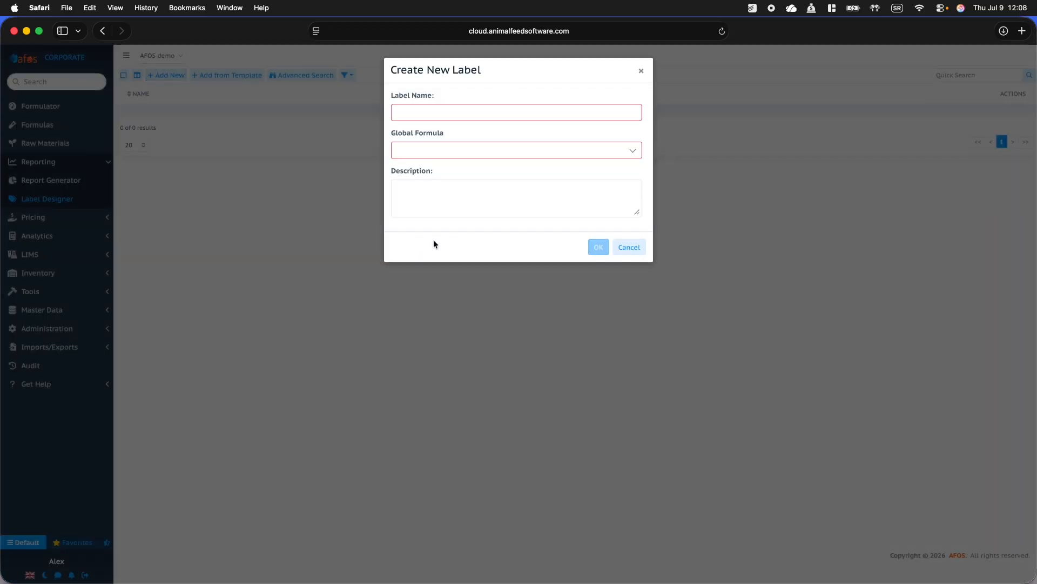
click(464, 113)
text(New label)
key(Tab)
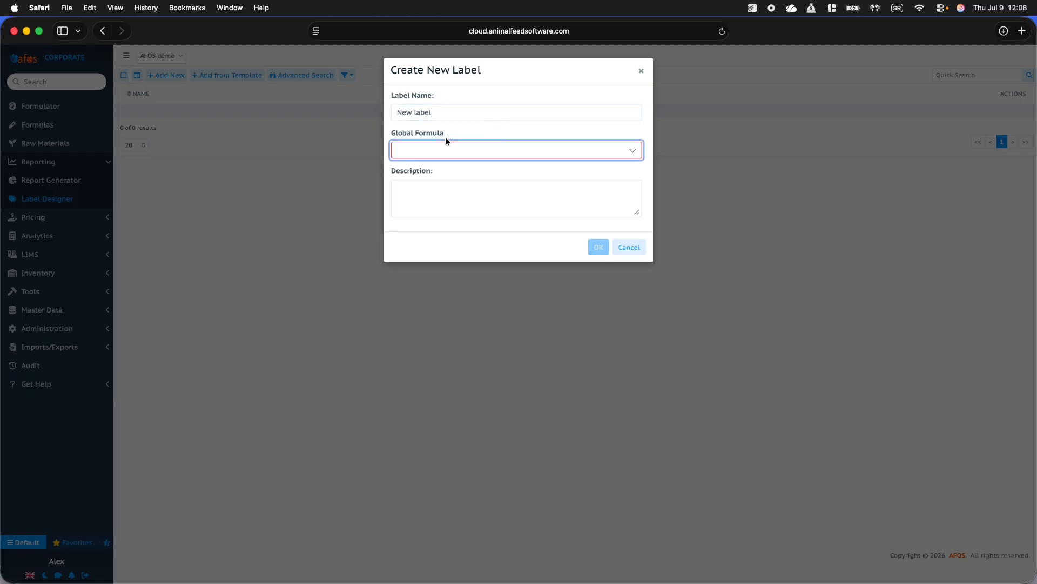
click(446, 150)
click(472, 251)
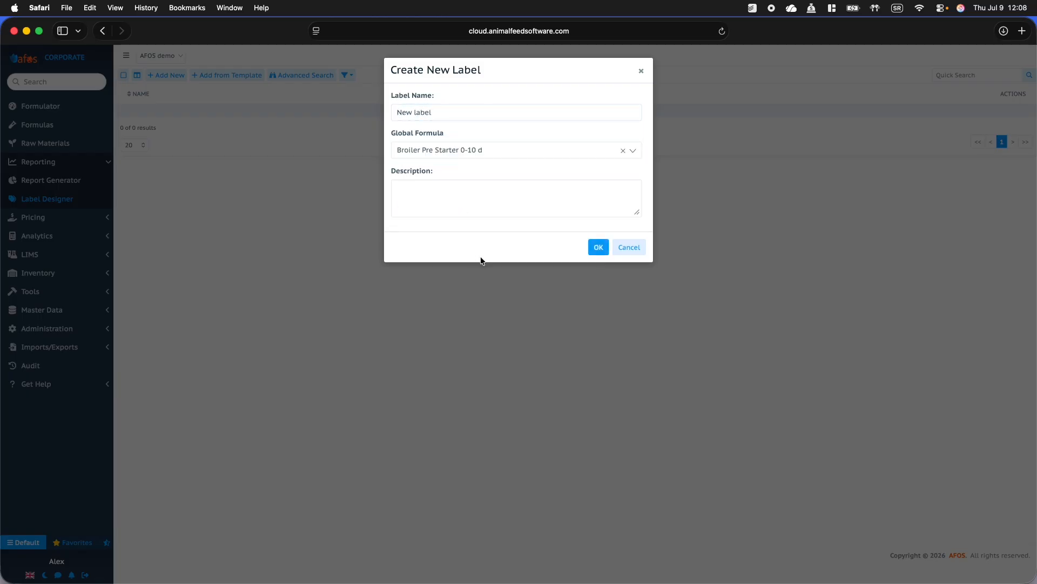
click(604, 248)
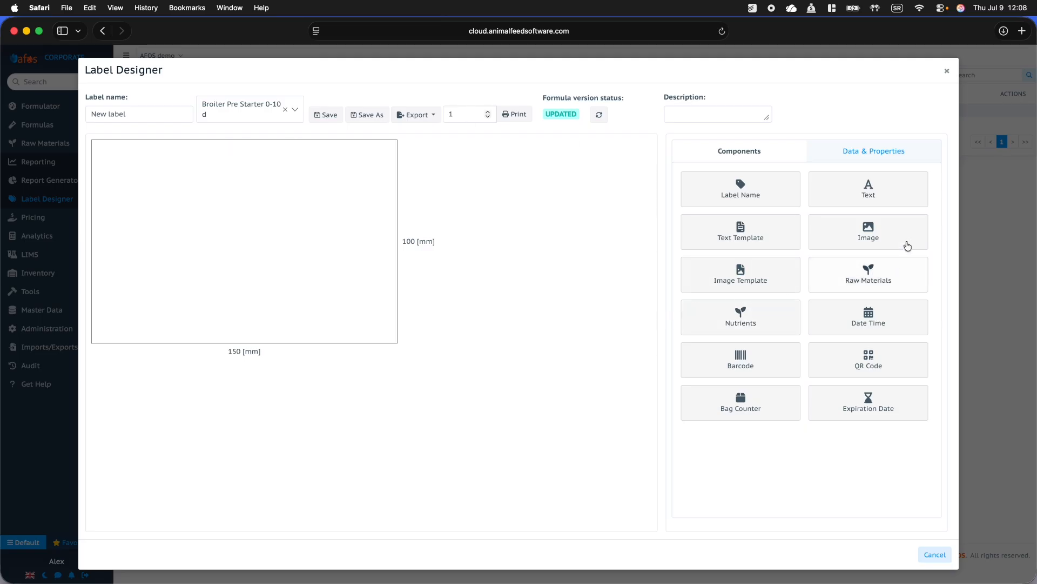
click(946, 73)
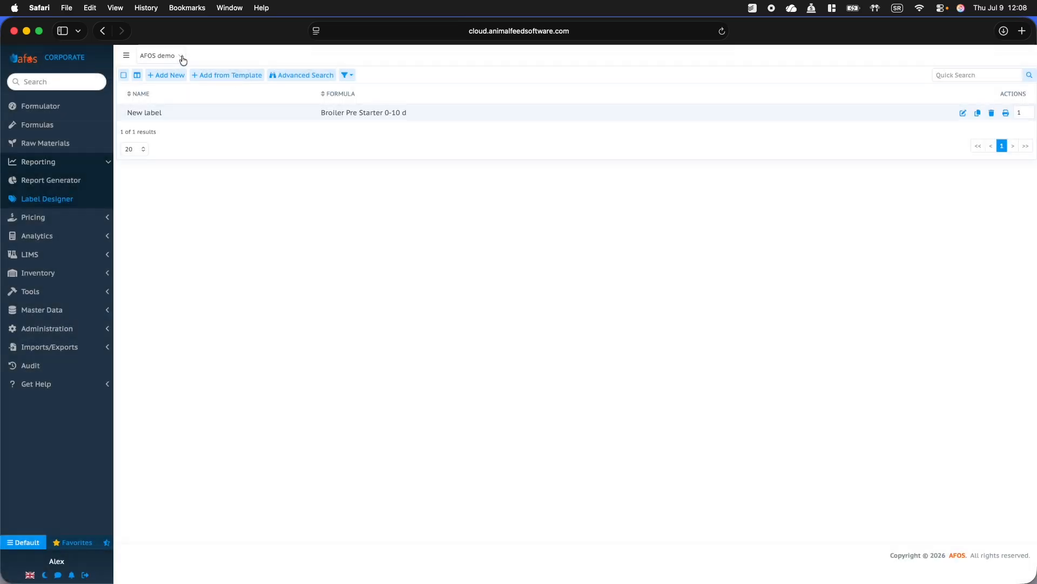
Step: Switch to the Pet Food Demo plant and open its PRODUCT NAME label for editing
click(182, 57)
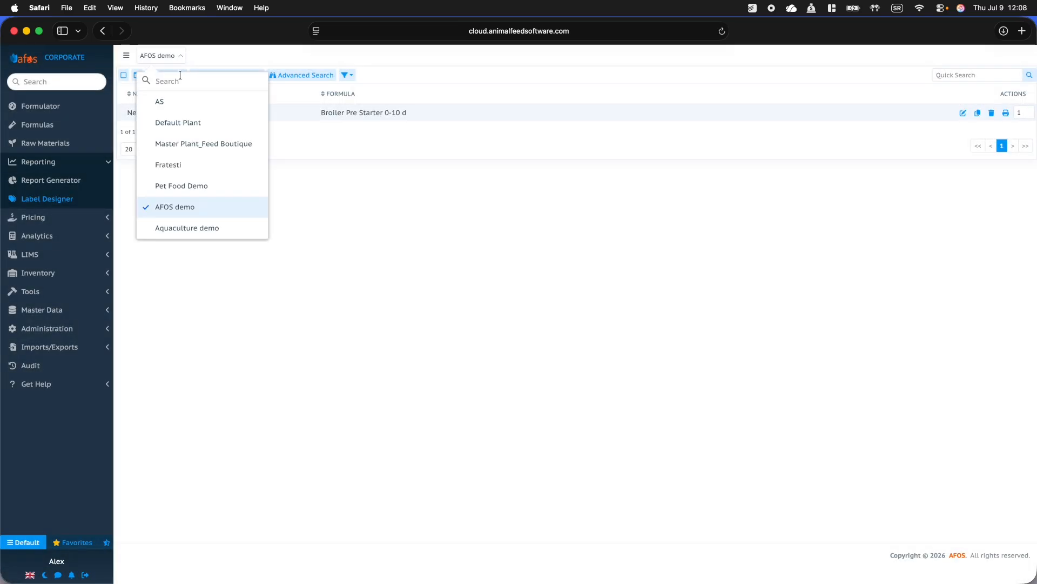
click(203, 186)
click(557, 133)
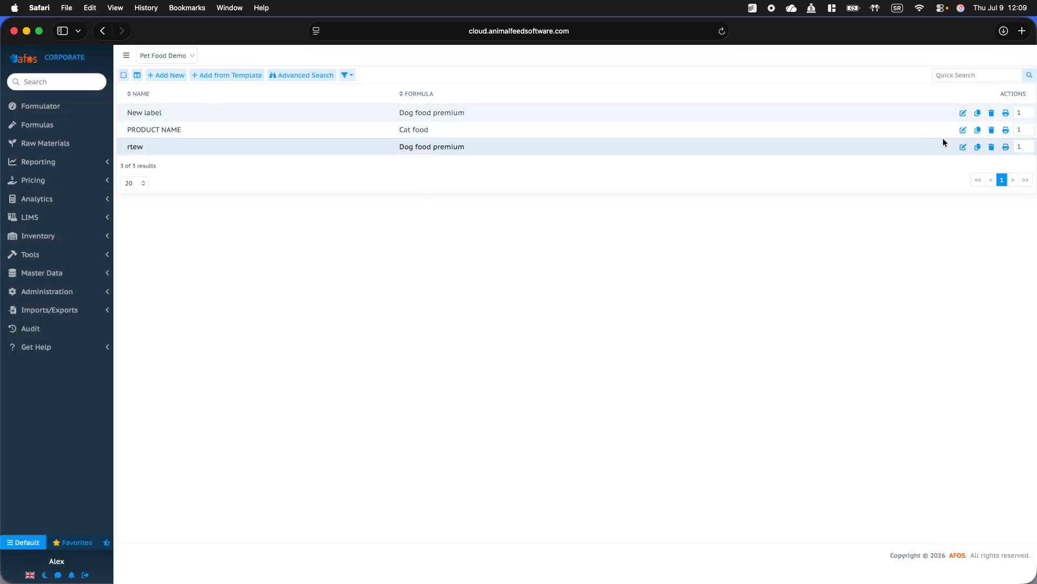
click(963, 130)
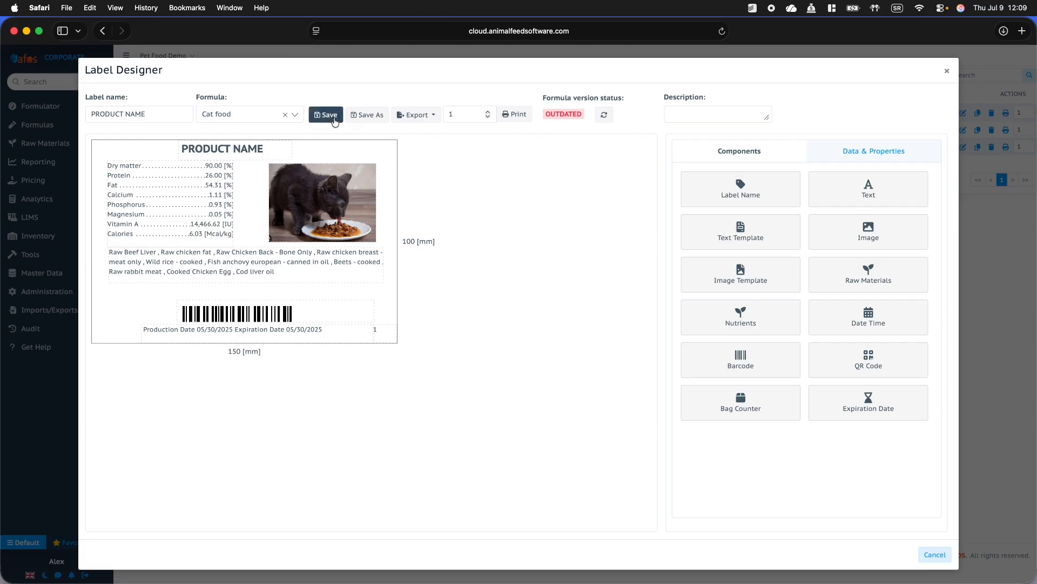
Step: Check the label's export options, sync the label with the latest Cat food formula data, and close the designer
click(429, 120)
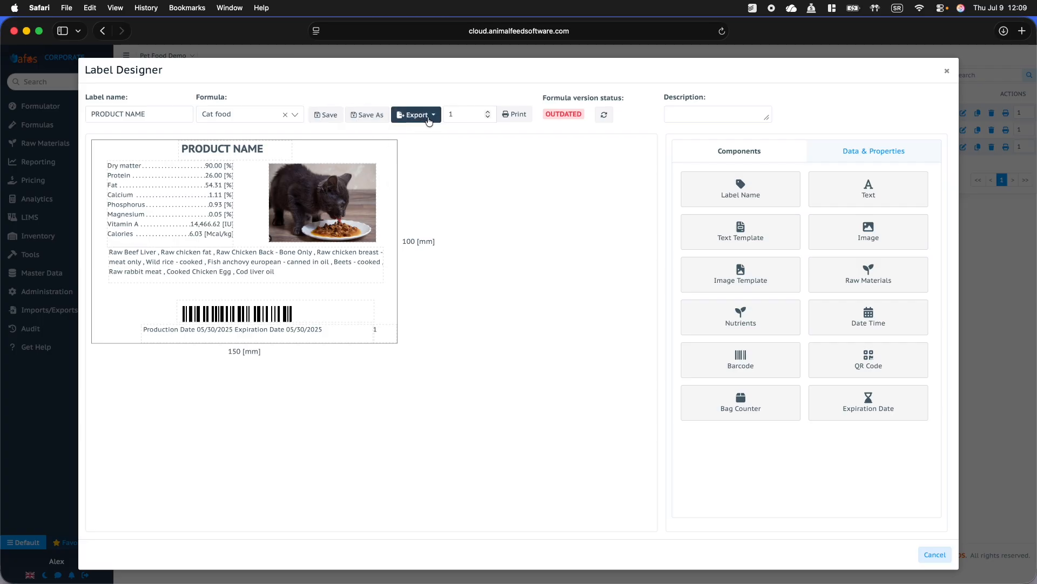
click(492, 169)
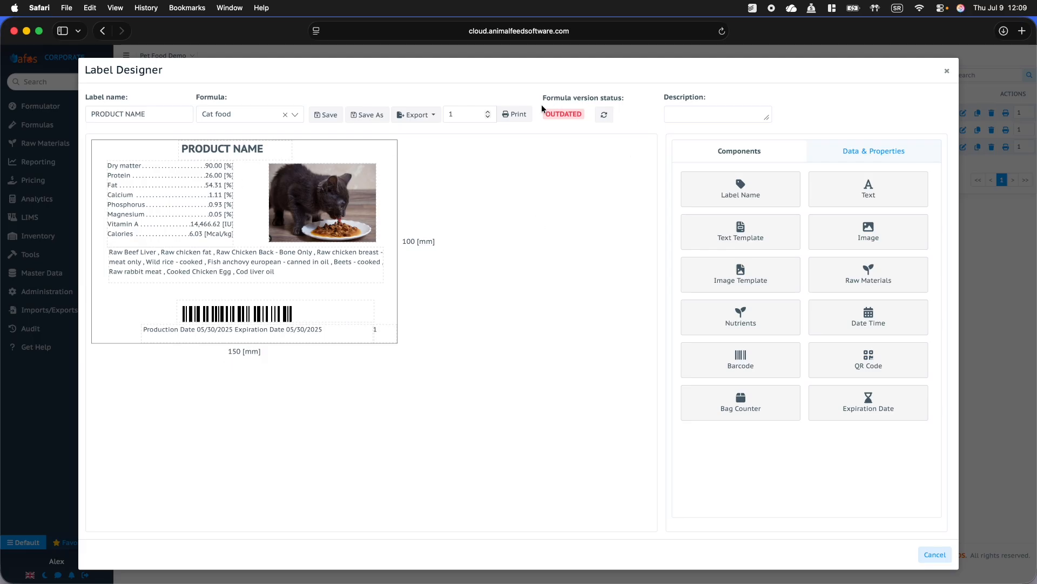
mouse_move(553, 114)
click(603, 115)
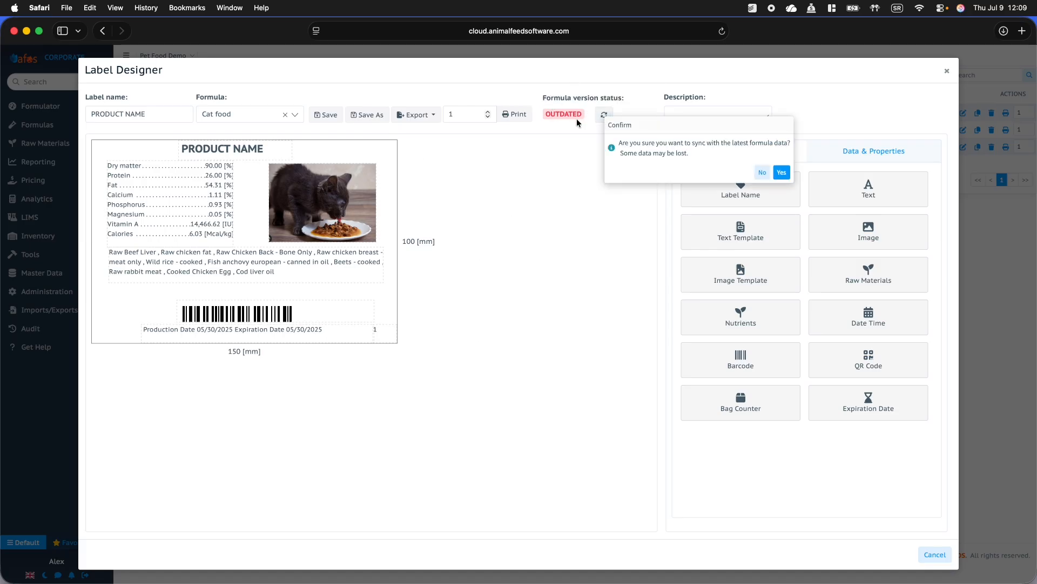
click(782, 173)
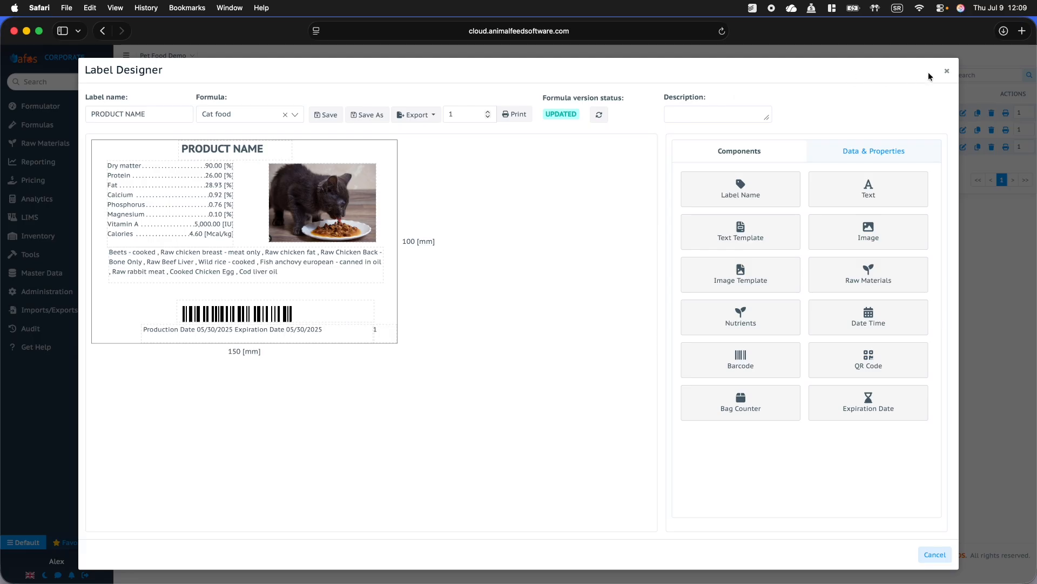
click(946, 71)
Step: Change the active plant back to AFOS demo
click(189, 55)
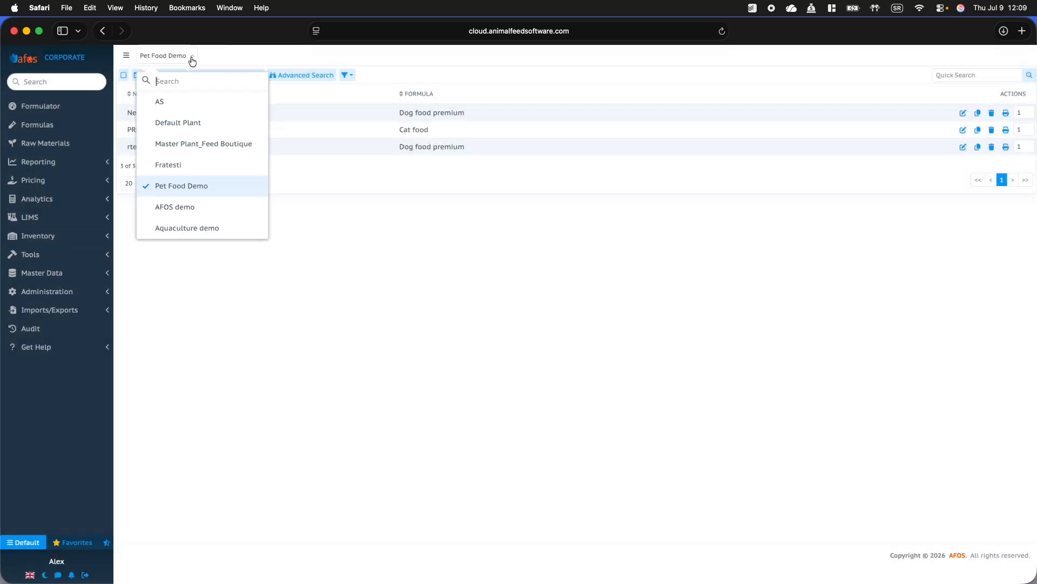
click(201, 207)
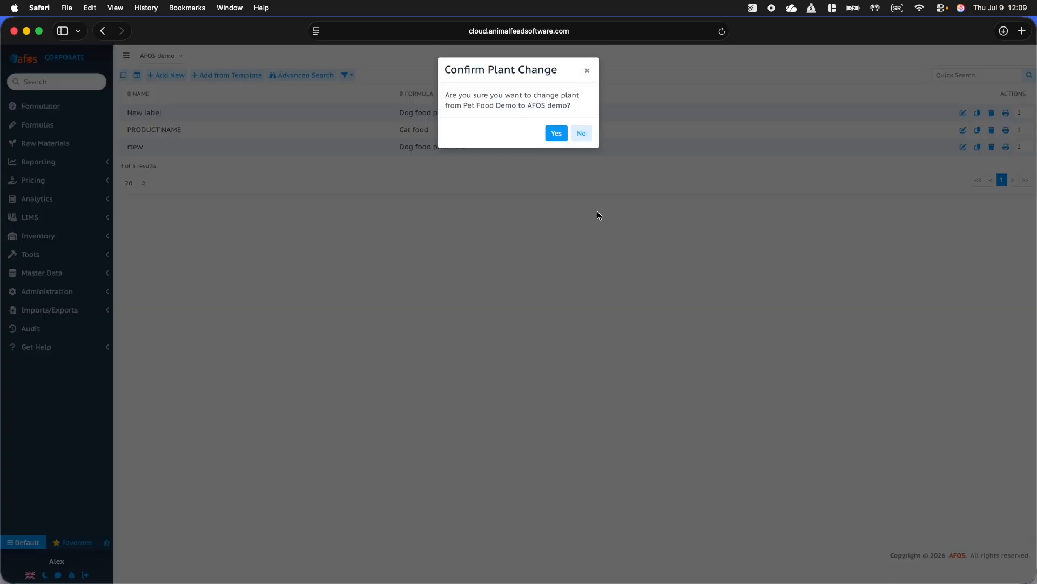
click(556, 131)
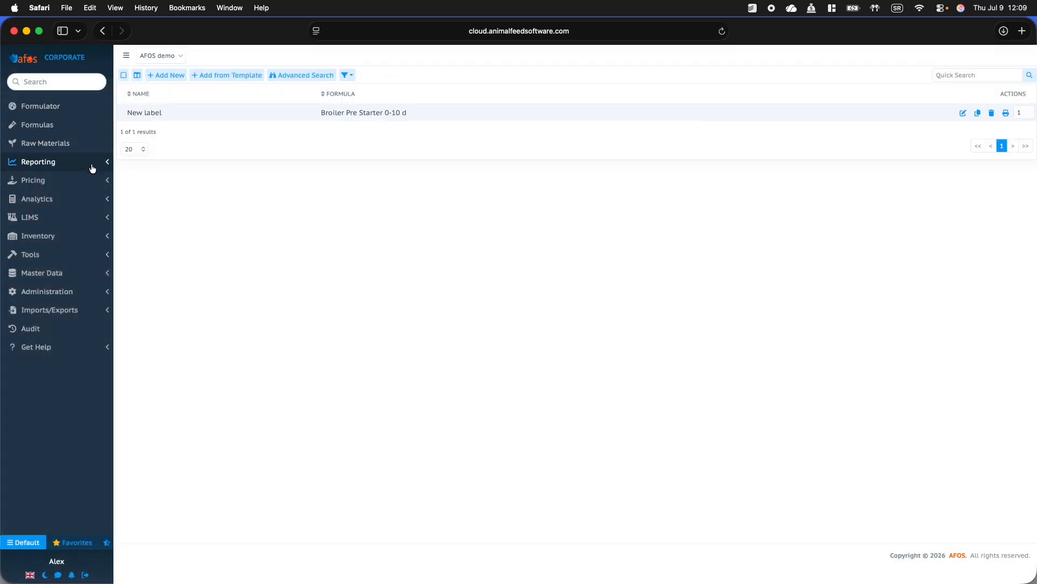
Step: Create a raw material cost list named "Current snapshot - prices July 9" with the prefilled prices
click(90, 187)
click(61, 202)
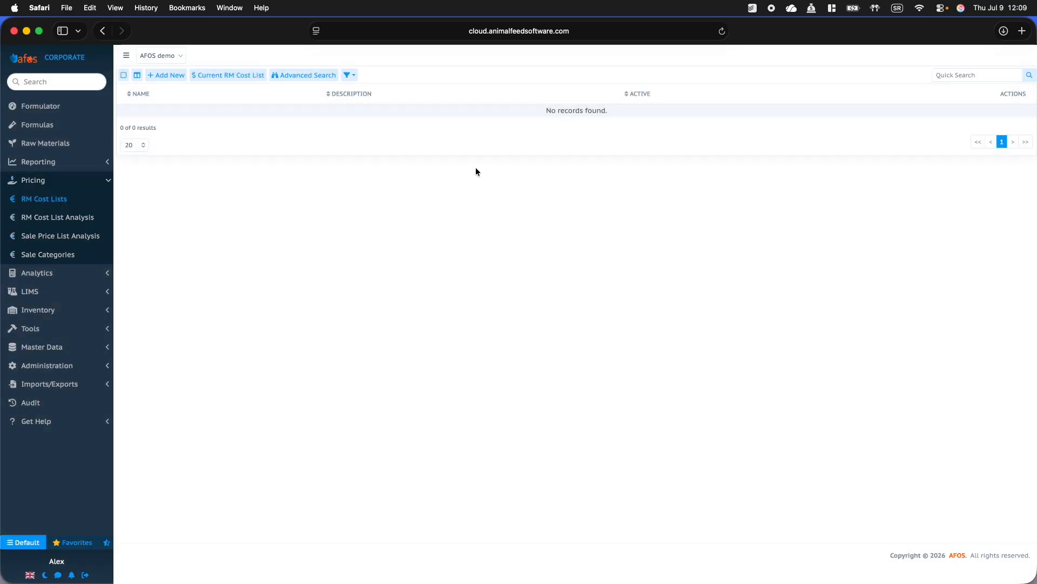
click(173, 76)
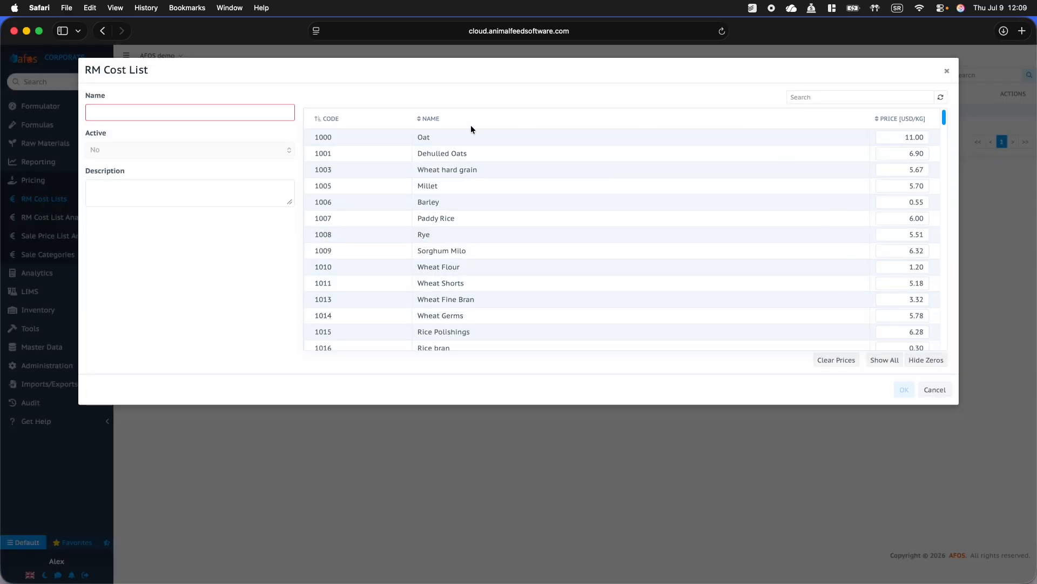
click(242, 113)
text(Curre)
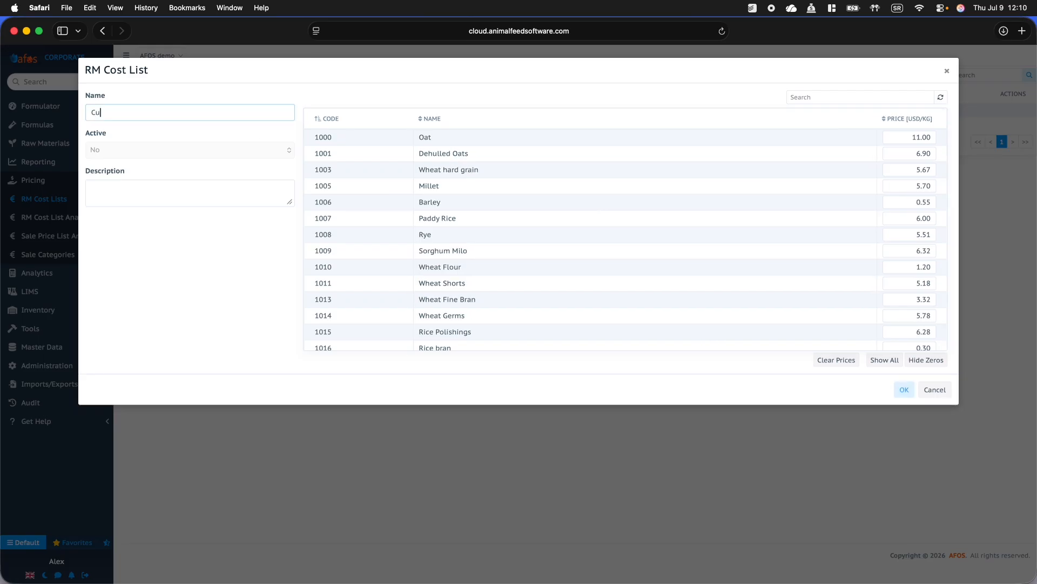
text(nt snapshot - prices July 9)
click(904, 389)
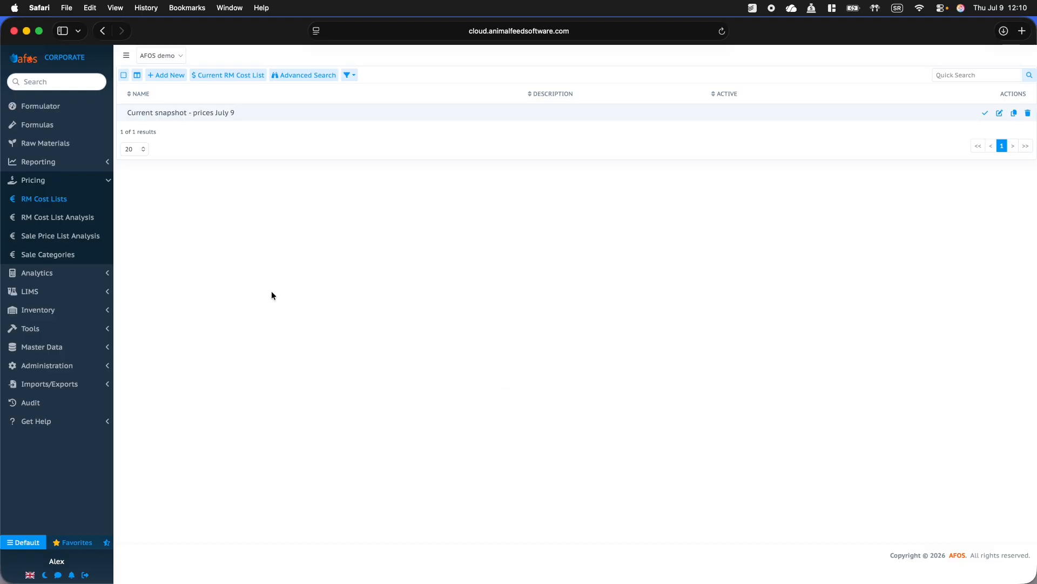
Step: Apply the "Current snapshot - prices July 9" list as the temporary cost list for Broiler Pre Starter 0-10 d in the Formulator
click(64, 98)
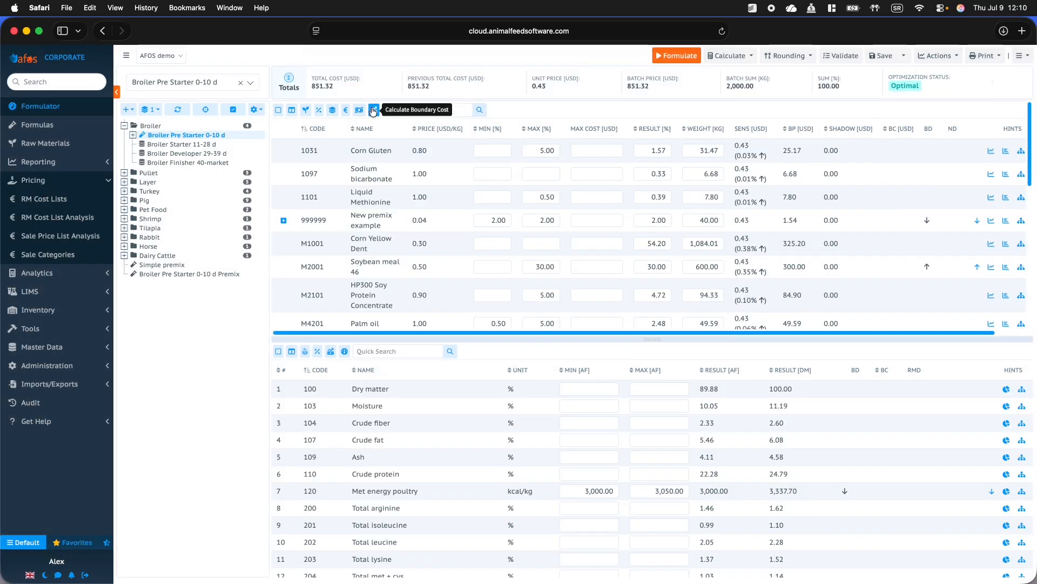
click(346, 112)
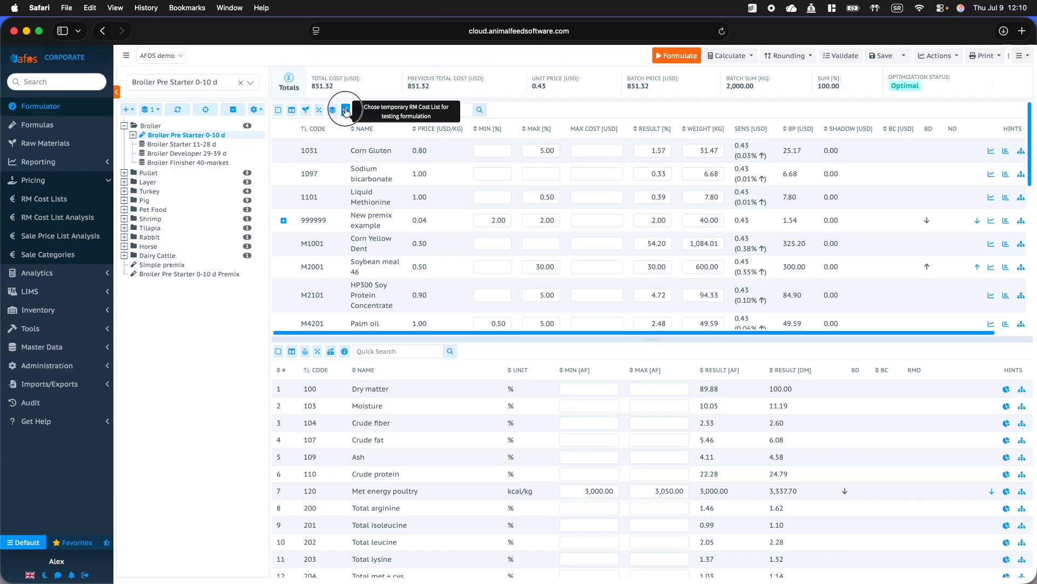
click(577, 99)
click(457, 145)
click(599, 130)
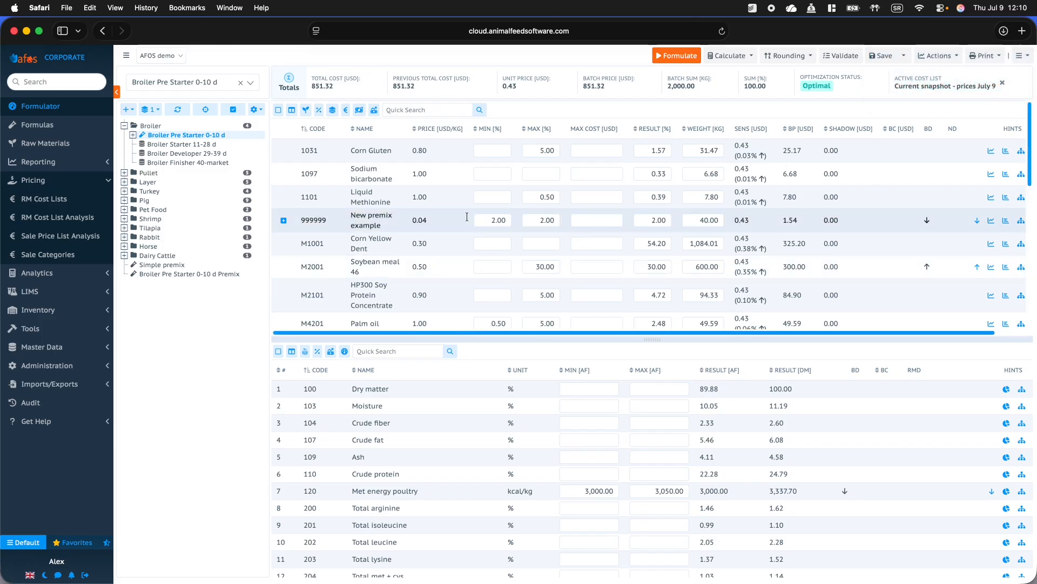
Step: In RM Cost List Analysis, select all four Broiler formulas, from Pre Starter 0-10 d to Finisher 40-market
click(69, 221)
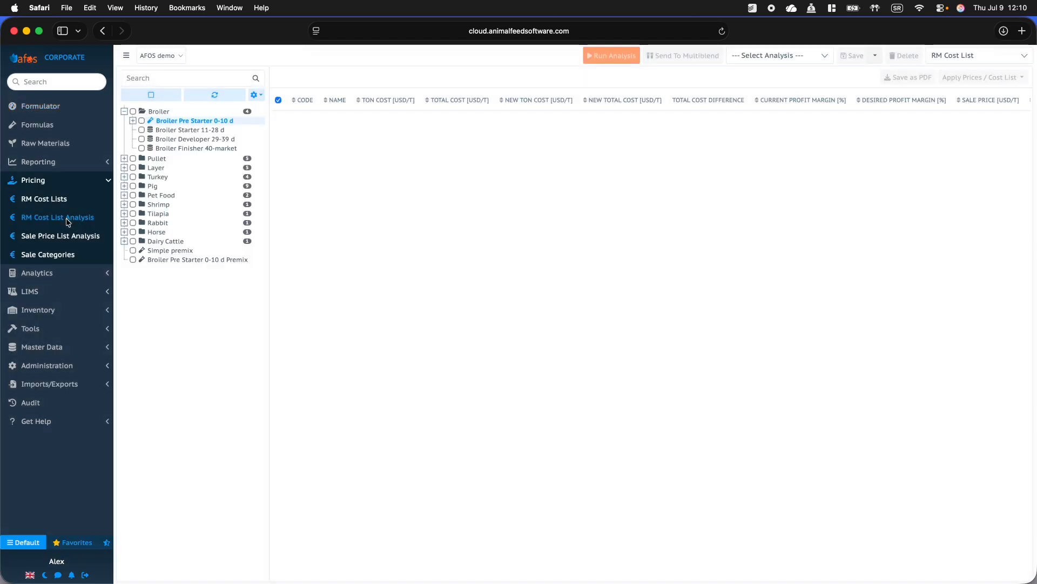
click(142, 139)
click(141, 129)
click(141, 149)
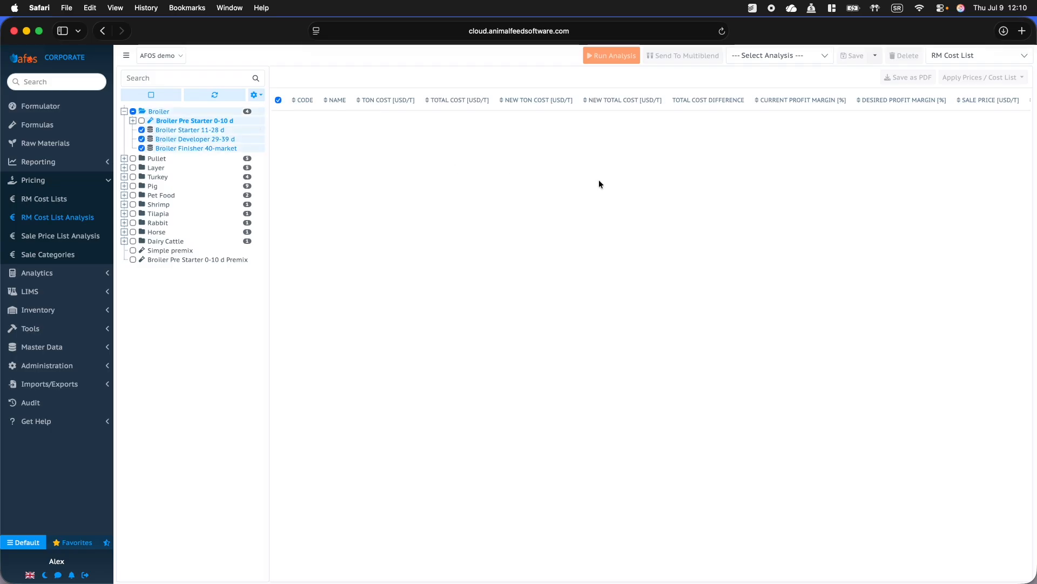
click(790, 60)
click(756, 178)
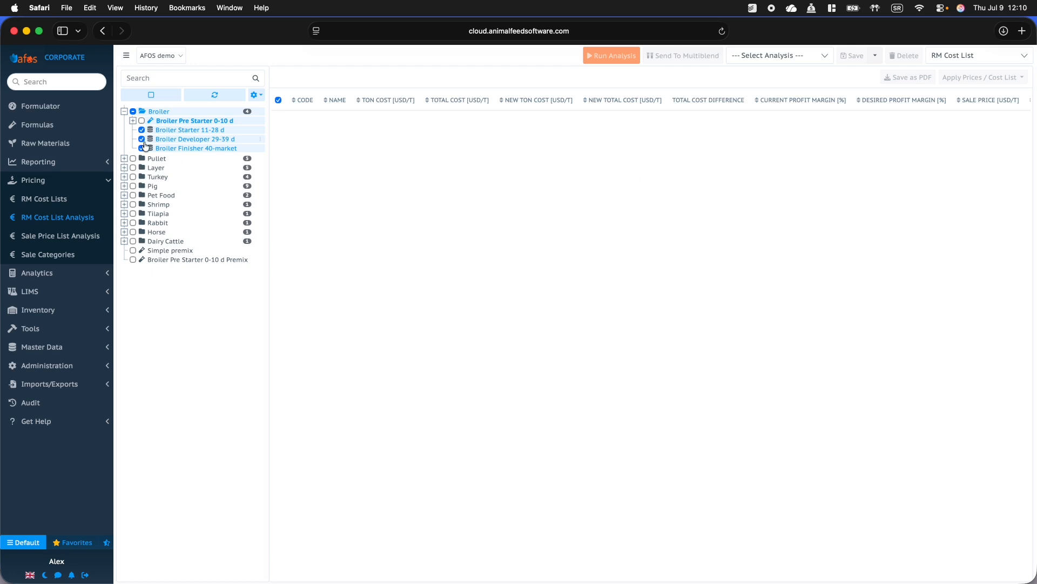
click(142, 121)
Step: Choose the "Current snapshot - prices July 9" cost list and run the analysis on the selected Broiler formulas
click(972, 56)
click(967, 110)
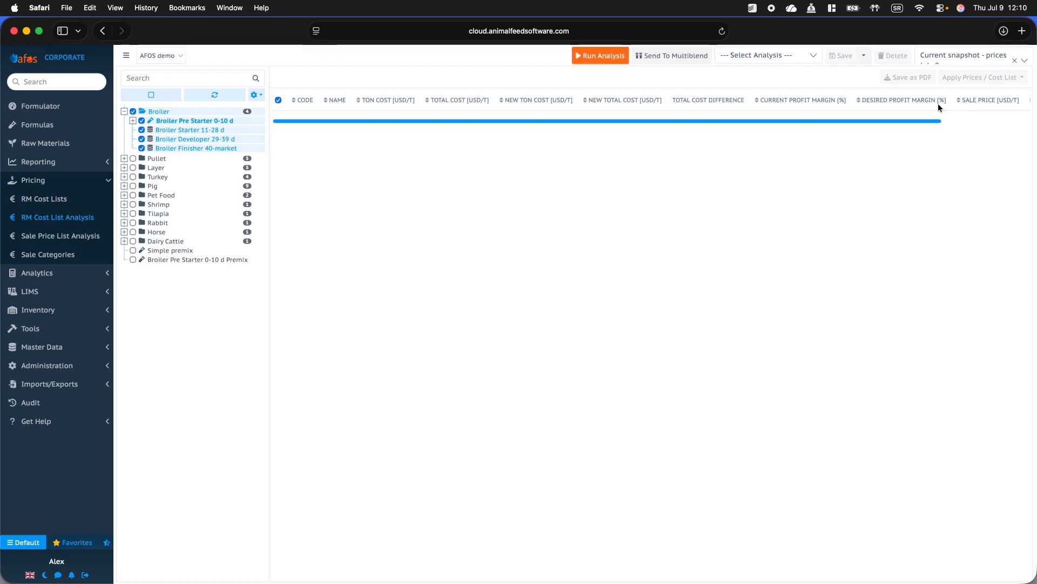
click(811, 56)
click(873, 165)
click(600, 55)
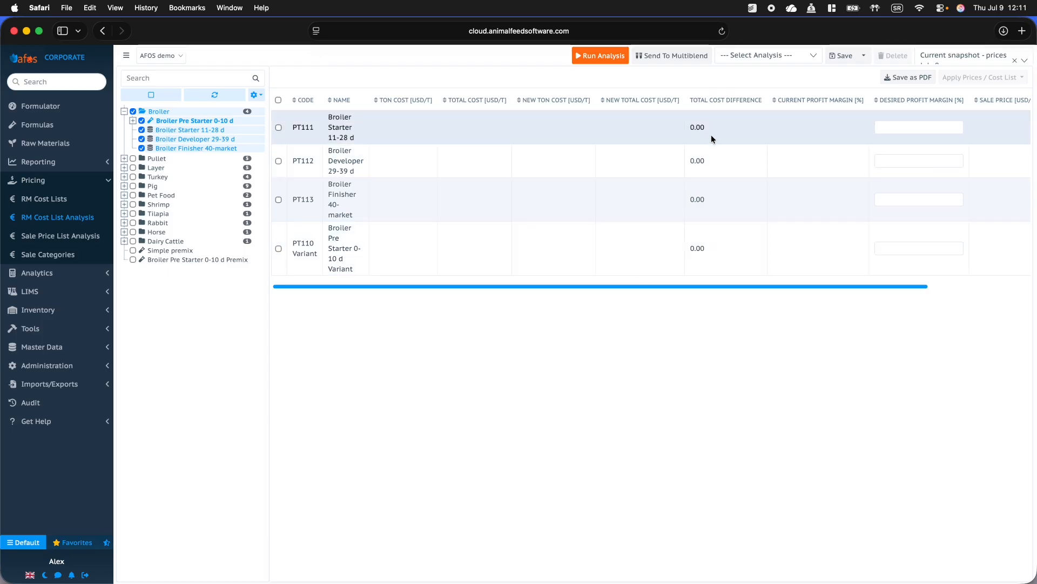
Step: Examine the analysis table's desired profit margin, sale price and proposed sale price columns for the Broiler formulas
click(898, 128)
click(908, 160)
click(919, 198)
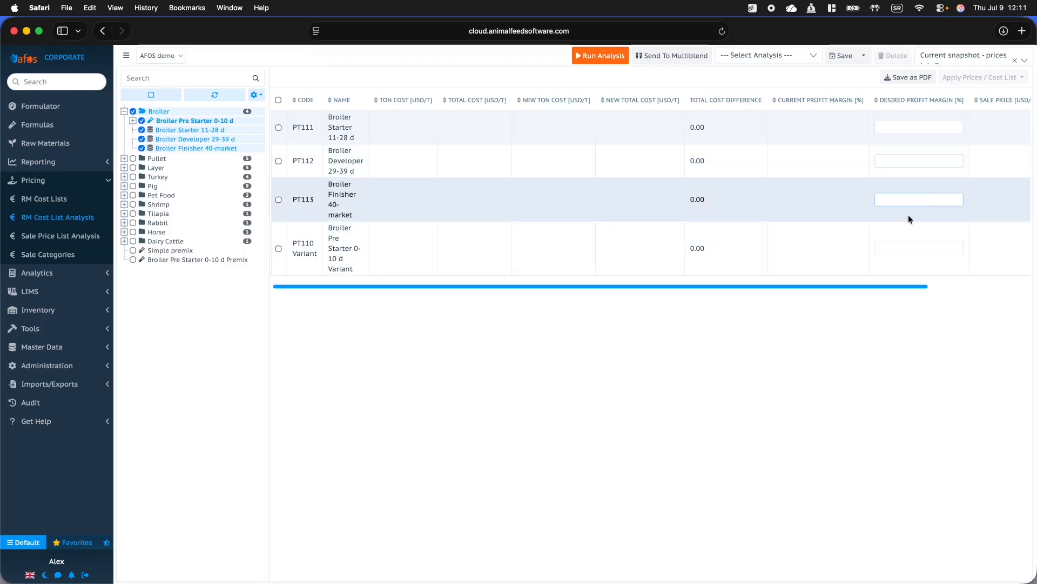
drag(906, 285, 1033, 295)
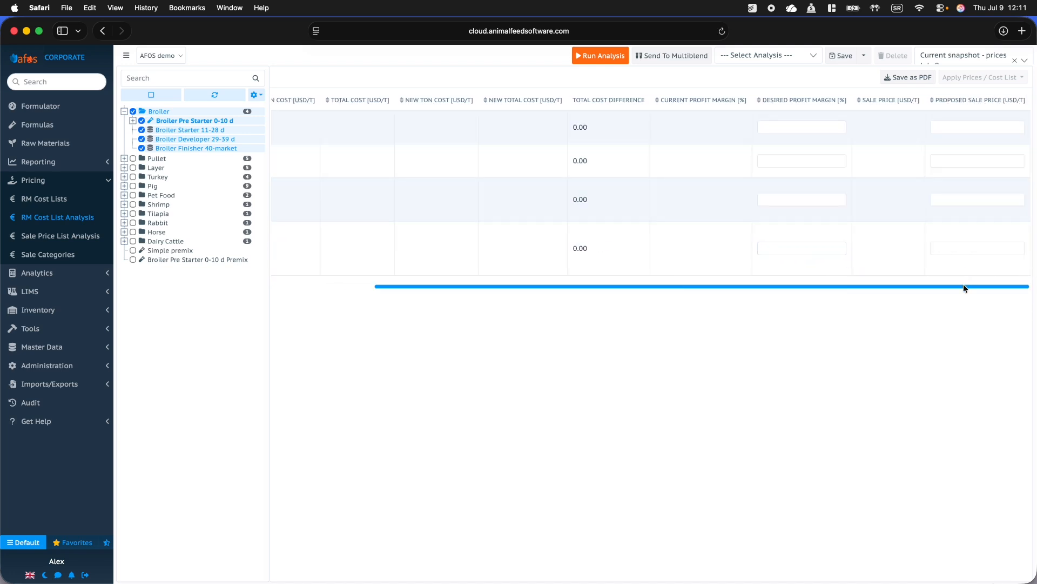
drag(964, 285, 717, 284)
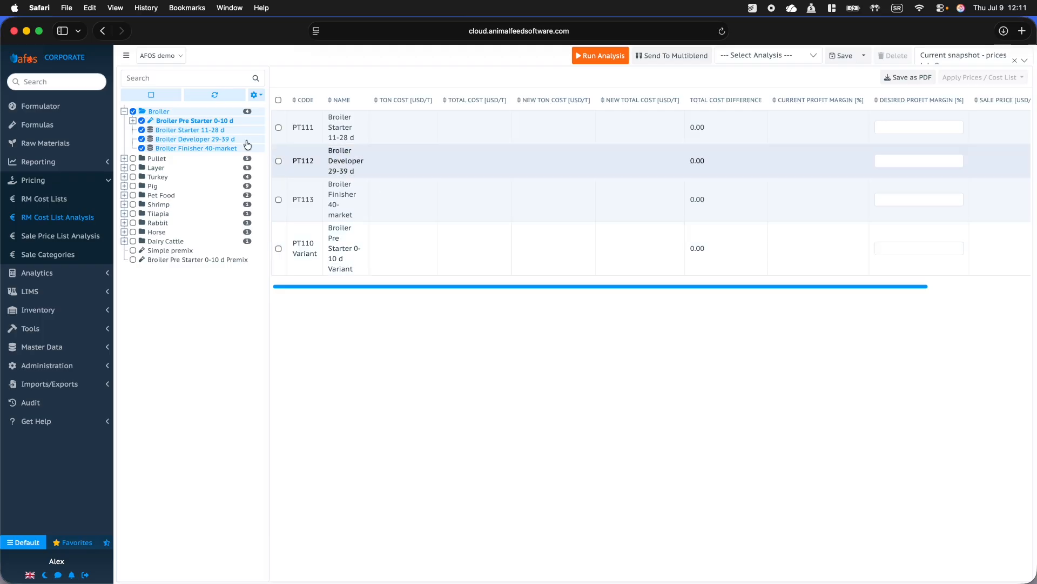
Step: In Sale Price List Analysis, select all four Broiler formulas
click(79, 241)
click(559, 142)
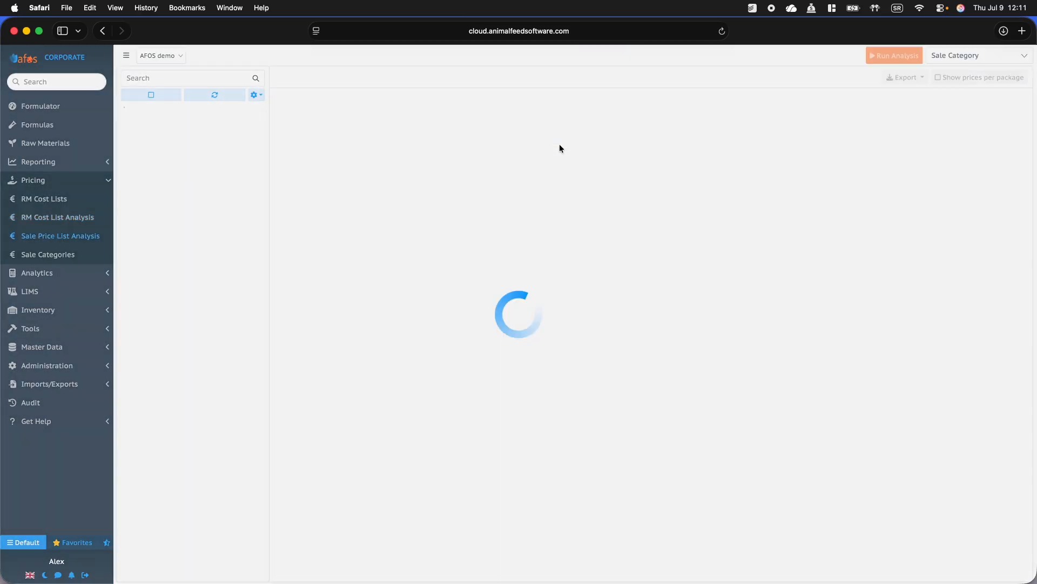
click(142, 130)
click(142, 139)
click(146, 147)
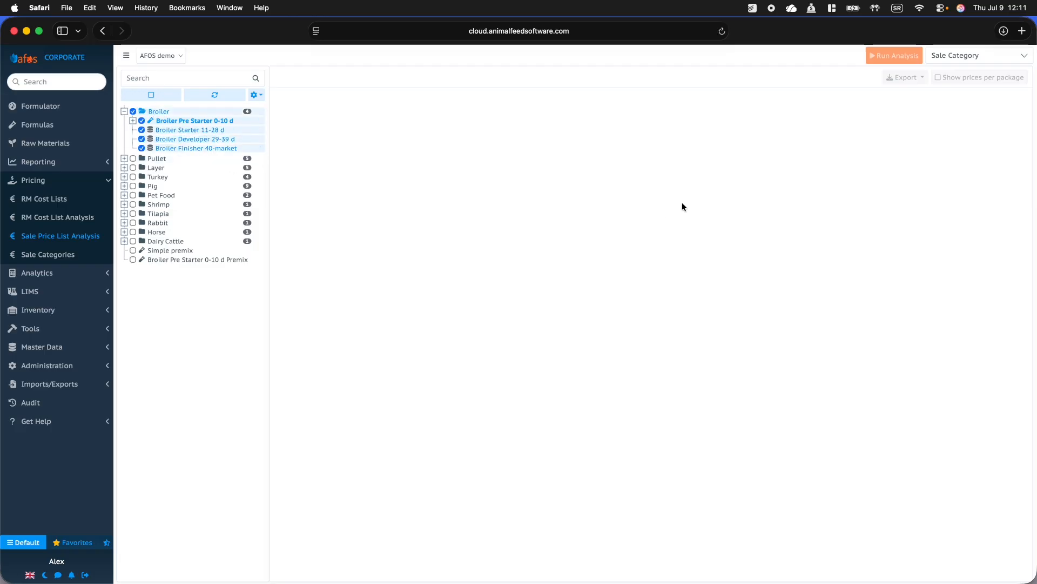
Step: Check which sale categories the analysis offers and open the Sale Categories list
click(986, 57)
click(873, 216)
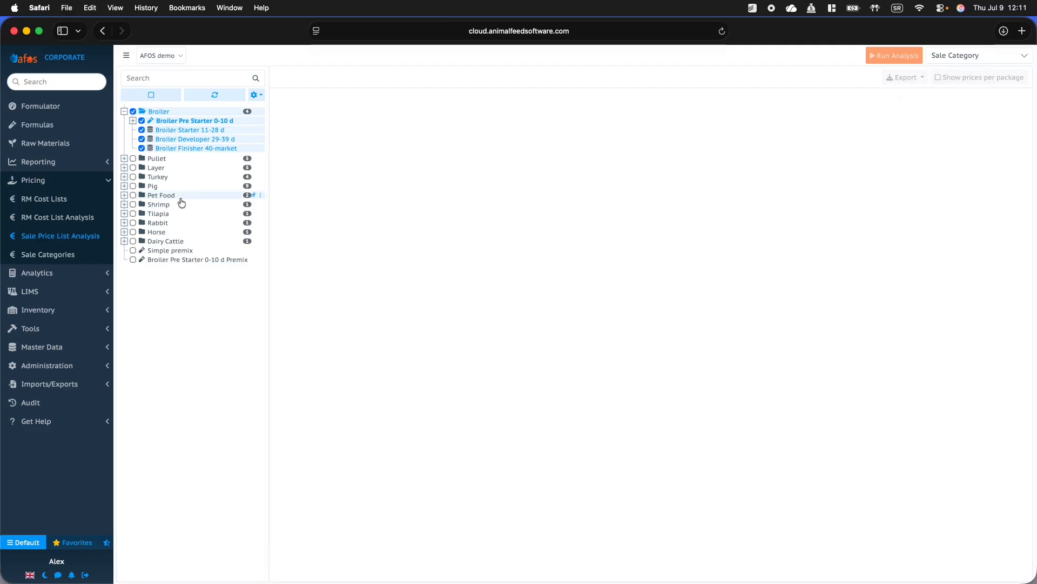
click(63, 256)
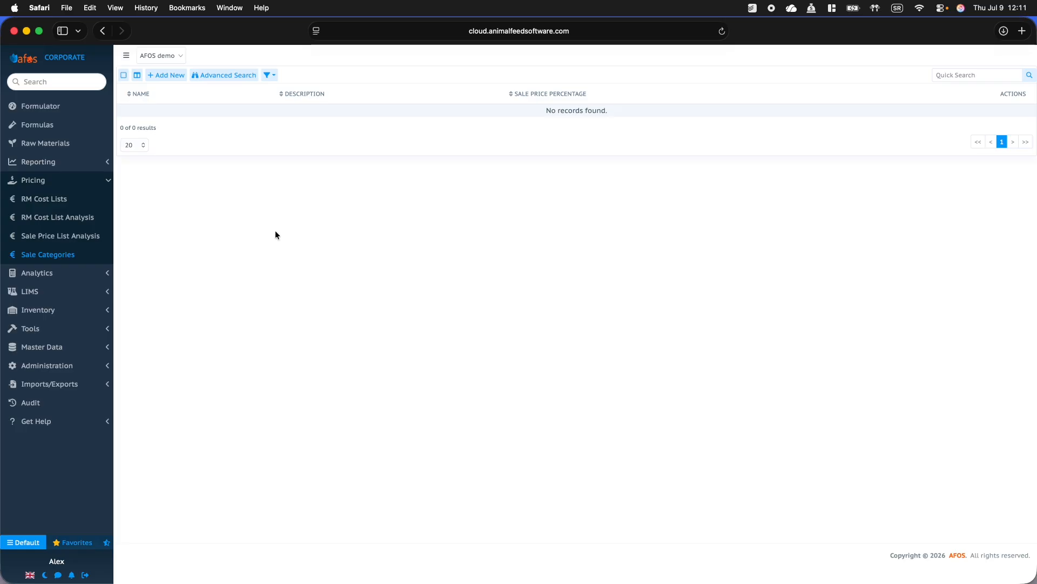
Step: In Multiblend, select all four Broiler formulas and formulate them together
click(56, 180)
click(53, 199)
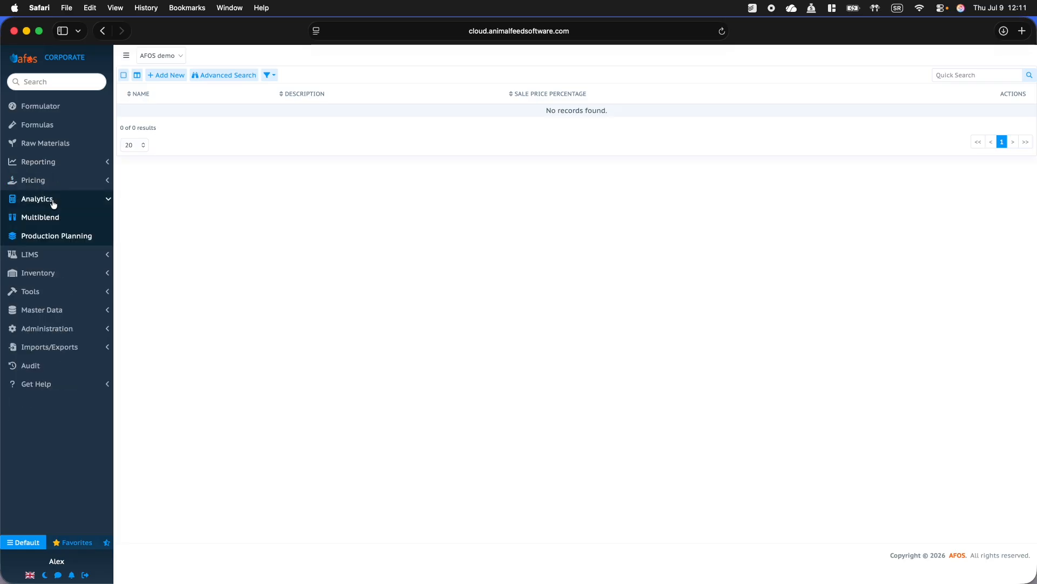
click(55, 219)
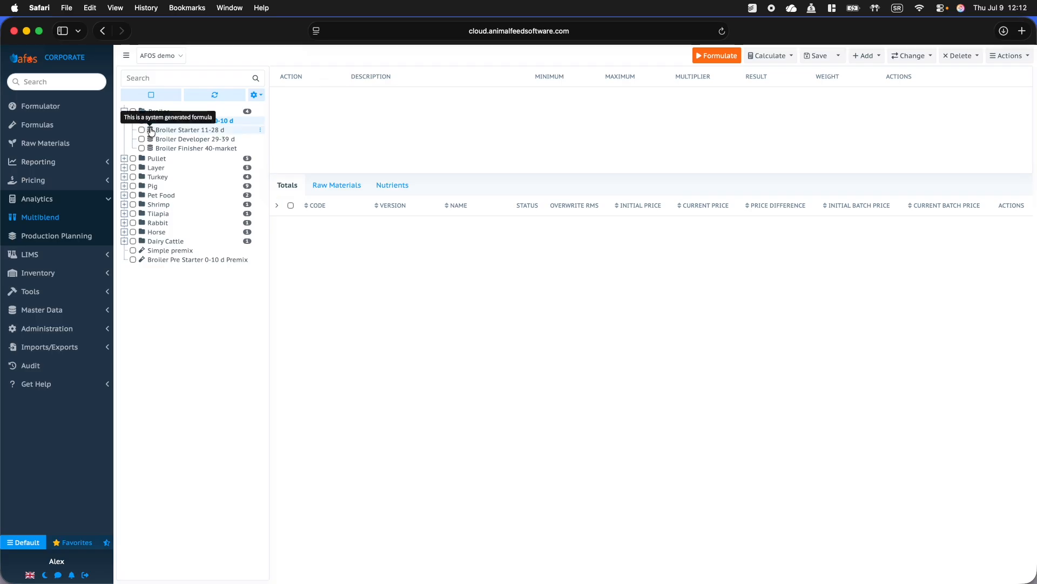
click(134, 111)
click(705, 54)
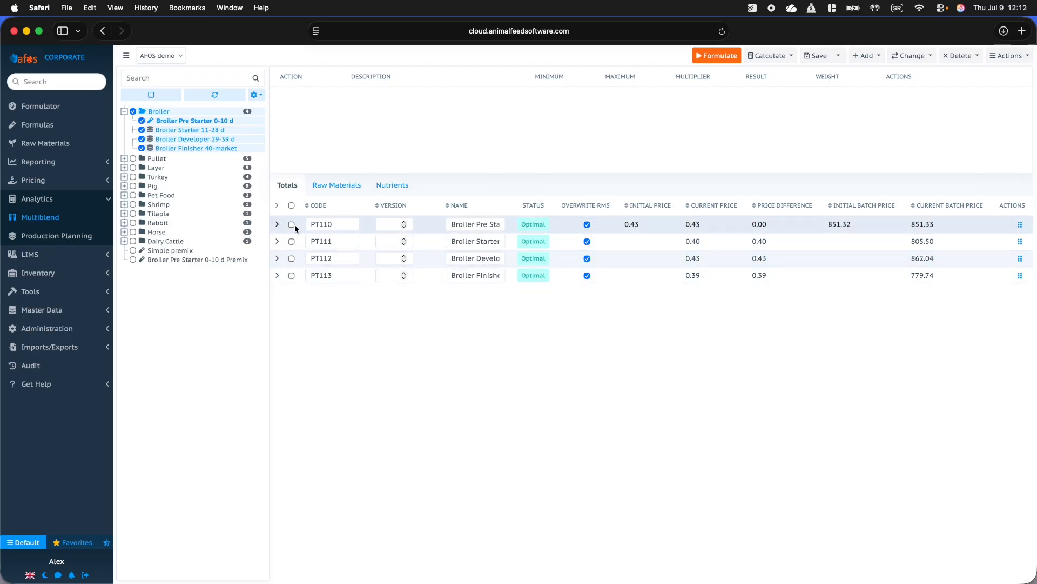
Step: Expand the Broiler Pre Starter 0-10 d result and compare its raw materials and nutrients against the reference formula
click(277, 224)
scroll(816, 361, down, 5)
scroll(815, 361, up, 5)
click(1020, 225)
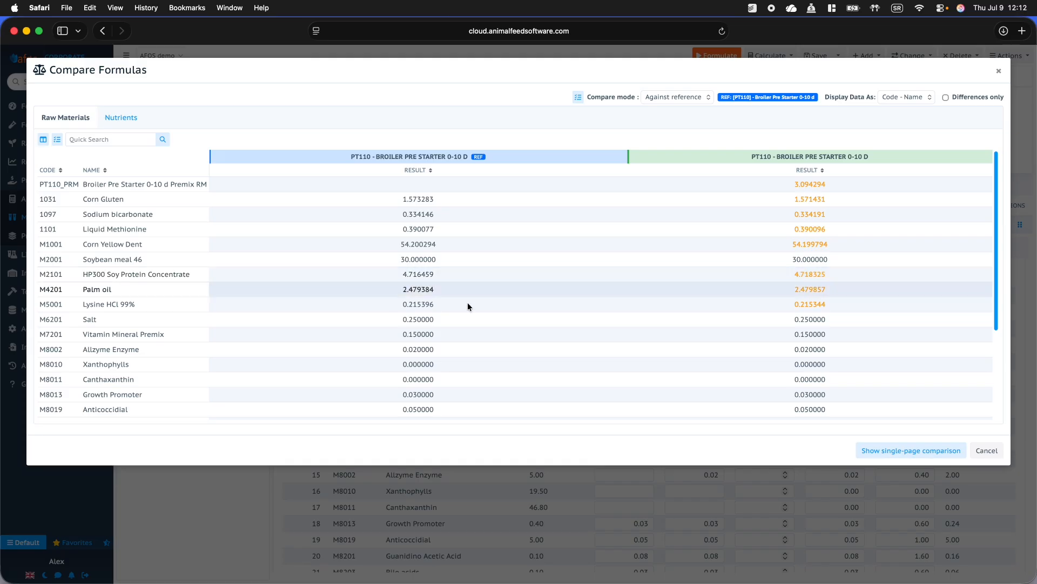
click(121, 119)
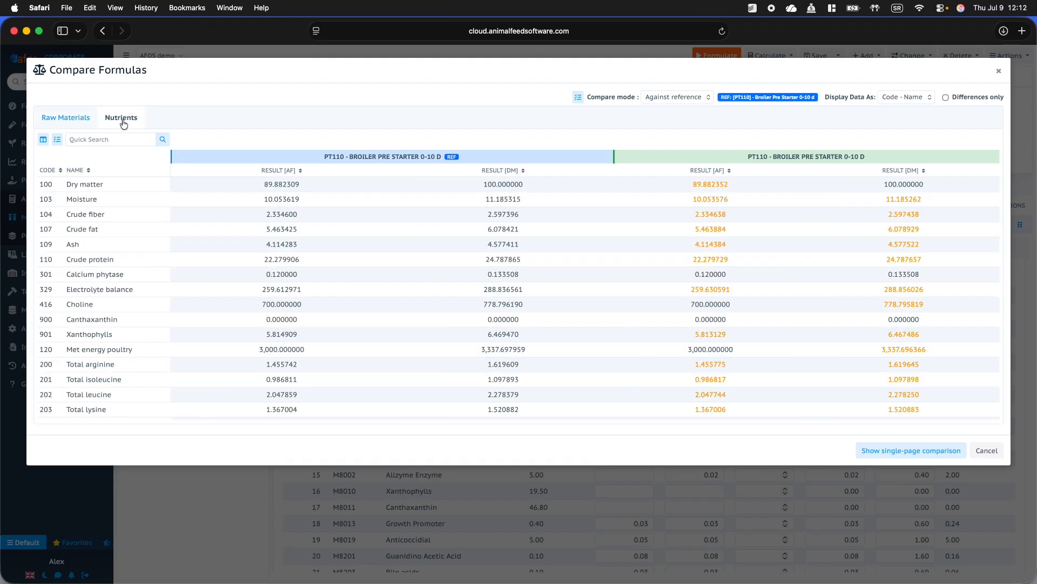
click(79, 119)
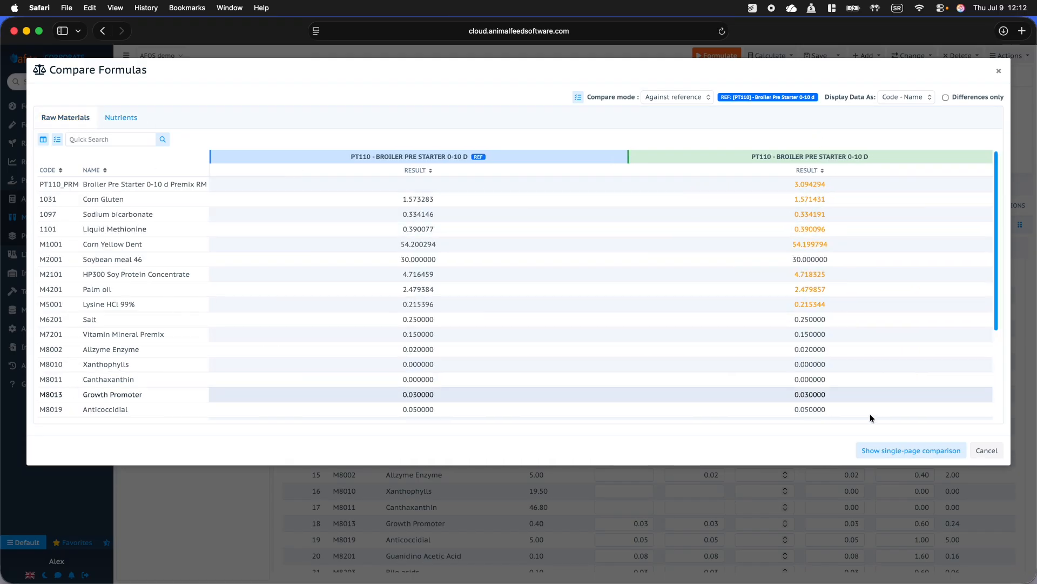
Step: Review the single-page comparison, limit the formula comparison to differences only, and return to the collapsed Multiblend totals
click(878, 448)
scroll(701, 315, down, 20)
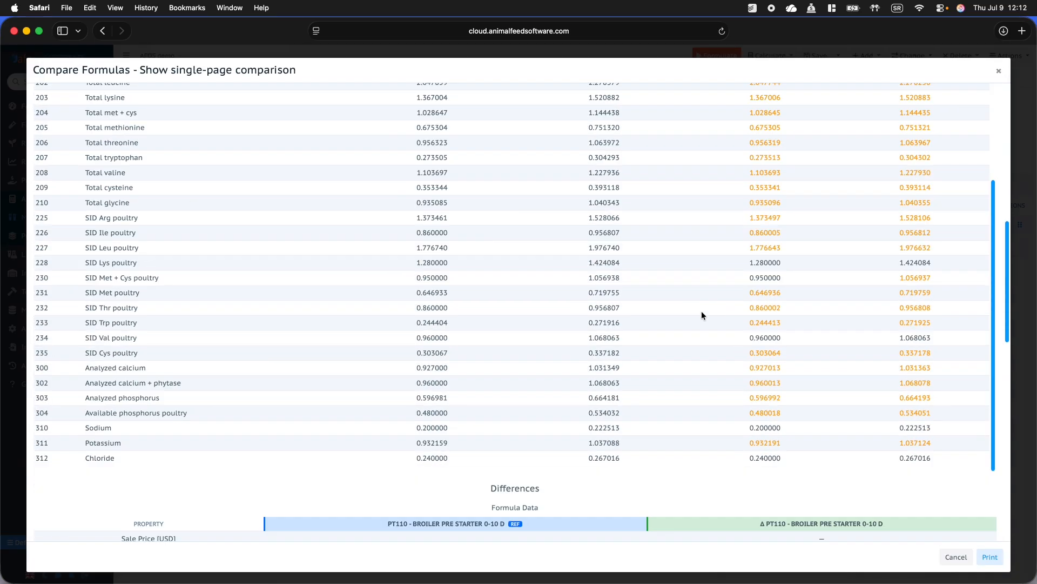
key(Escape)
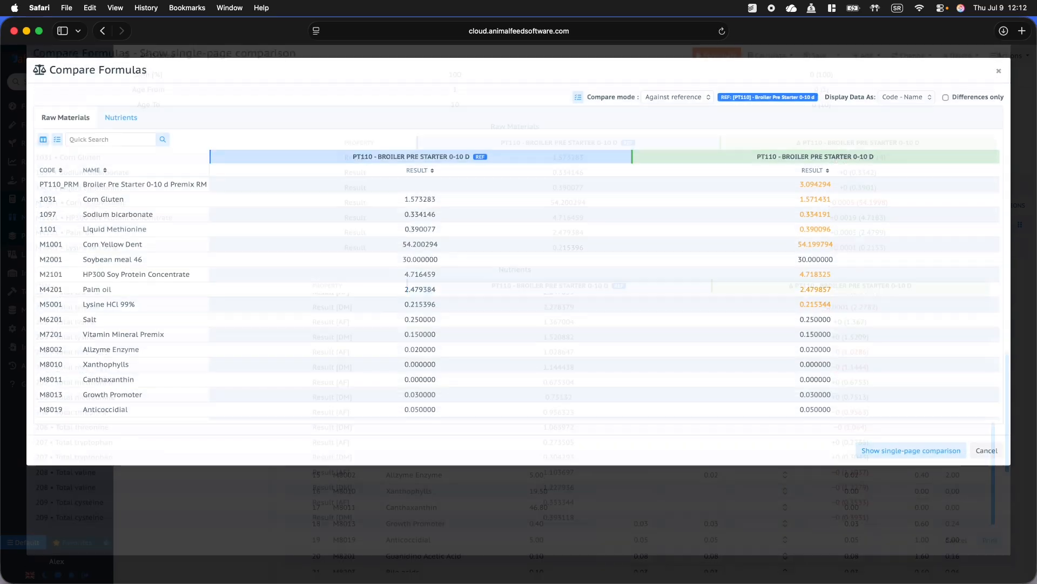
click(979, 101)
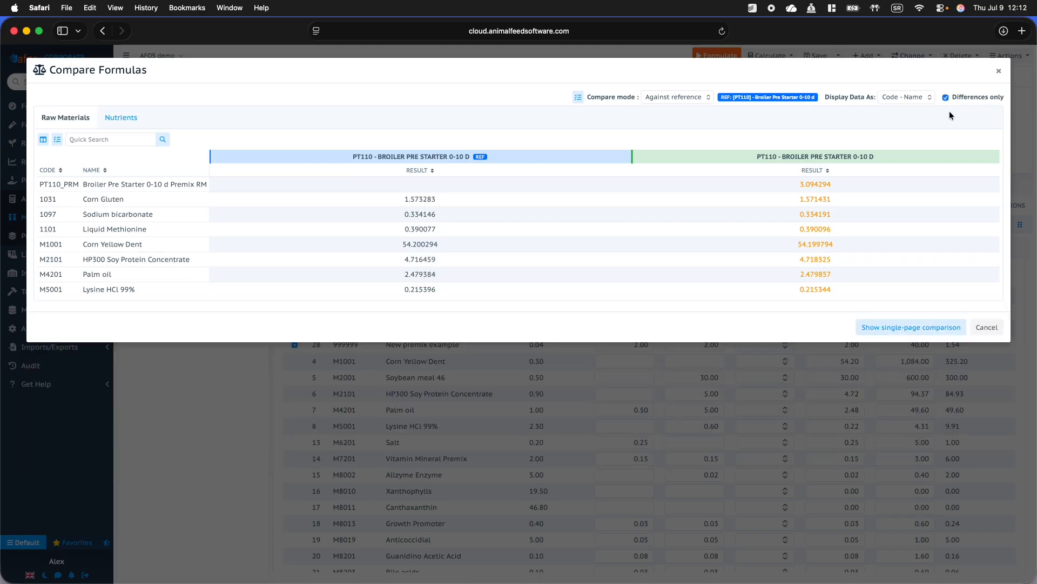
click(1002, 72)
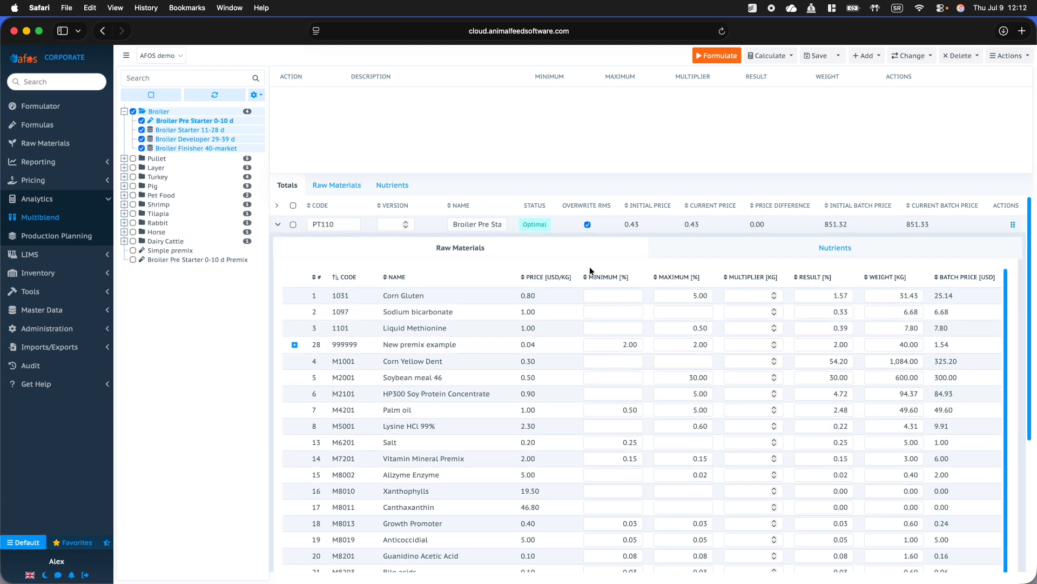
click(282, 224)
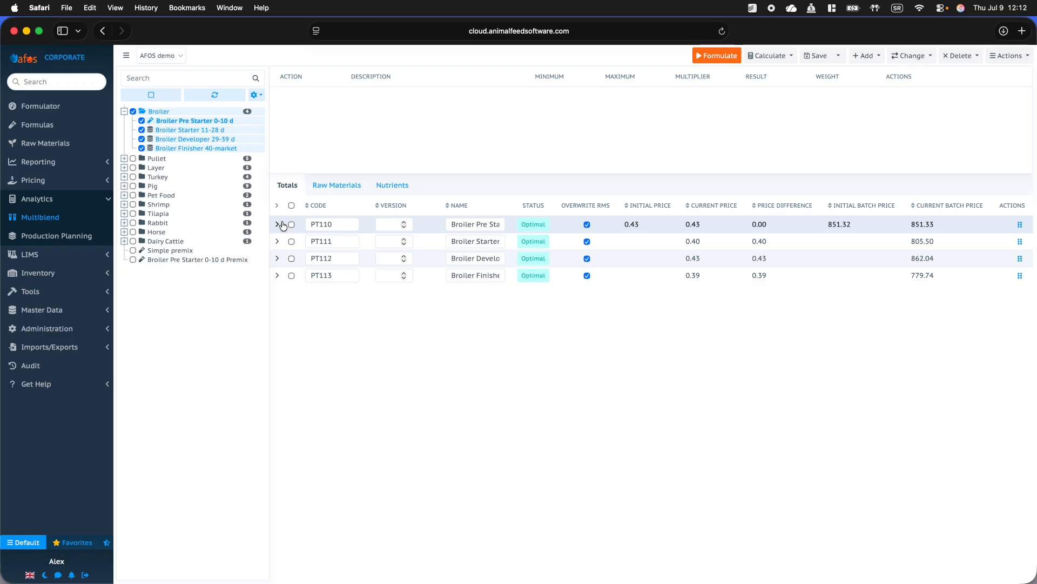
Step: Open the Formulator in night mode and place the raw material and nutrient tables side by side
click(41, 110)
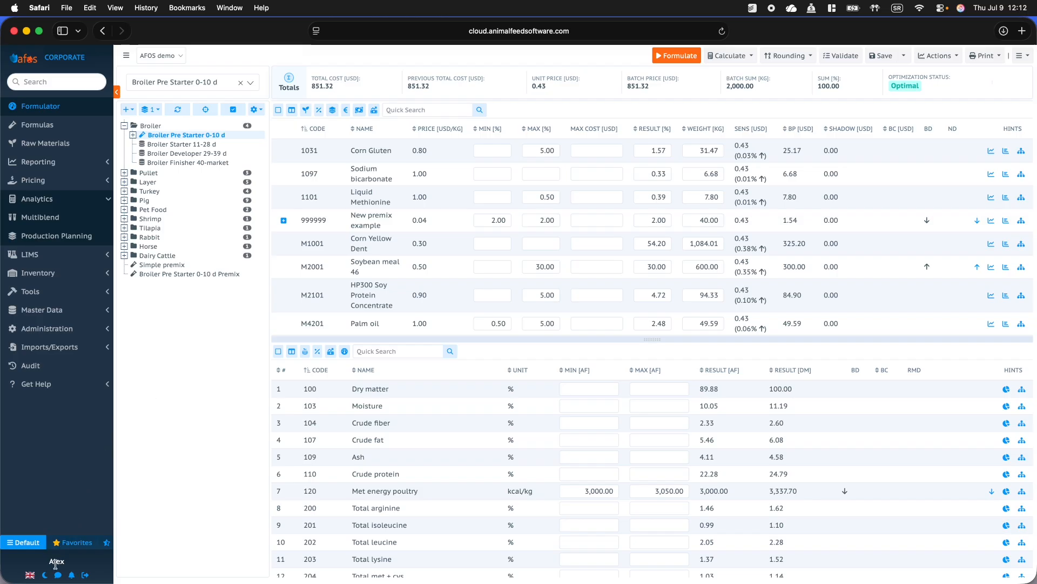
click(46, 575)
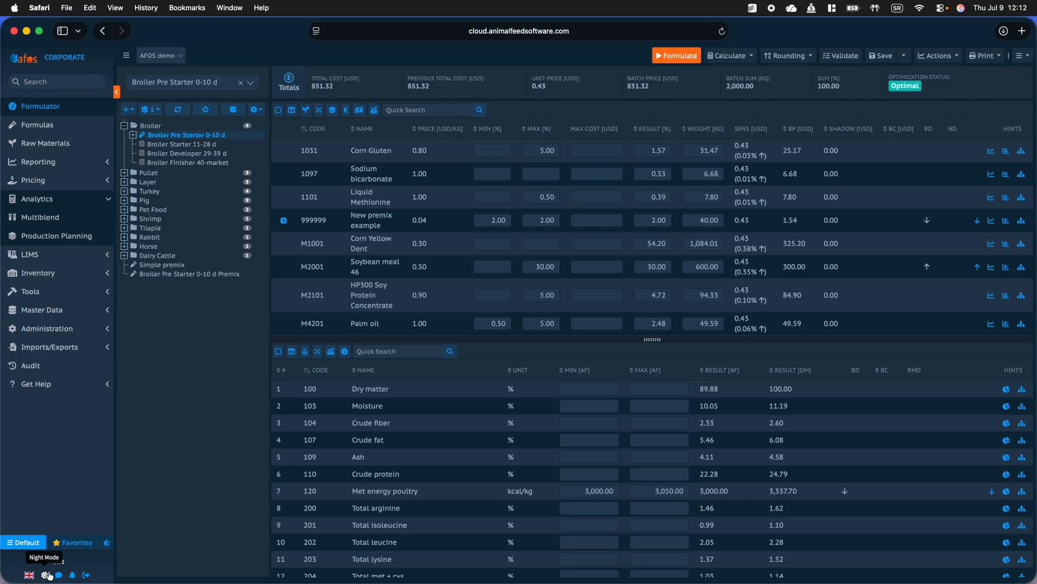
click(1023, 55)
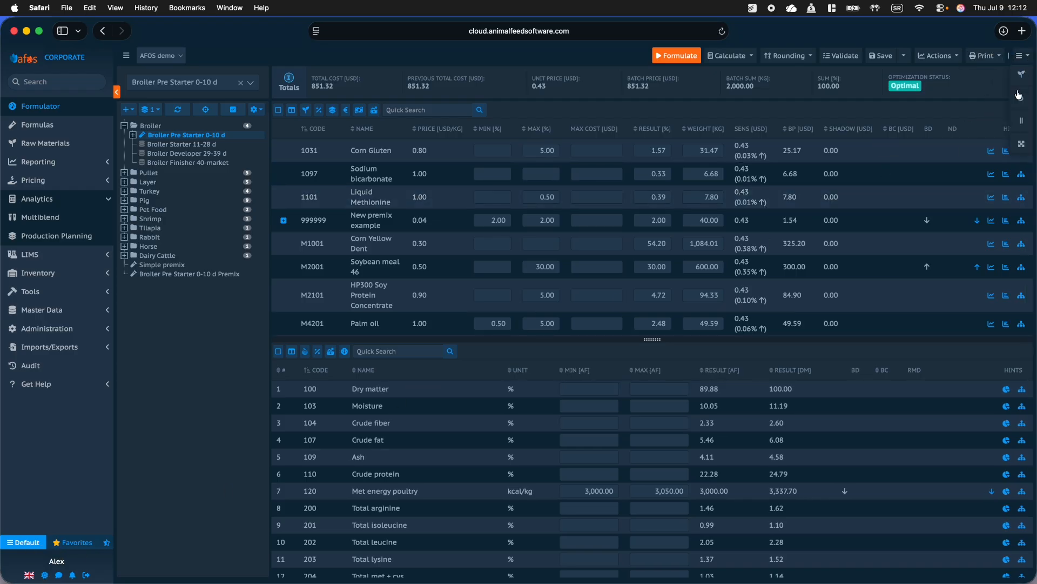
click(1021, 120)
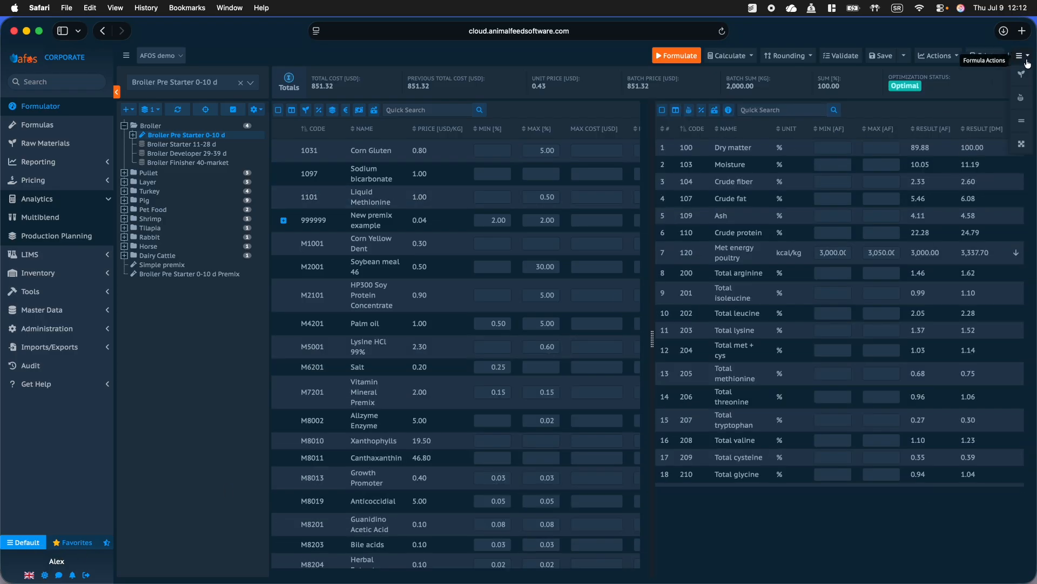
Step: Try the Formulator's full-screen view, and restore the stacked table layout and light theme
click(1021, 143)
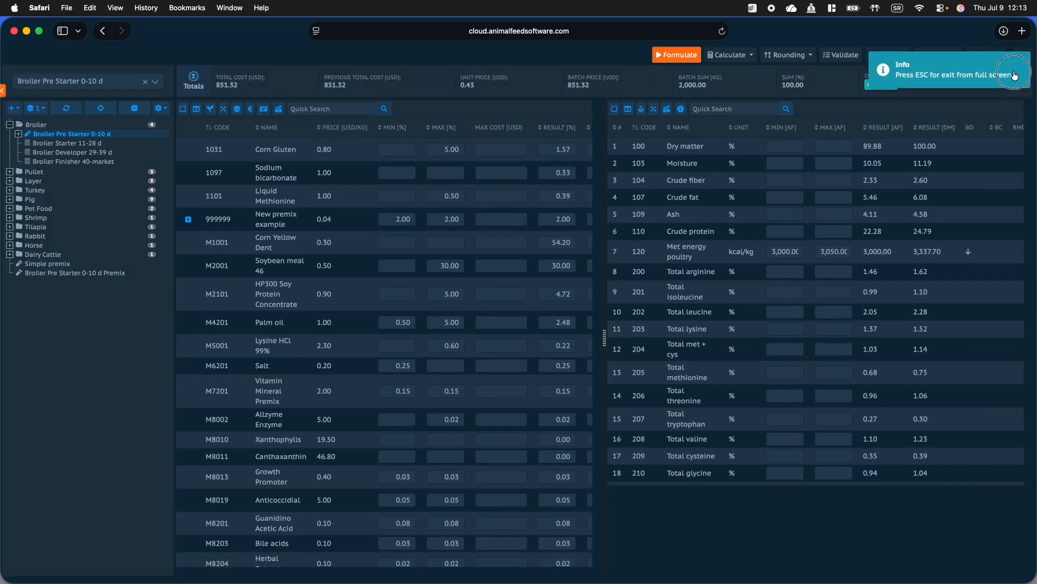
key(Escape)
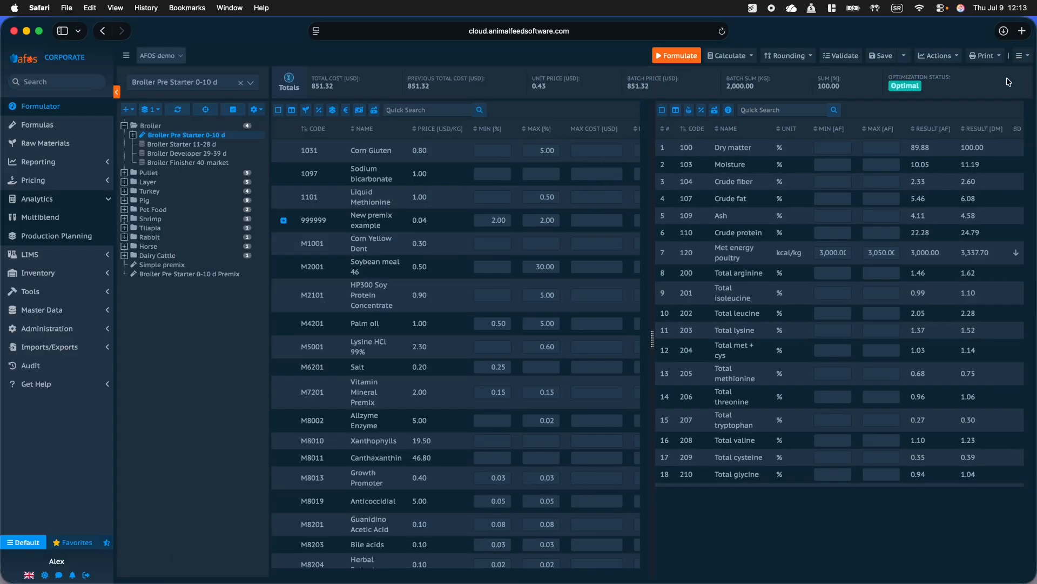
click(1020, 121)
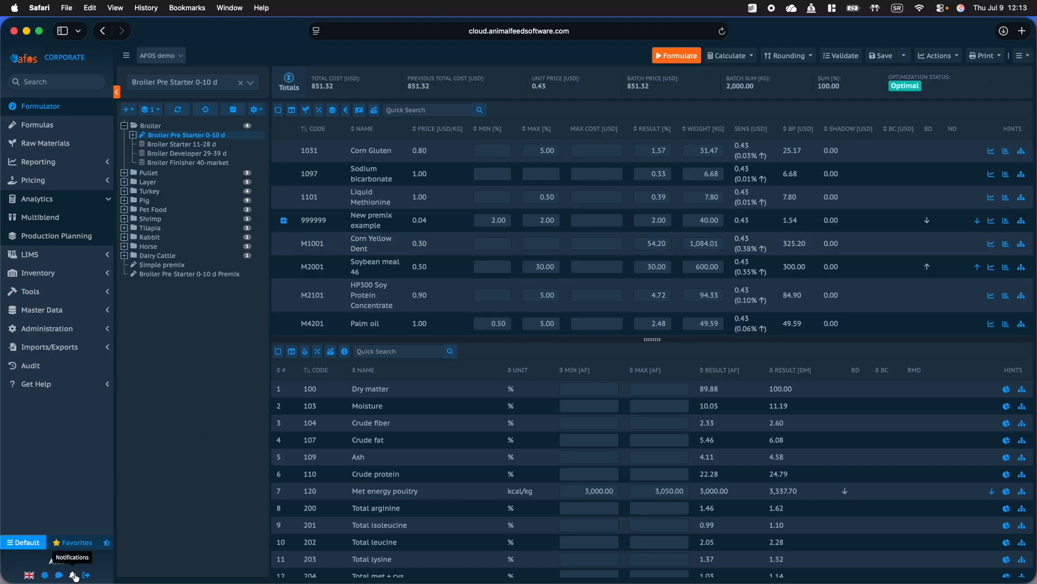
click(45, 575)
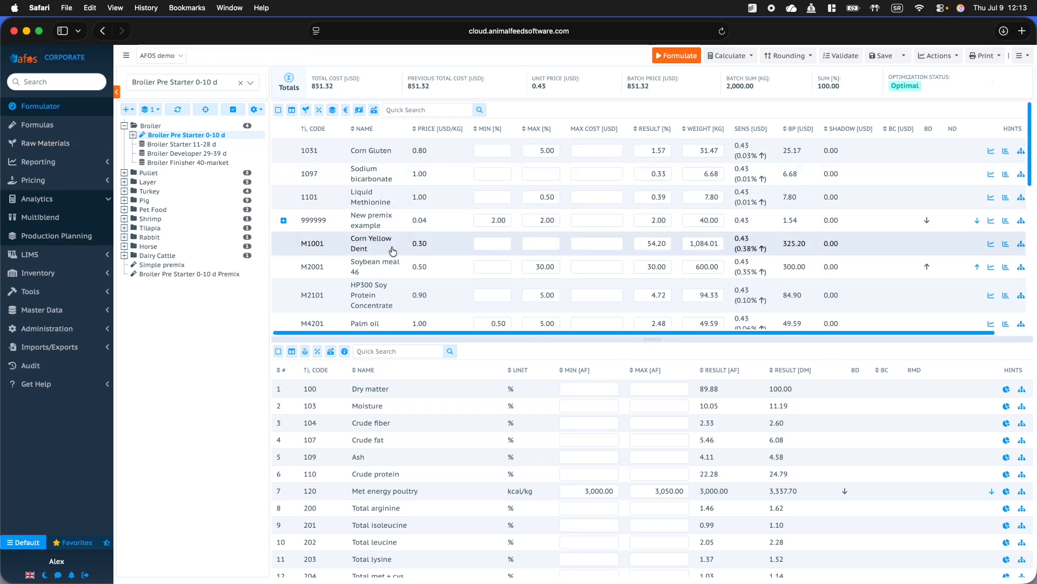
Step: Formulate the Broiler Starter 11-28 d formula and save it
click(244, 144)
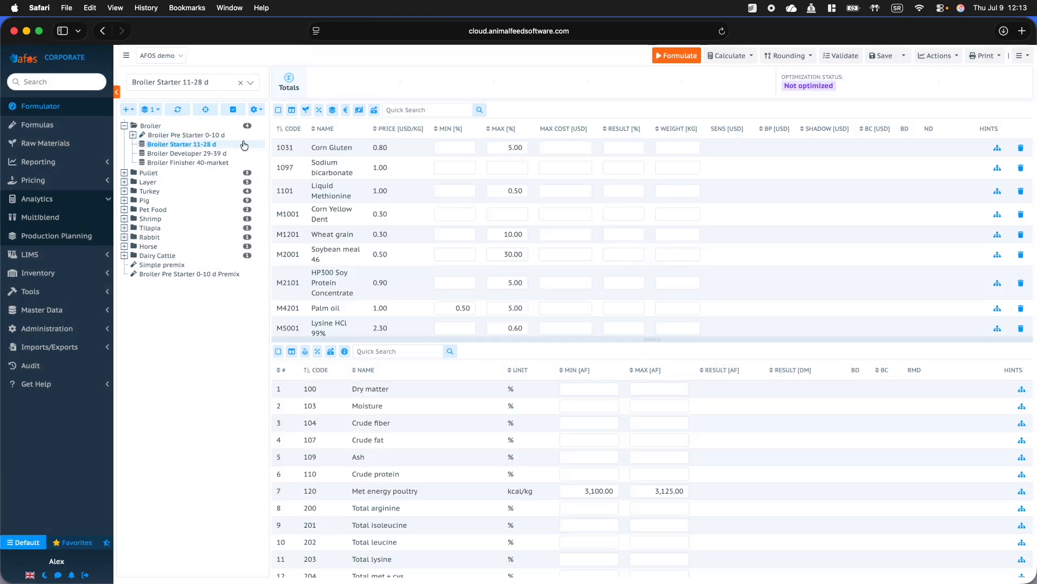
click(675, 57)
click(889, 58)
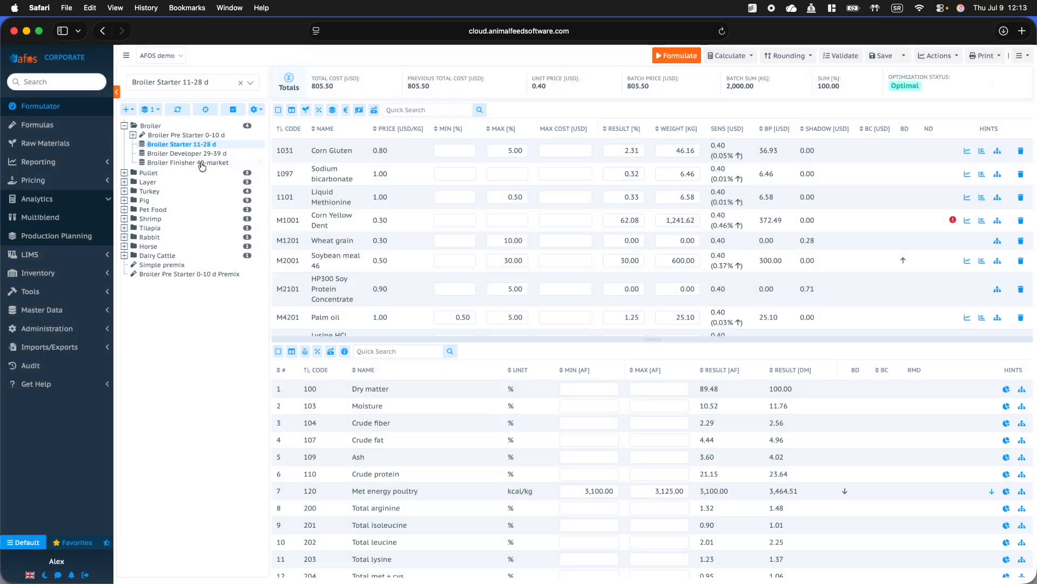
Step: Formulate the Broiler Developer 29-39 d and Broiler Finisher 40-market formulas
click(200, 153)
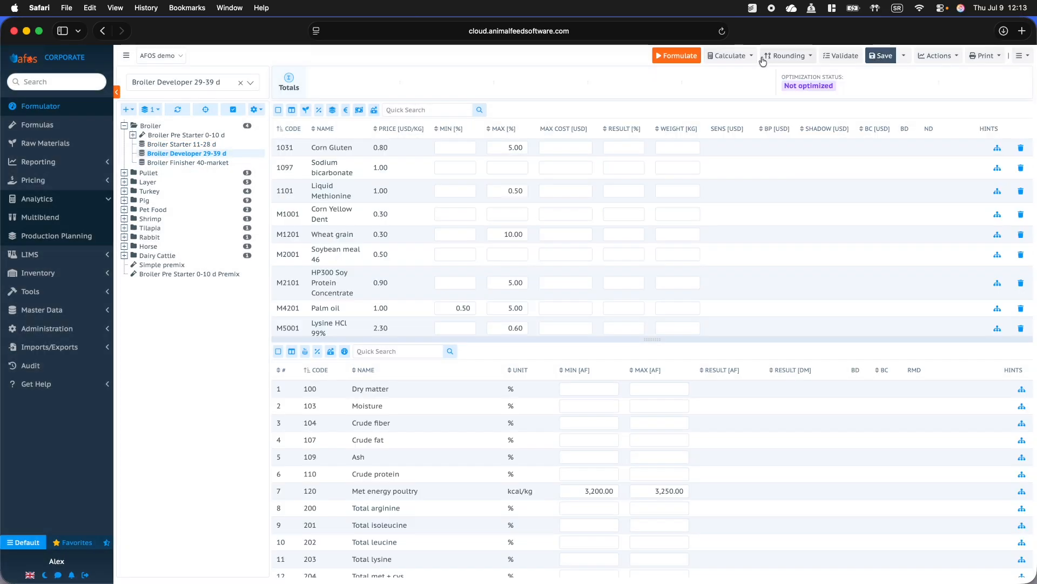
click(675, 55)
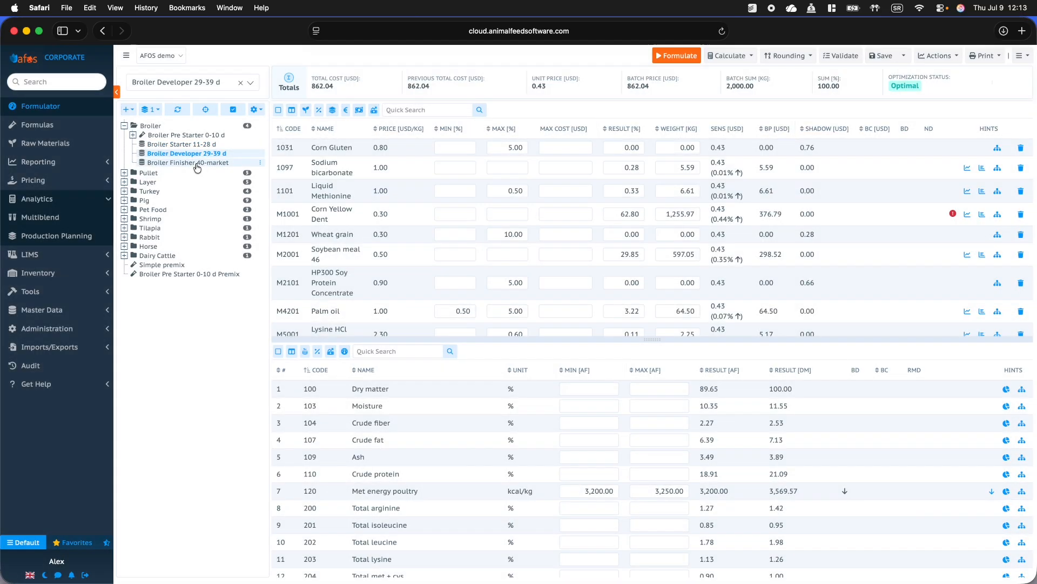
click(195, 162)
click(679, 56)
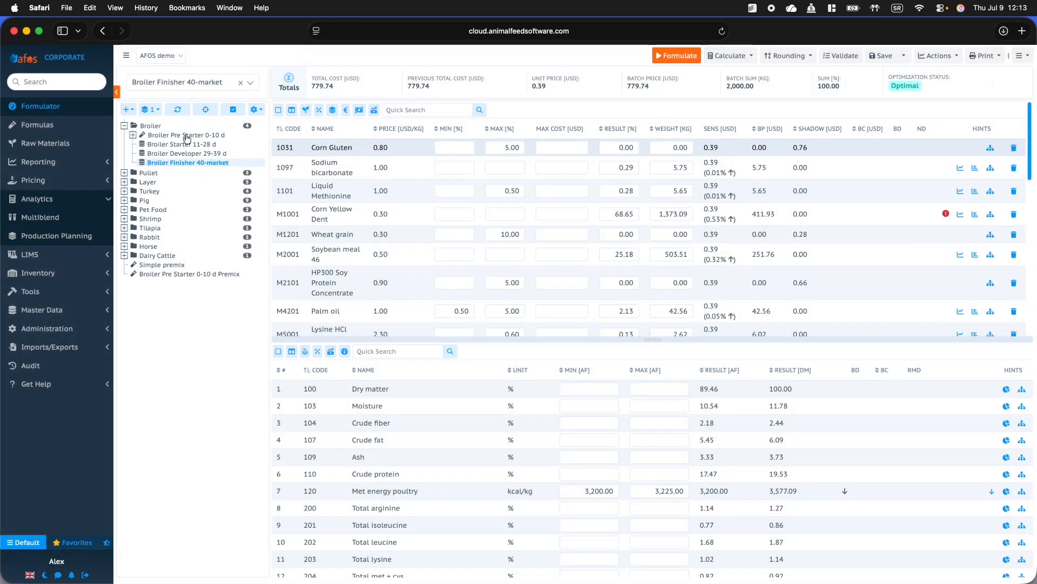
Step: Search the raw materials for "corn gl" and start a copy of Corn Gluten
click(55, 143)
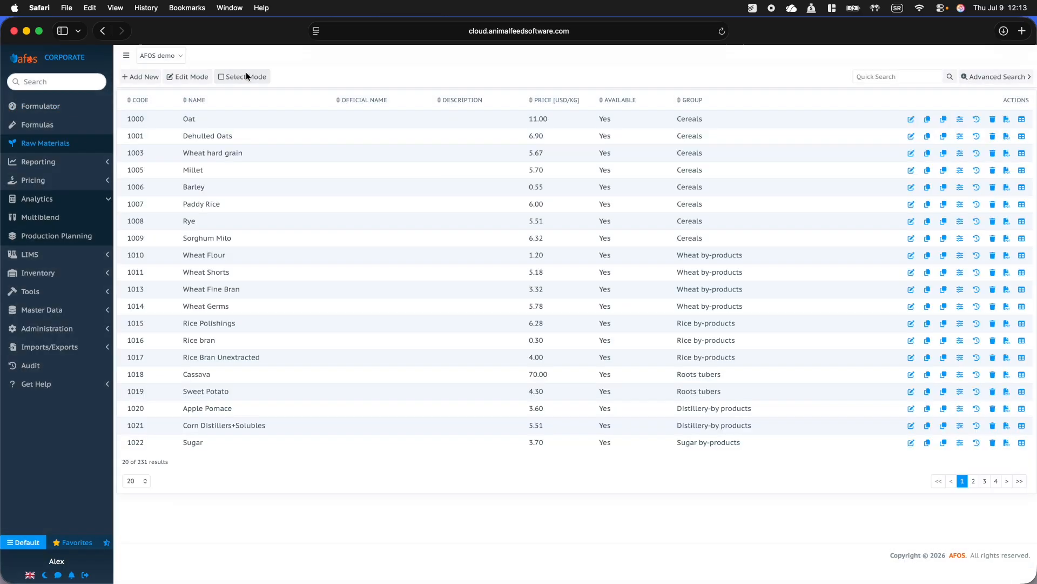
click(869, 77)
text(corn gl)
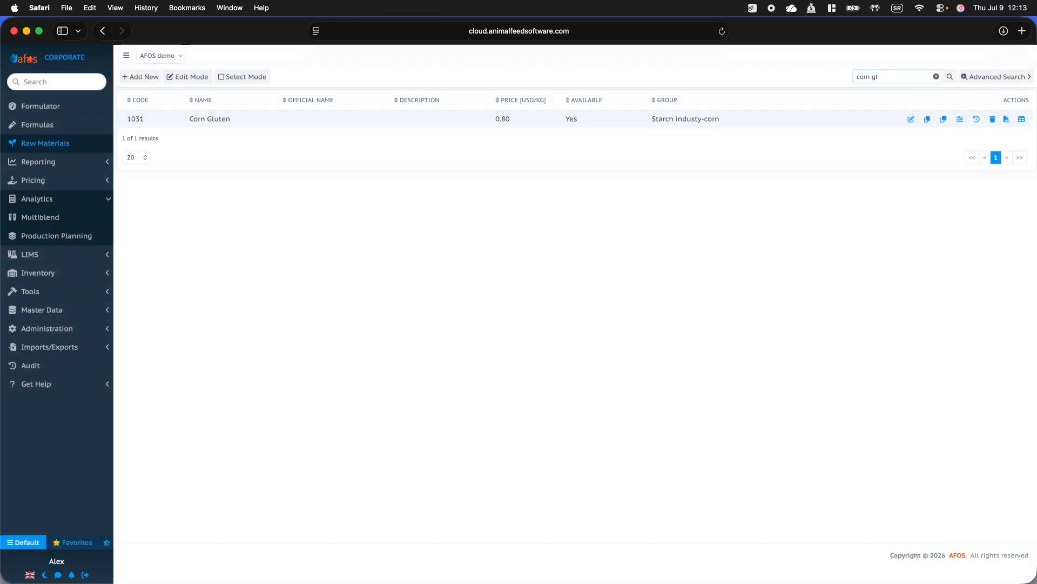
click(944, 120)
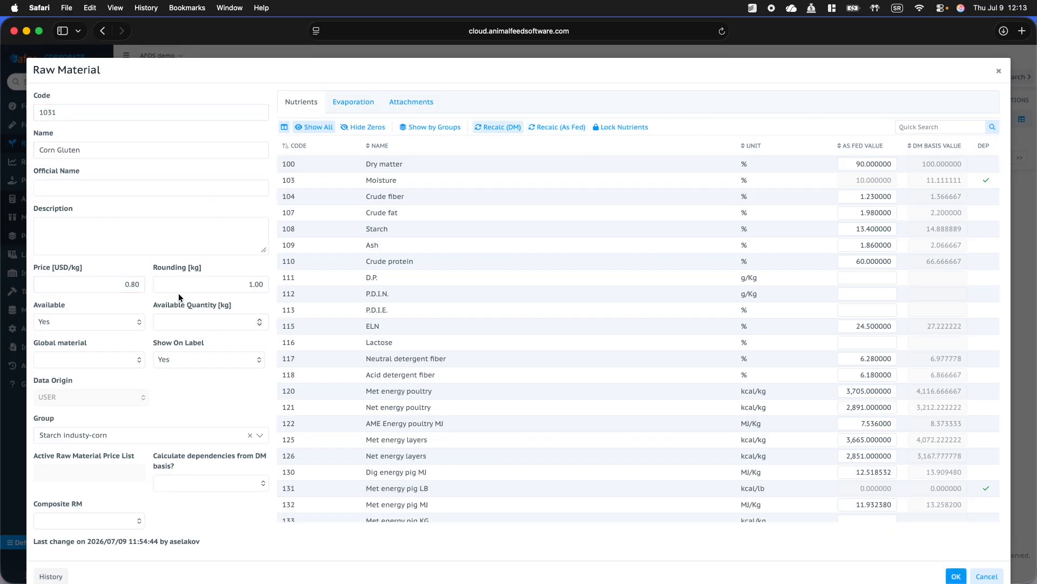
Step: Set the copy's price to 0.75 USD/kg and crude protein to 60.1 %, and name it "Corn Gluten Supplier 2"
click(100, 284)
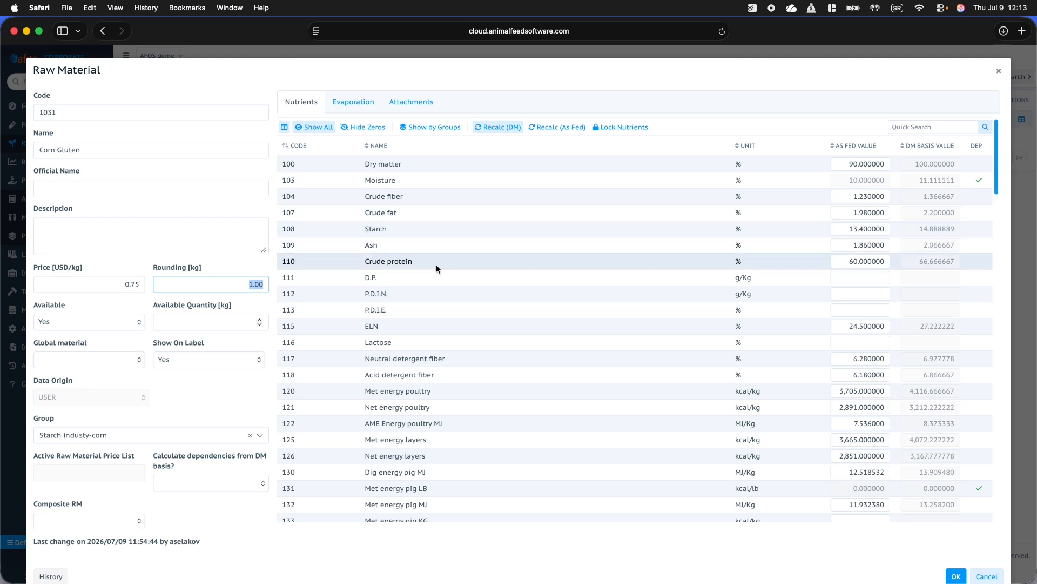
click(847, 261)
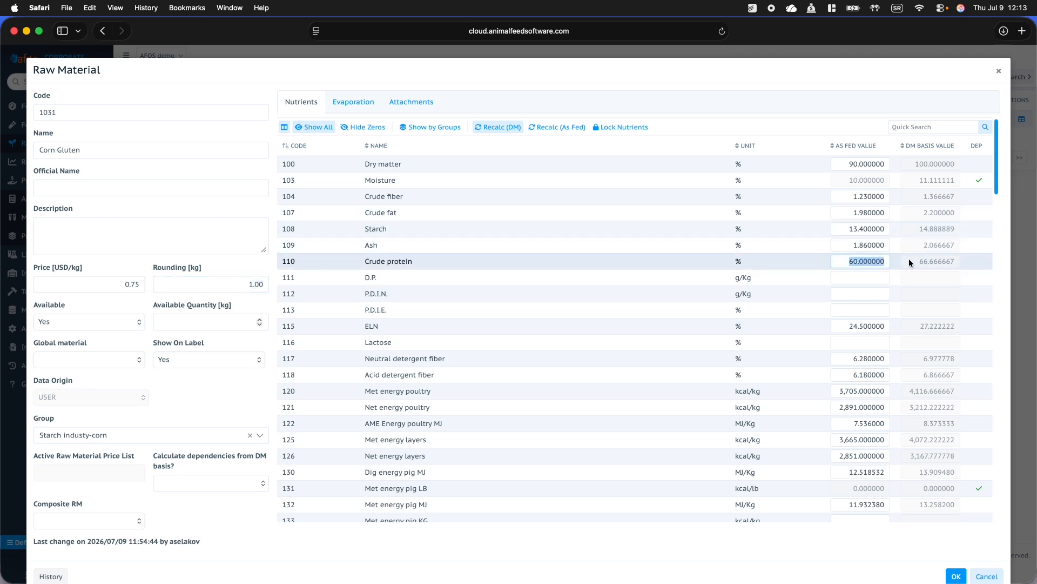
text(60.1)
key(Tab)
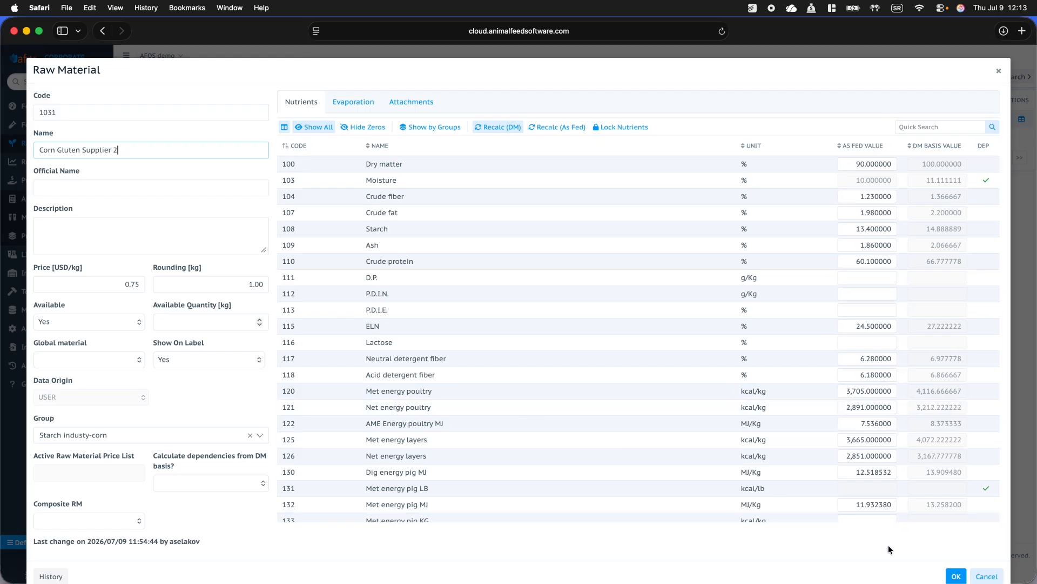
Step: Give the copied raw material the unique code 1031.1 and save it
click(946, 572)
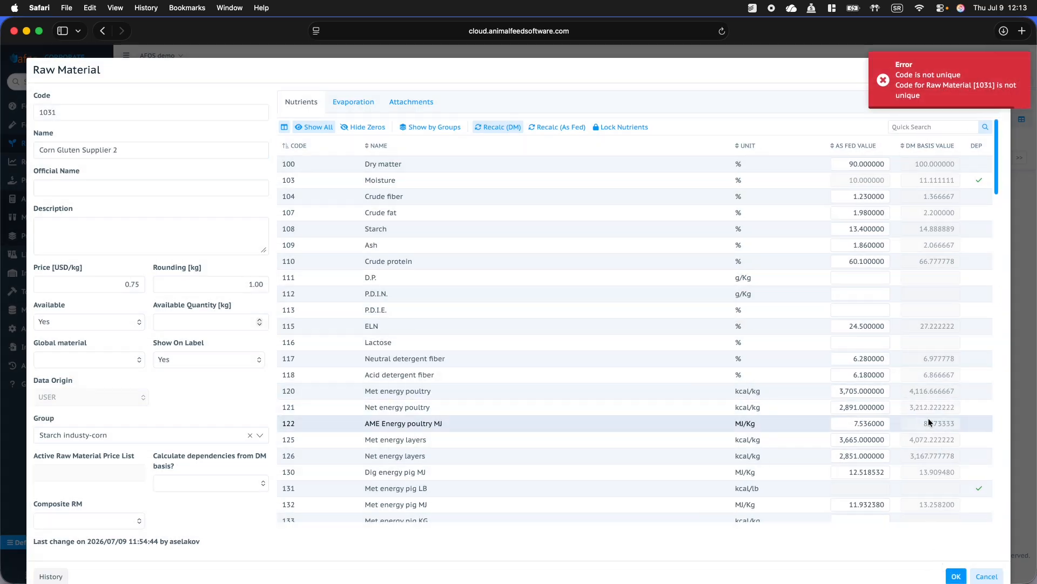
click(103, 111)
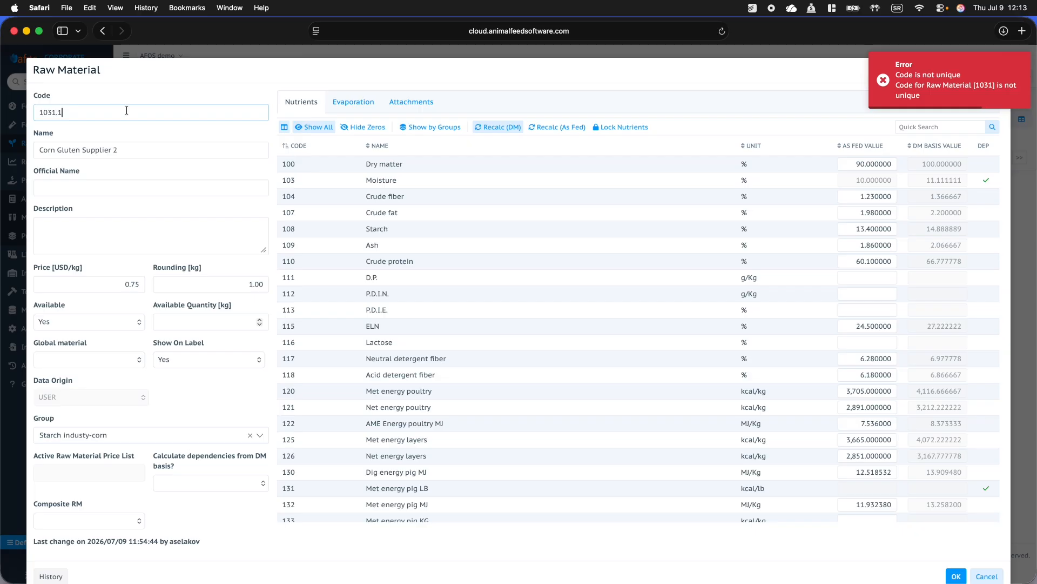
click(955, 576)
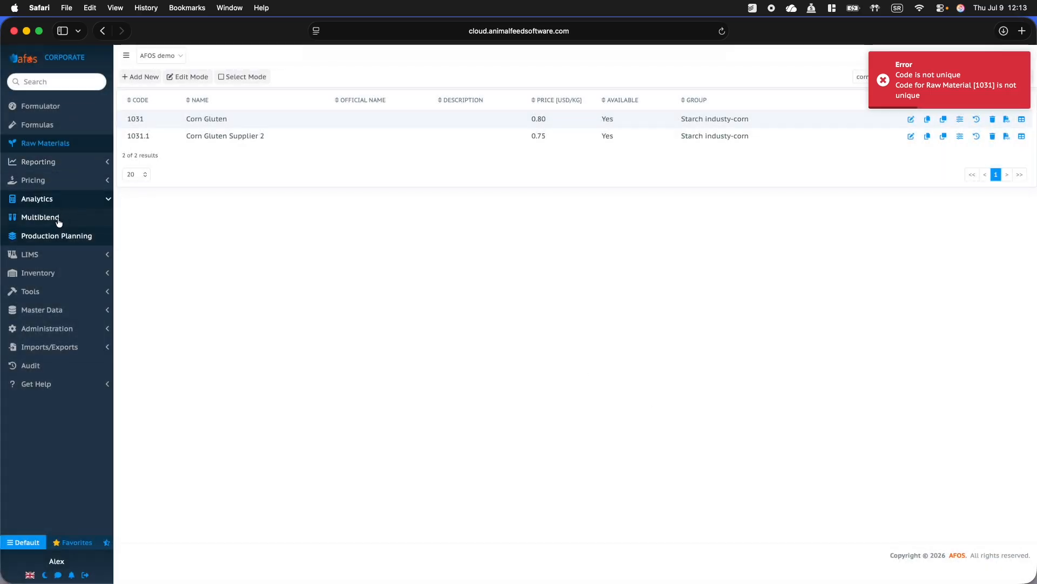
Step: Select all four Broiler formulas in Multiblend and open the raw material replacement for them
click(58, 219)
click(133, 112)
click(778, 57)
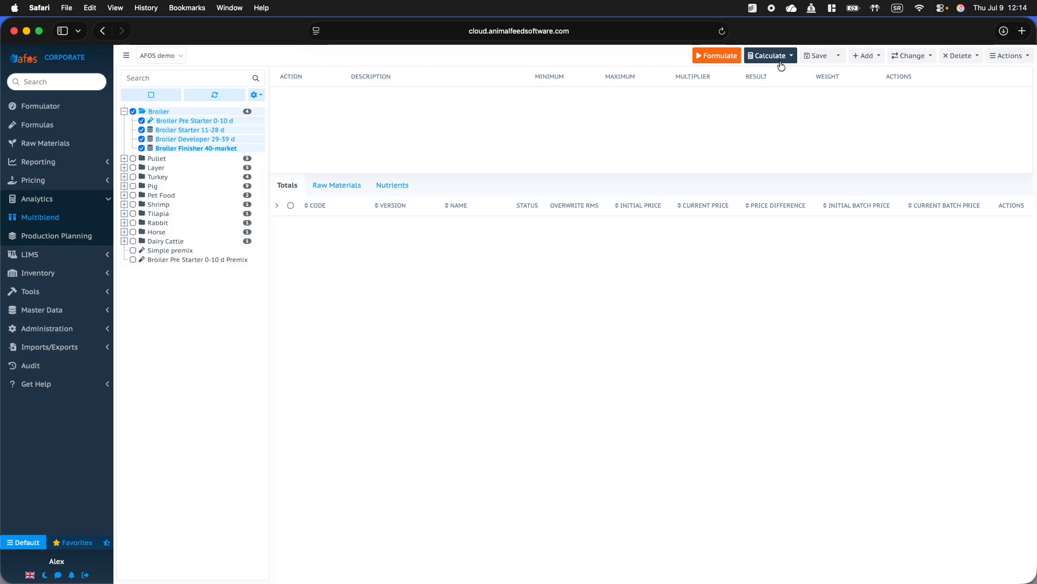
click(930, 63)
click(890, 75)
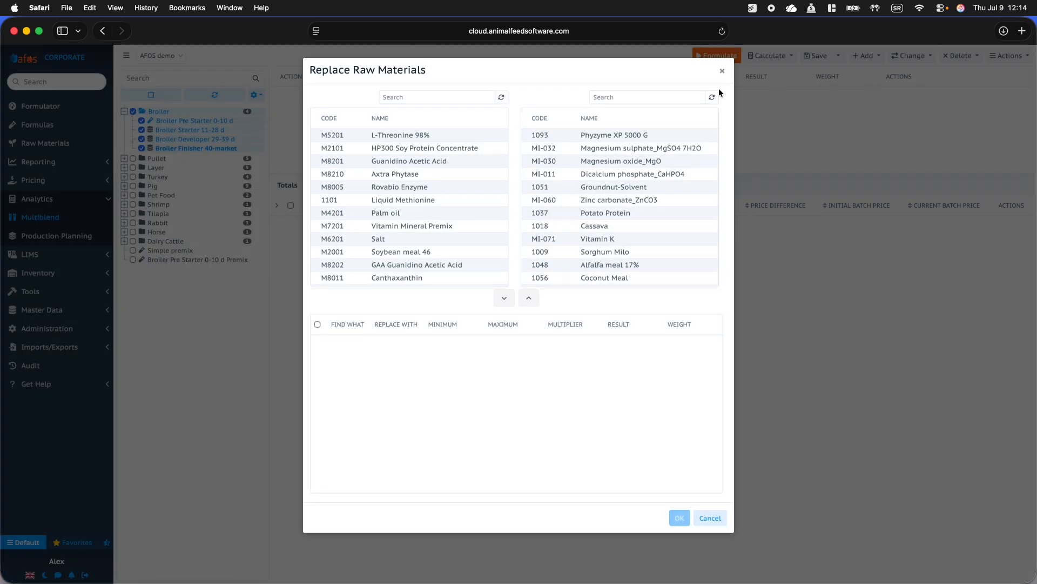
Step: Replace Corn Gluten with Corn Gluten Supplier 2 in the selected Broiler formulas and formulate them
click(456, 97)
text(co)
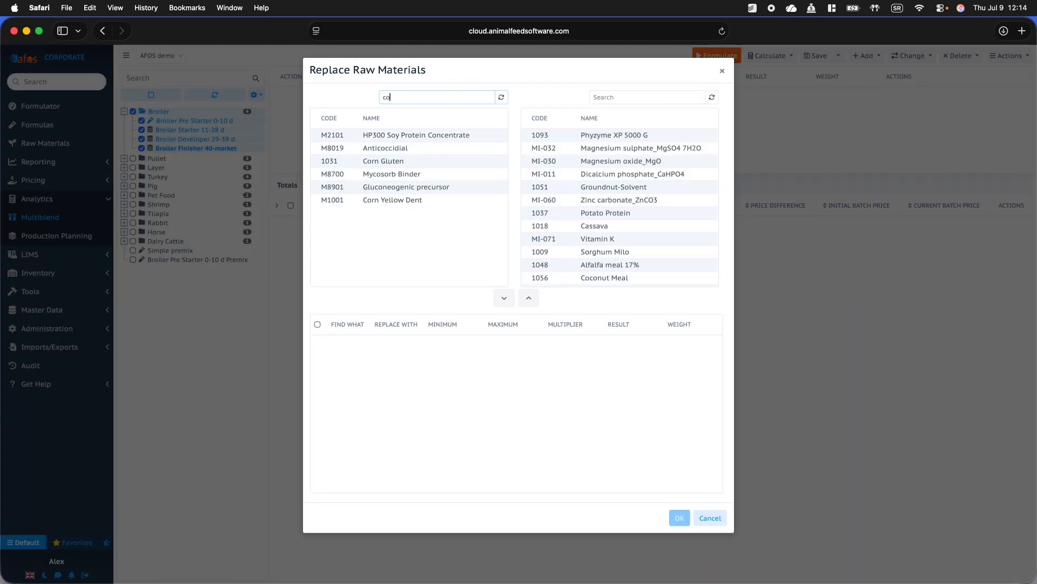
text(rn)
click(427, 132)
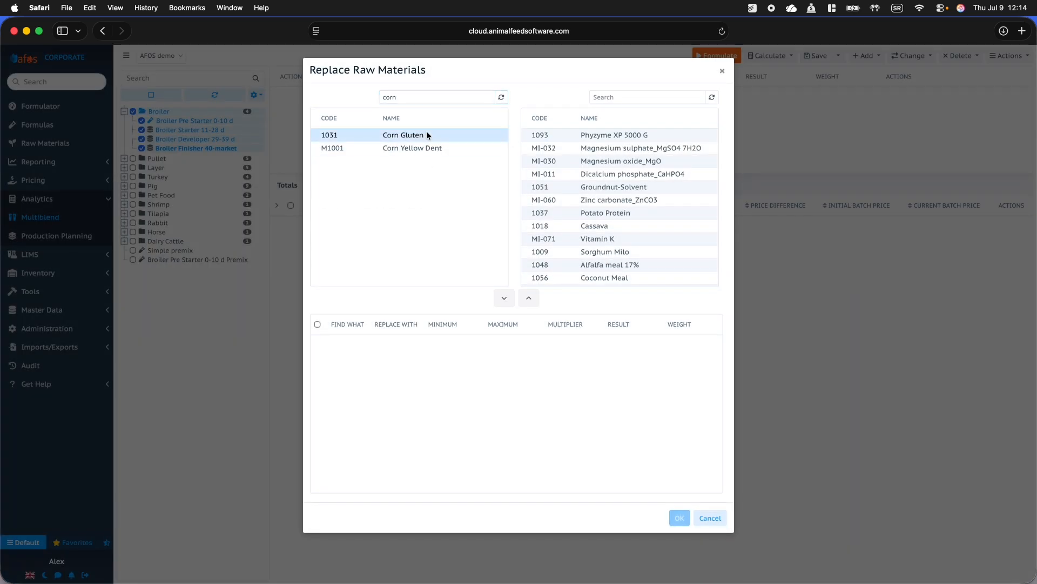
click(646, 97)
text(corn g)
click(648, 137)
click(504, 298)
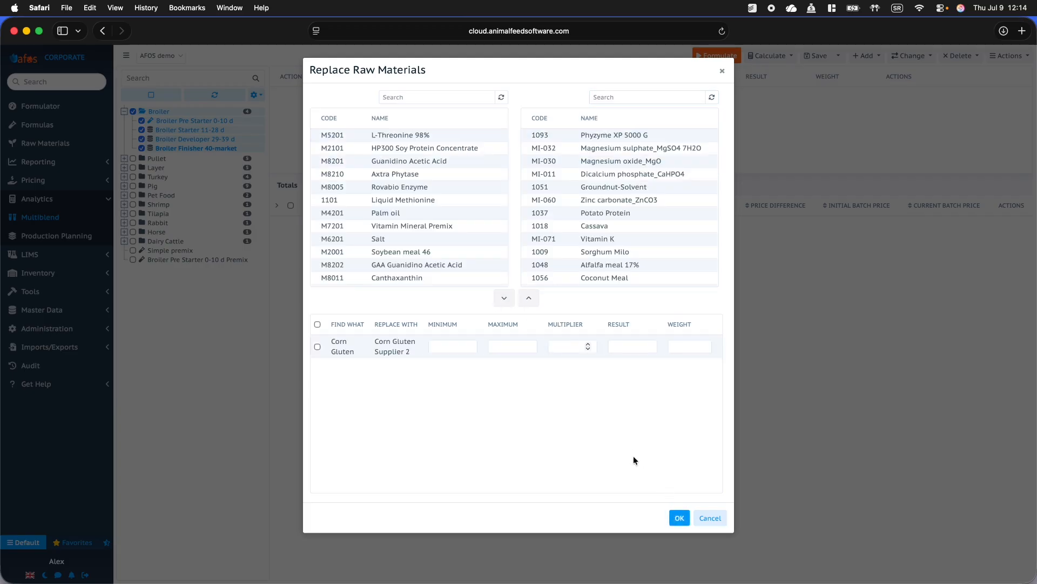
click(679, 517)
click(722, 56)
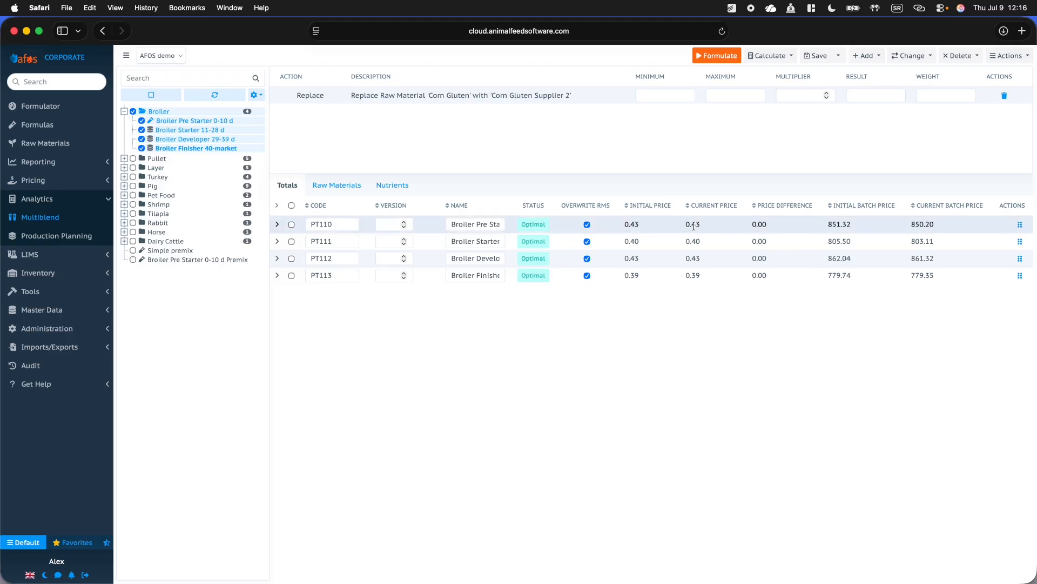
Step: Compare the raw material results of the initial and reformulated Broiler Pre Starter 0-10 d, then close the comparison
click(1020, 224)
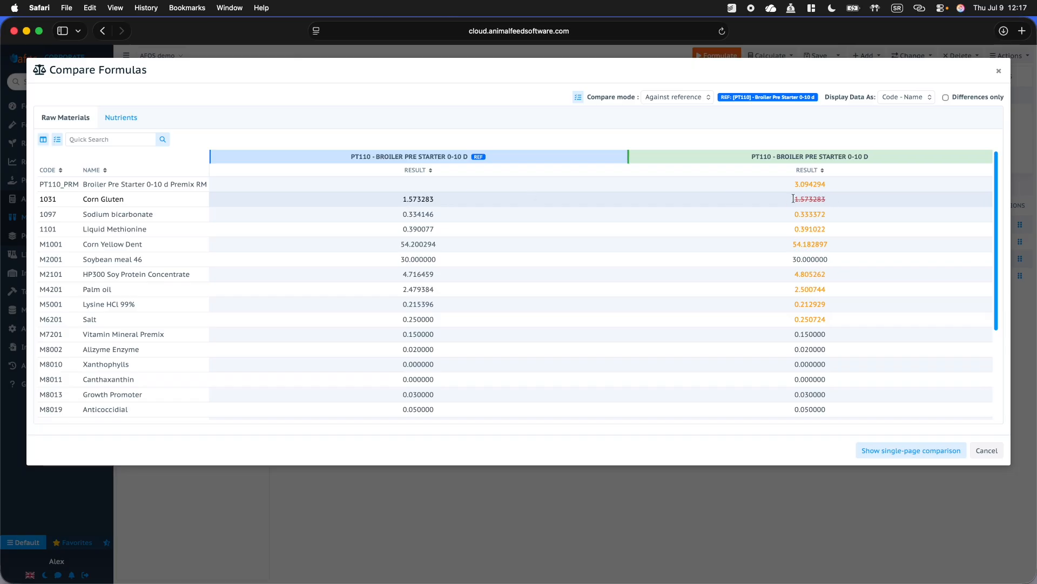
scroll(808, 257, down, 5)
scroll(808, 257, up, 5)
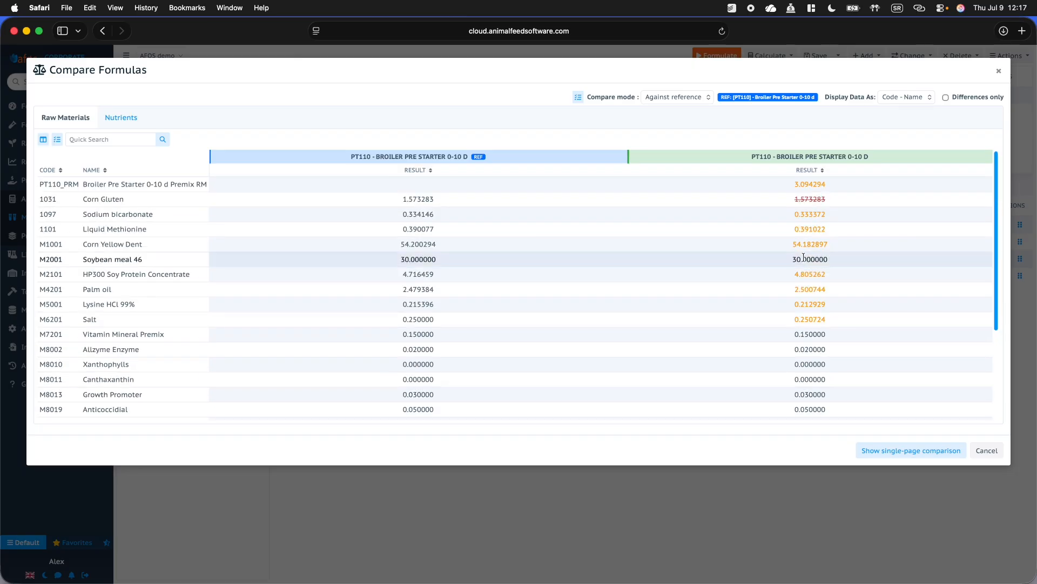
scroll(803, 257, down, 5)
scroll(804, 258, up, 5)
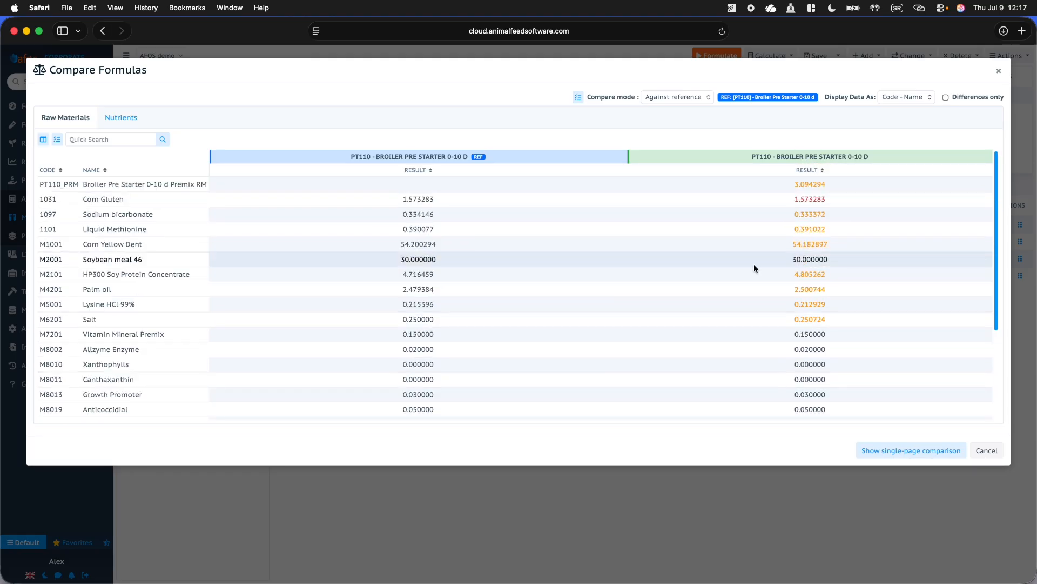
scroll(212, 316, down, 5)
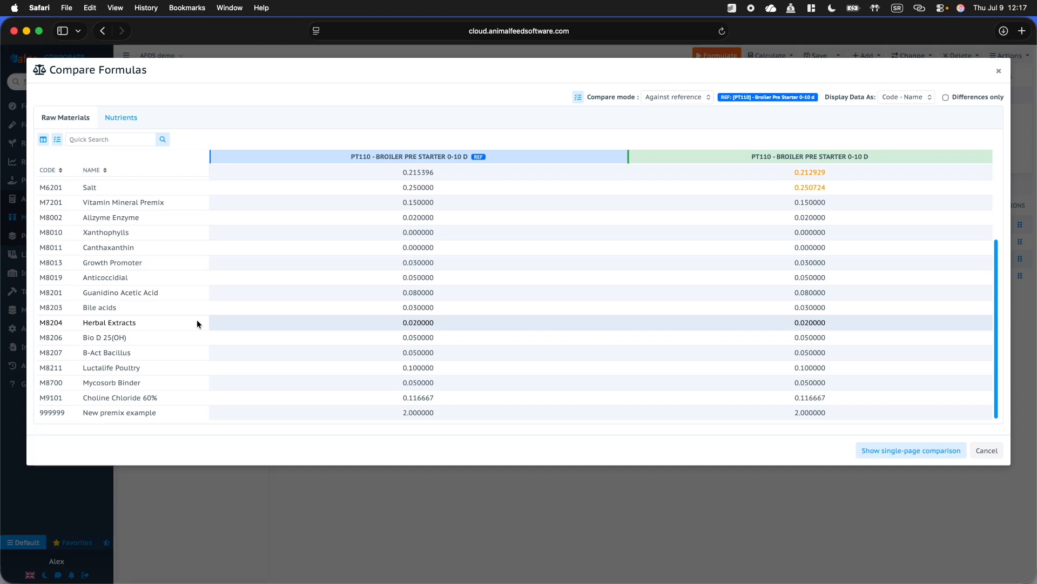
scroll(196, 322, up, 5)
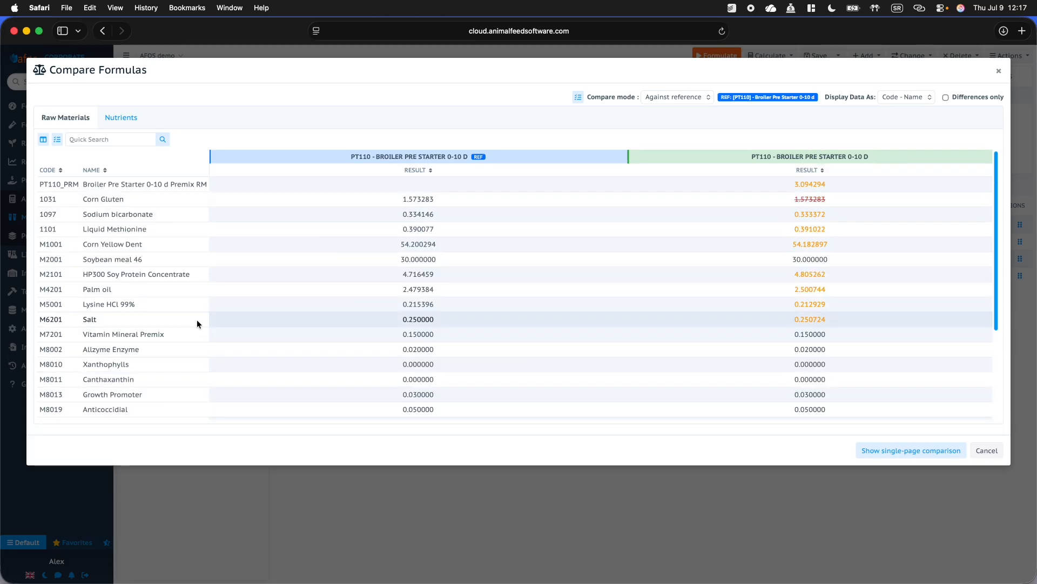
scroll(196, 320, down, 5)
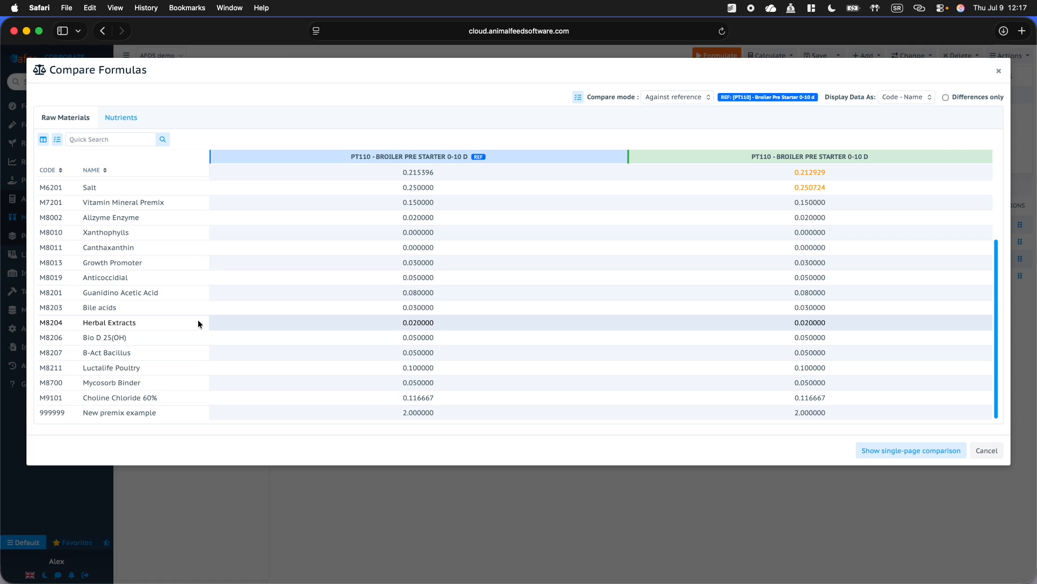
scroll(198, 320, up, 5)
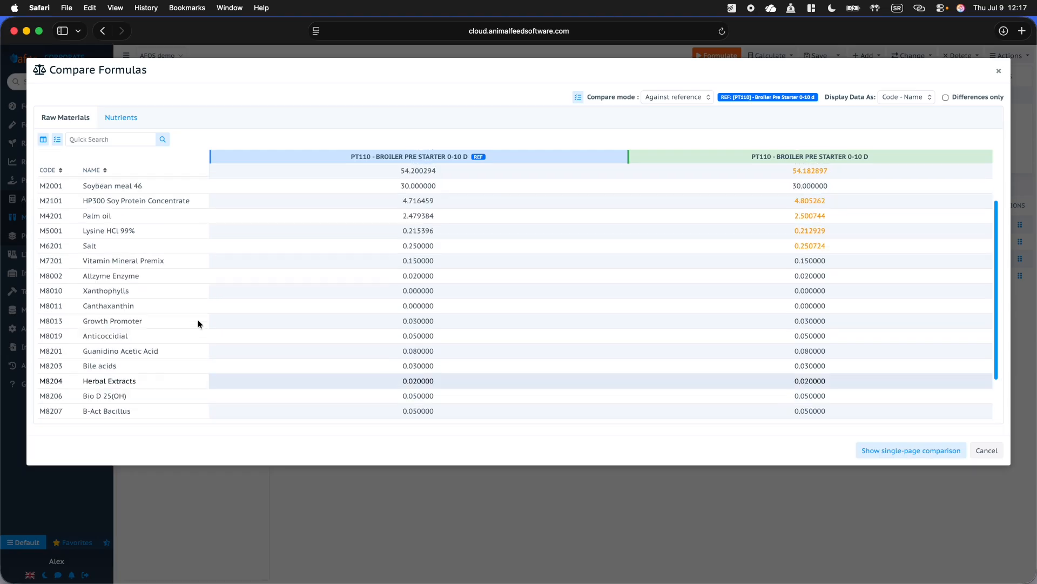
scroll(198, 320, down, 2)
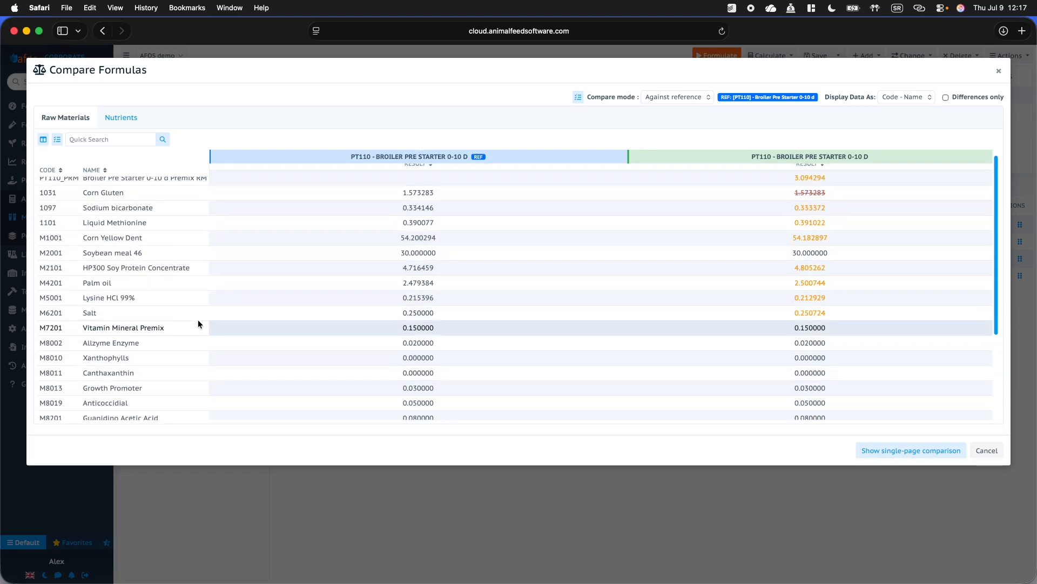
scroll(198, 320, down, 4)
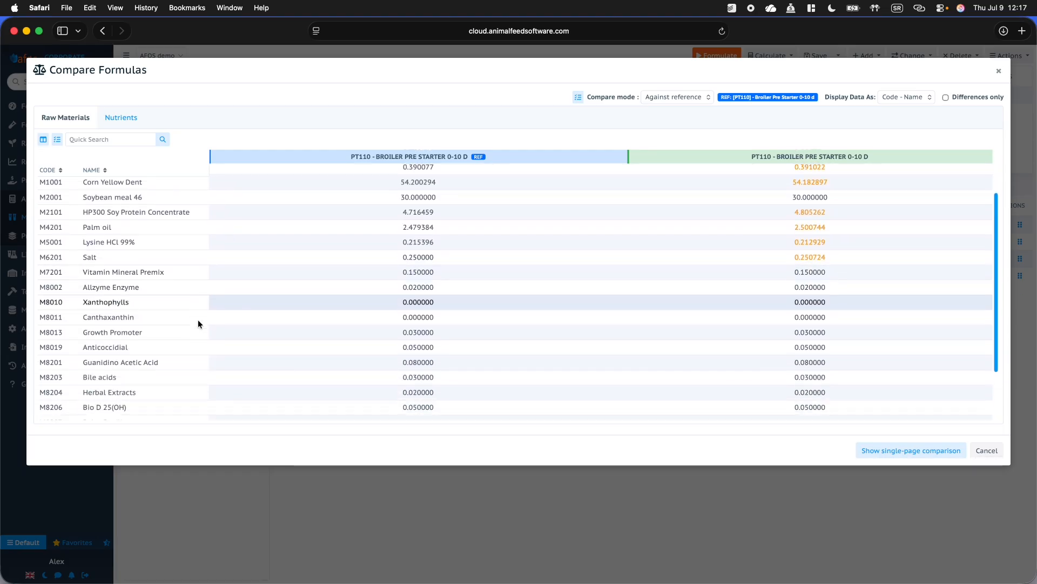
scroll(197, 324, up, 5)
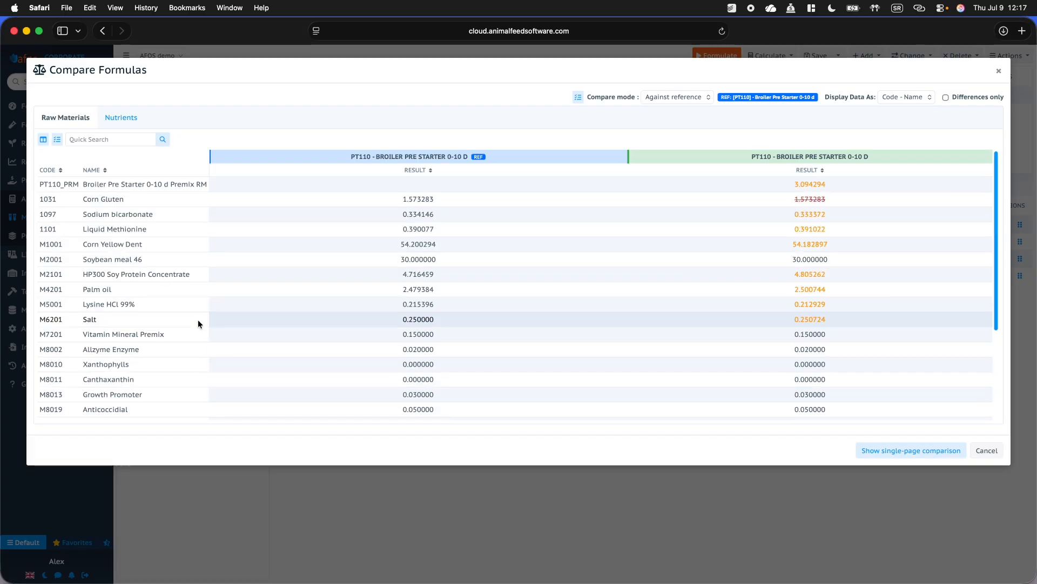
click(996, 453)
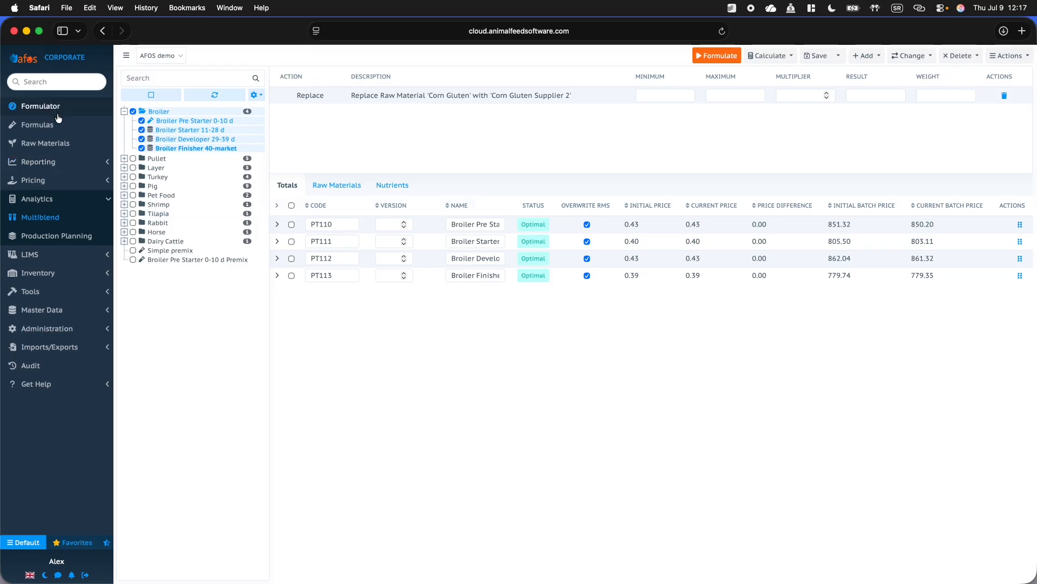
Step: Find Corn Gluten Supplier 2 among the raw materials with "corn gl", set its price to 0.5 USD/kg and save it
click(59, 143)
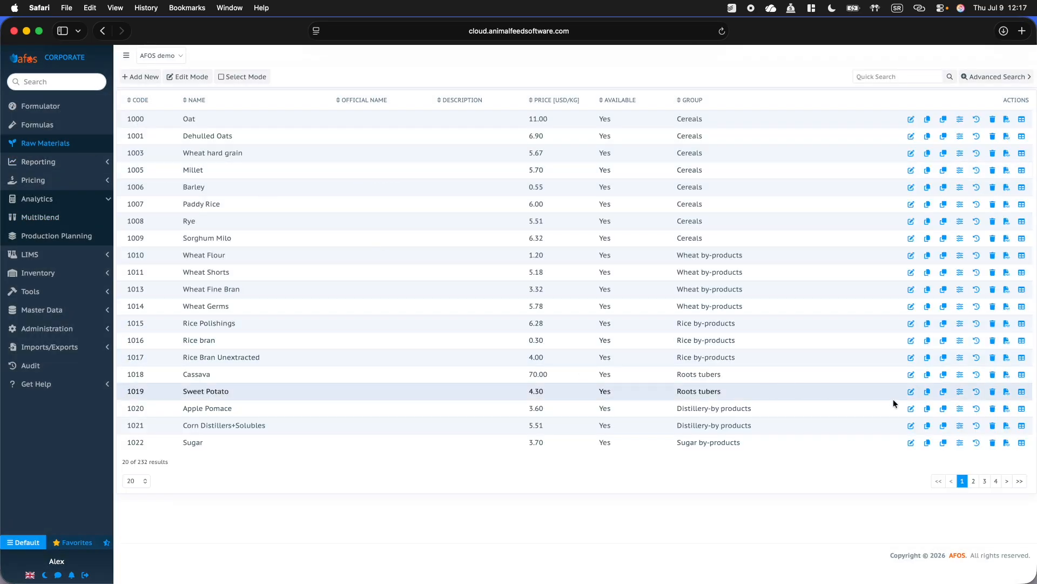
click(913, 77)
text(corn gl)
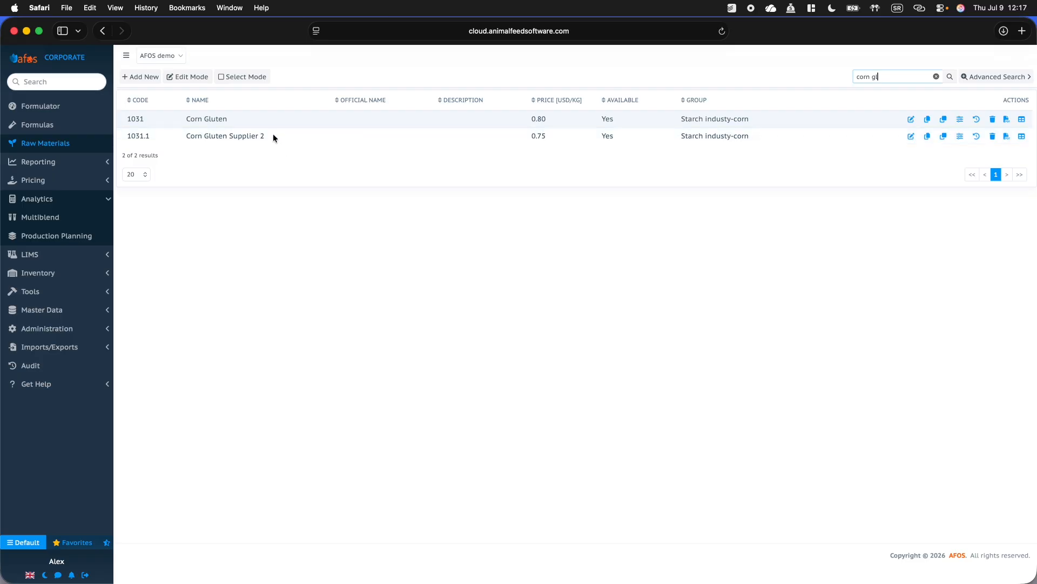
click(911, 136)
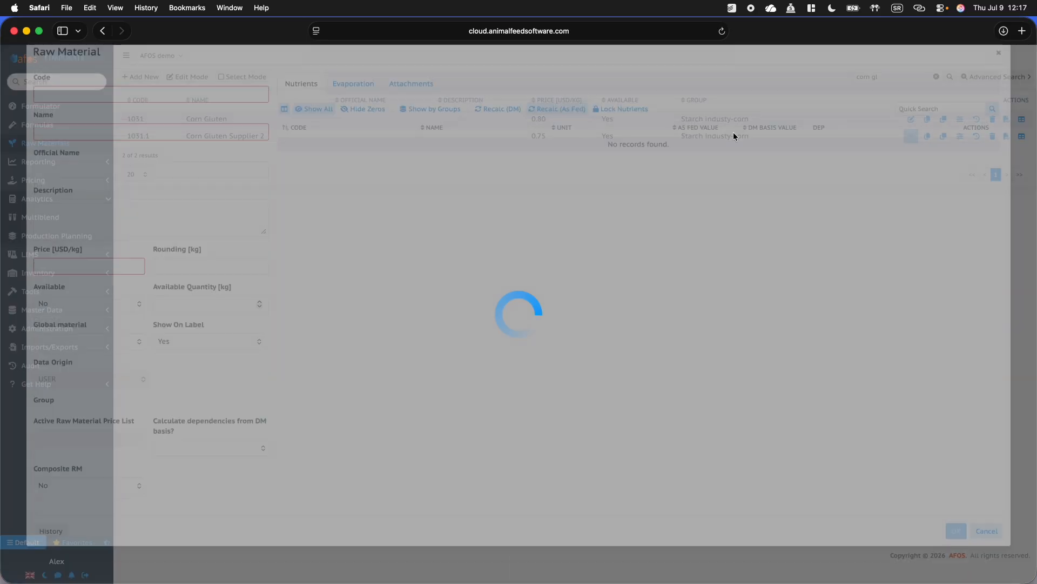
click(114, 285)
text(0.5)
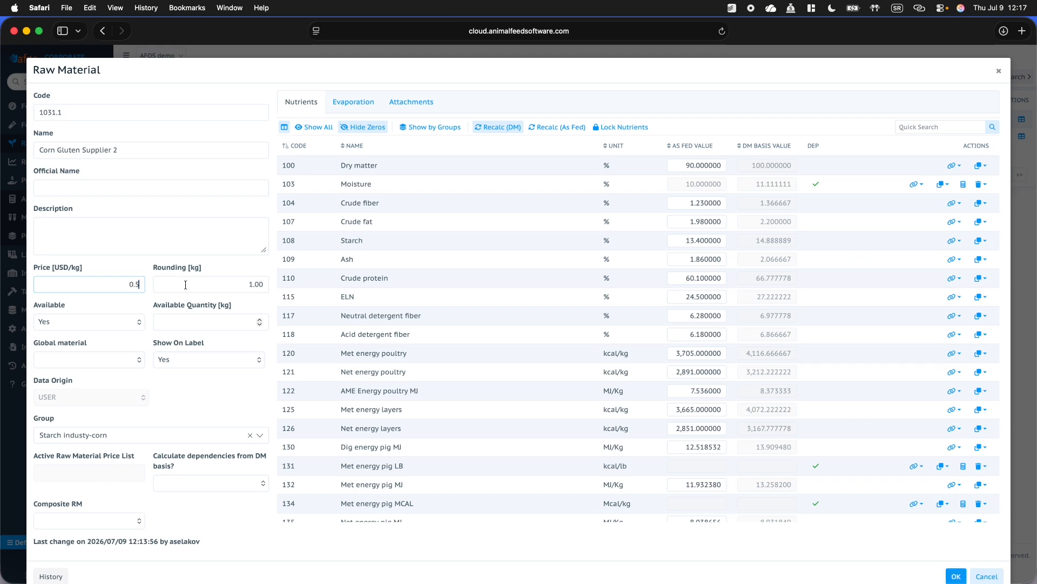
click(956, 576)
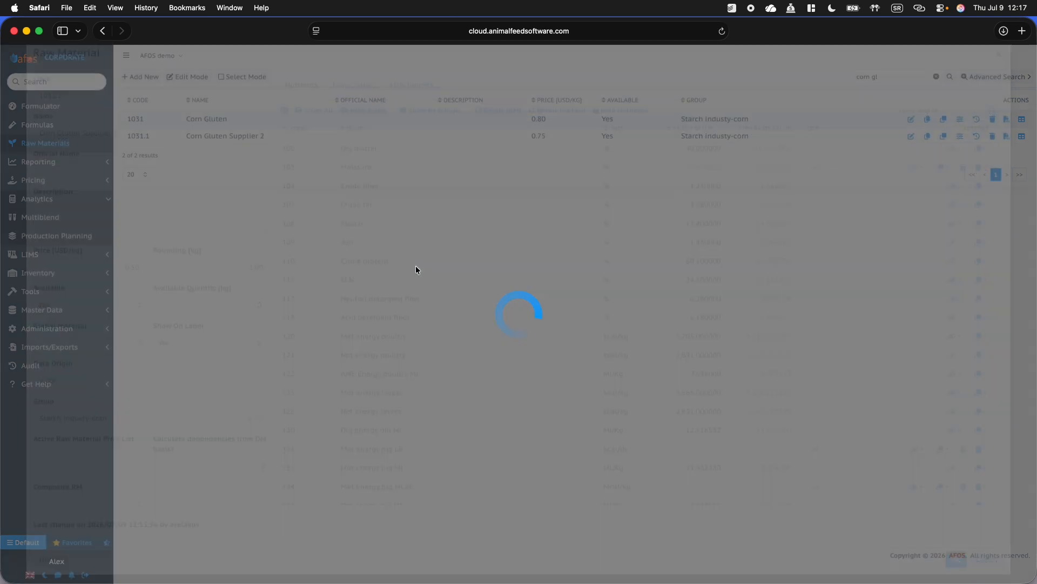
Step: Return to Multiblend, select the whole Broiler group and open the raw material replacement again
click(79, 216)
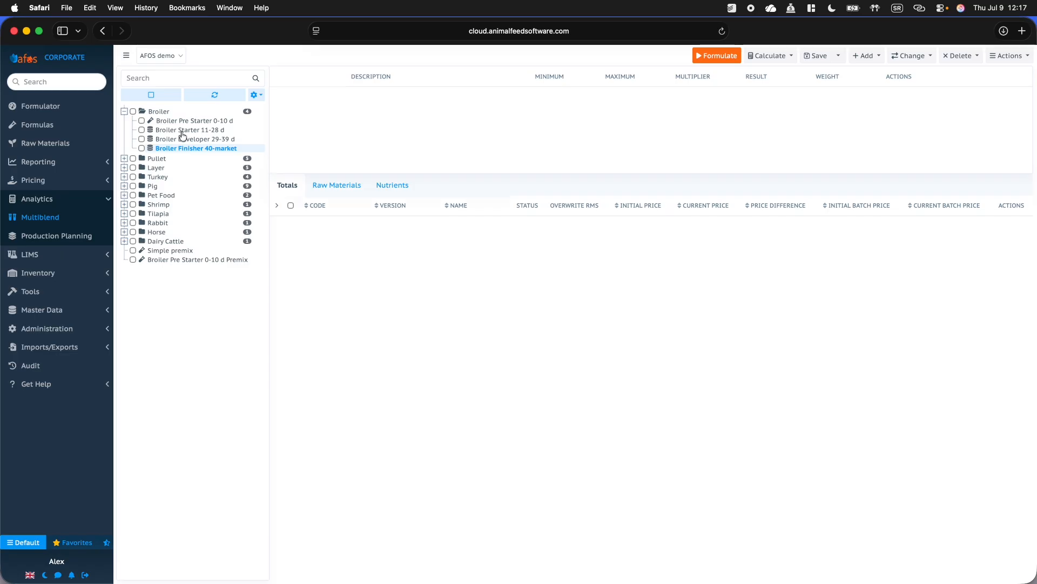
click(132, 111)
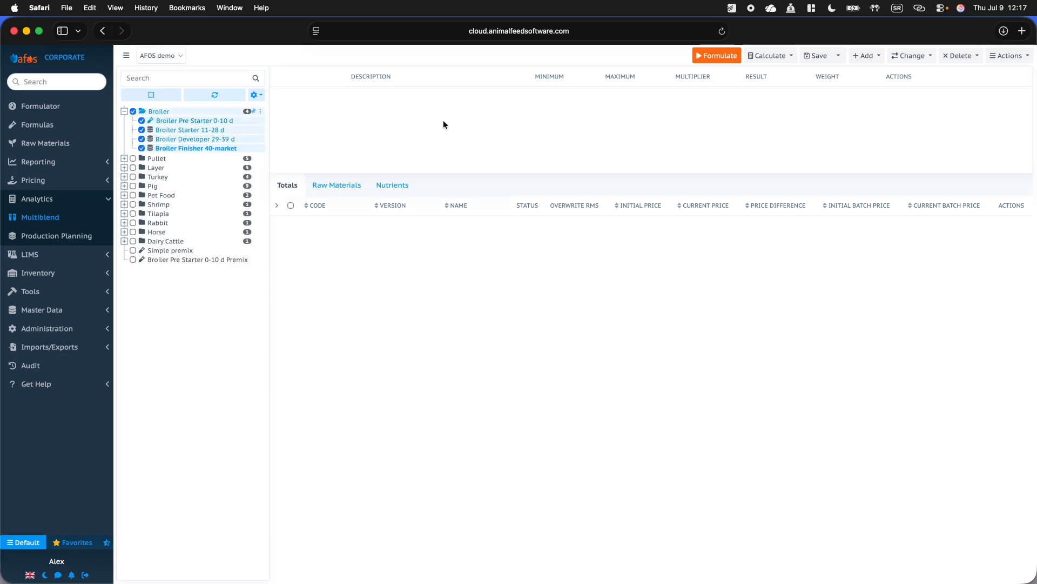
click(910, 57)
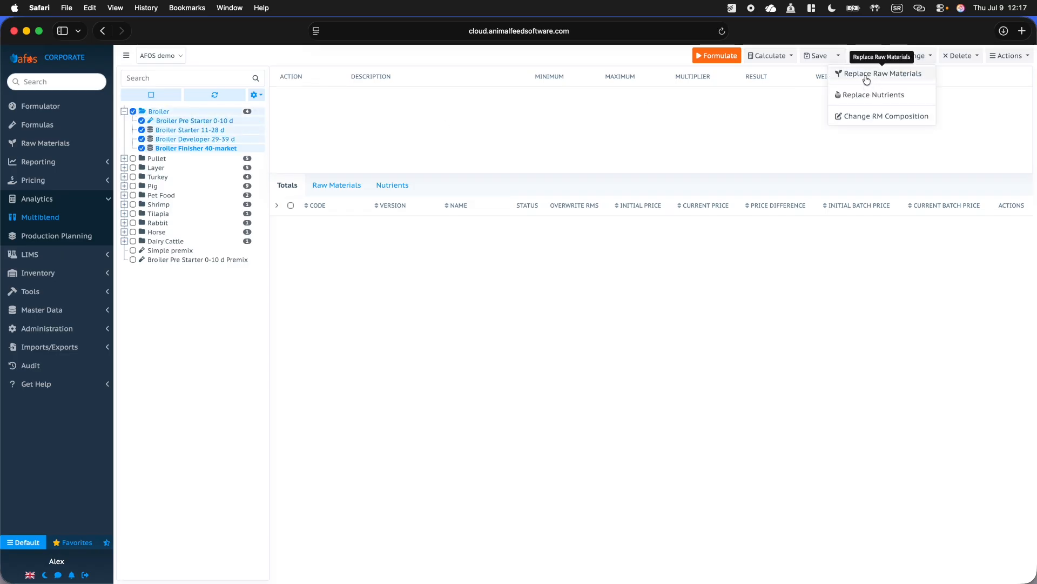
click(867, 76)
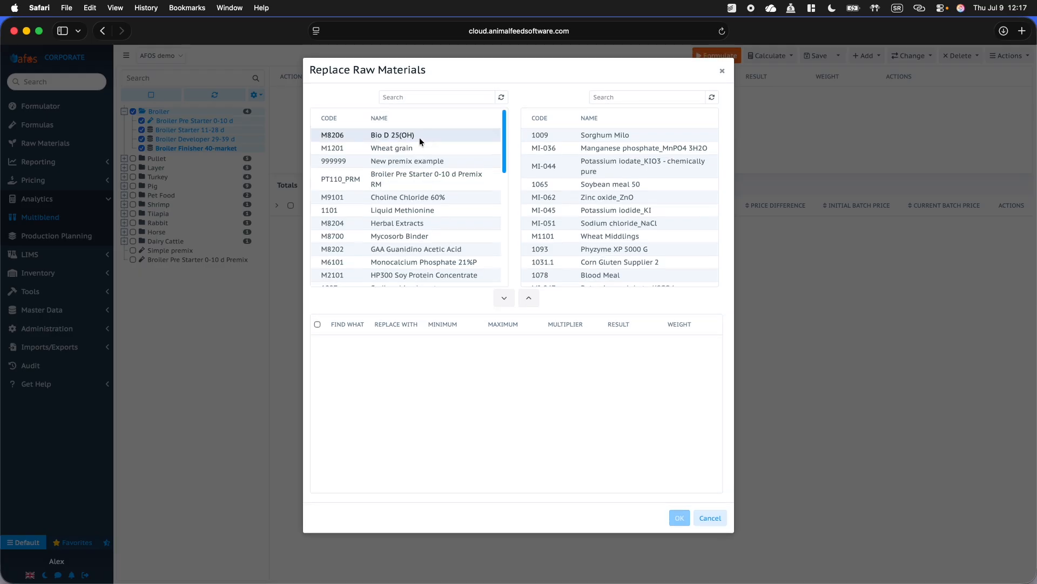
Step: Swap Corn Gluten for the repriced Corn Gluten Supplier 2 across the Broiler formulas and formulate them again
click(433, 95)
text(glute)
click(639, 97)
text(glu)
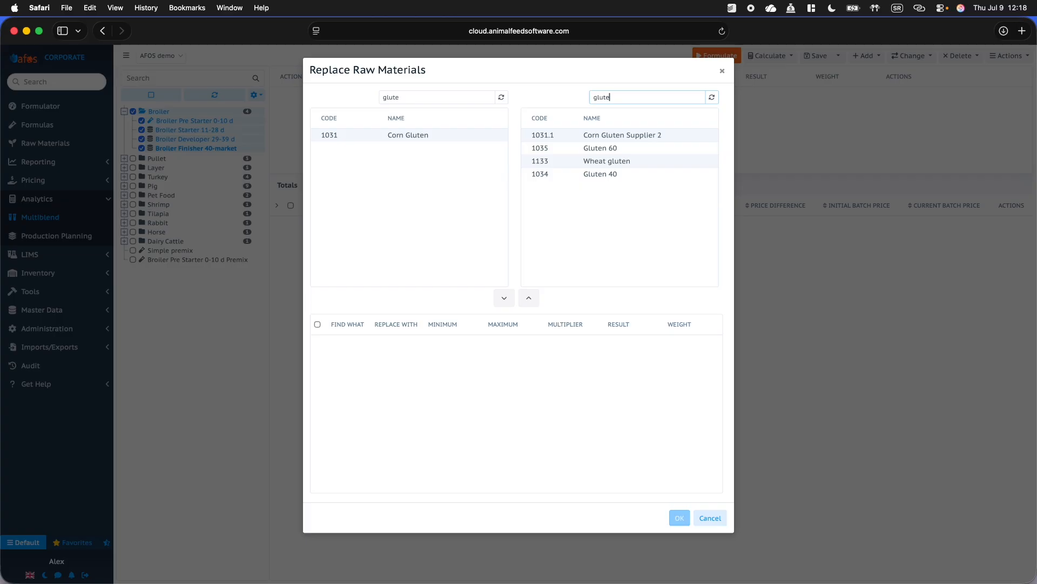
click(655, 136)
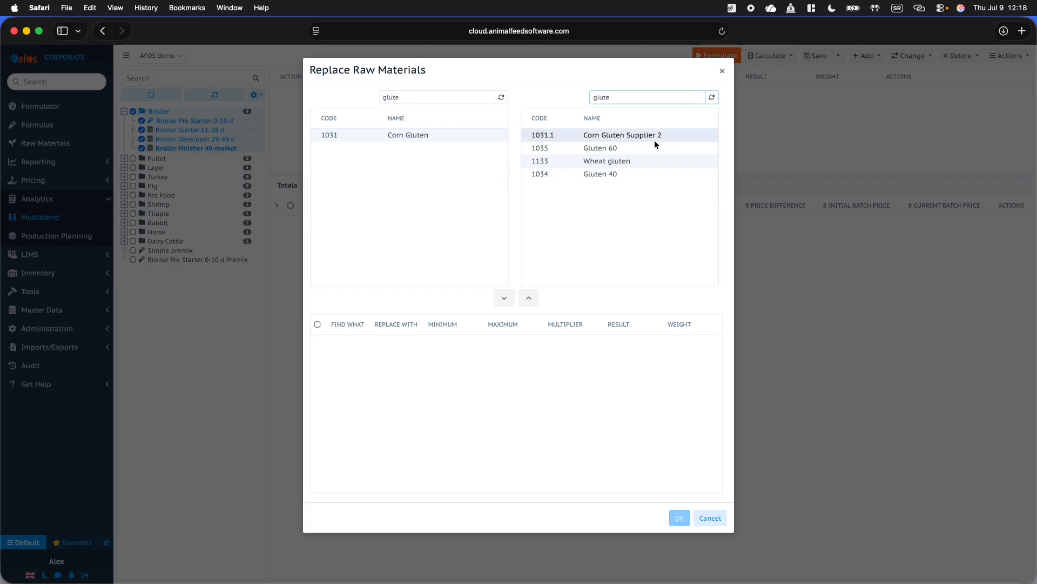
click(514, 299)
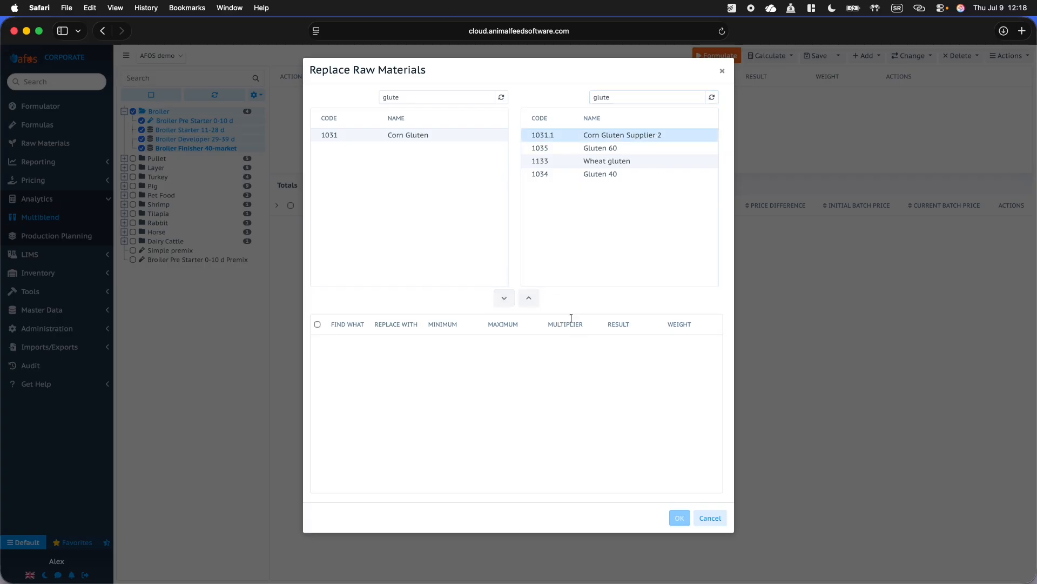
click(454, 134)
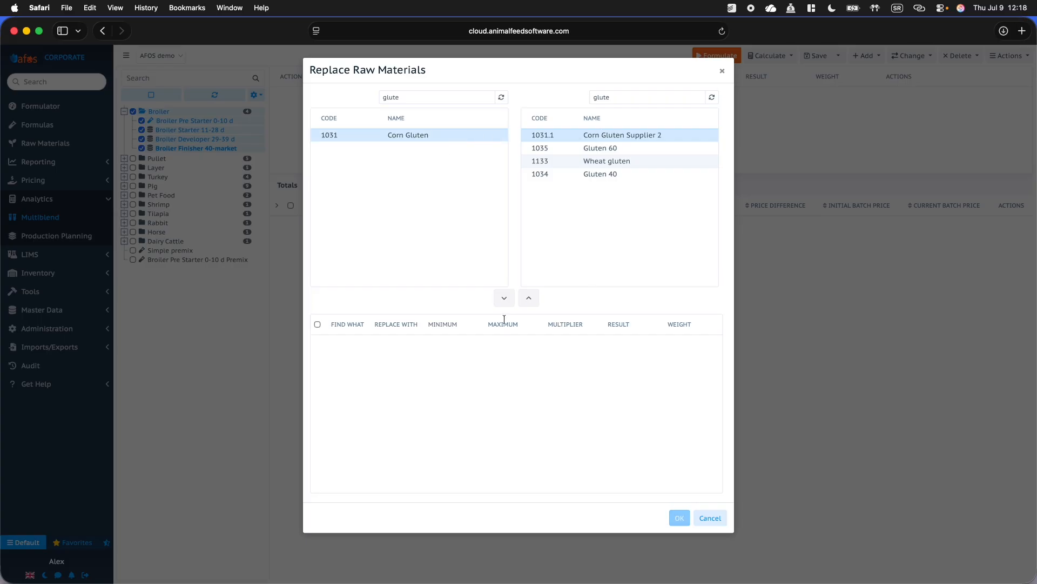
click(504, 297)
click(679, 517)
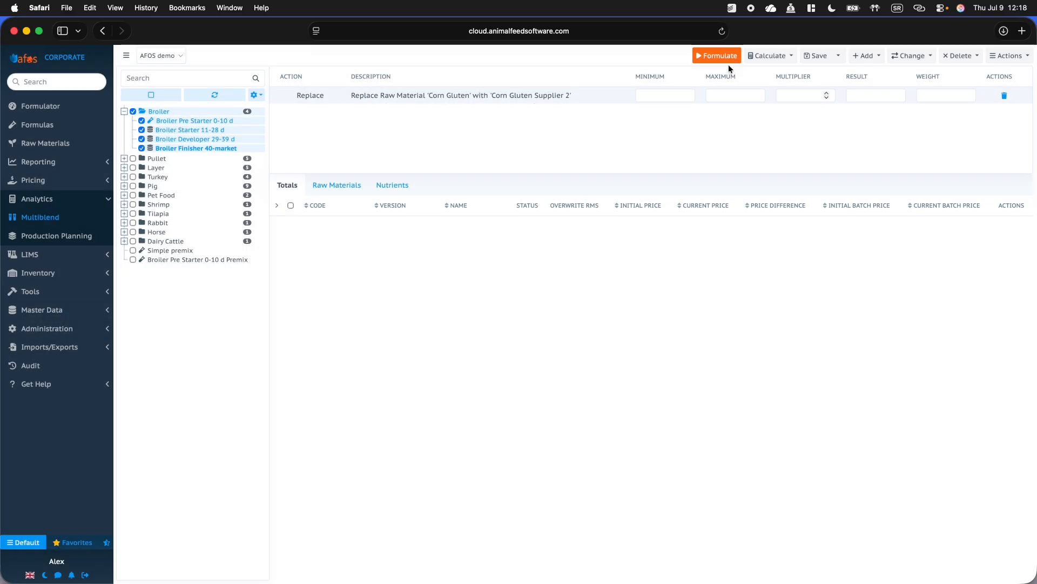
click(720, 56)
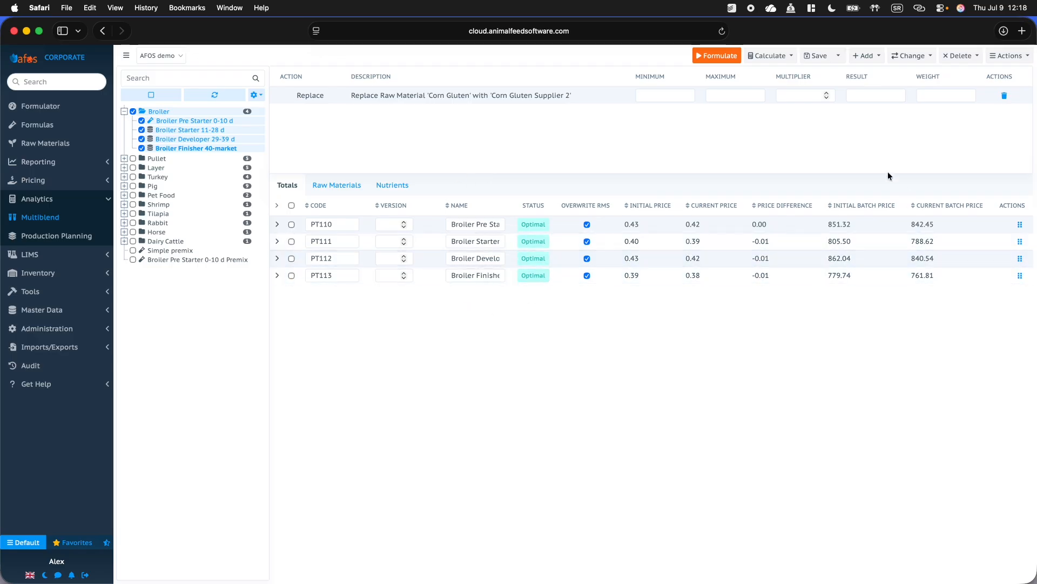
Step: Examine the formula comparison and the detailed raw material list of the reformulated Broiler Pre Starter 0-10 d
click(1020, 224)
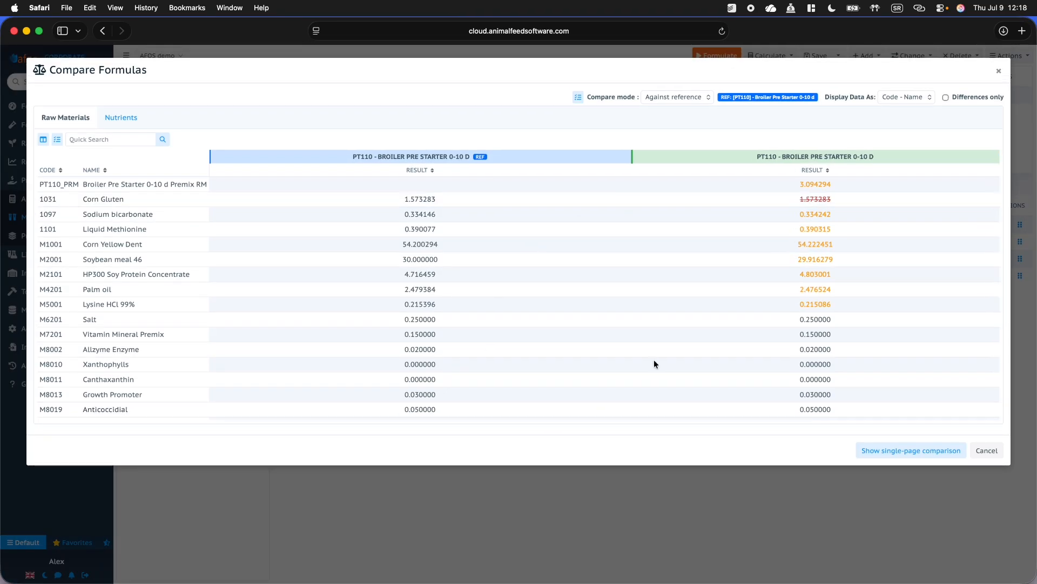
click(999, 71)
click(277, 224)
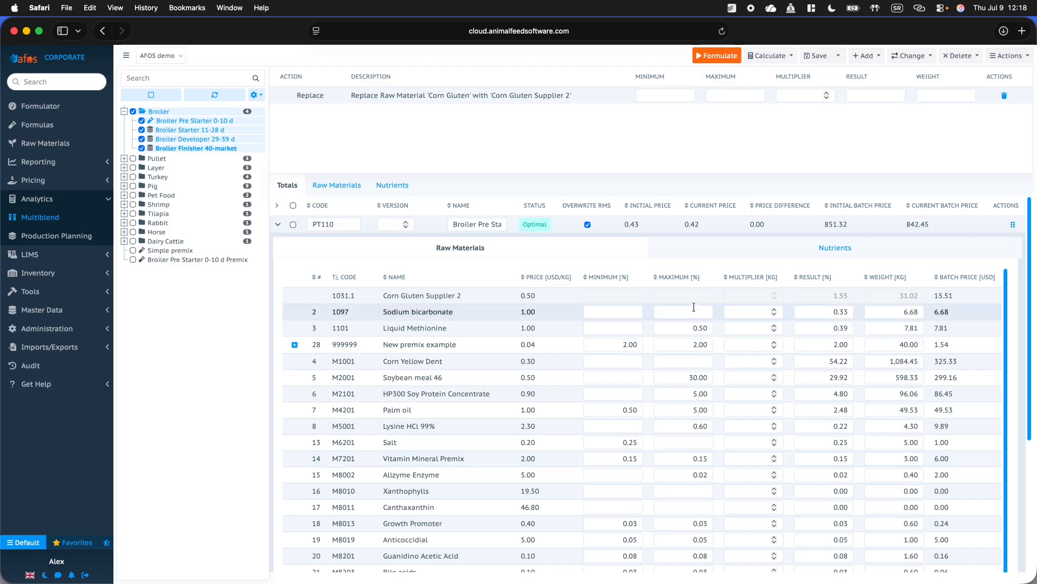
scroll(531, 384, down, 5)
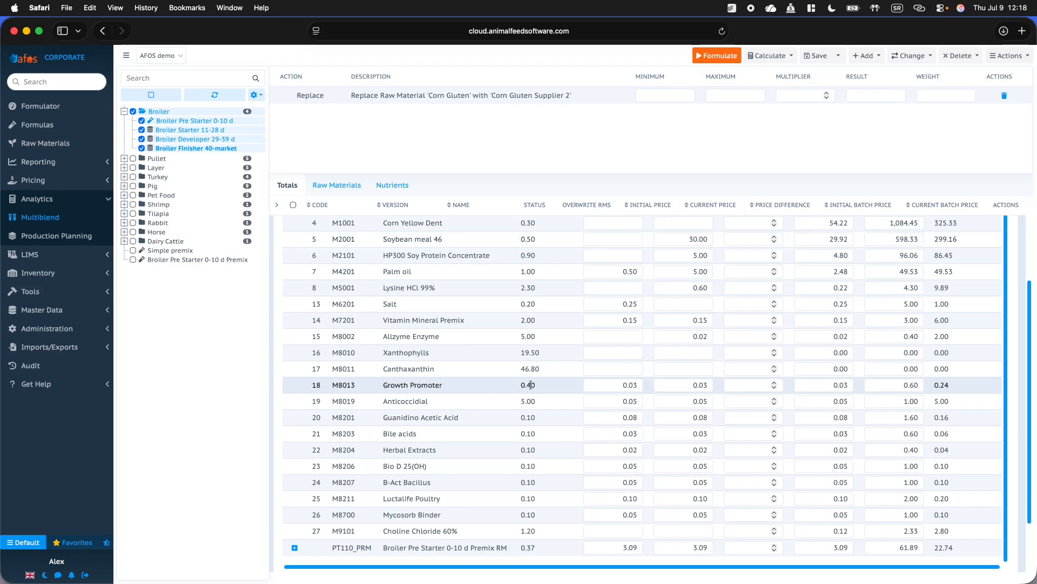
scroll(531, 383, up, 5)
click(277, 225)
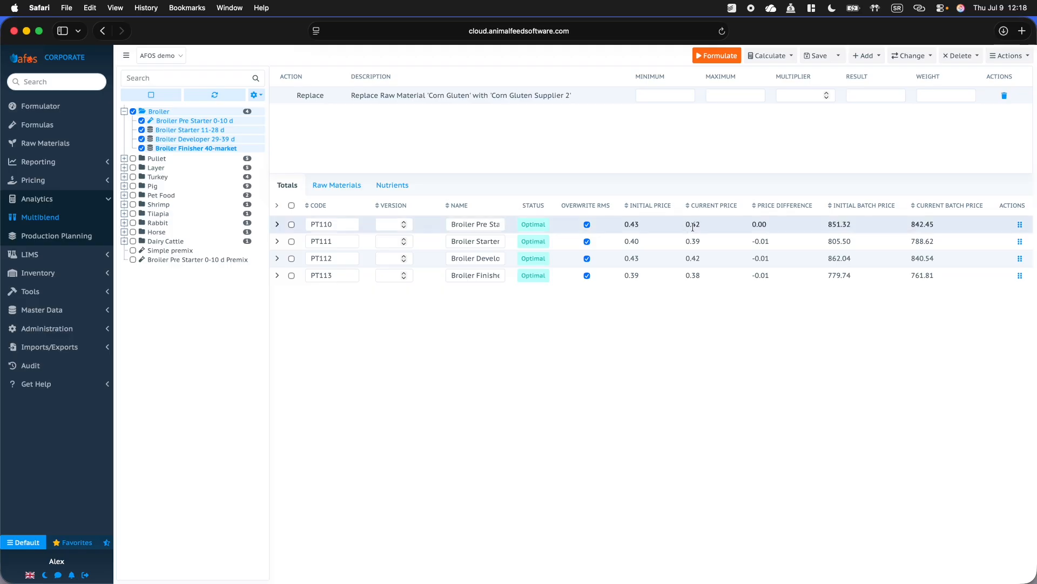
Step: Examine Multiblend's options for adding and changing items, its additional actions, and the inventory snapshot selection without applying anything
click(865, 56)
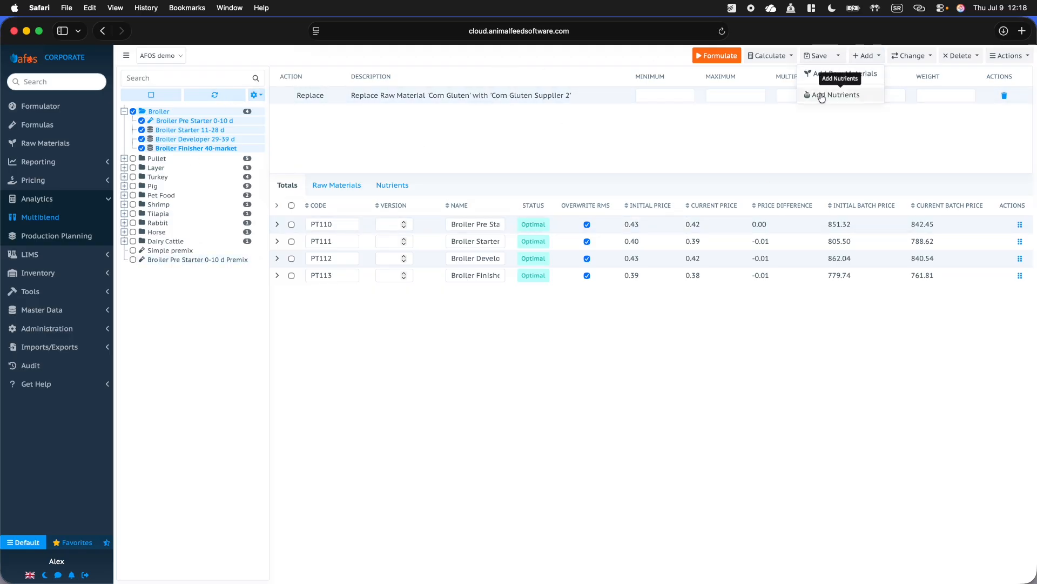
click(909, 56)
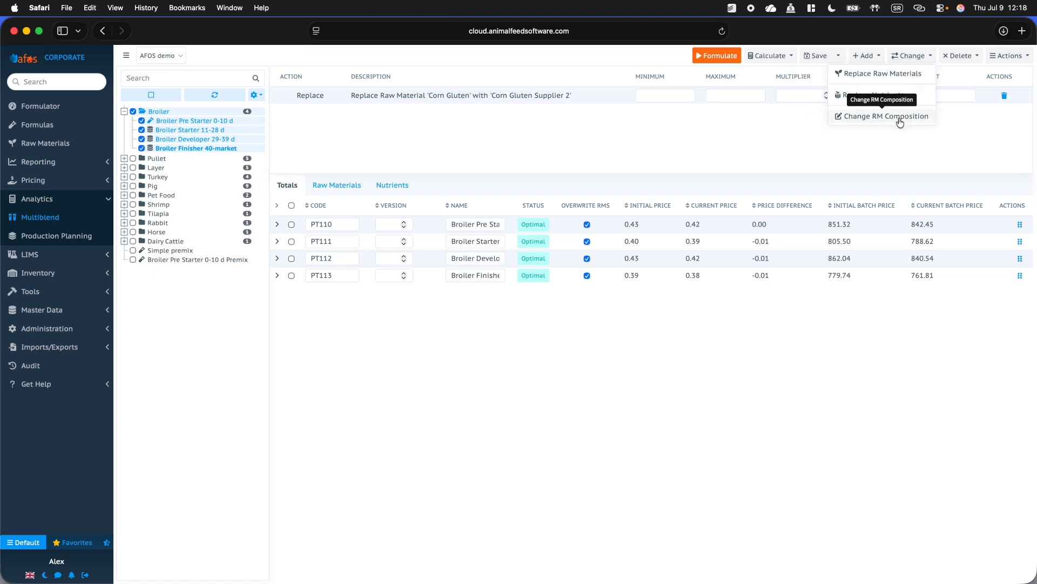
click(1009, 55)
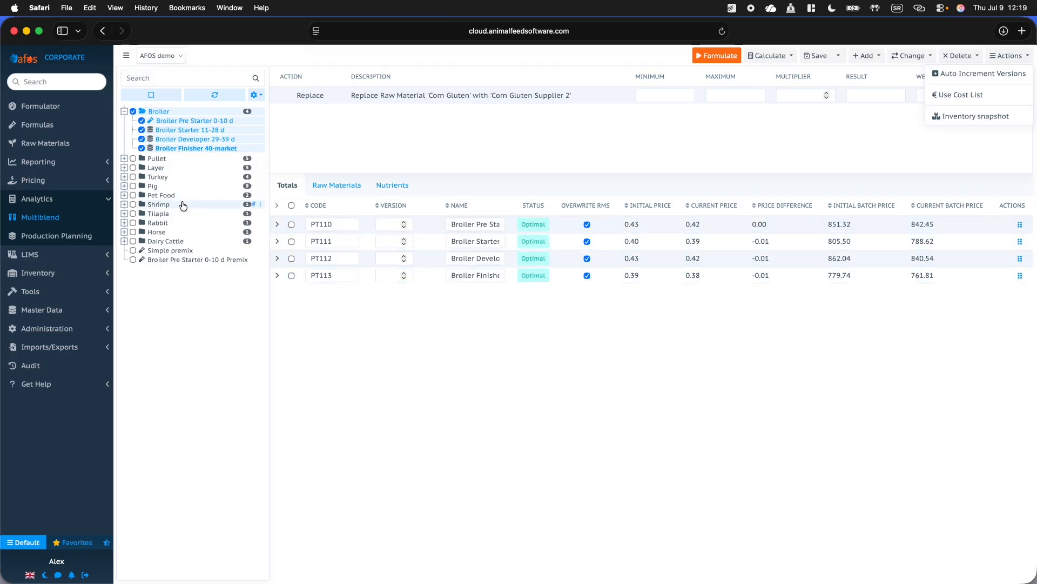
click(976, 117)
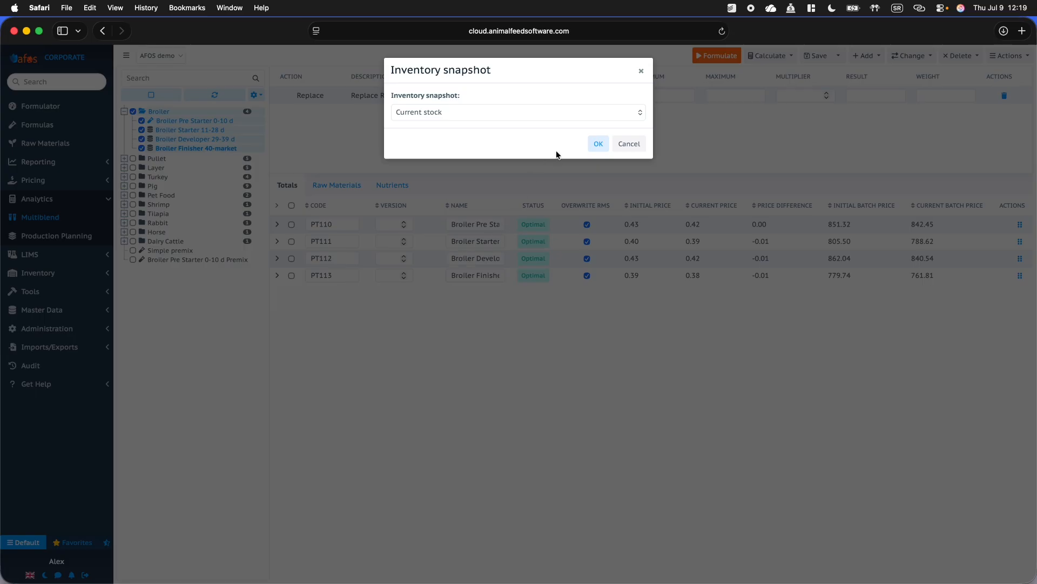
click(637, 143)
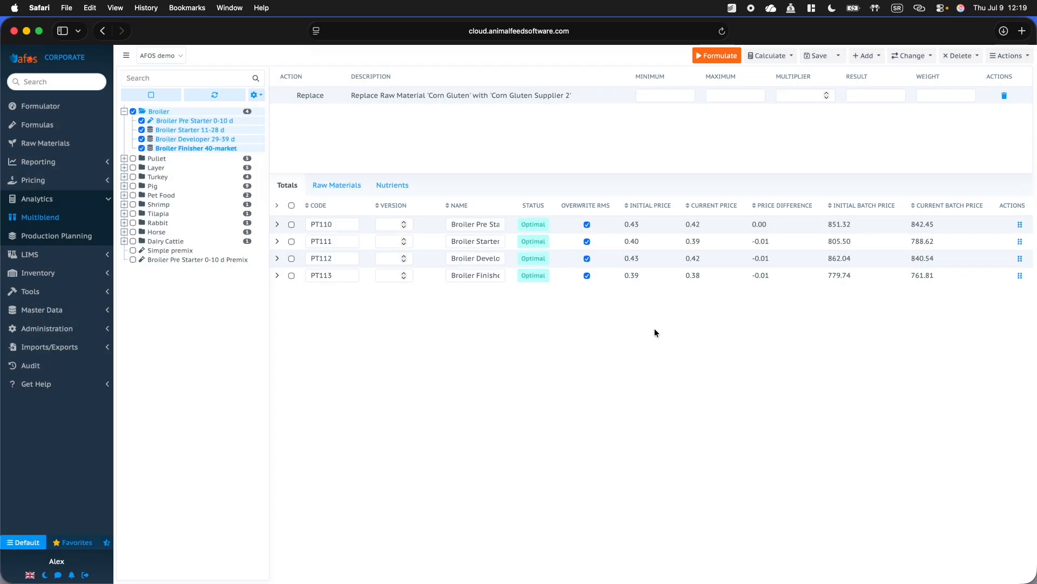
Step: Go to Production Planning and select Broiler Pre Starter 0-10 d and Broiler Starter 11-28 d for analysis
click(44, 237)
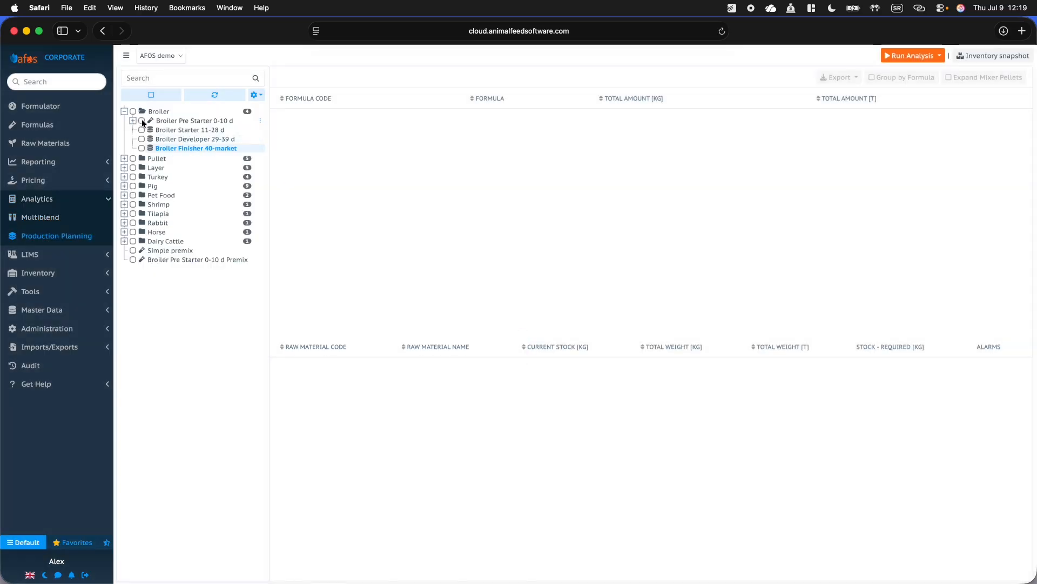
click(142, 120)
click(142, 130)
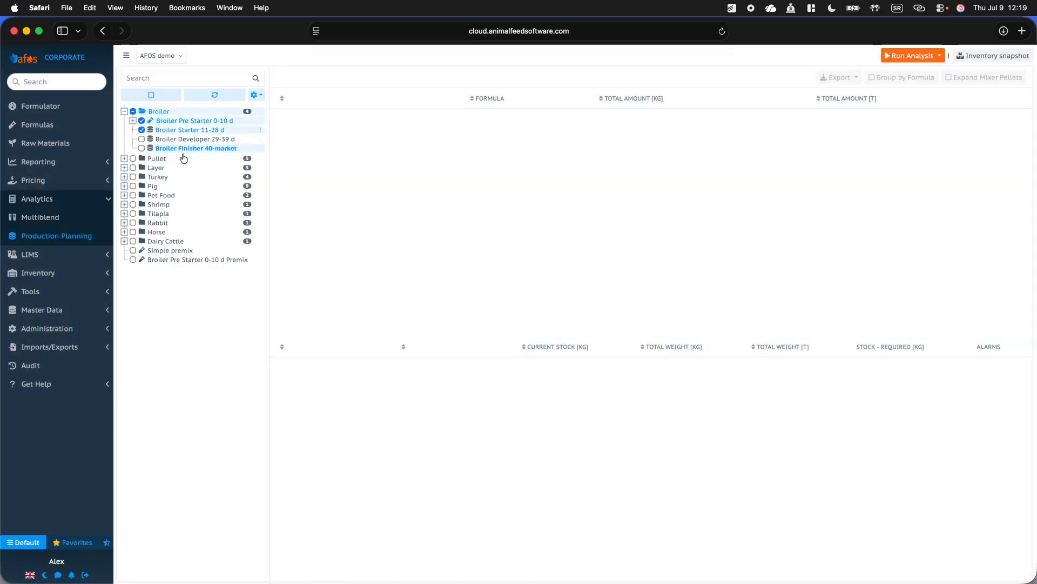
Step: Run an exact-amount analysis with 50 kg of Broiler Starter 11-28 d and 60 kg of Broiler Pre Starter 0-10 d Variant, and view the inventory snapshot options
click(940, 55)
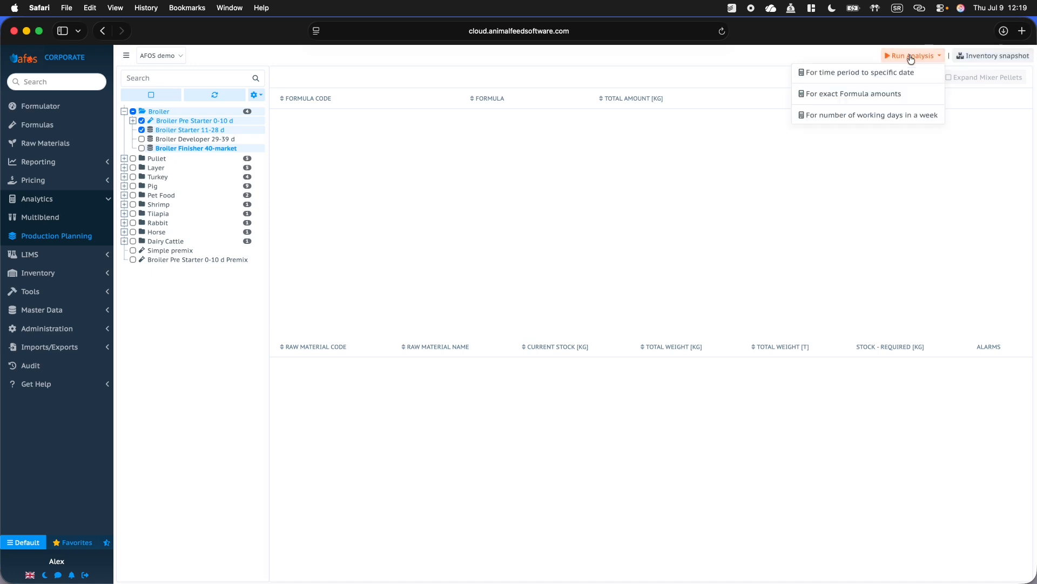
click(882, 100)
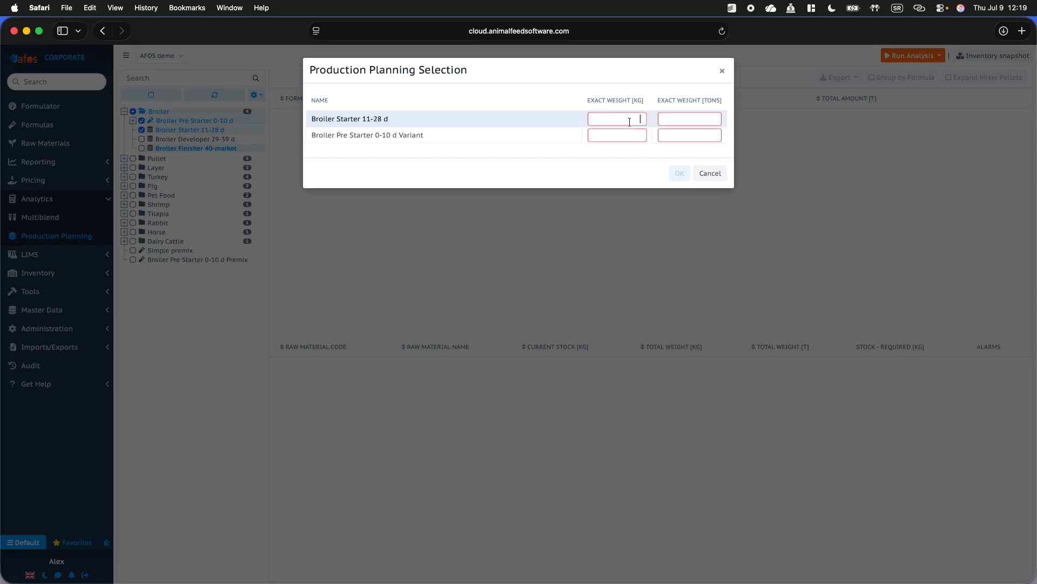
text(50)
key(Tab)
text(60)
click(679, 173)
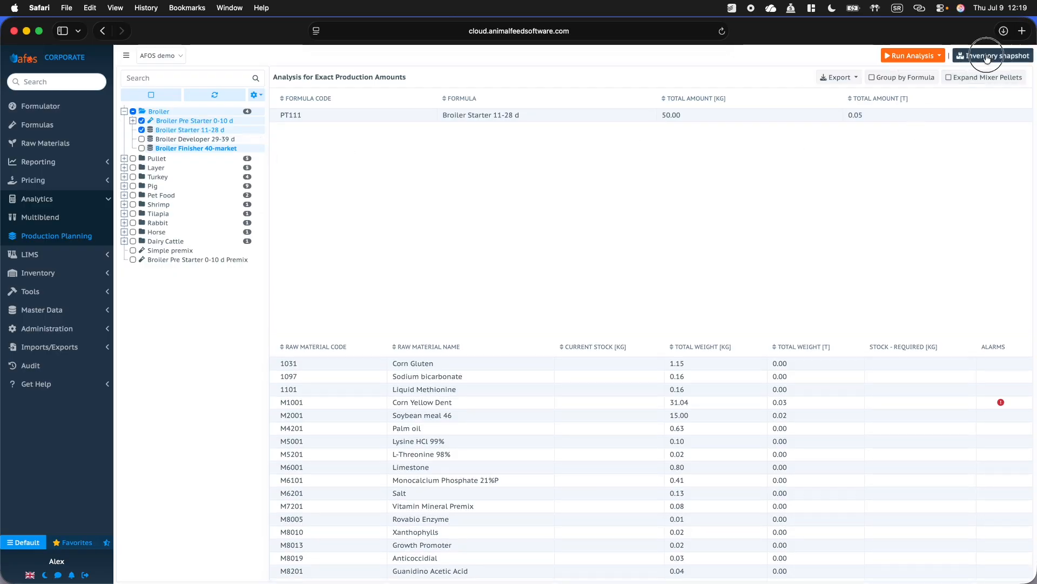
click(993, 56)
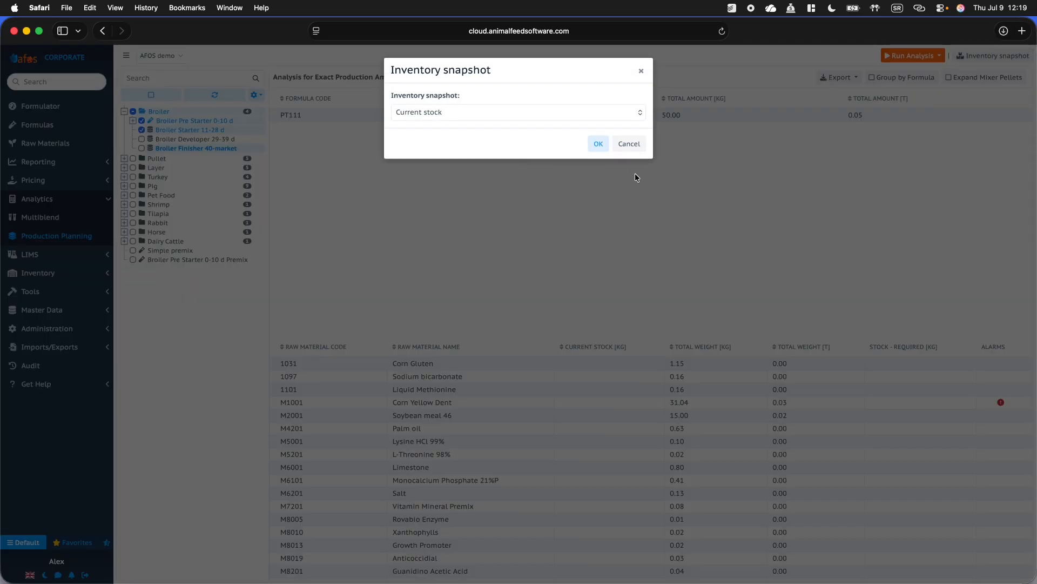
click(633, 144)
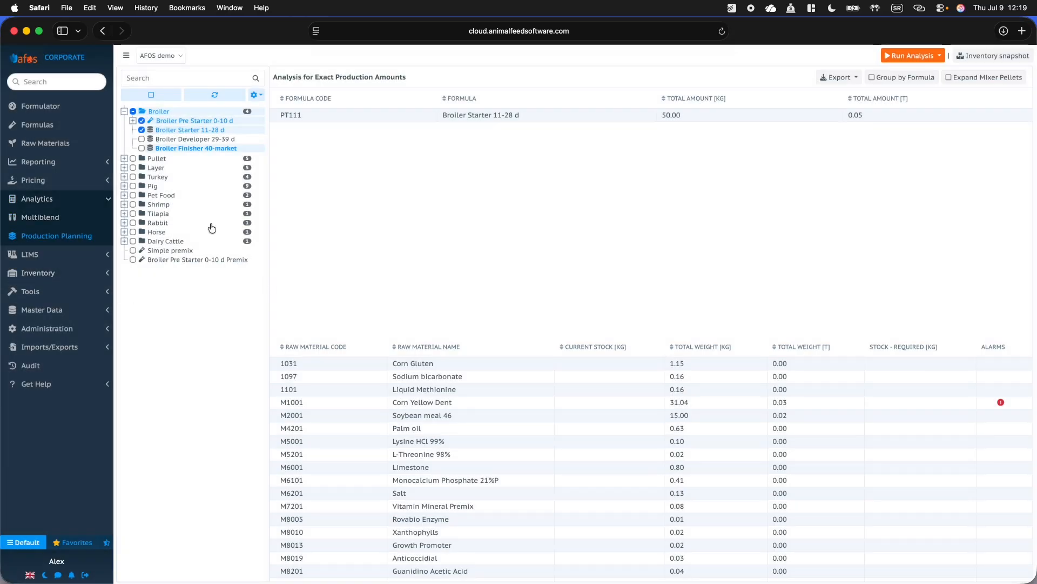
Step: Add a new supplier named "Supplier A" in the LIMS supplier list
click(30, 255)
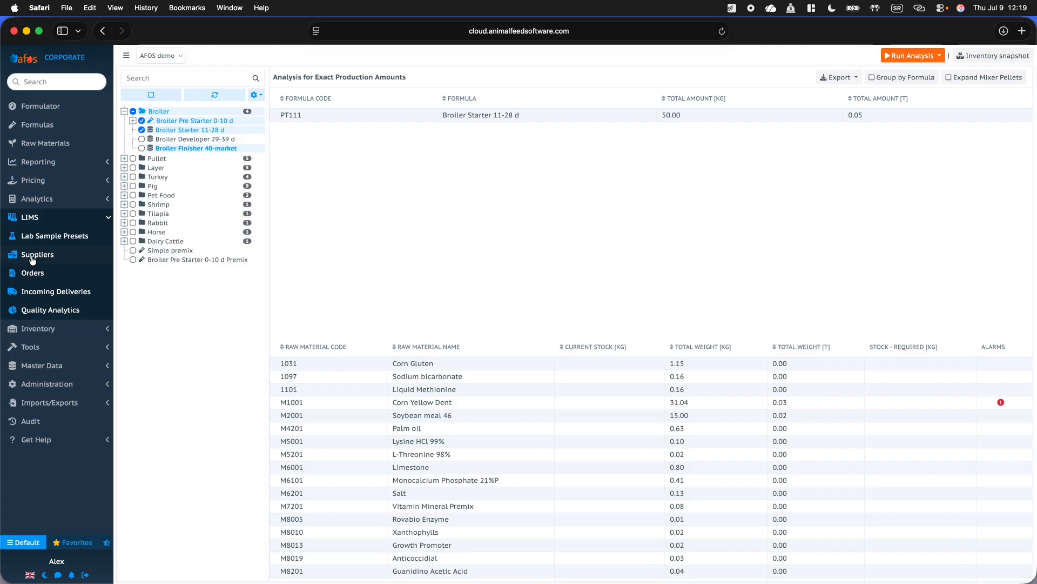
click(46, 260)
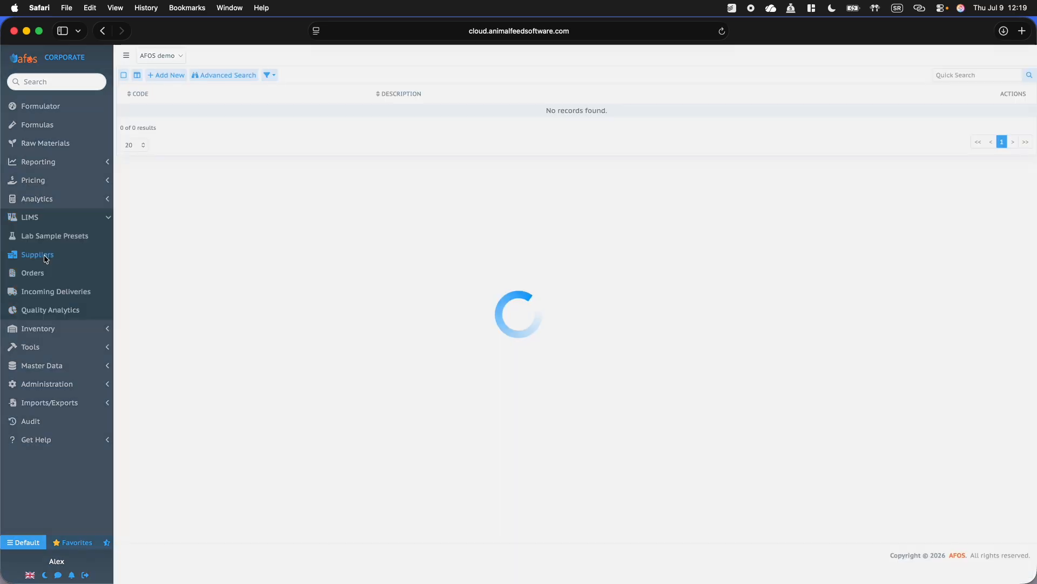
click(171, 76)
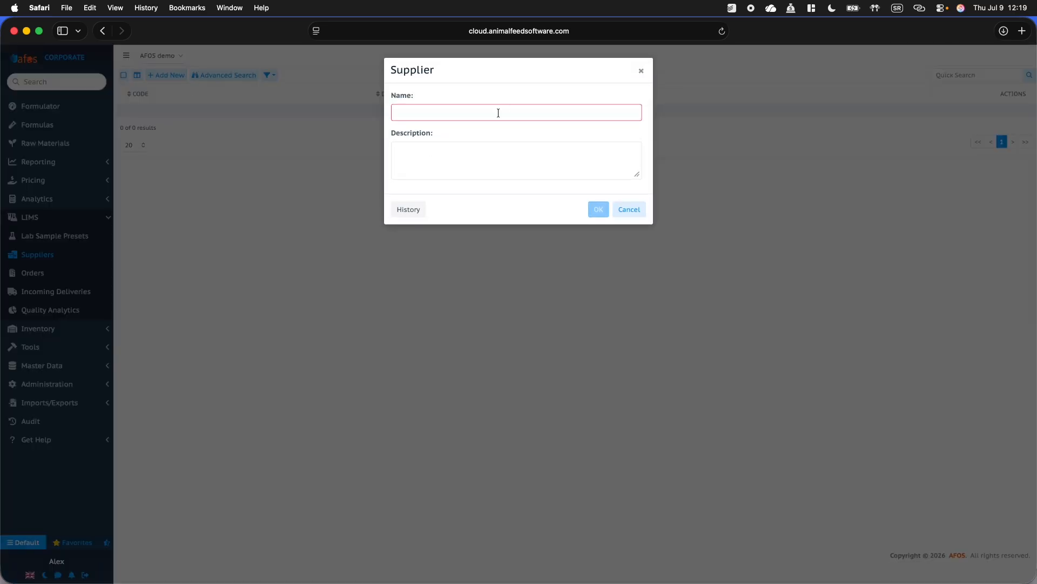
text(Su)
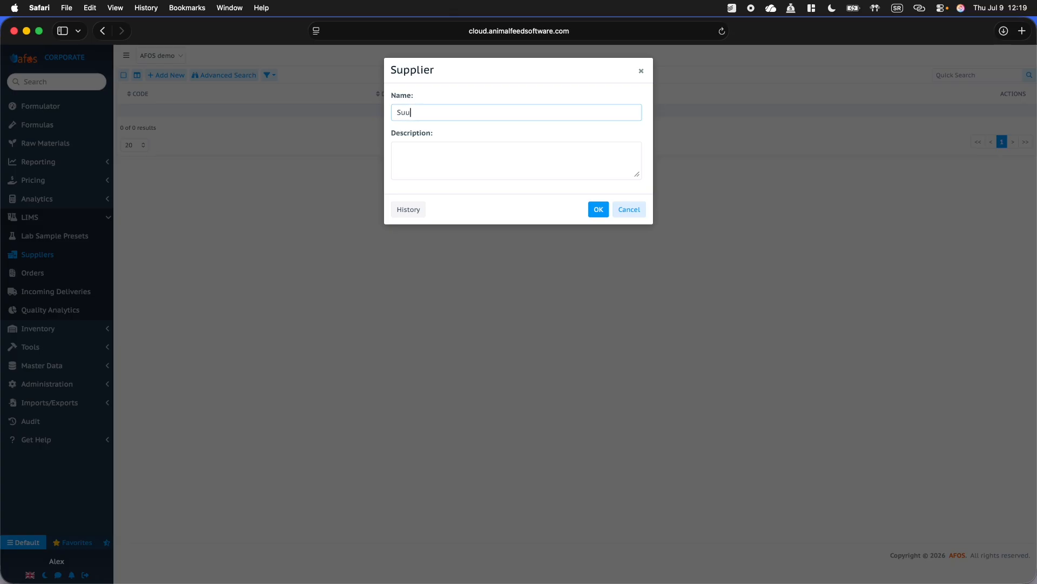
text(pplier A)
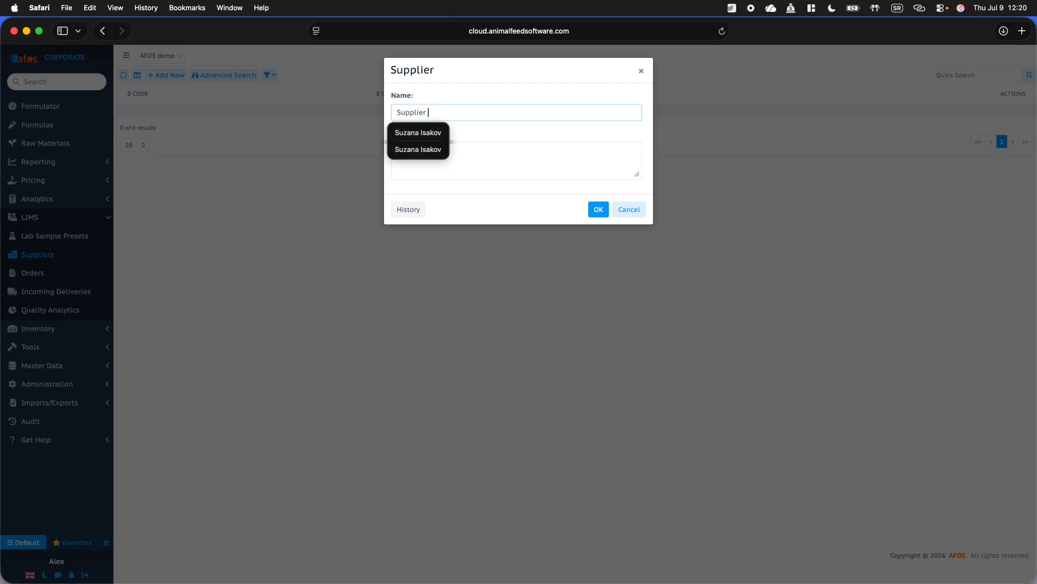
click(600, 211)
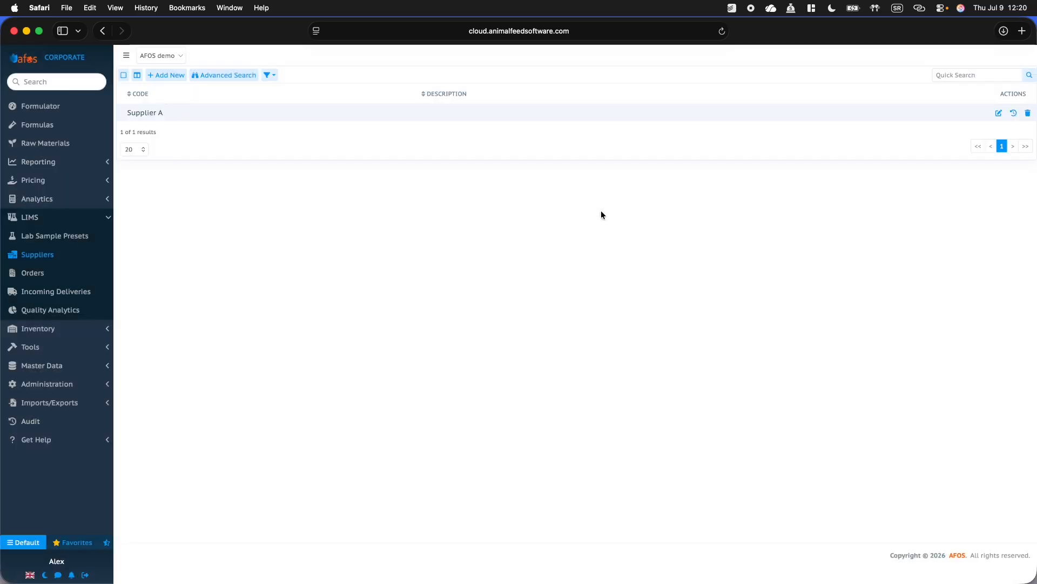
Step: Start a new LIMS order, enter the order number, and choose Supplier A and the raw material Oat
click(55, 277)
click(167, 75)
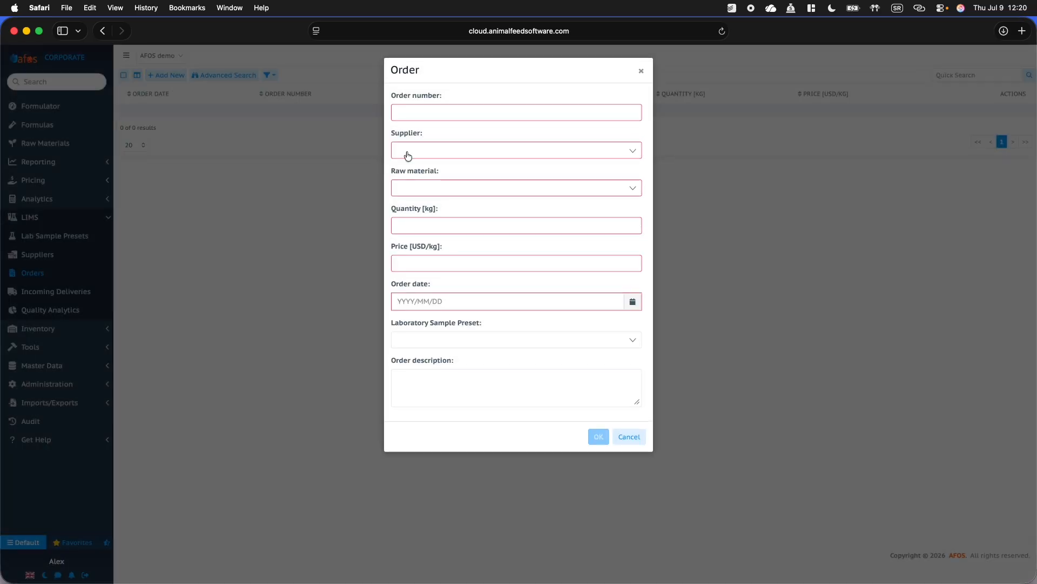
click(456, 107)
text(1001)
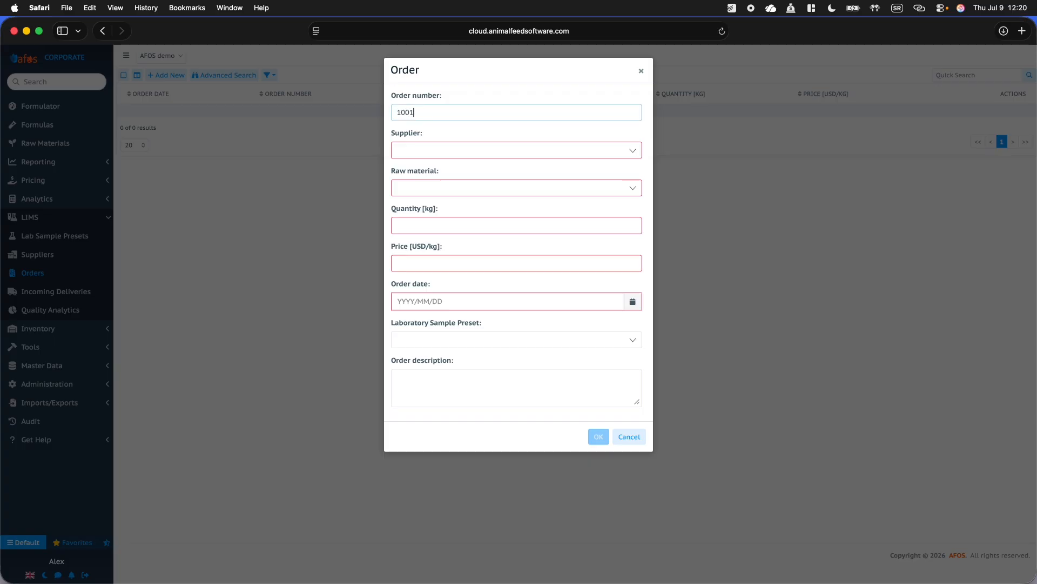
key(Tab)
click(443, 152)
click(440, 195)
click(442, 192)
Step: Set the order to 10,000 kg at 1 USD/kg, dated 2026/07/09, and save it without a laboratory sample preset
click(465, 244)
text(10000)
key(Tab)
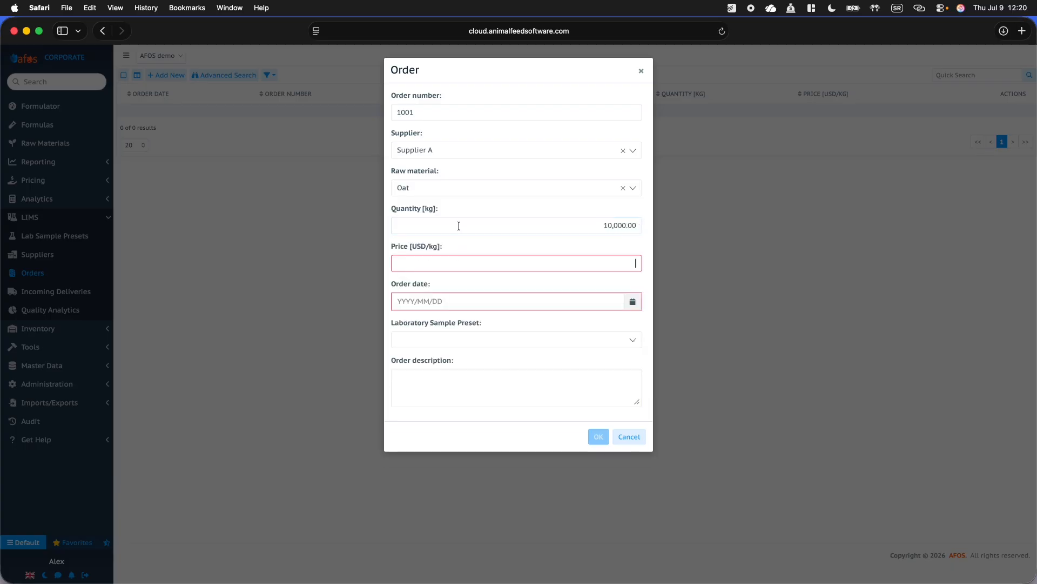
text(1)
key(Tab)
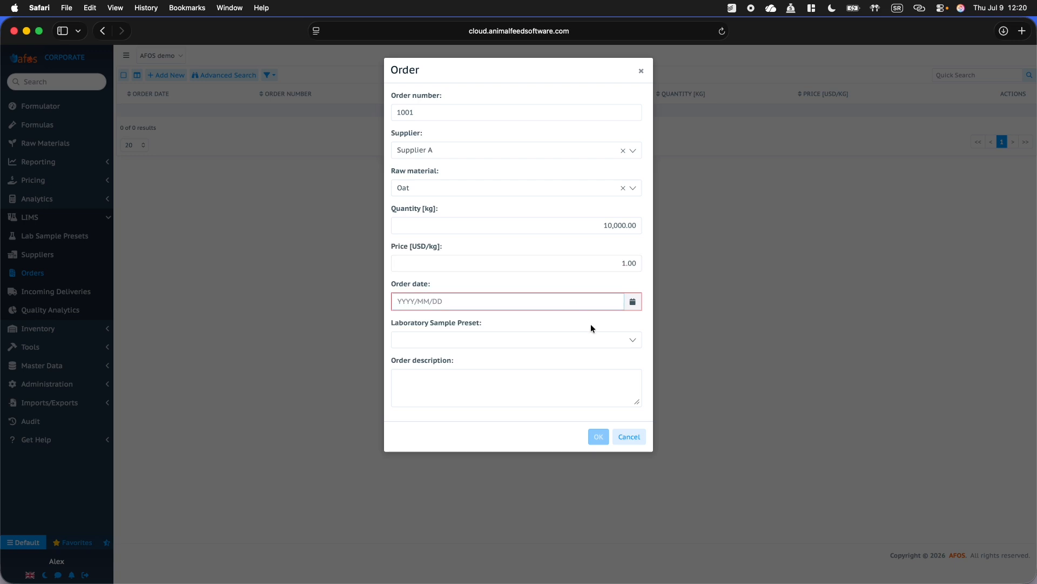
click(640, 306)
click(534, 385)
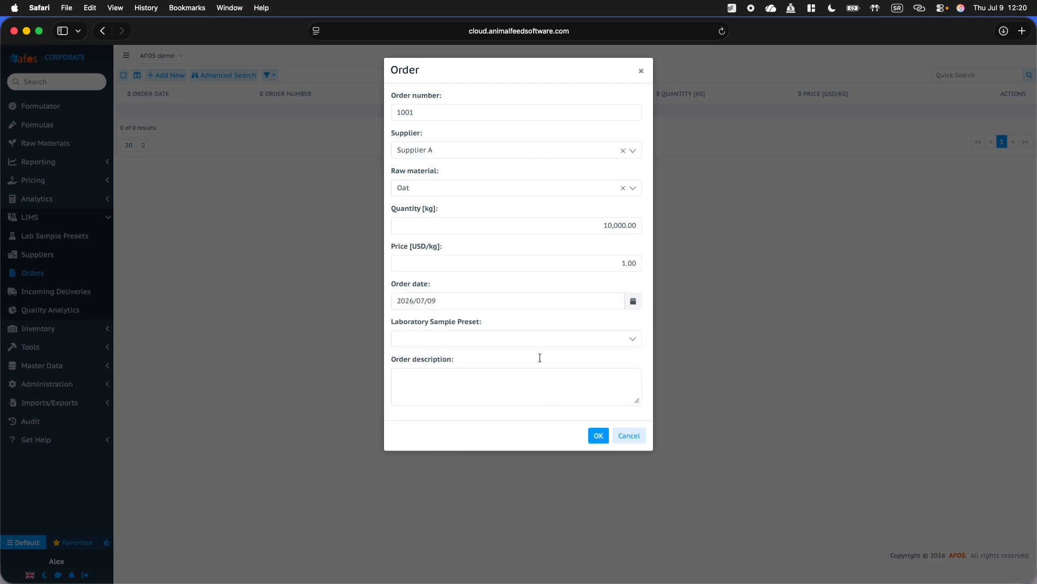
click(478, 342)
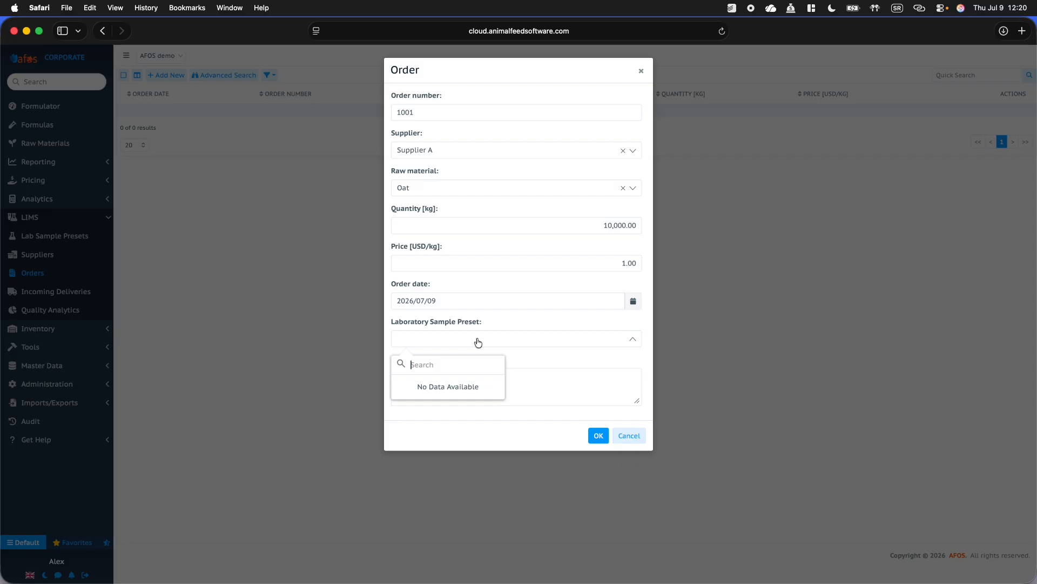
click(566, 322)
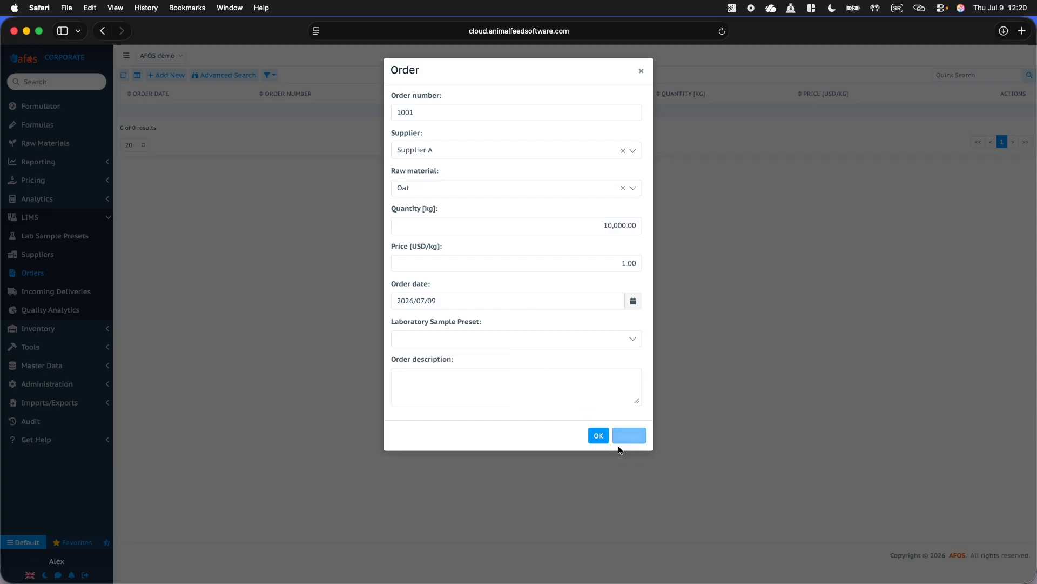
click(598, 436)
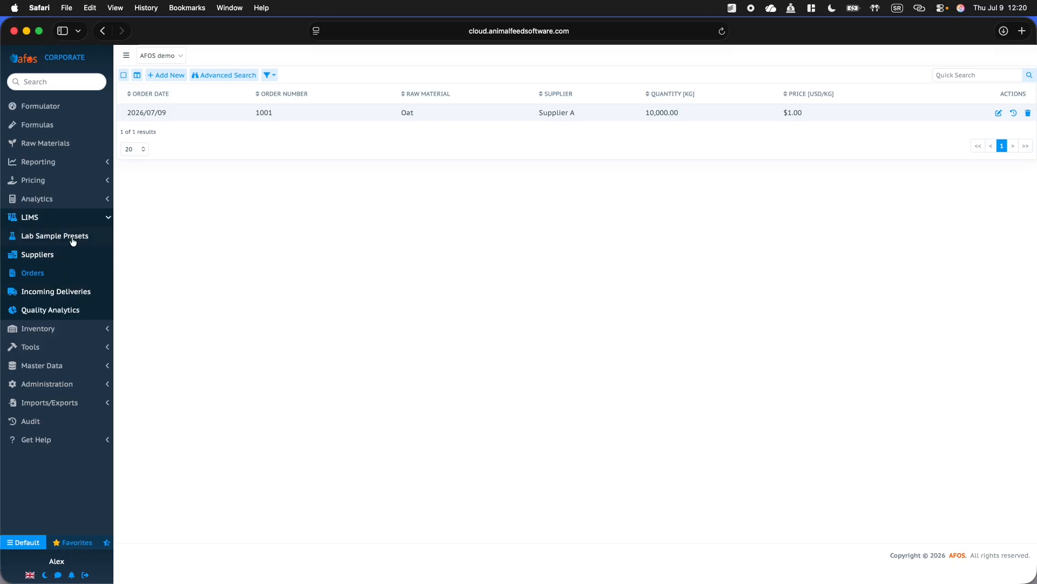
Step: Start a new laboratory sample preset with Dry matter among the selected nutrients, adding Moisture and removing it again
click(72, 238)
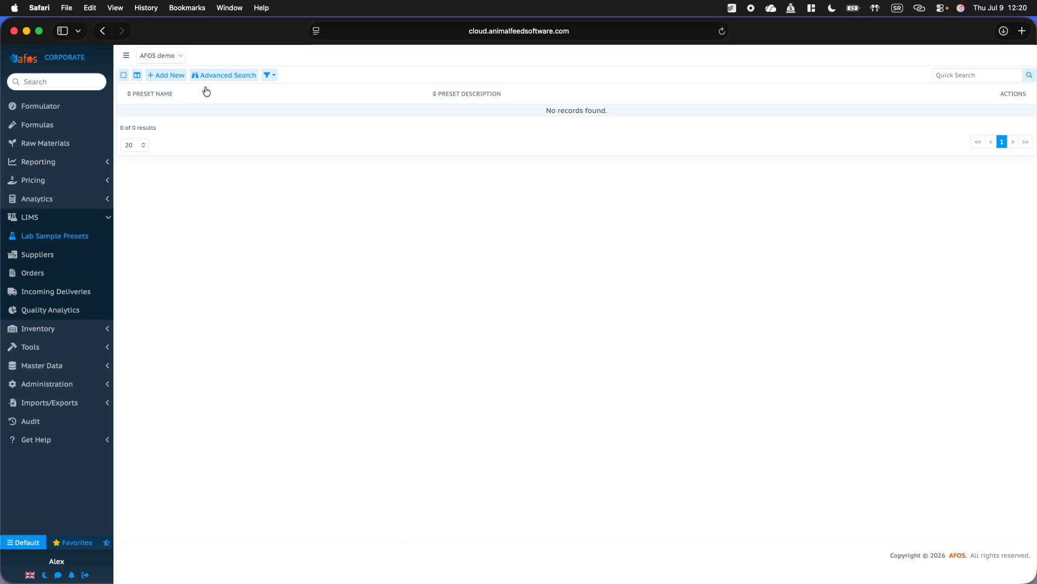
click(158, 77)
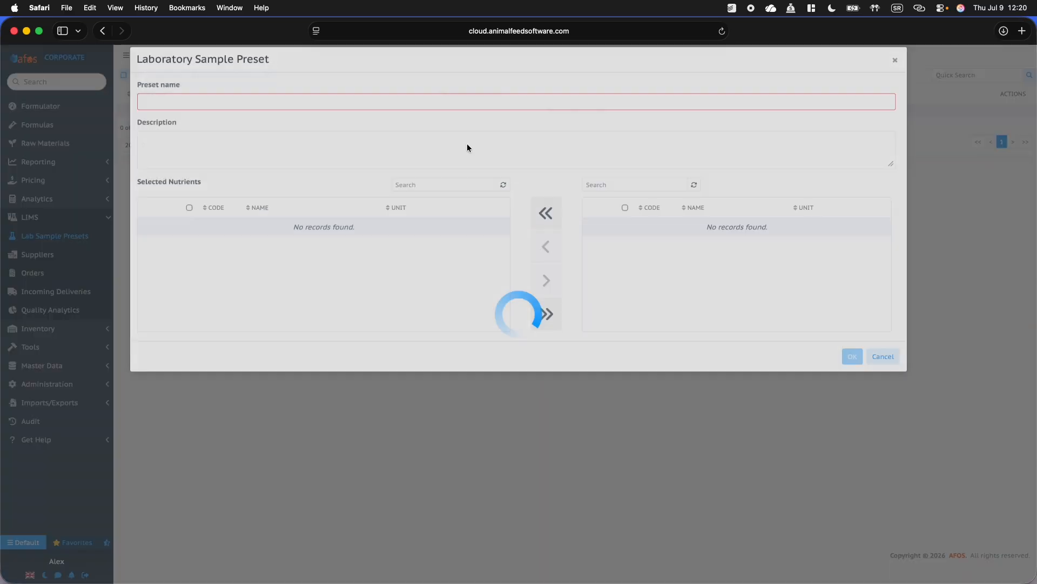
click(702, 238)
double_click(702, 238)
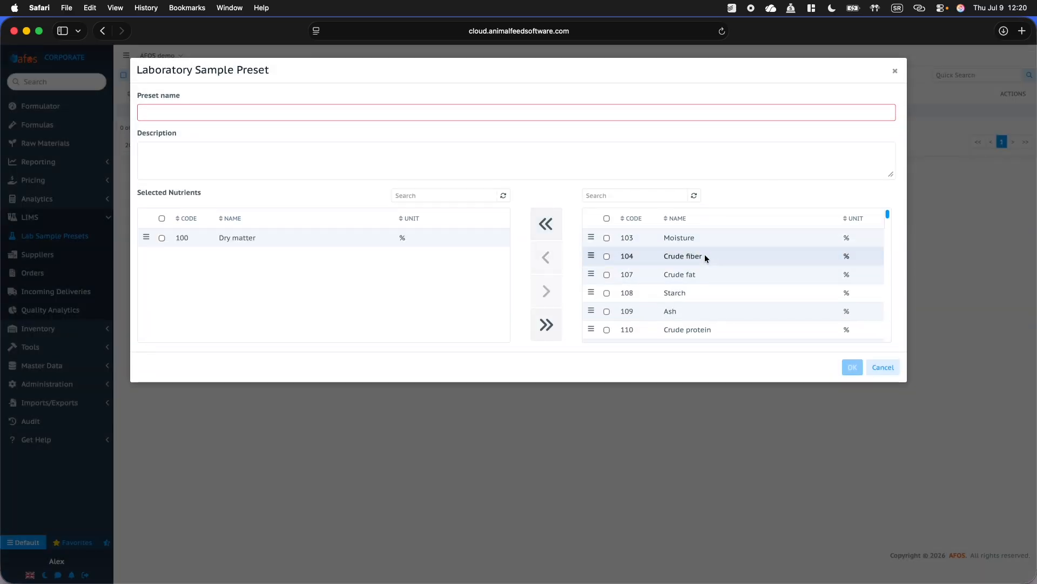
double_click(702, 237)
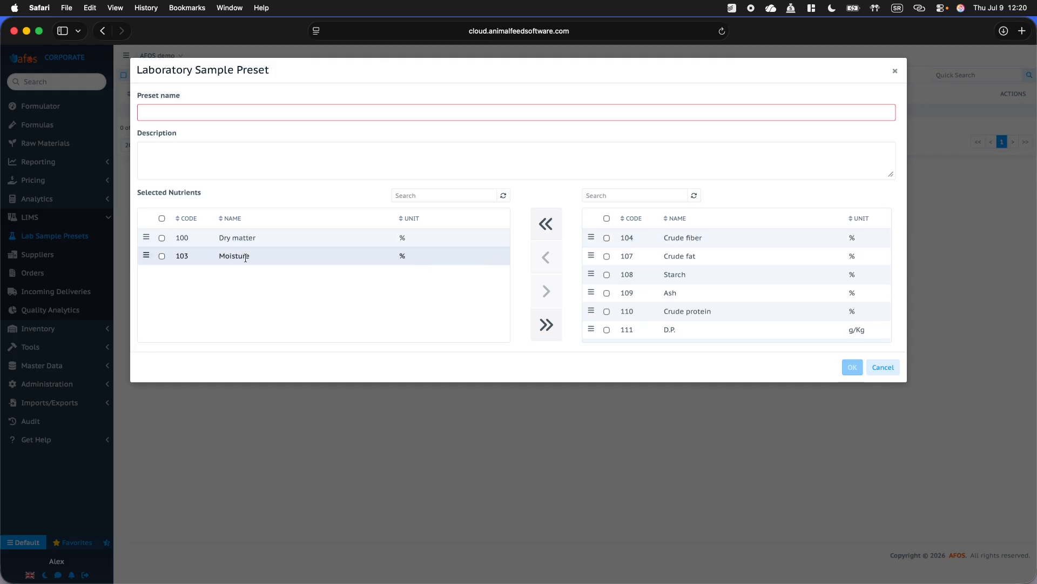
double_click(164, 258)
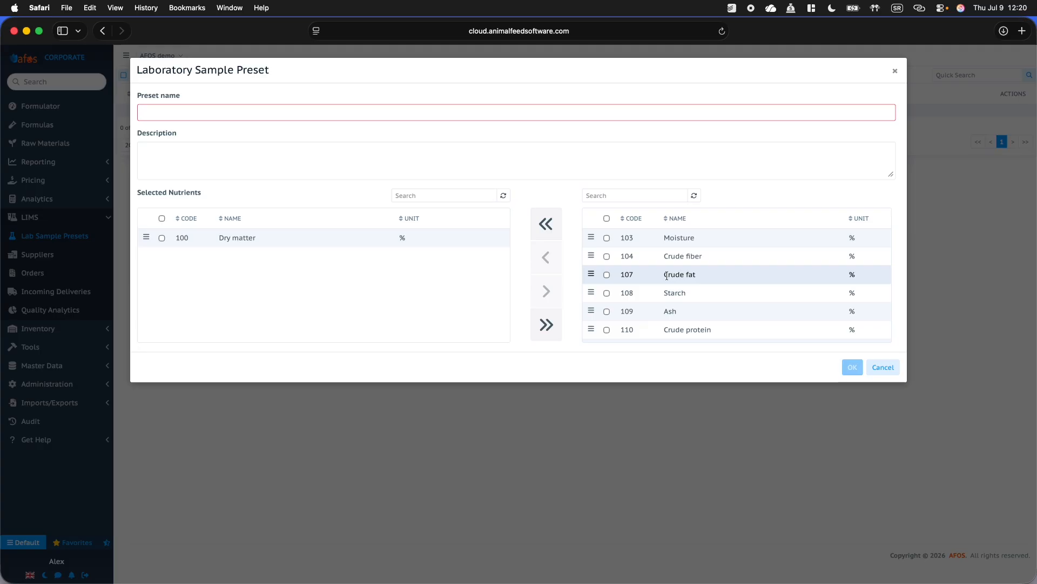
Step: Add Crude fiber, Crude fat and Crude protein to the preset, name it Default "mini" lab and save it
double_click(679, 257)
double_click(678, 257)
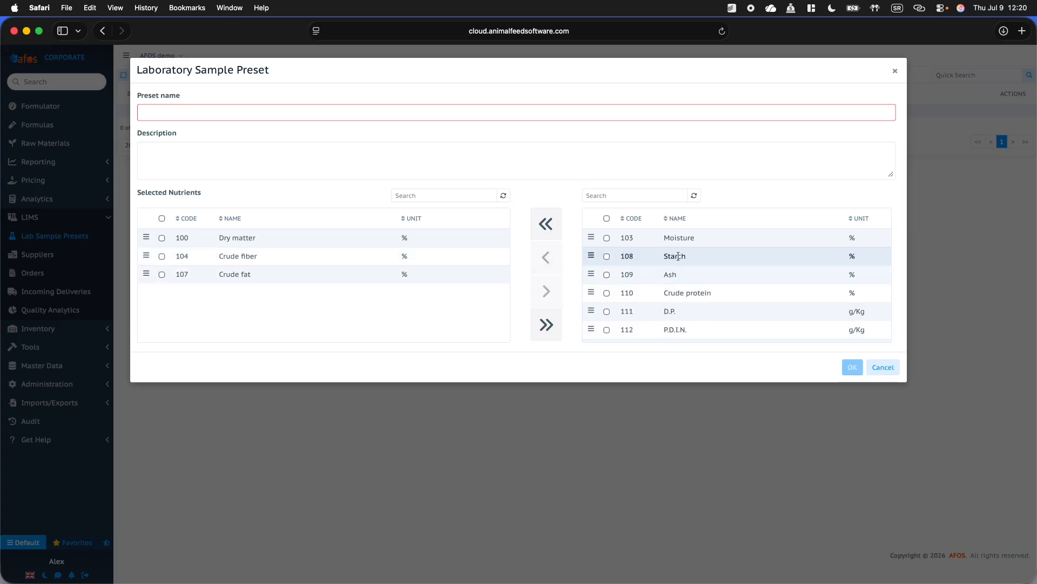
double_click(679, 293)
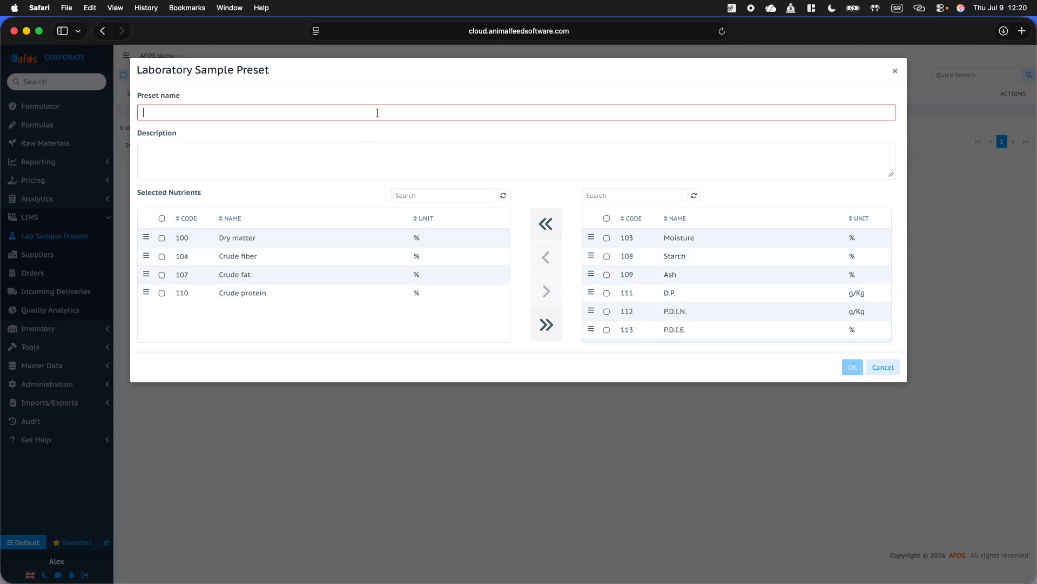
text(Defau)
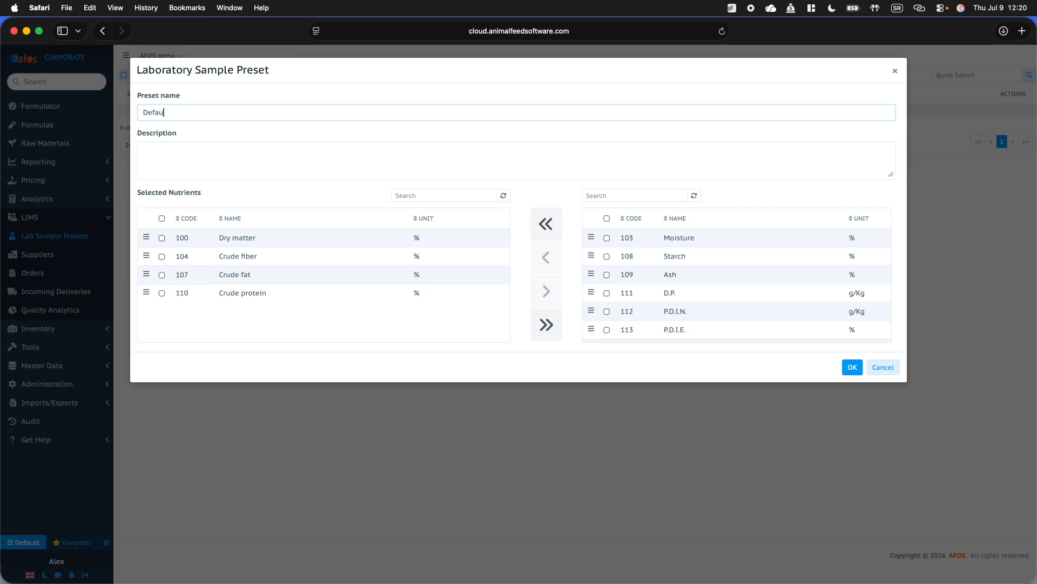
text(lt "mini" lab)
click(852, 367)
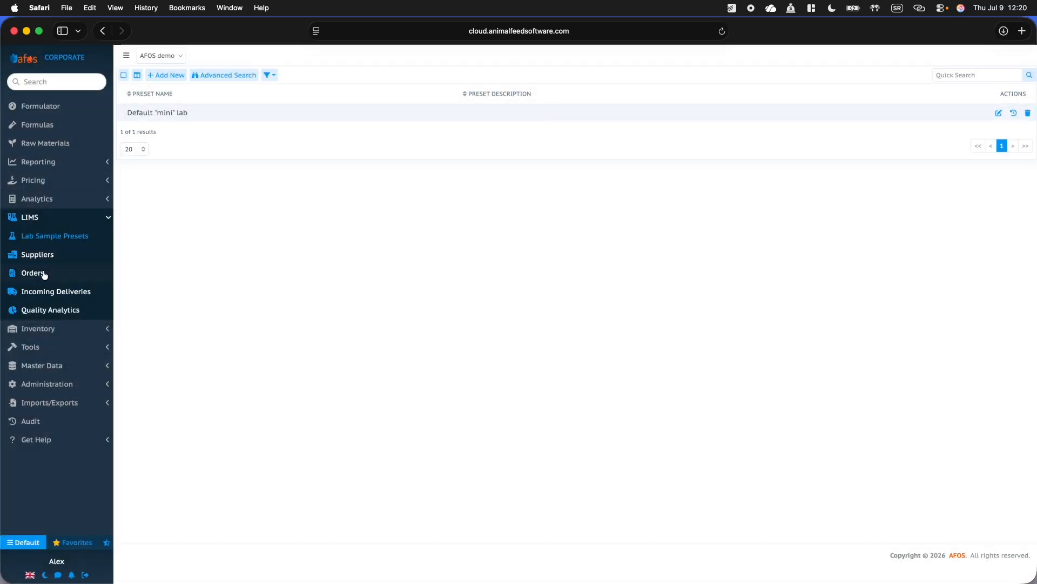
Step: Assign the Default "mini" lab preset to the existing Oat order and save the order
click(44, 274)
click(993, 114)
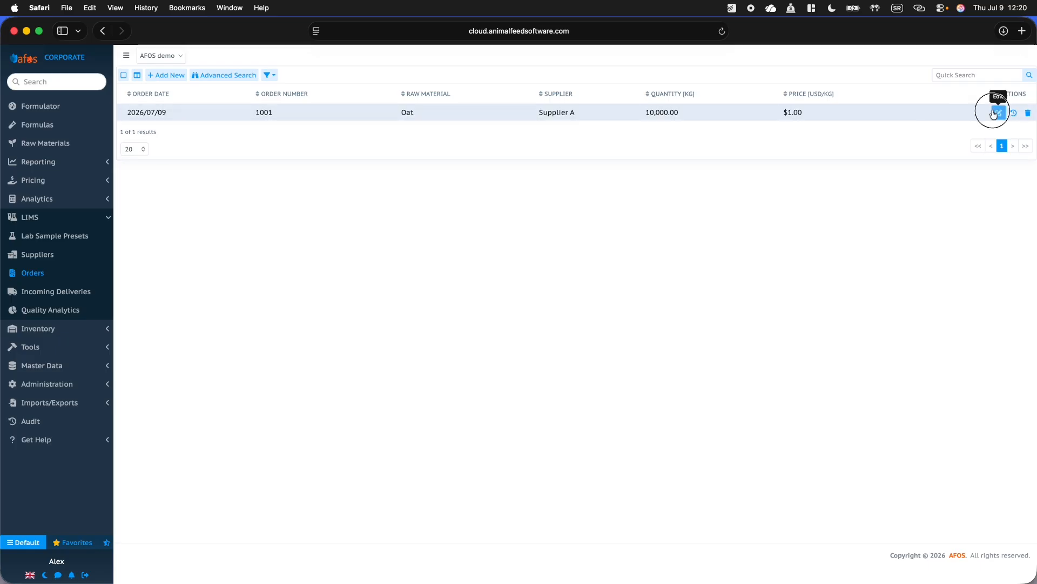
click(636, 339)
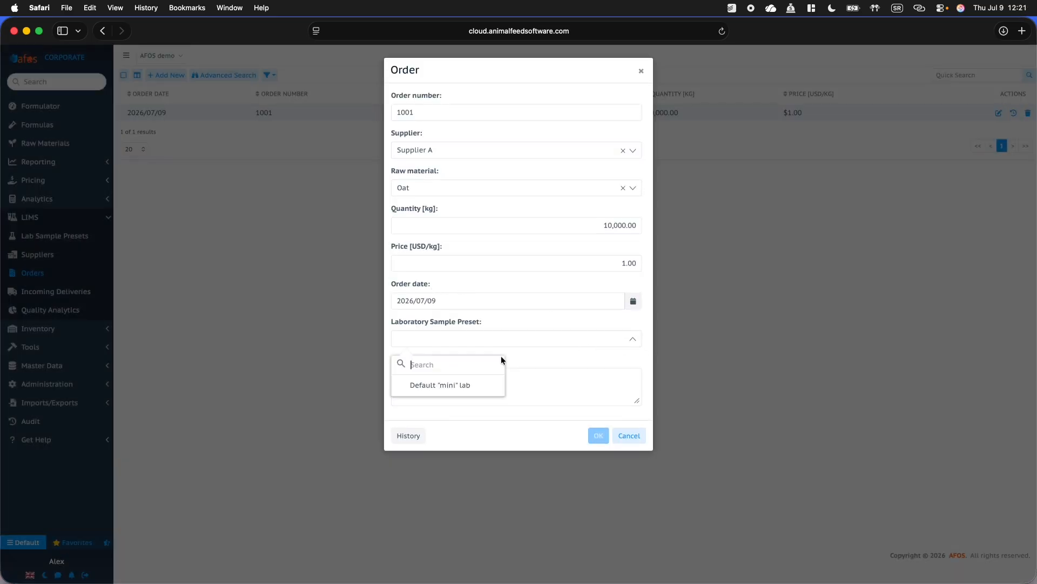
click(467, 385)
click(598, 435)
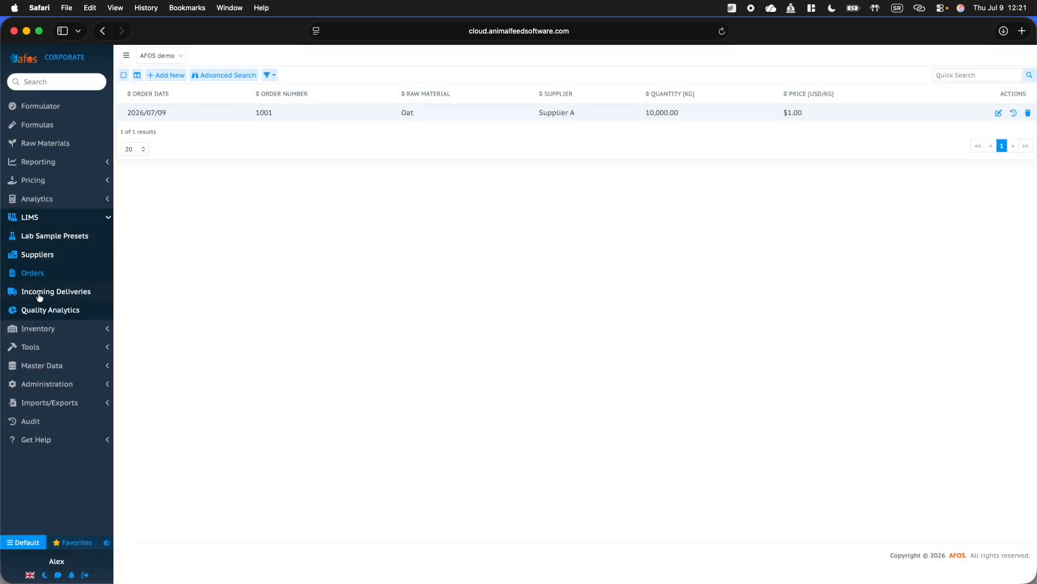
Step: Start a new incoming delivery for the Oat order with delivery code 1, dated 2026/07/09
click(37, 294)
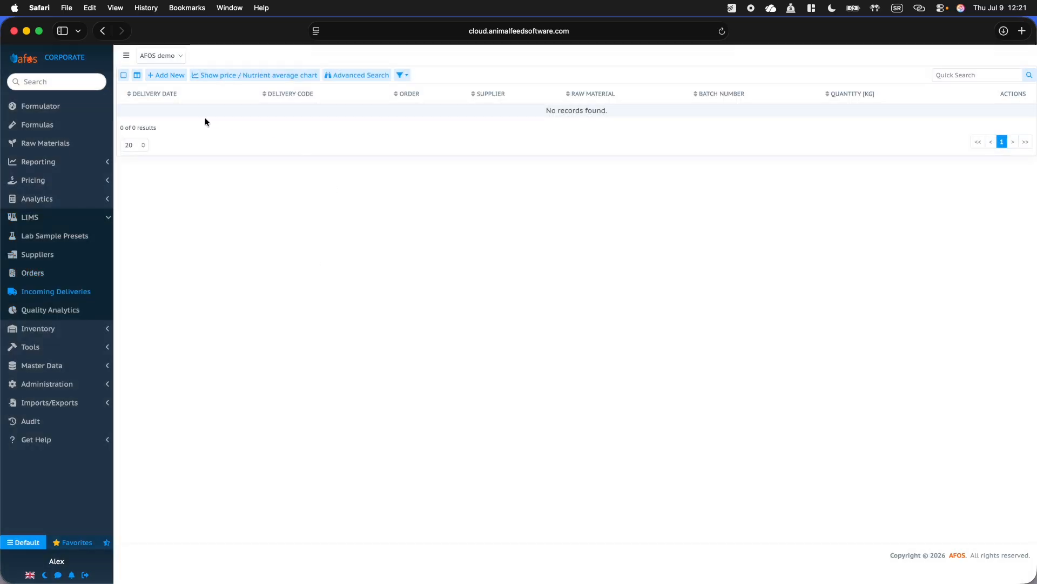
click(169, 75)
click(238, 118)
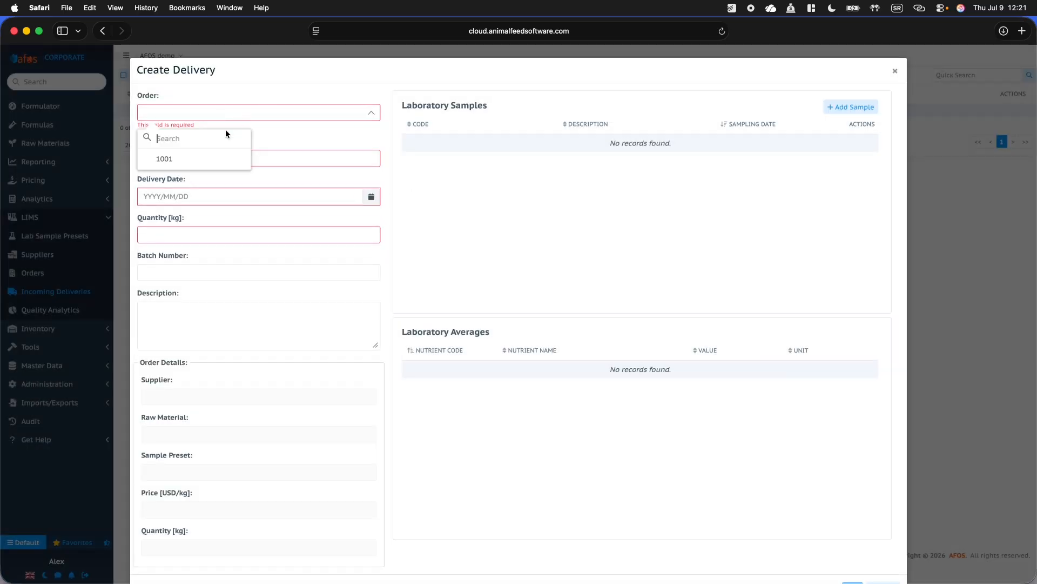
click(183, 158)
click(191, 153)
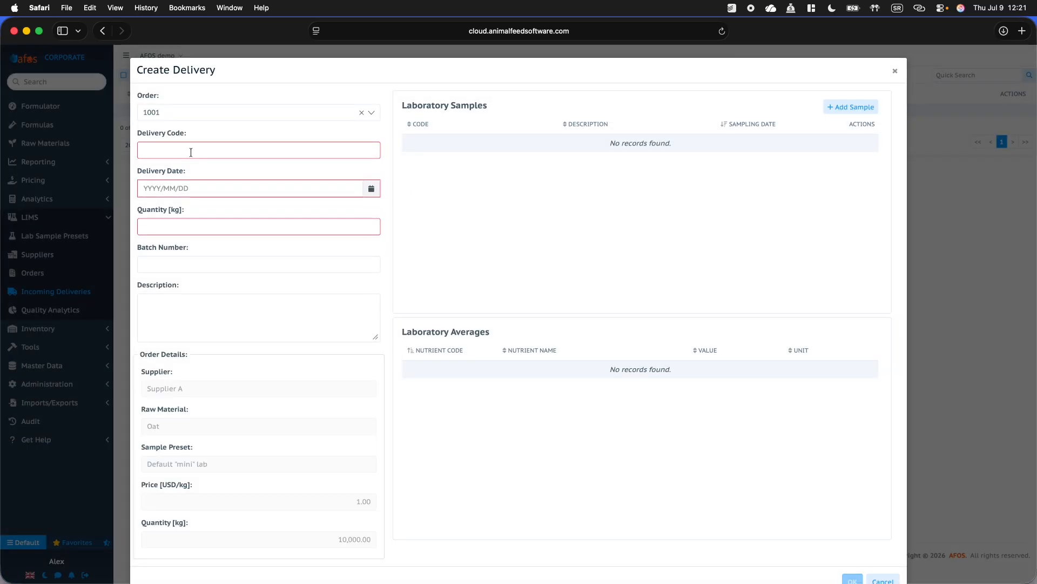
text(1)
click(196, 182)
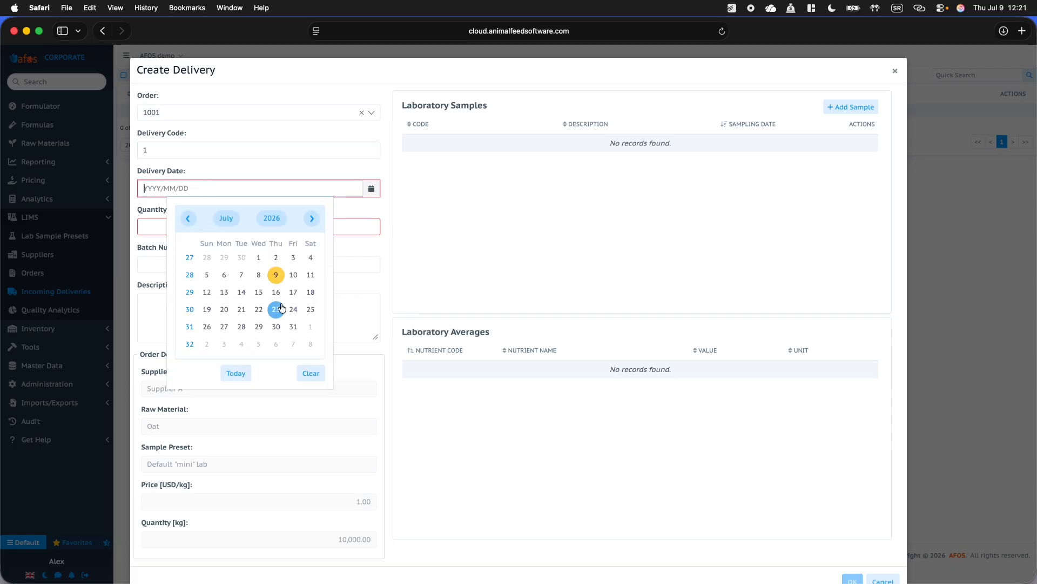
click(277, 274)
Step: Set the delivery's quantity to 5,000 kg and its batch number to 1, leaving the description empty
click(196, 226)
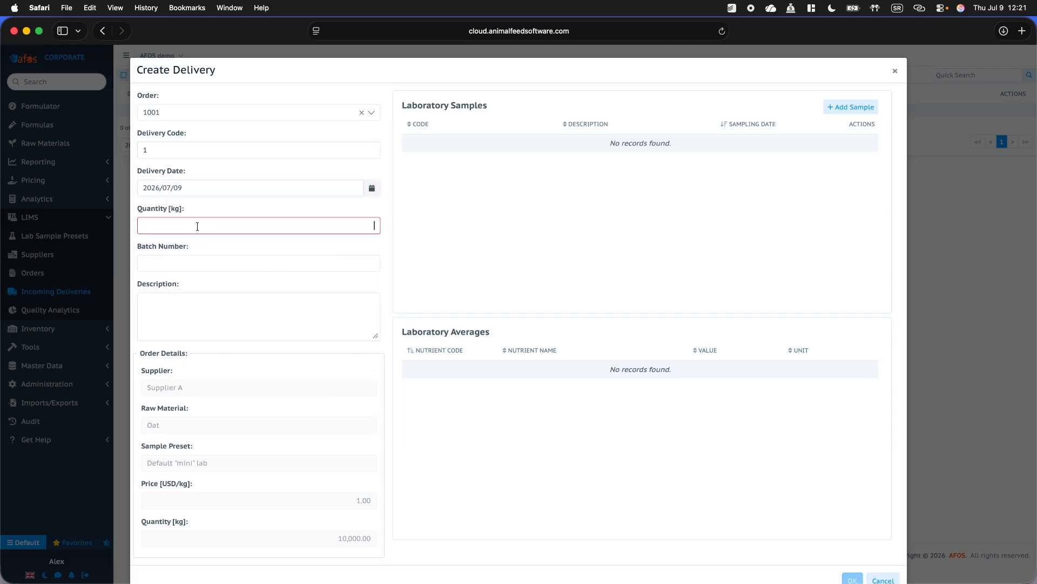
text(1000)
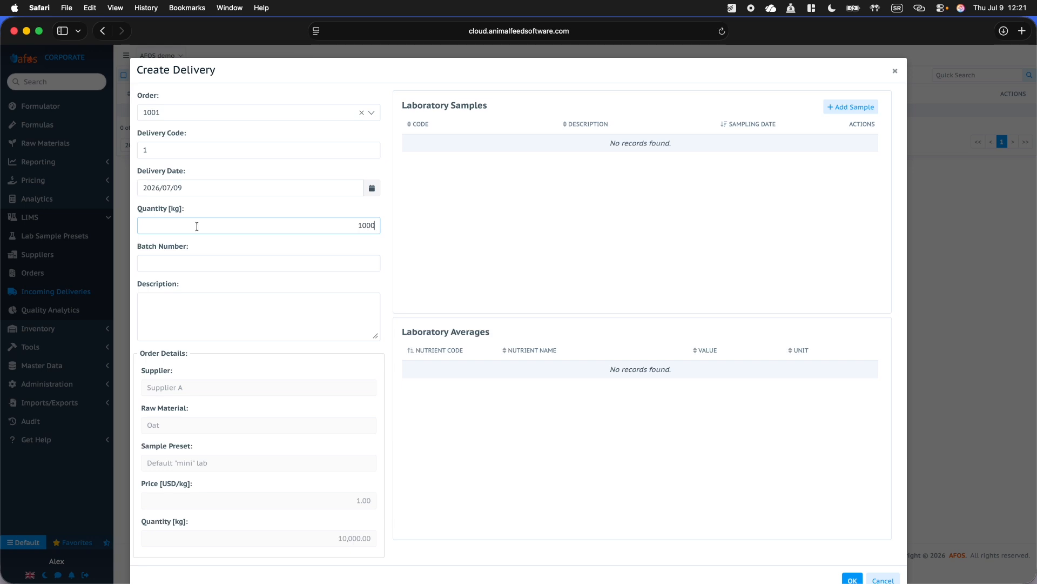
key(BackSpace)
key(BackSpace)
text(000)
click(214, 258)
text(1)
click(199, 307)
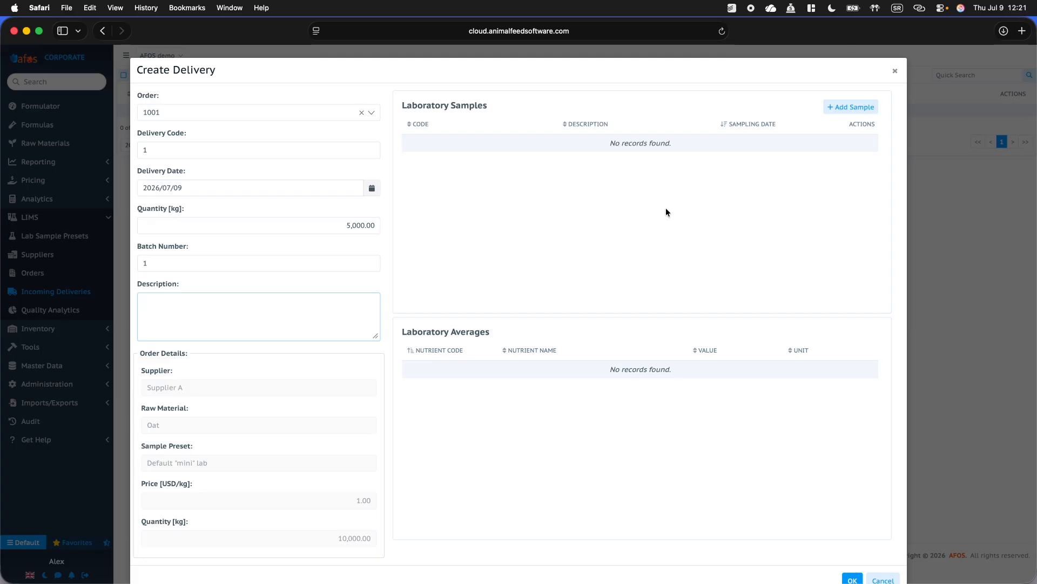
Step: Add laboratory sample 1 with dry matter 90%, crude fat 5%, crude protein 20% and crude fiber 5%
click(850, 106)
click(233, 114)
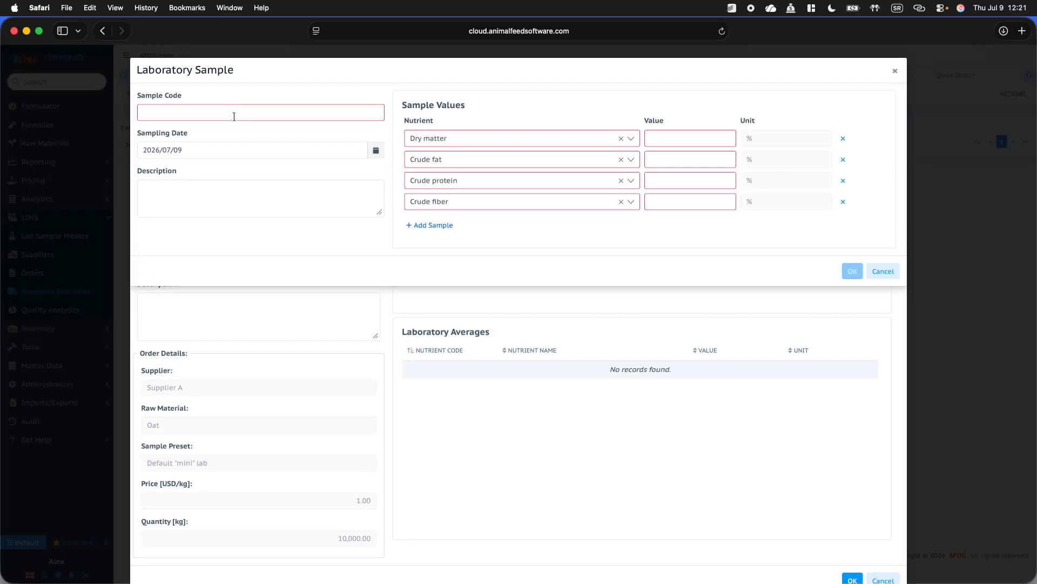
text(1)
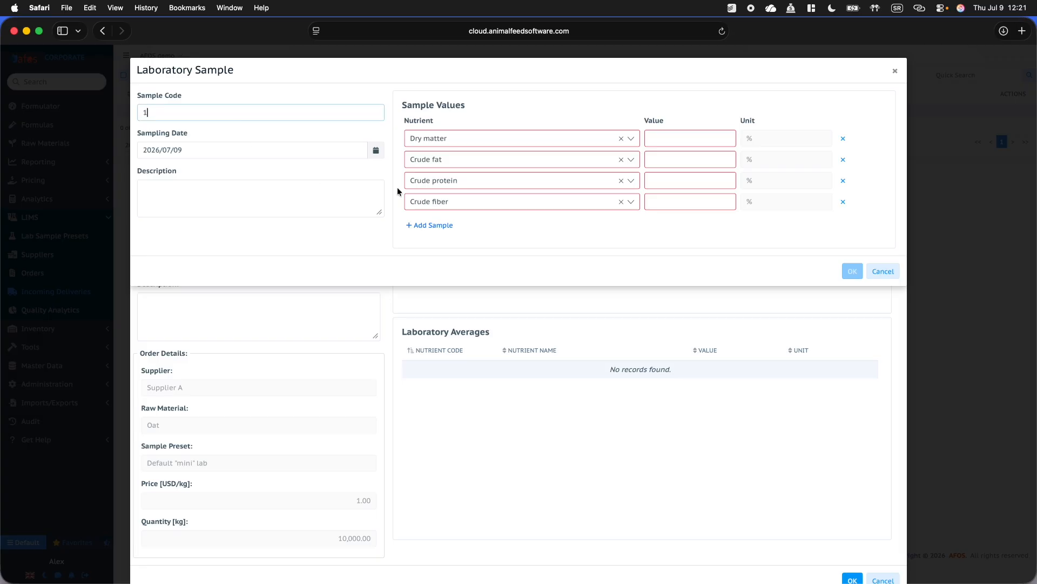
click(697, 138)
text(90)
key(Tab)
key(Tab)
text(5)
key(Tab)
key(Tab)
text(20)
key(Tab)
key(Tab)
text(5)
click(852, 270)
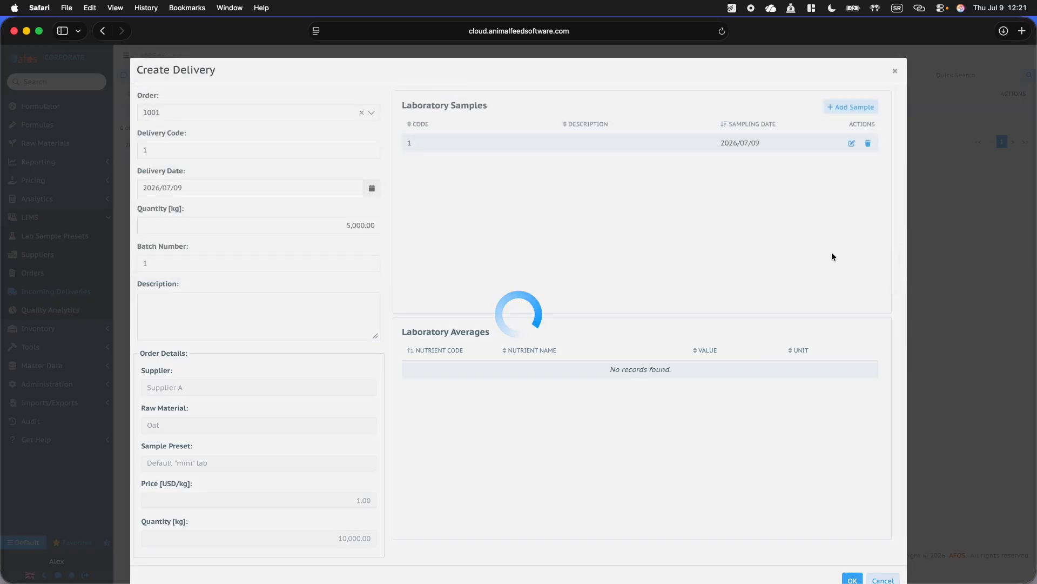
Step: Add laboratory sample 2 with dry matter 91%, crude fat 6%, crude protein 21% and crude fiber 6%, and save the delivery
click(859, 109)
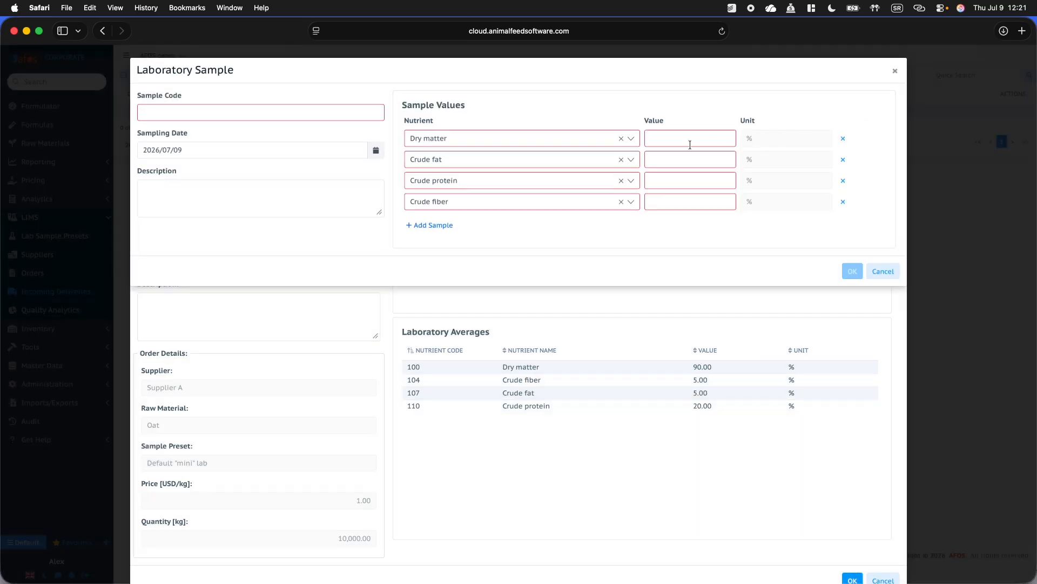
click(724, 138)
text(91)
key(Tab)
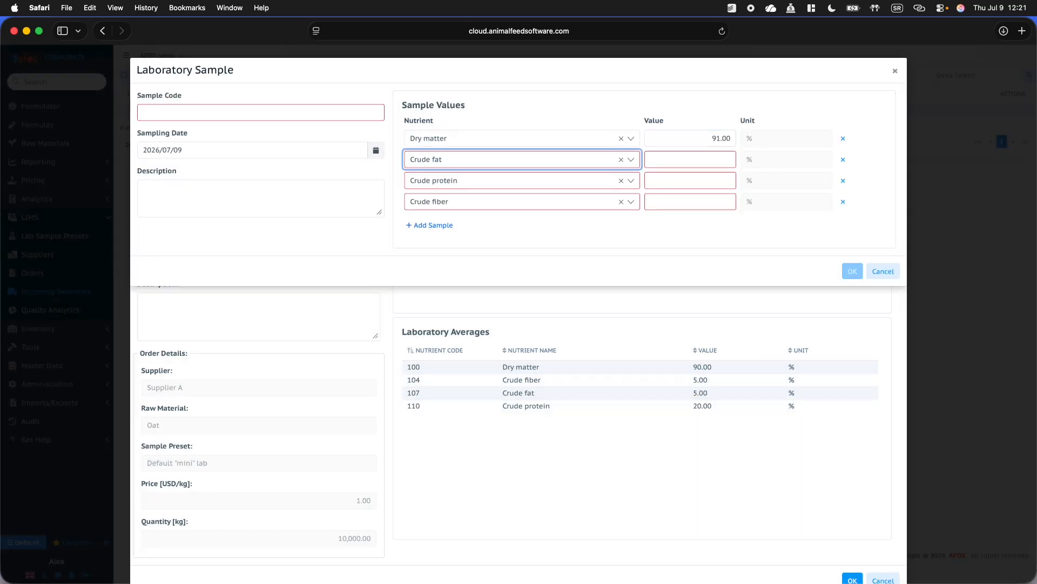
text(6)
key(Tab)
key(Tab)
text(21)
key(Tab)
key(Tab)
text(6)
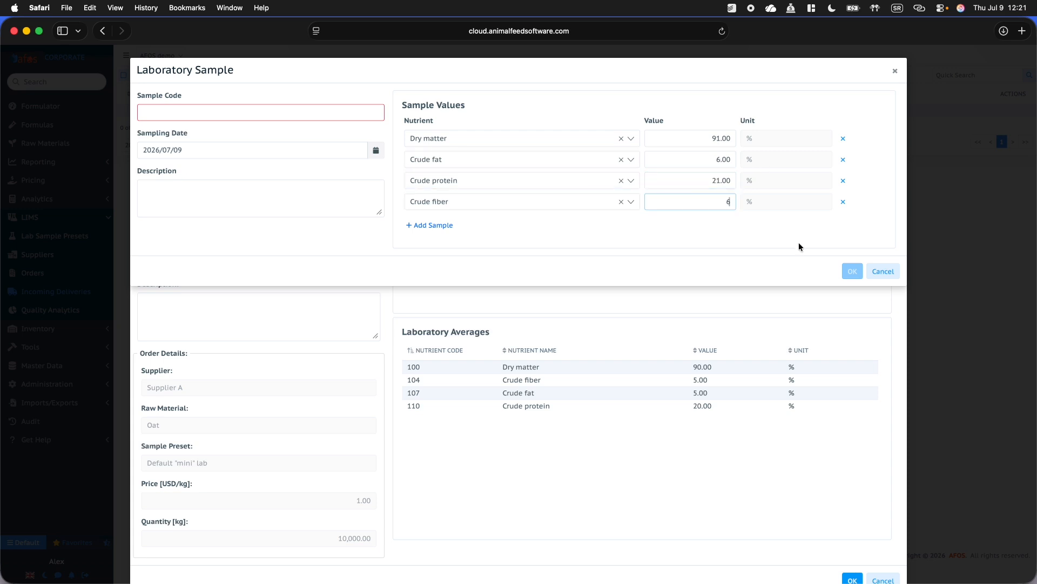
text(2)
click(853, 271)
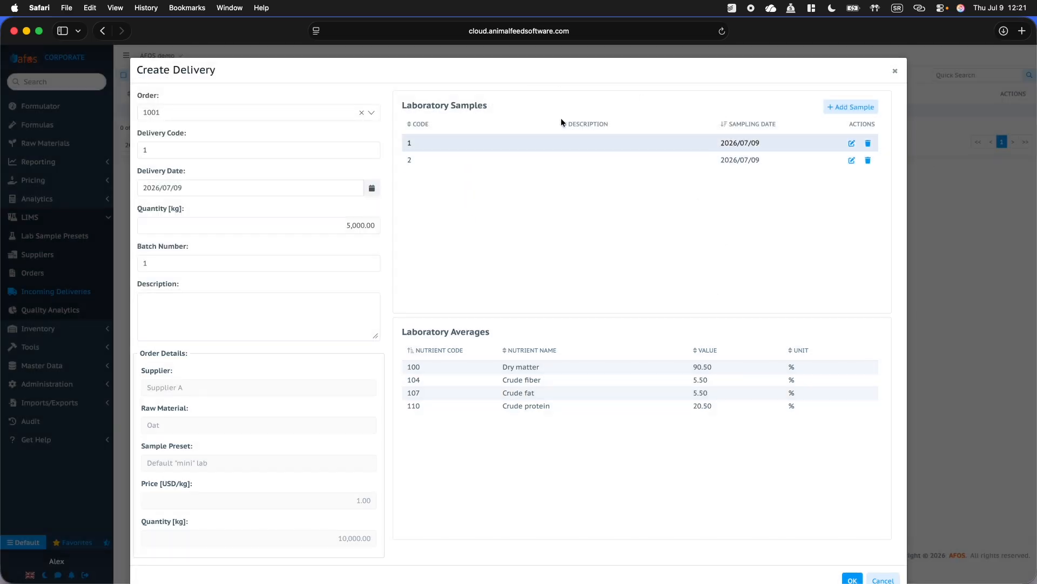
click(853, 579)
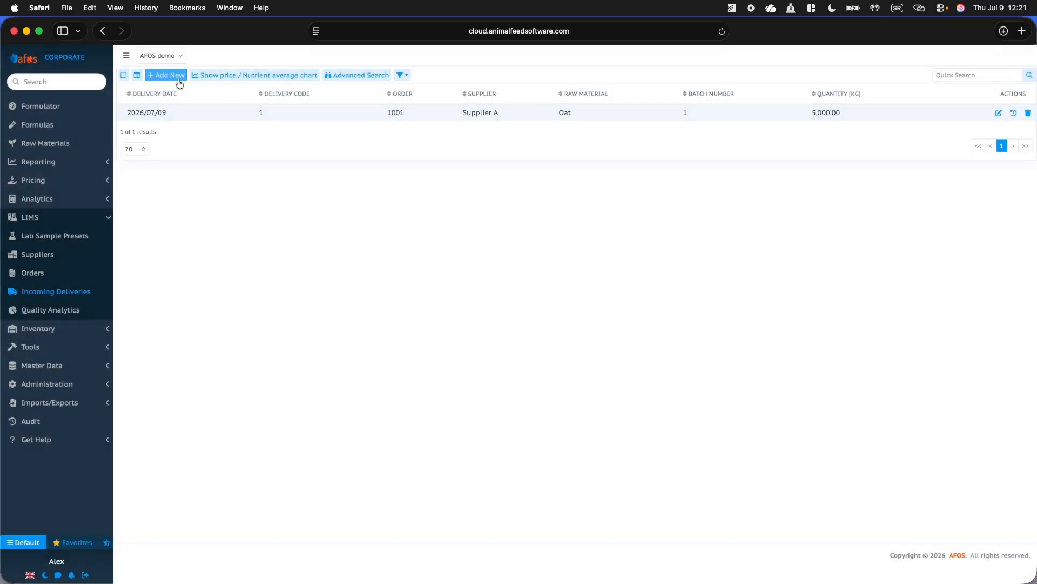
Step: Start another incoming delivery for the Oat order with delivery code 2, dated 2026/07/09
click(176, 79)
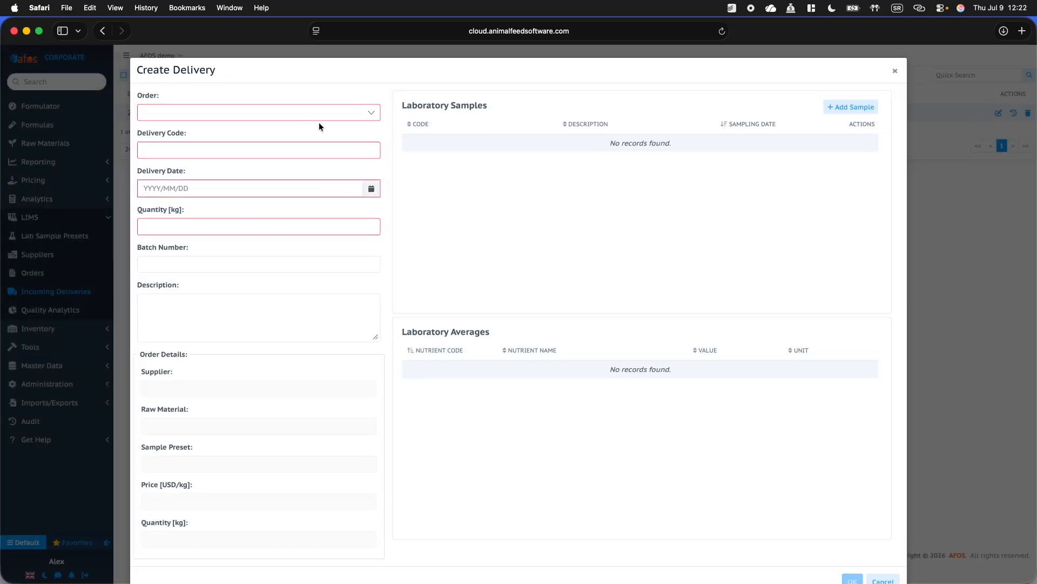
click(318, 112)
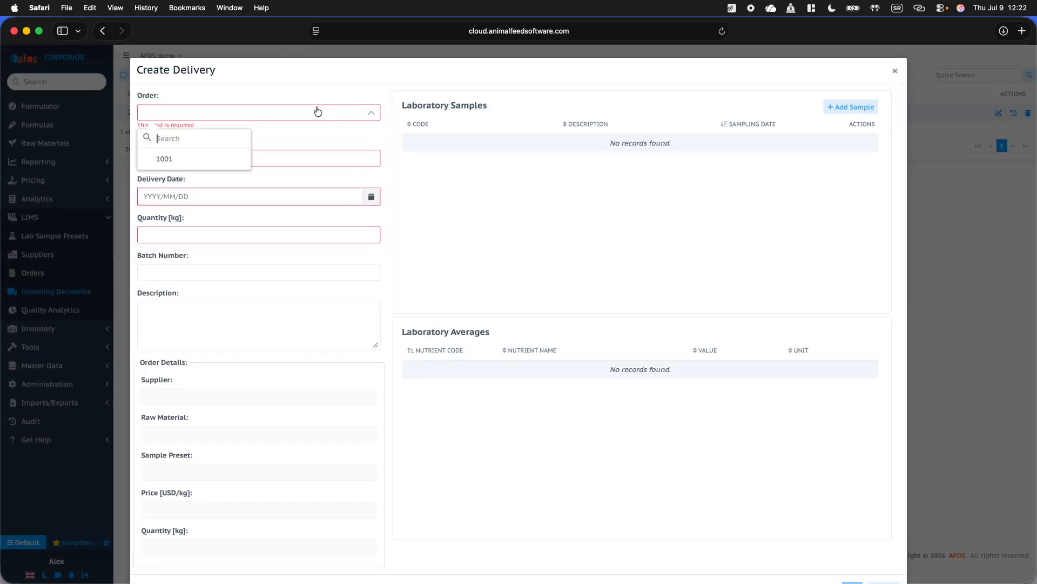
click(208, 160)
text(1)
key(BackSpace)
text(2)
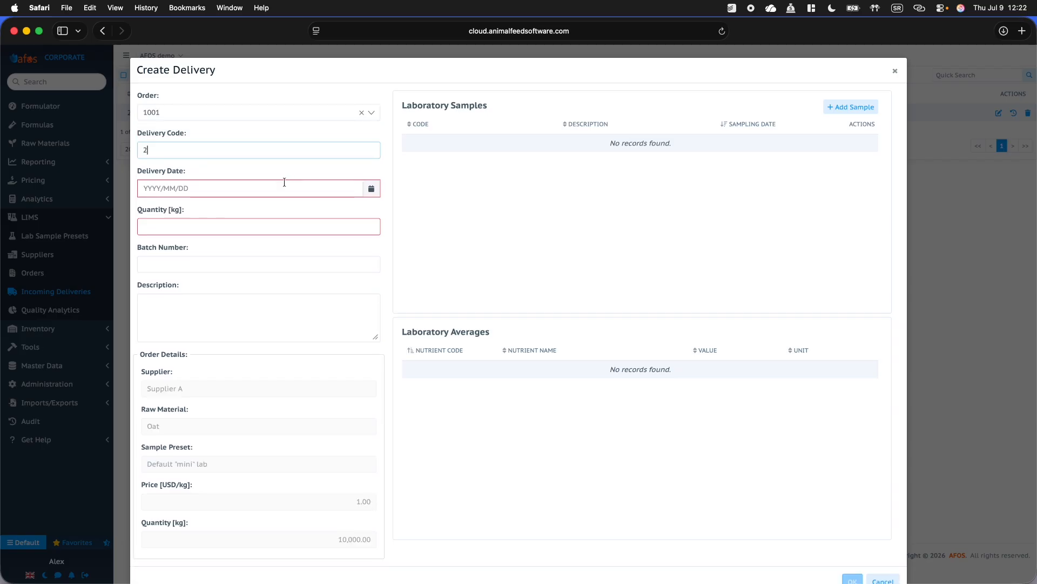
click(285, 188)
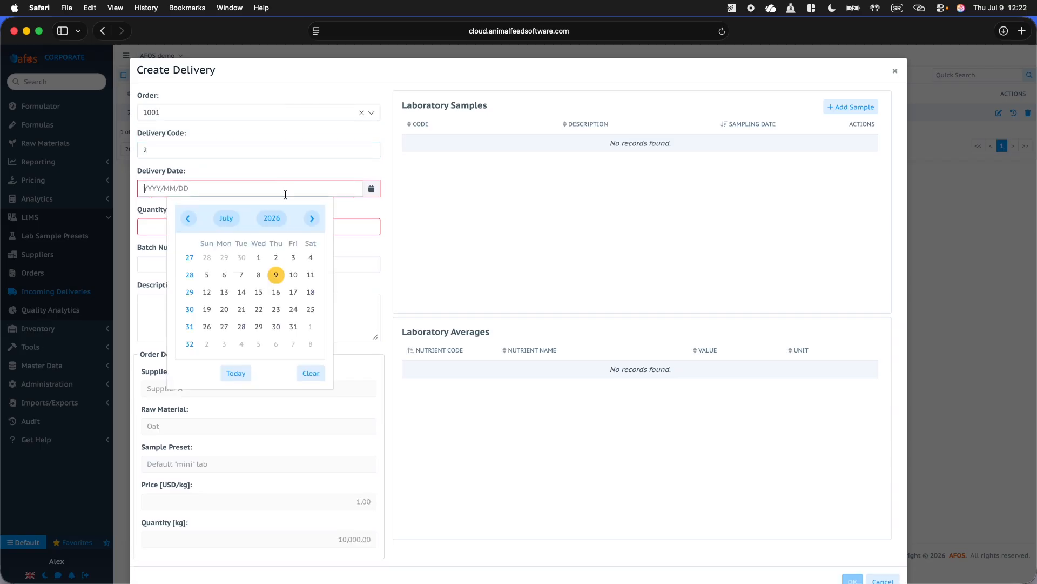
click(276, 274)
Step: Set the second delivery's quantity to 3,000 kg and its batch number to 2
click(251, 225)
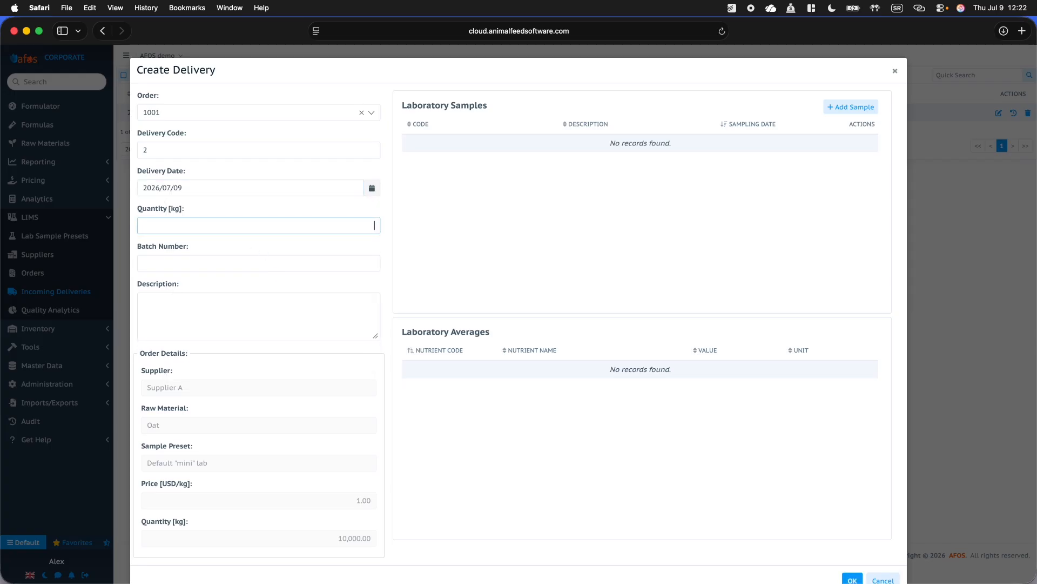
text(3000)
key(Tab)
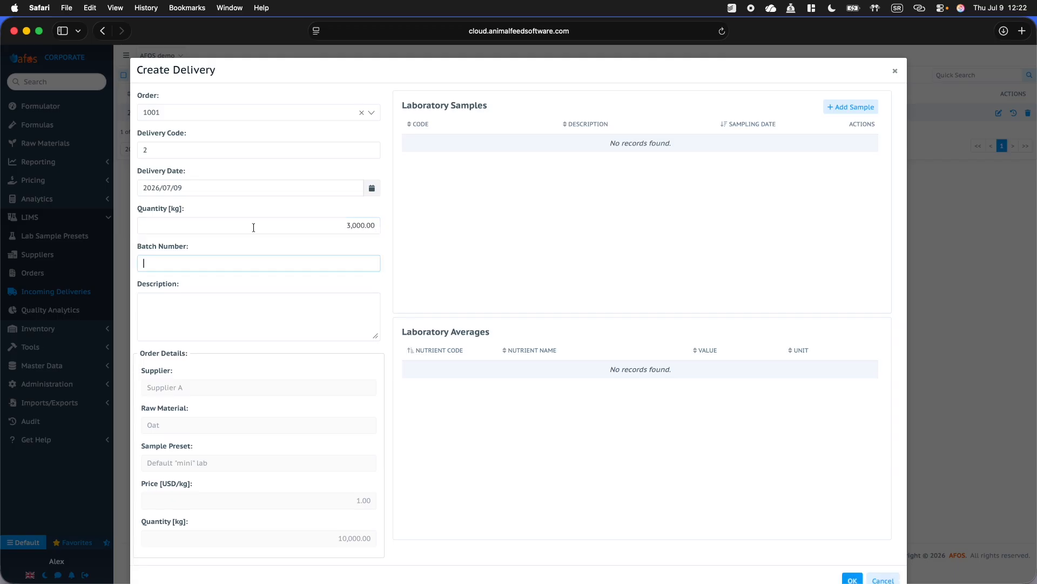
text(2)
Step: Add laboratory sample 1 to the second delivery with dry matter 56% and crude fat, crude protein and crude fiber at 1% each
click(843, 105)
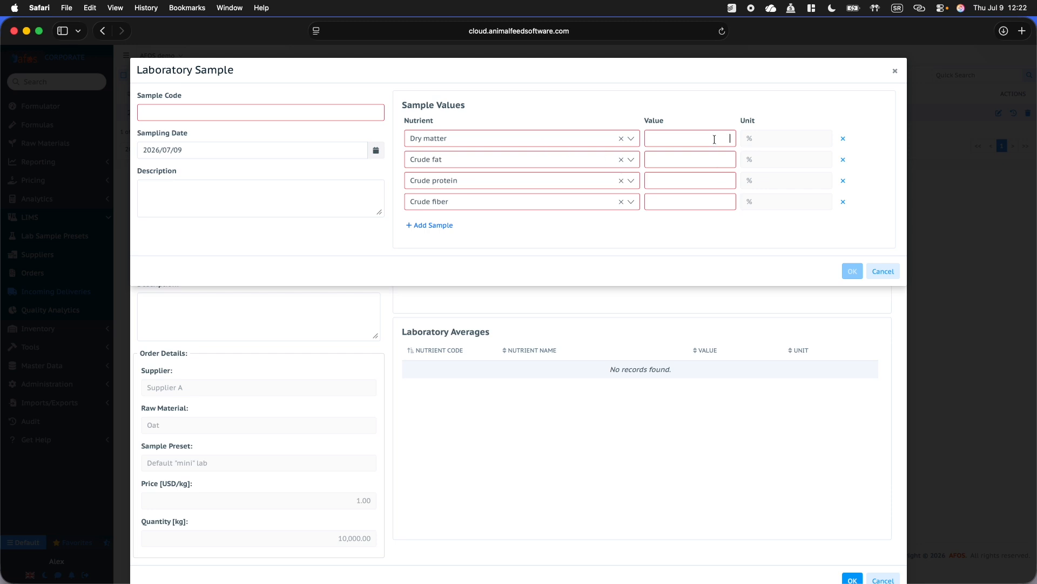
text(56)
key(Tab)
key(Tab)
text(1)
key(Tab)
key(Tab)
text(1)
key(Tab)
key(Tab)
text(1)
key(Tab)
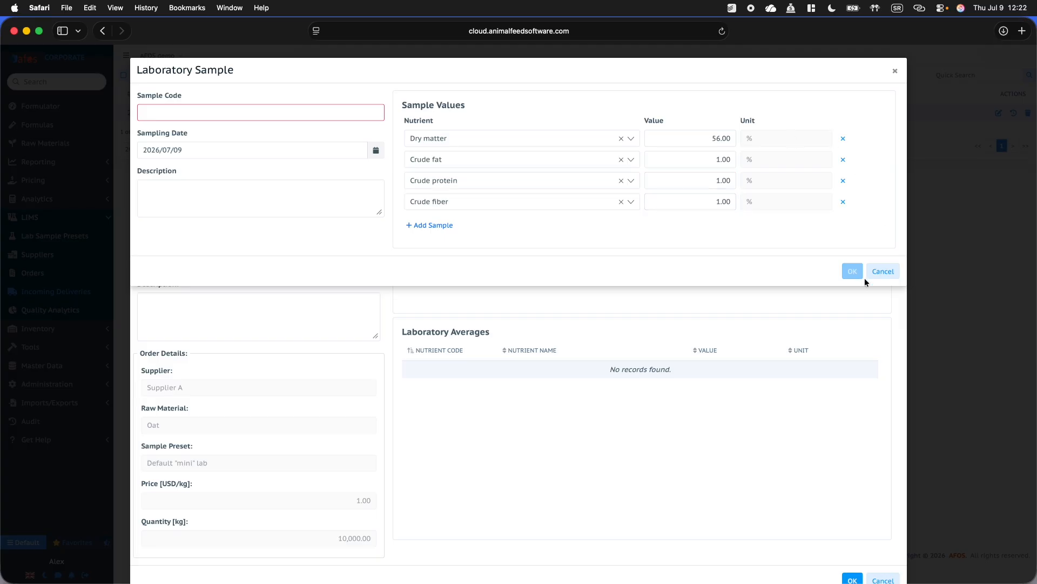
text(1)
click(852, 271)
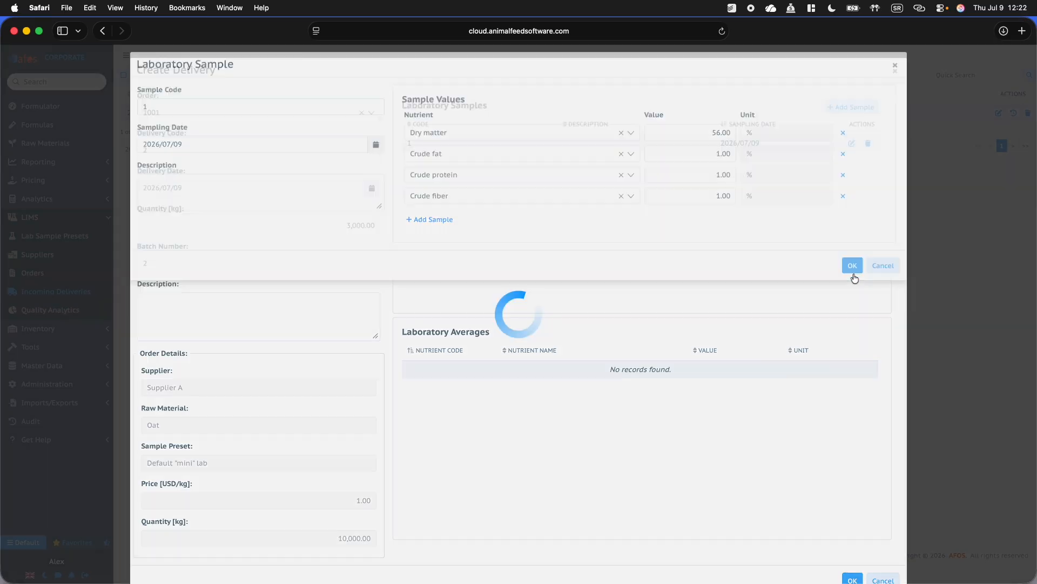
Step: Change the second delivery's date to 2026/07/08 and save the delivery
click(852, 578)
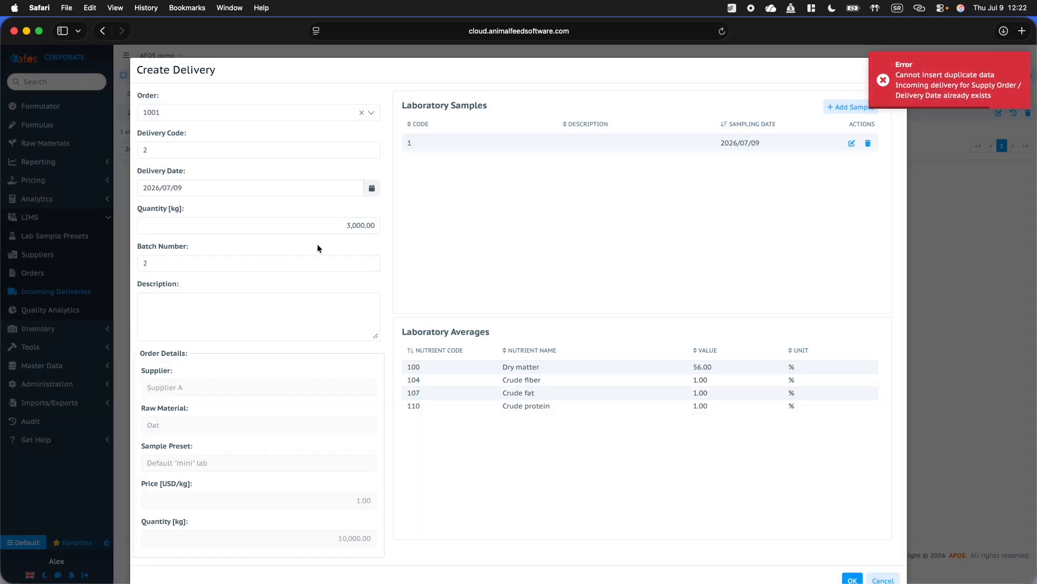
click(368, 190)
click(259, 269)
click(854, 579)
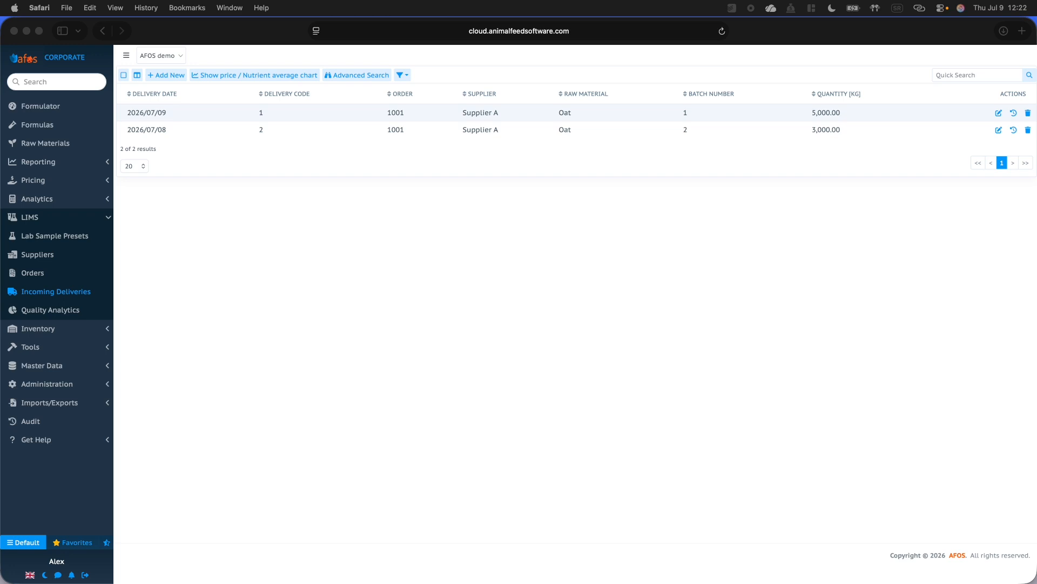
Step: Select the Oat order in Quality Analytics and calculate its nutrient results as Weighted Average + STD, followed by Weighted Average - STD
click(58, 306)
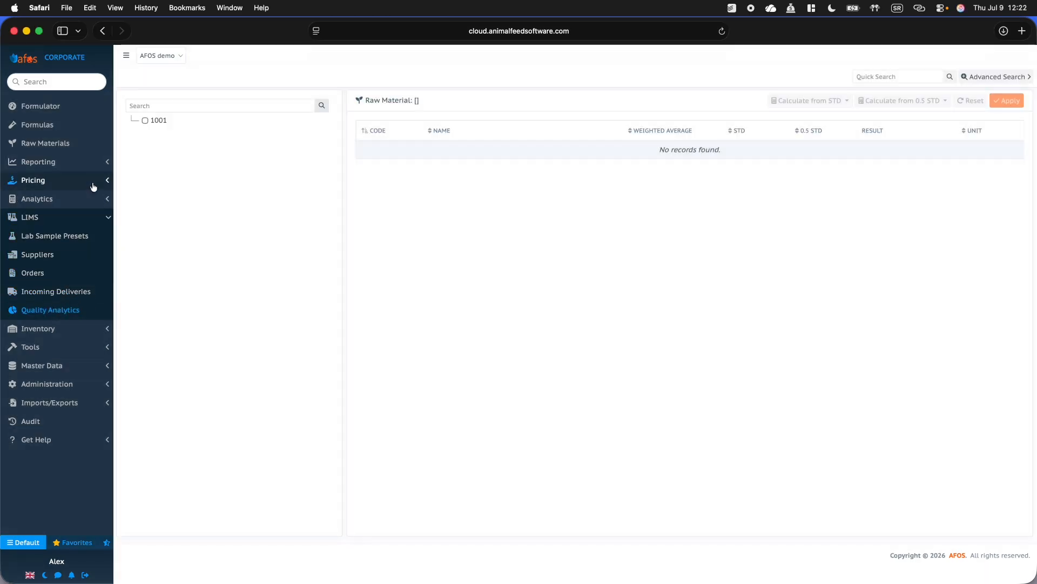
click(145, 121)
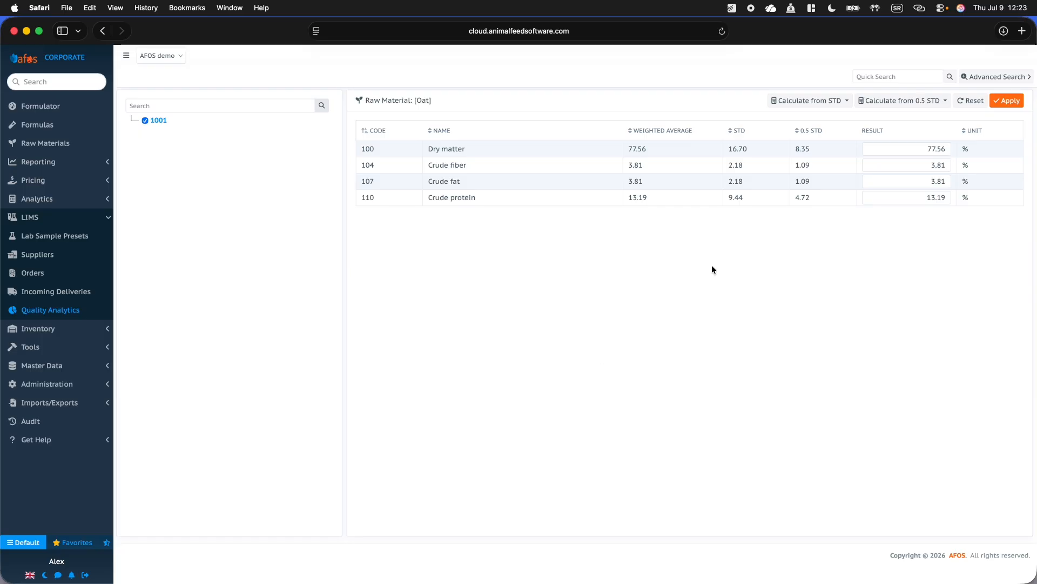
click(851, 103)
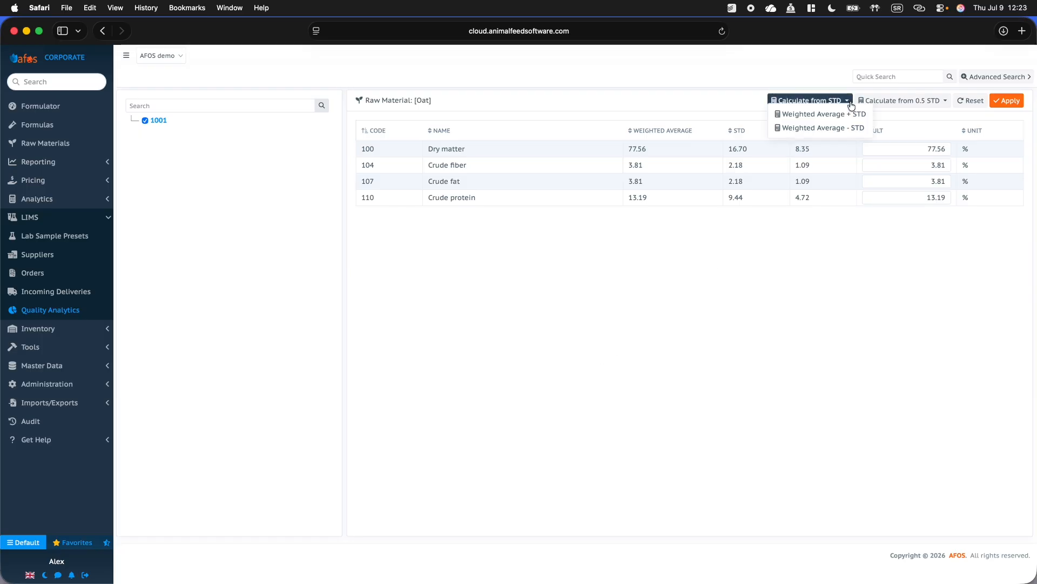
click(837, 114)
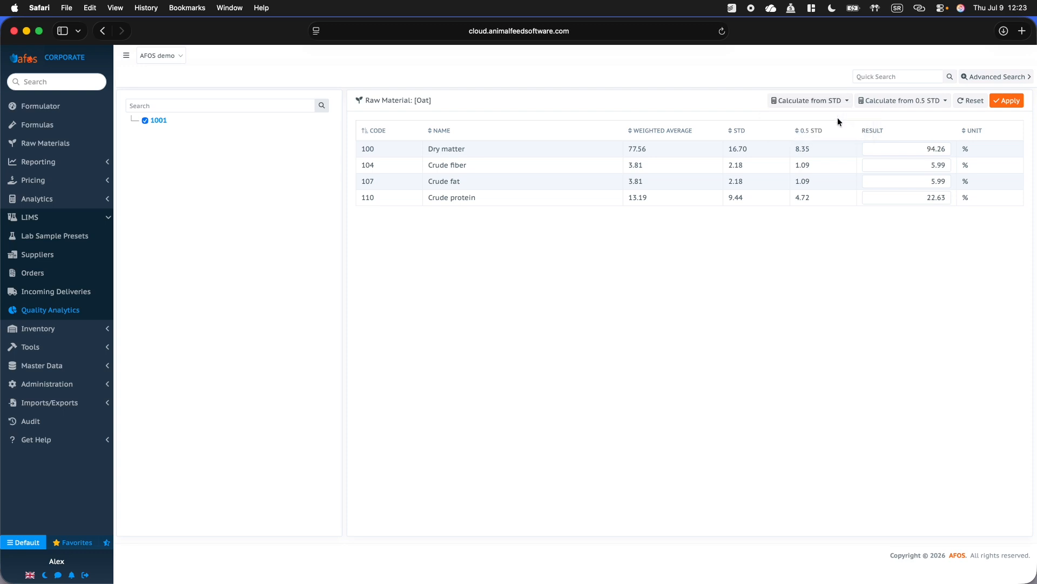
click(844, 104)
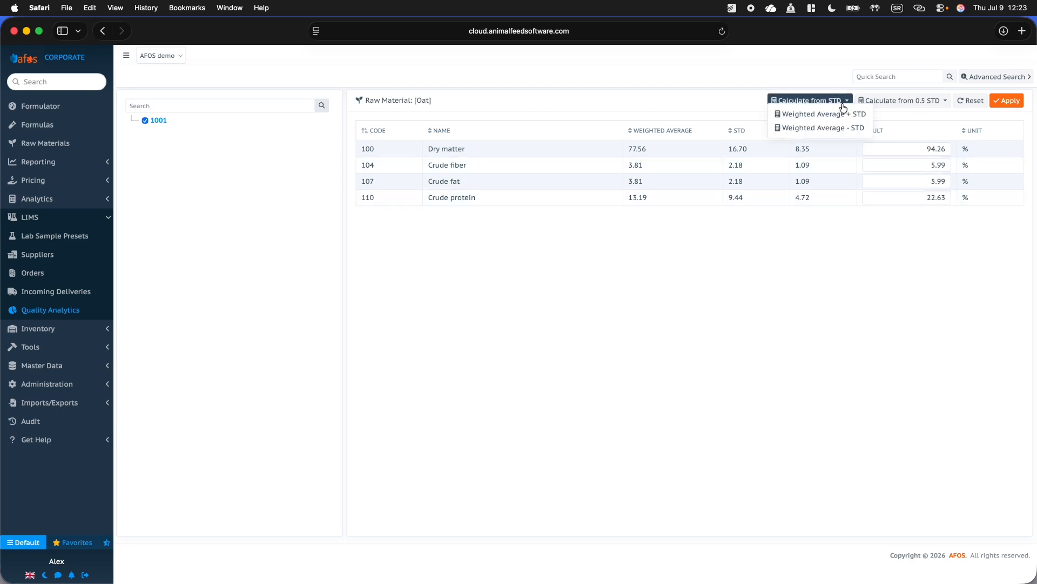
click(832, 128)
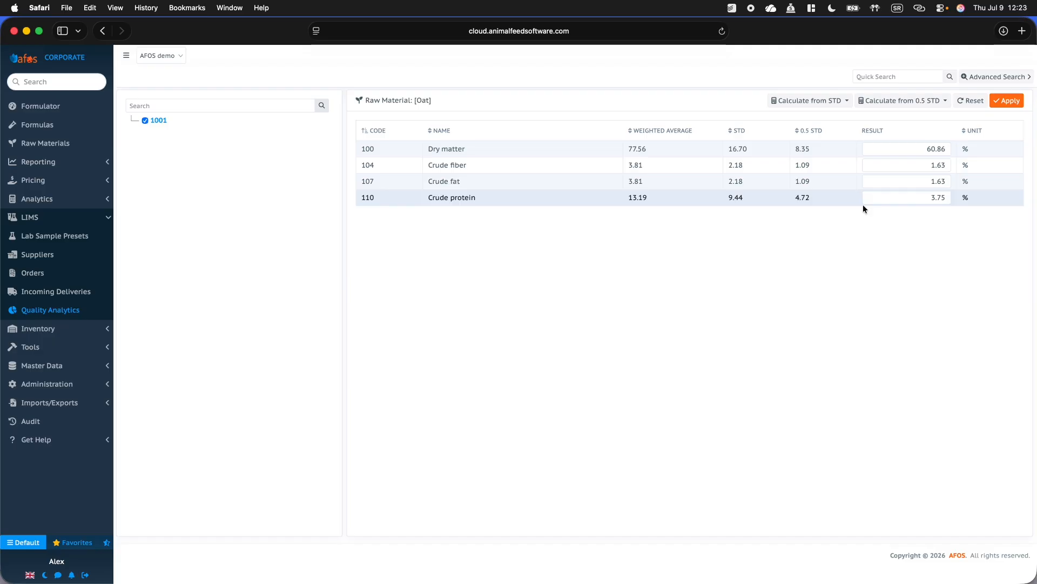
Step: Open the plant inventory and go through the Quantity in Stock fields of the first raw materials
click(59, 219)
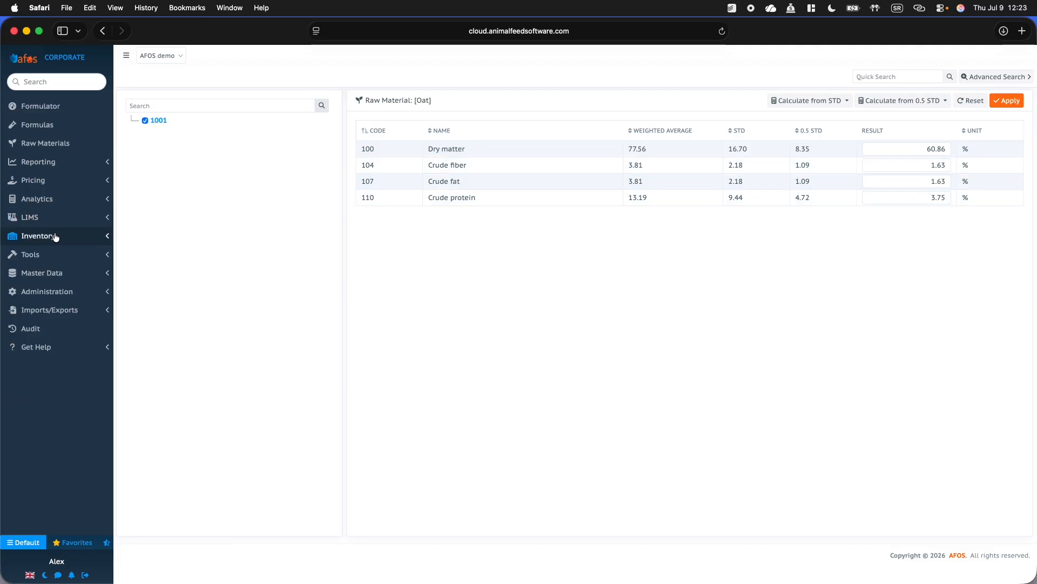
click(54, 235)
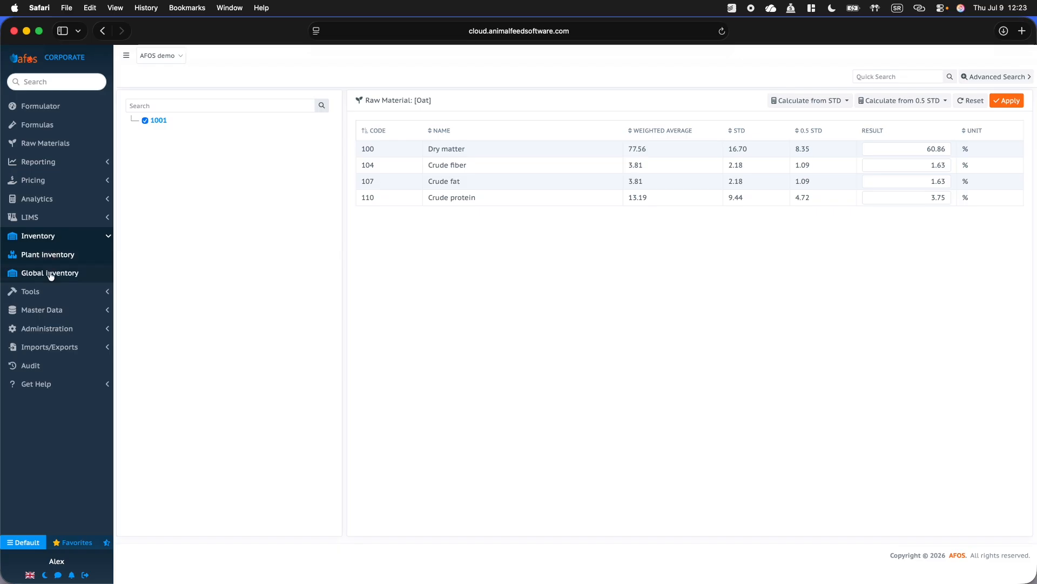
click(50, 254)
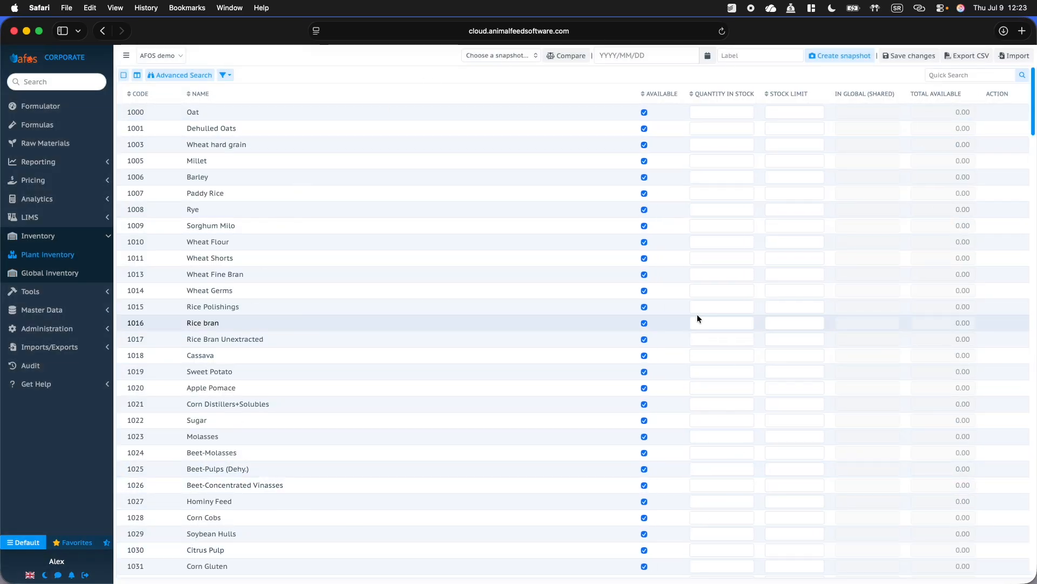
click(731, 111)
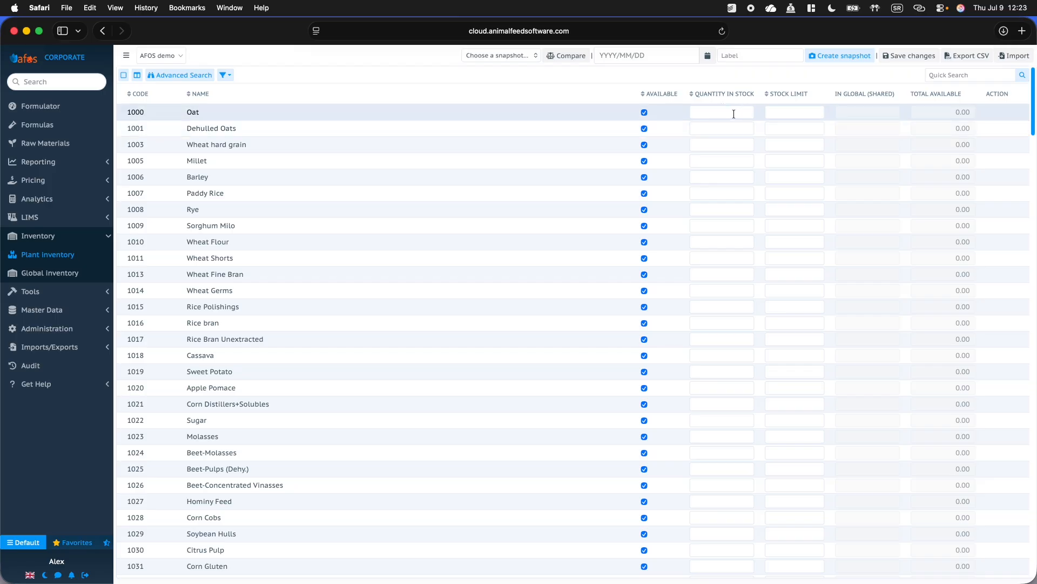
key(Tab)
key(Tab)
key(Tab)
key(Tab)
key(Tab)
key(Tab)
key(Left)
key(Down)
key(Right)
scroll(868, 174, up, 2)
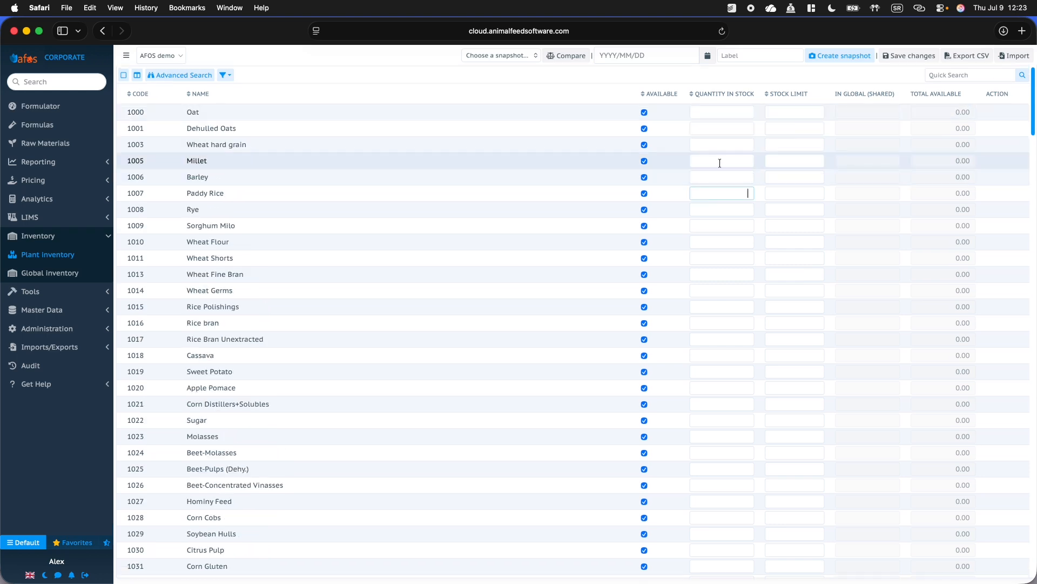
click(745, 176)
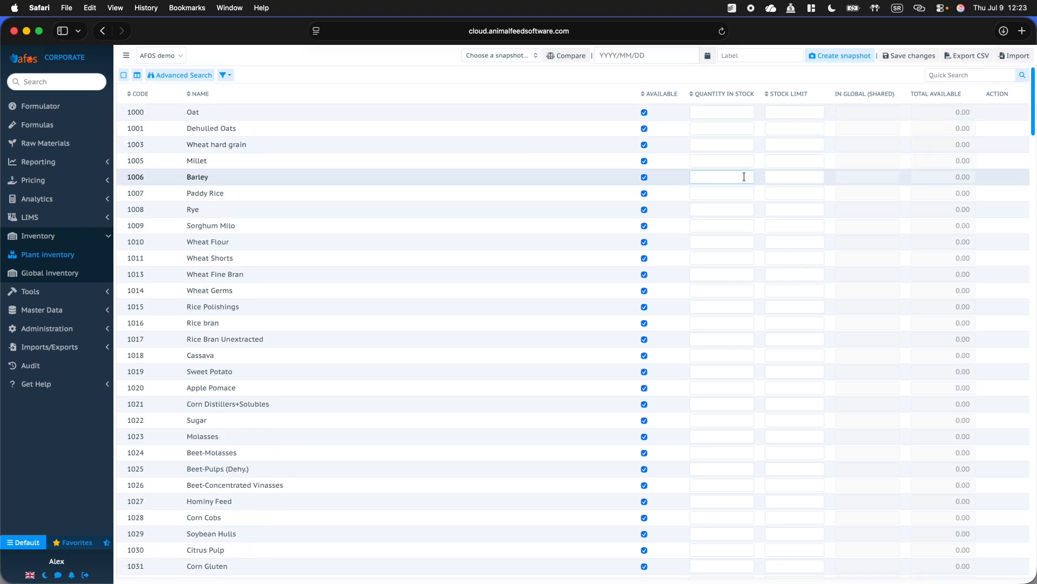
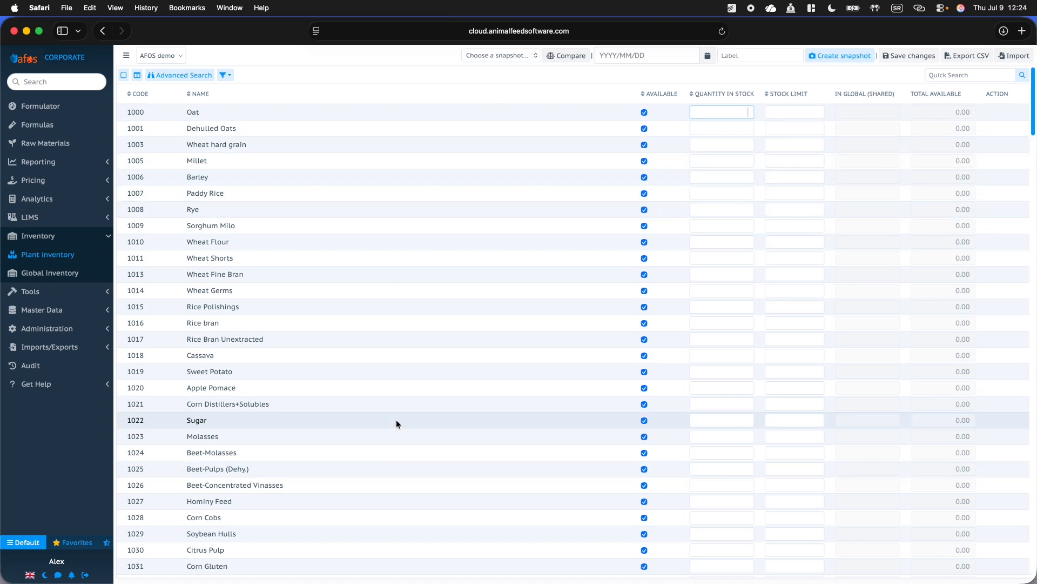
Step: View the global inventory and its form for adding a new global material, then close the form without adding one
click(46, 274)
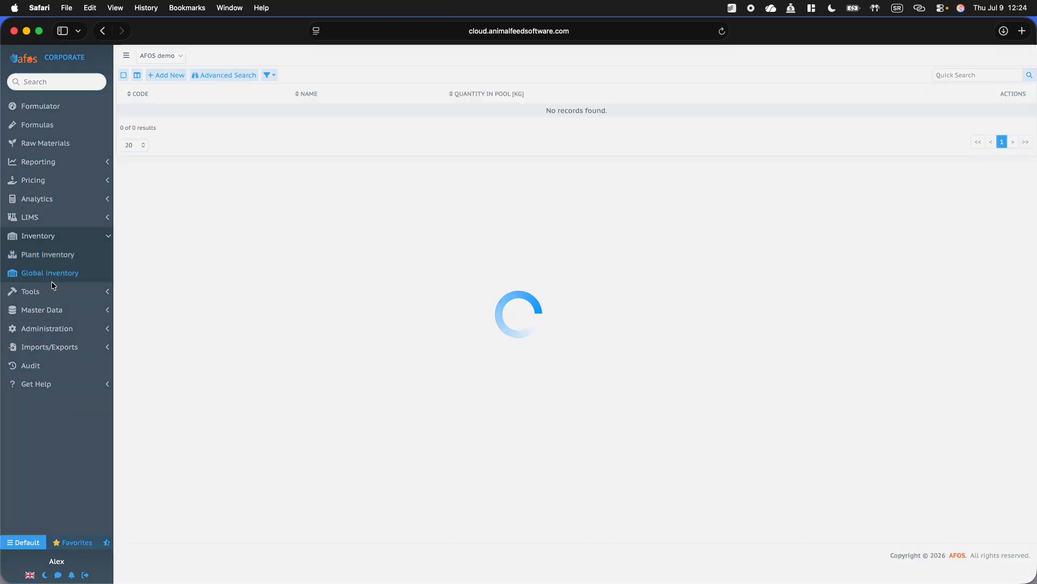
click(176, 79)
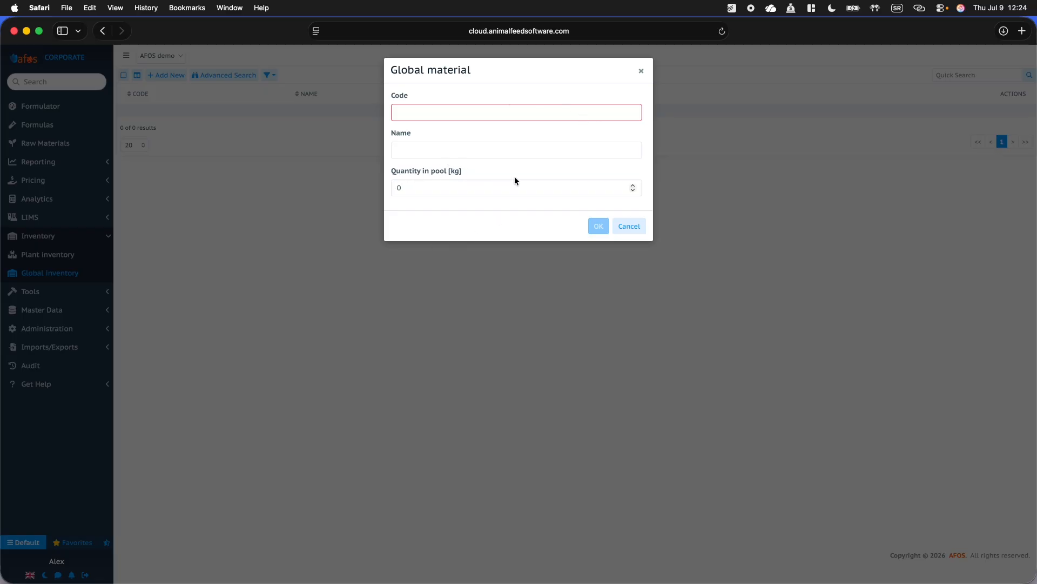
click(642, 71)
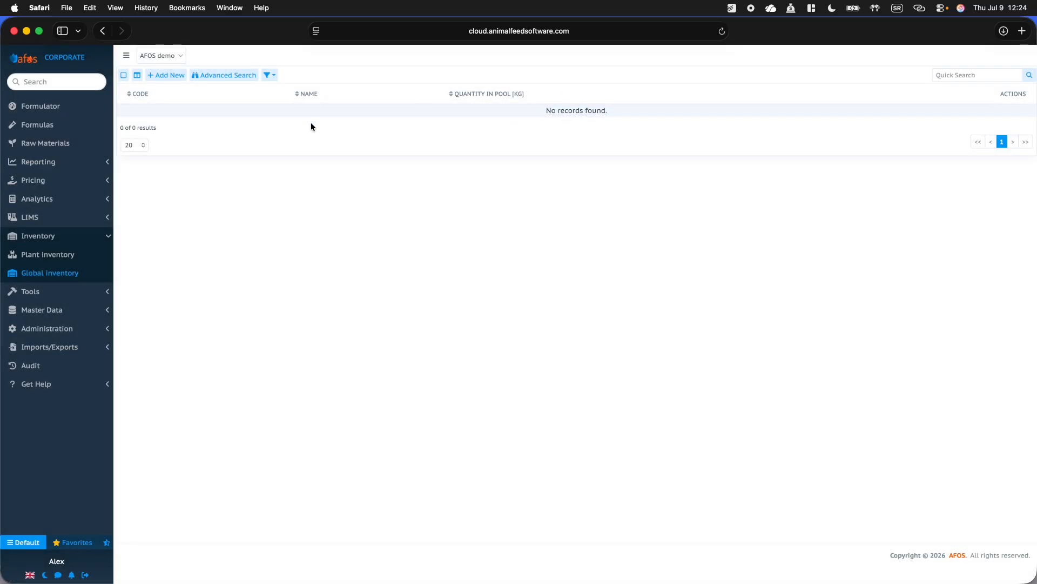
Step: Start a Raw Material query in the Data Query Assistant with the condition Name starts with "calc"
click(88, 236)
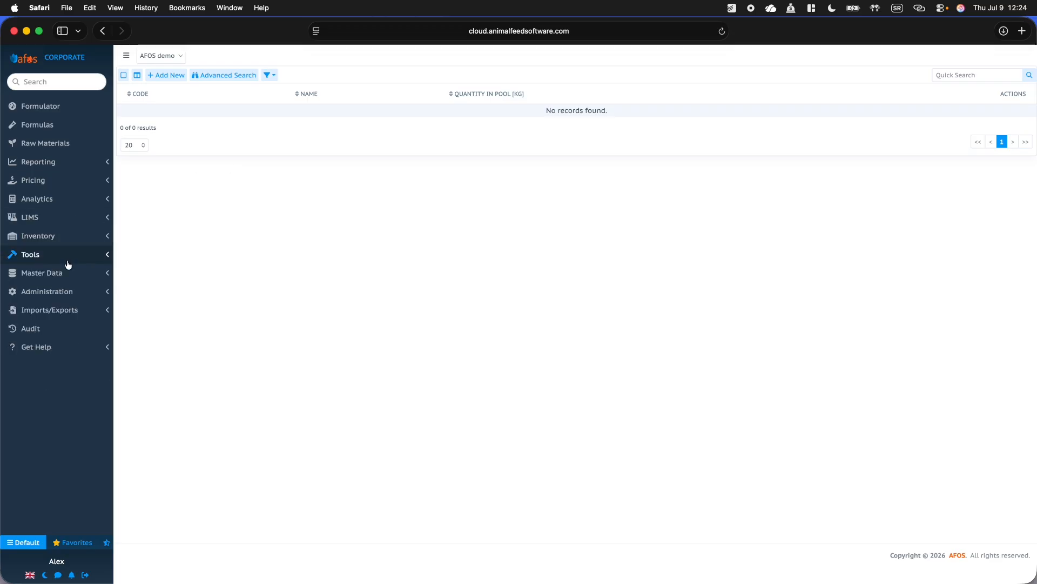
click(74, 257)
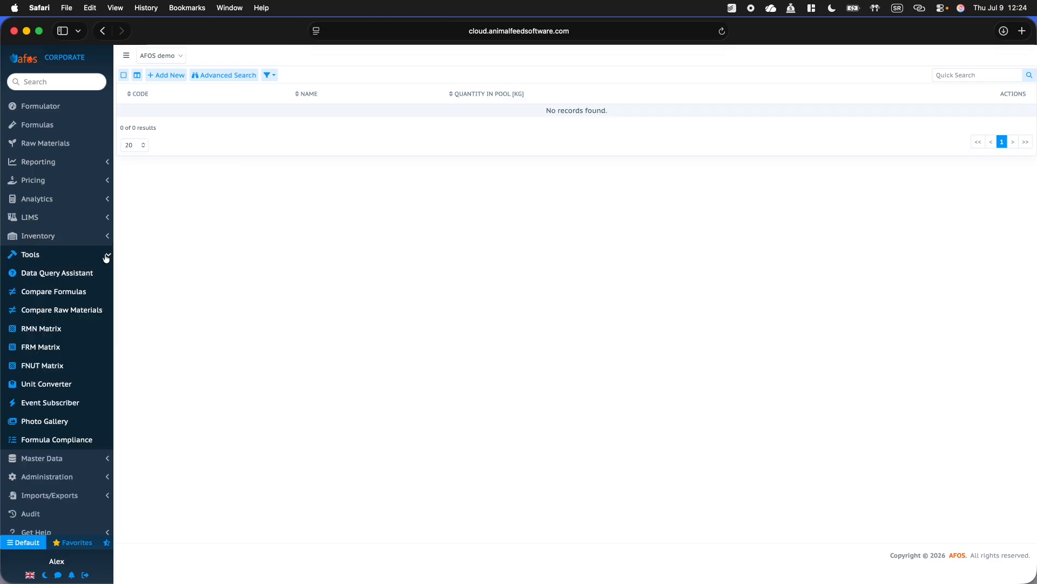
click(43, 277)
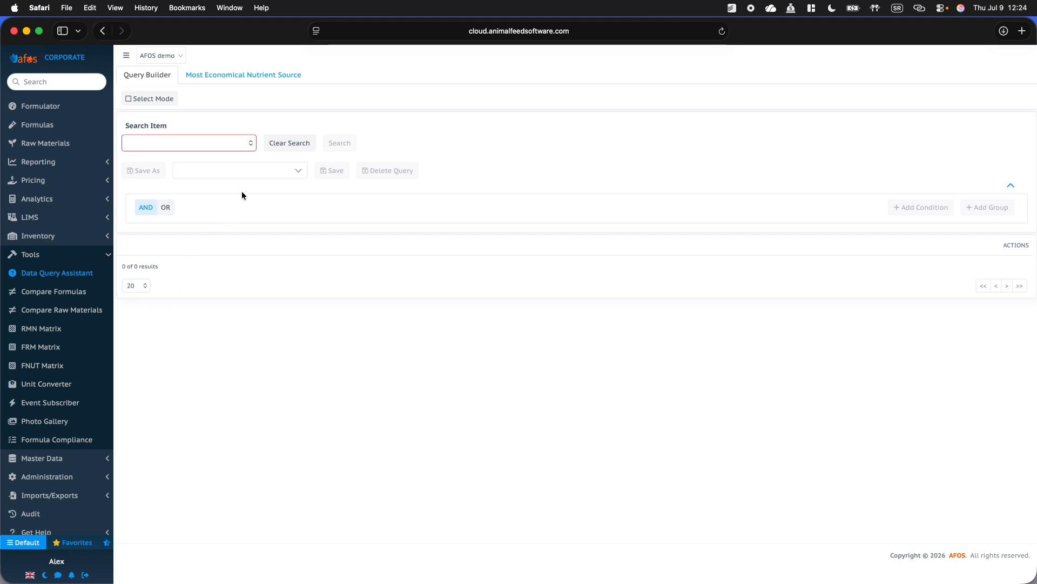
click(250, 145)
click(188, 167)
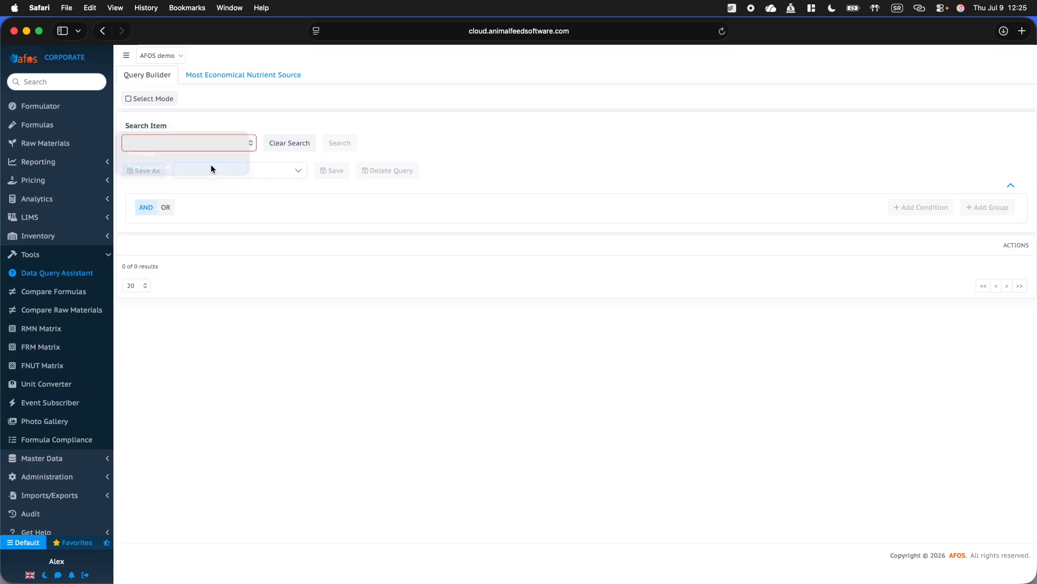
click(920, 208)
click(243, 229)
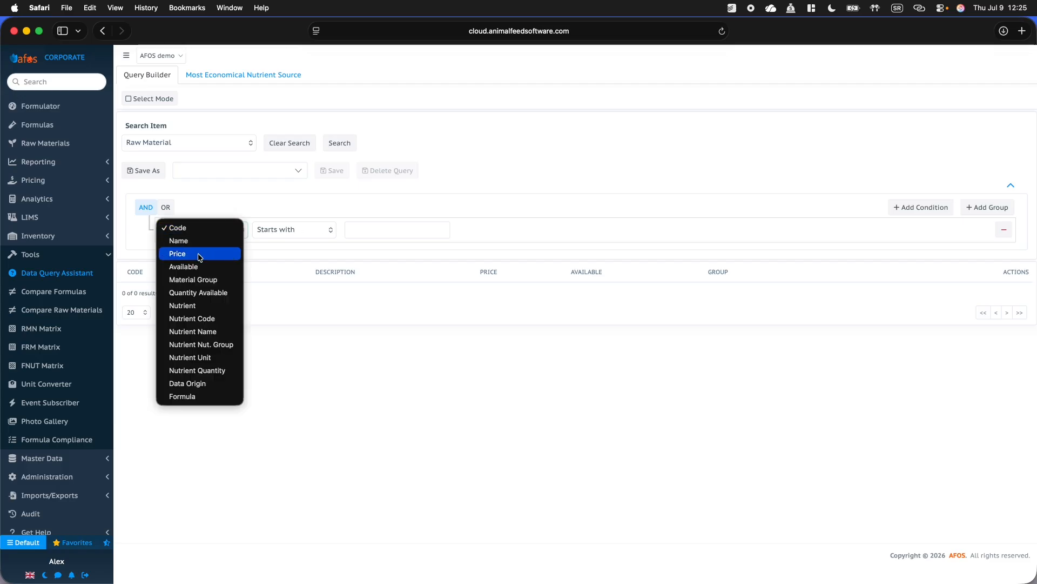
click(203, 240)
click(372, 227)
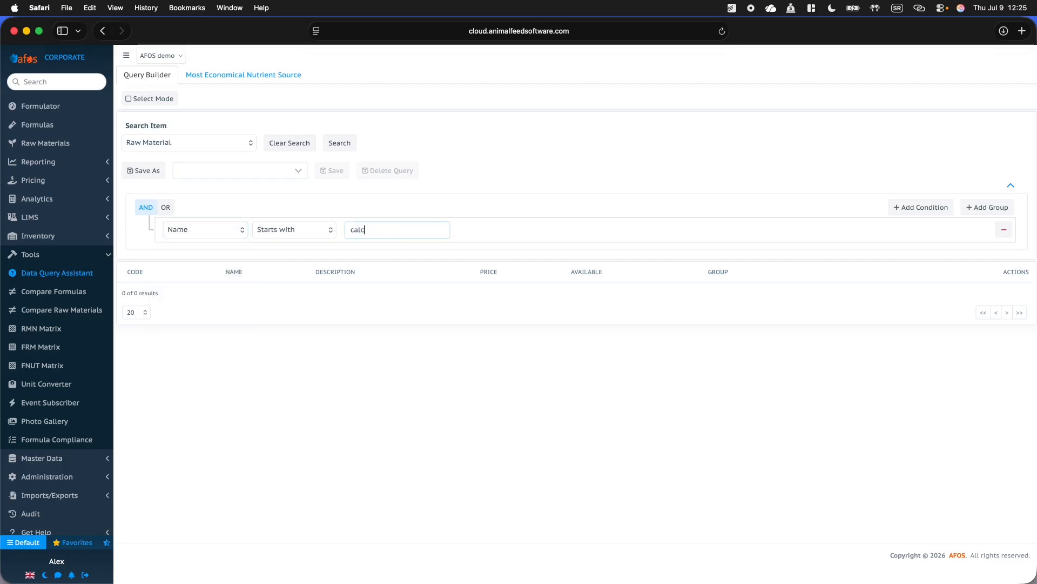
Step: Add a second query condition requiring Price to be lower or equal to 2
click(924, 208)
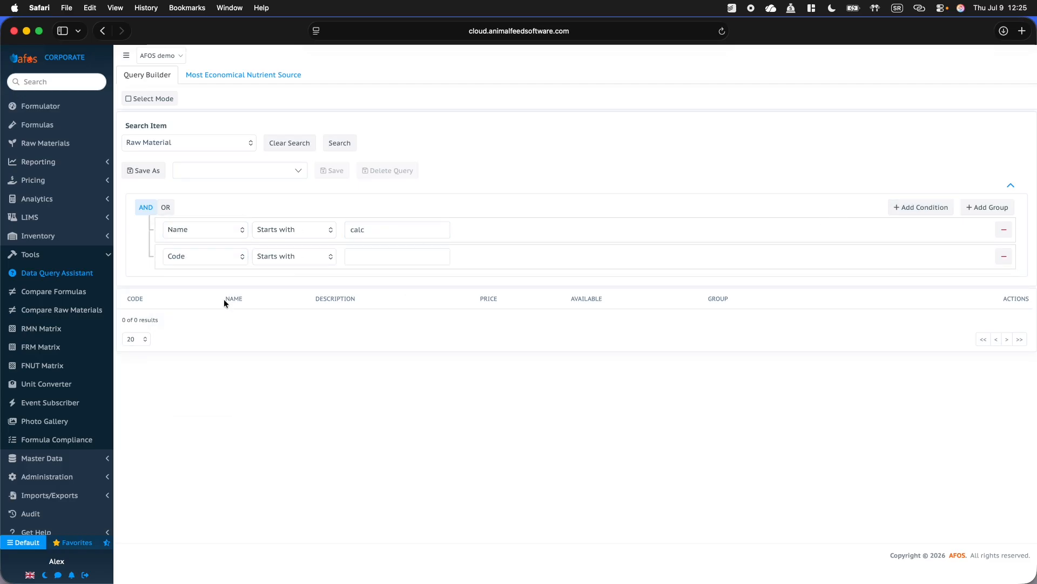
click(233, 258)
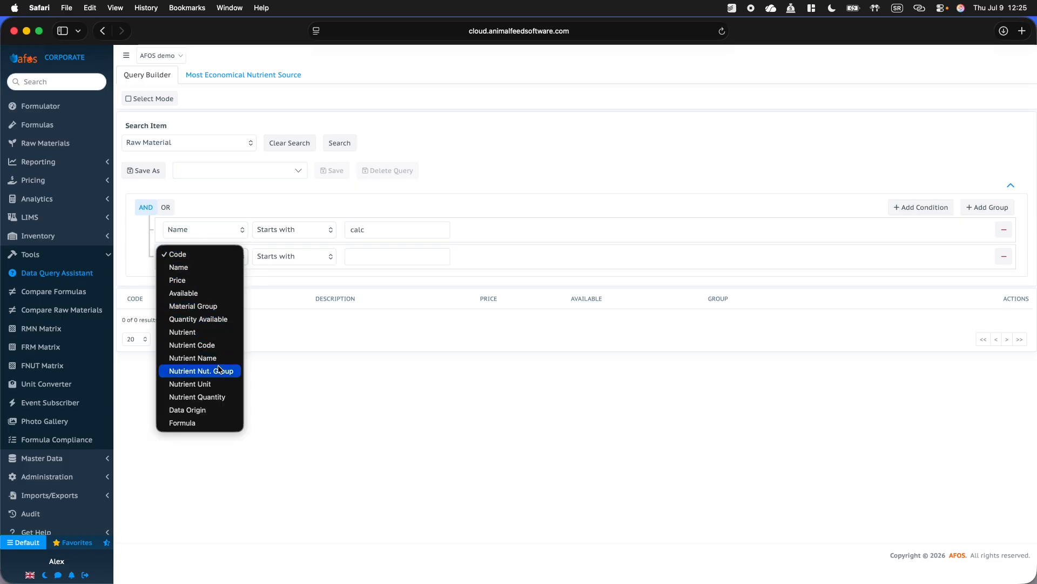
click(204, 279)
click(311, 262)
click(303, 282)
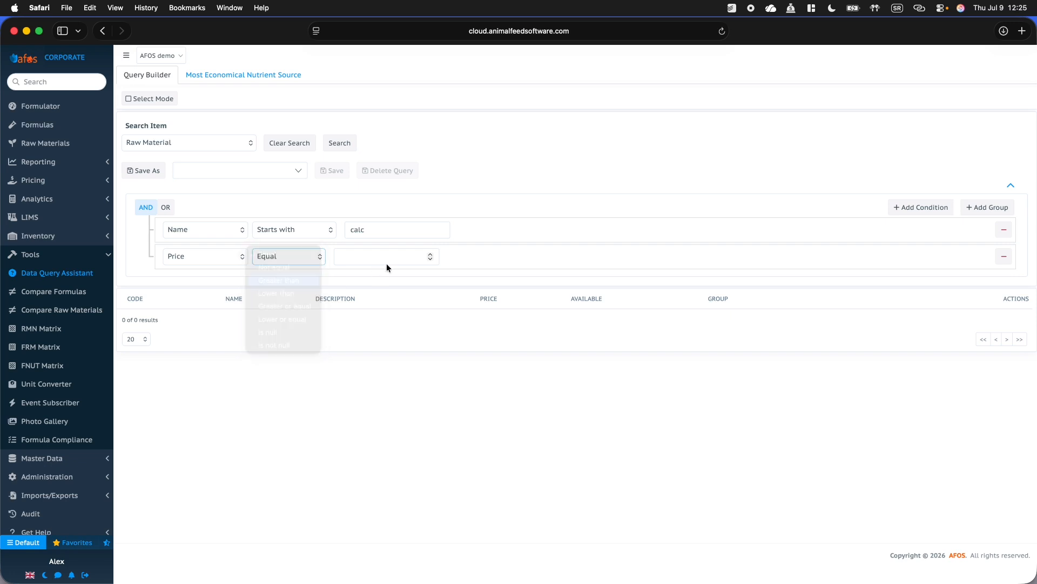
click(308, 261)
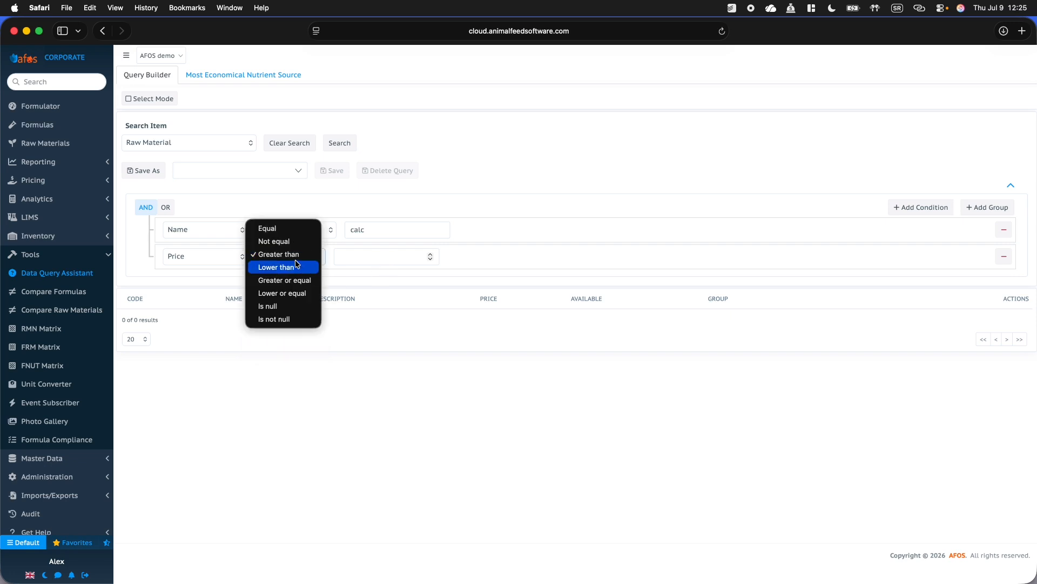
click(296, 298)
click(364, 258)
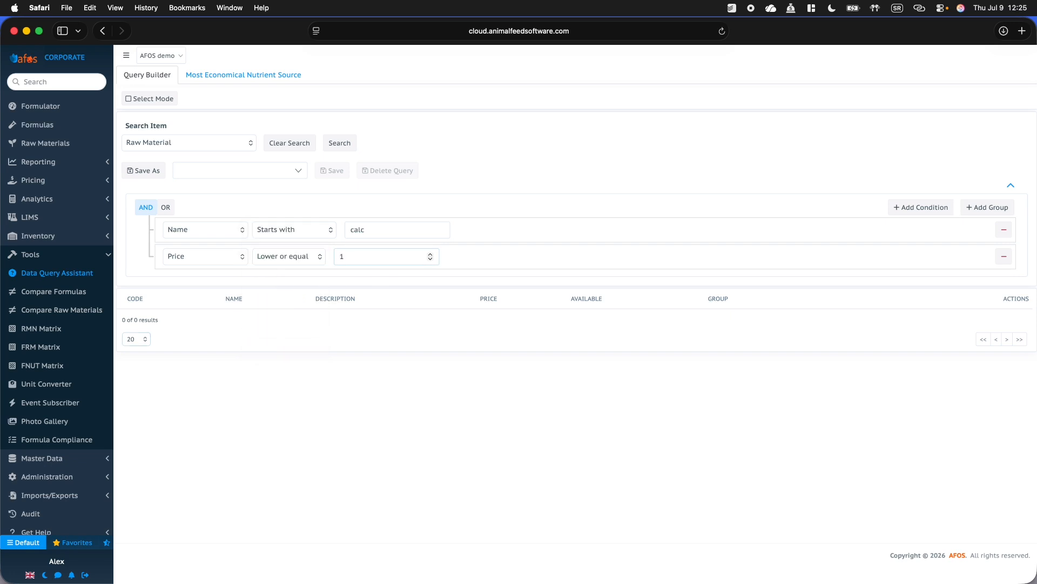
key(BackSpace)
text(2)
click(920, 207)
click(231, 282)
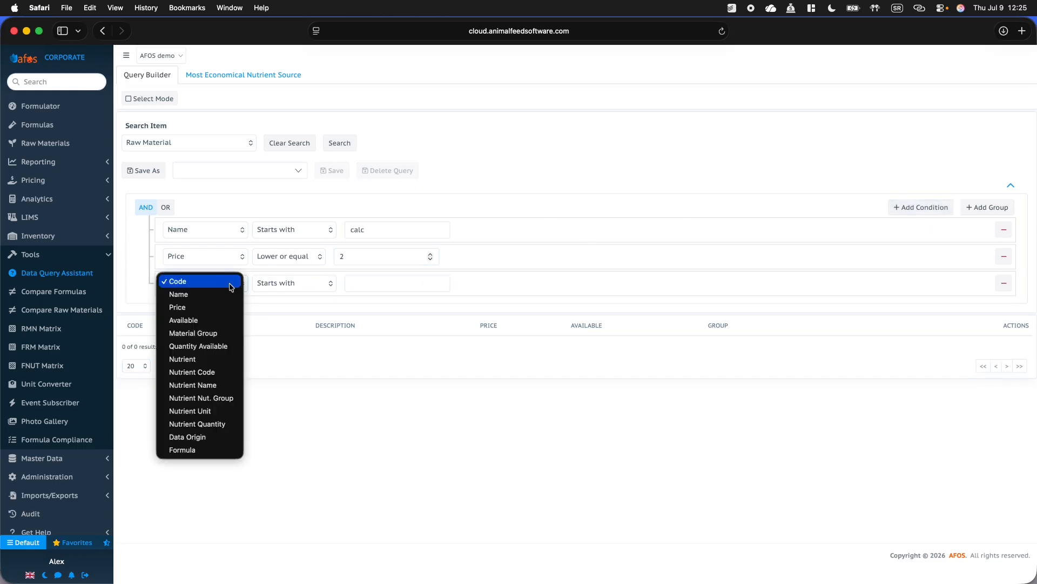
click(232, 346)
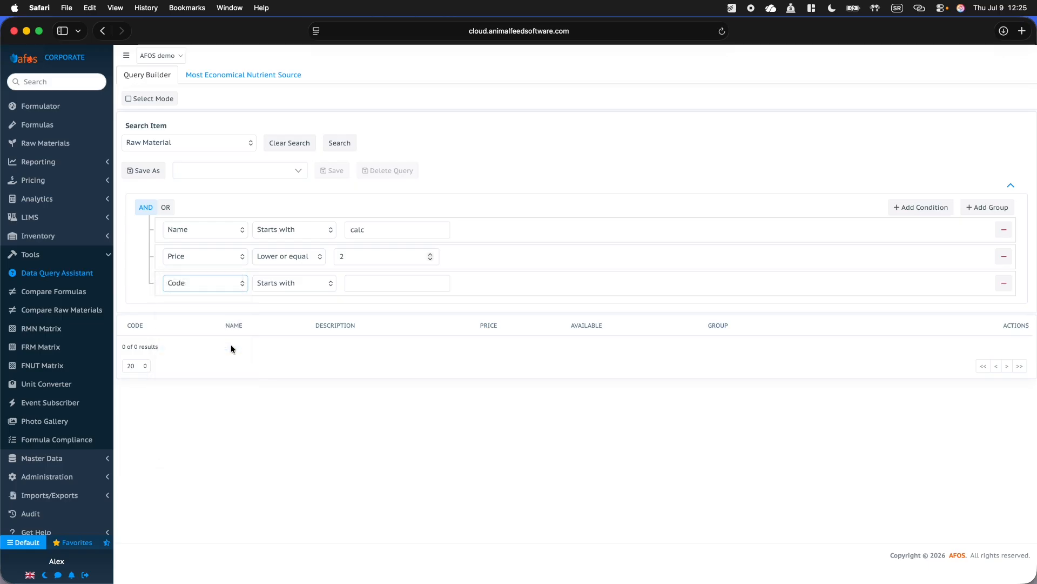
click(226, 287)
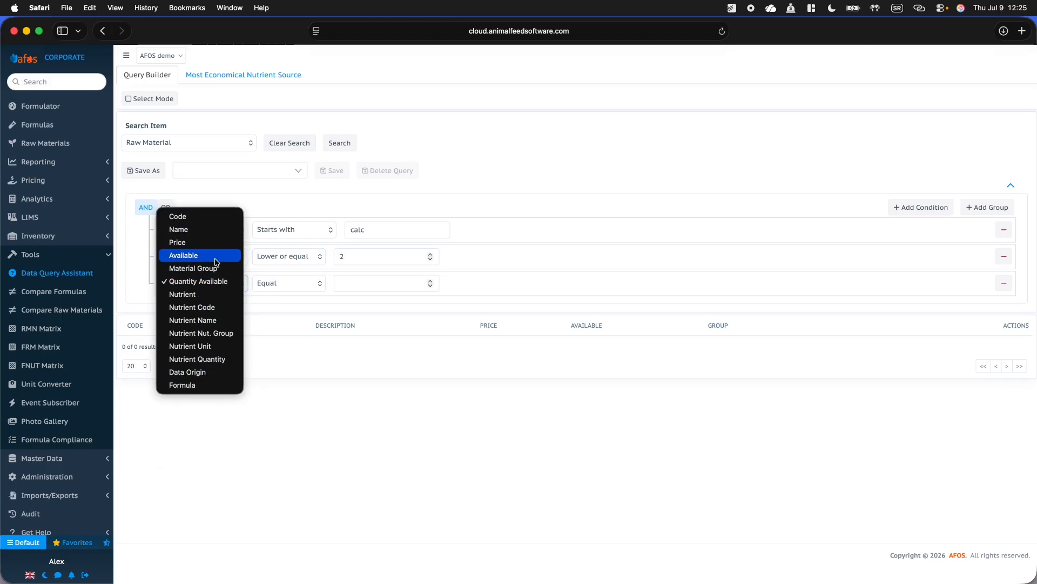
click(212, 243)
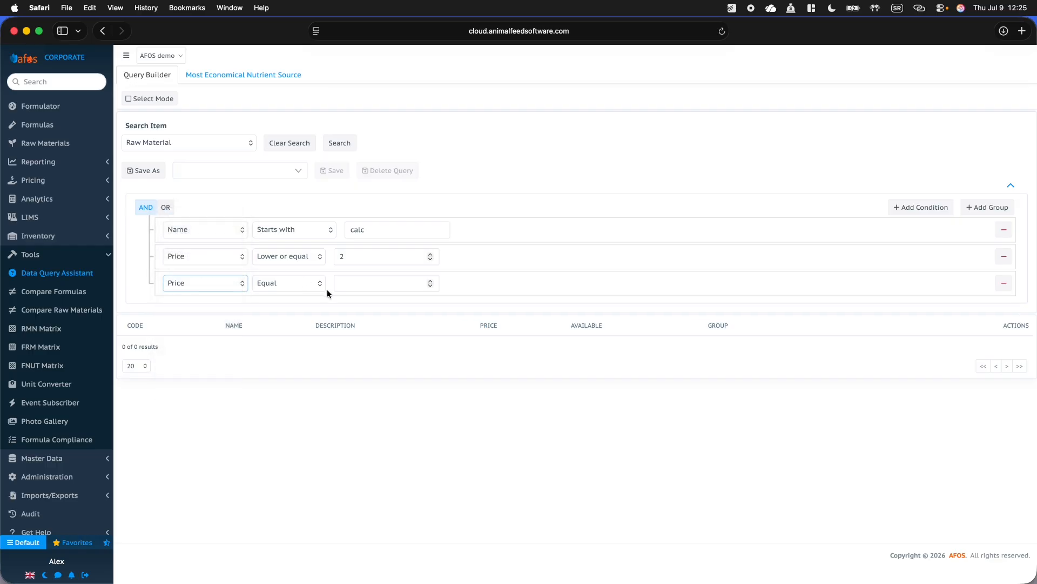
click(1002, 283)
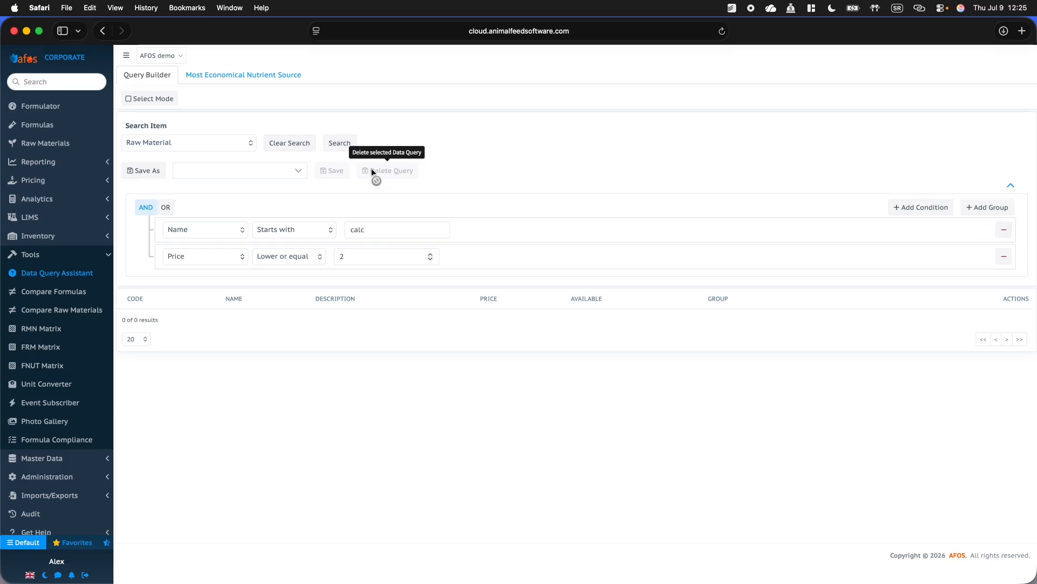
Step: Search for the raw materials that match the name and price conditions
click(340, 143)
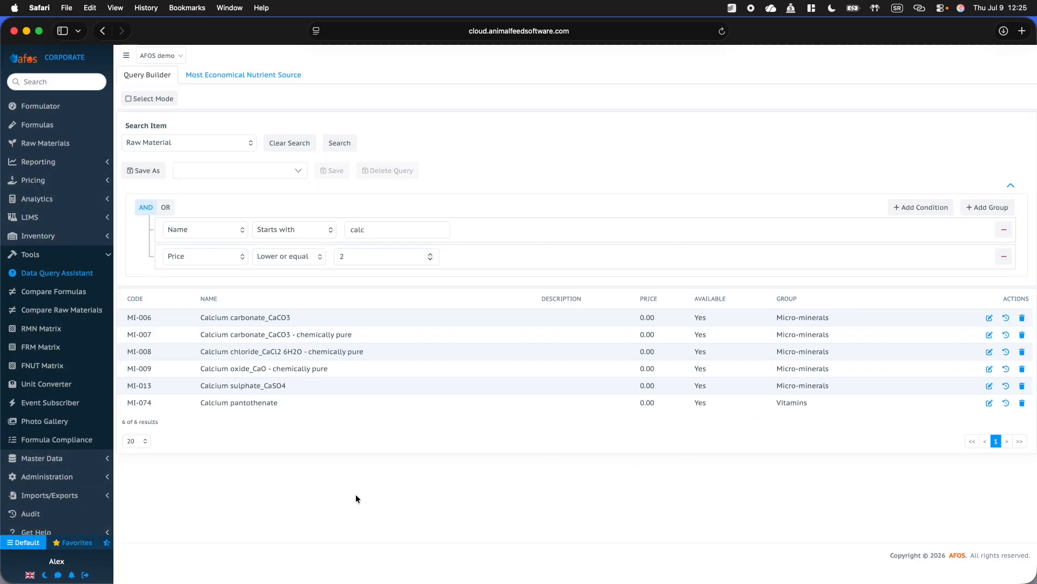
Step: Rank the raw materials as the most economical source of Crude protein, based on raw material price
click(234, 79)
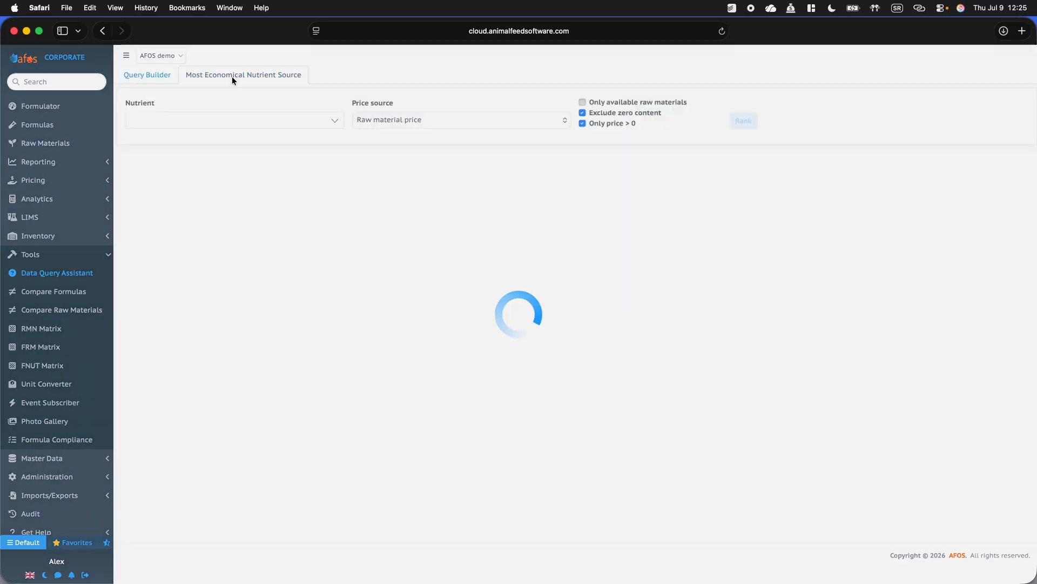
click(318, 130)
click(217, 147)
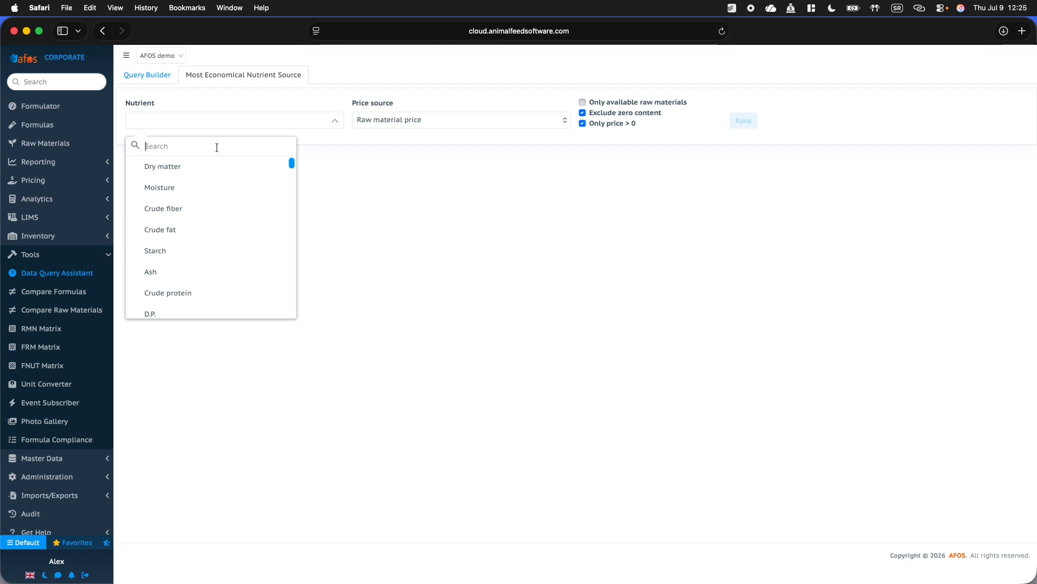
text(prote)
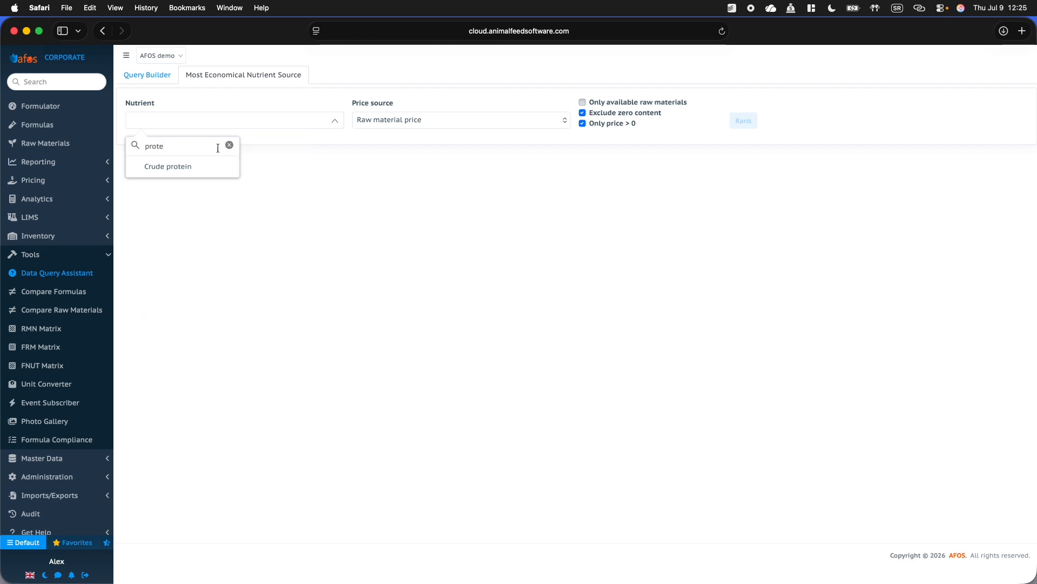
click(209, 168)
click(743, 120)
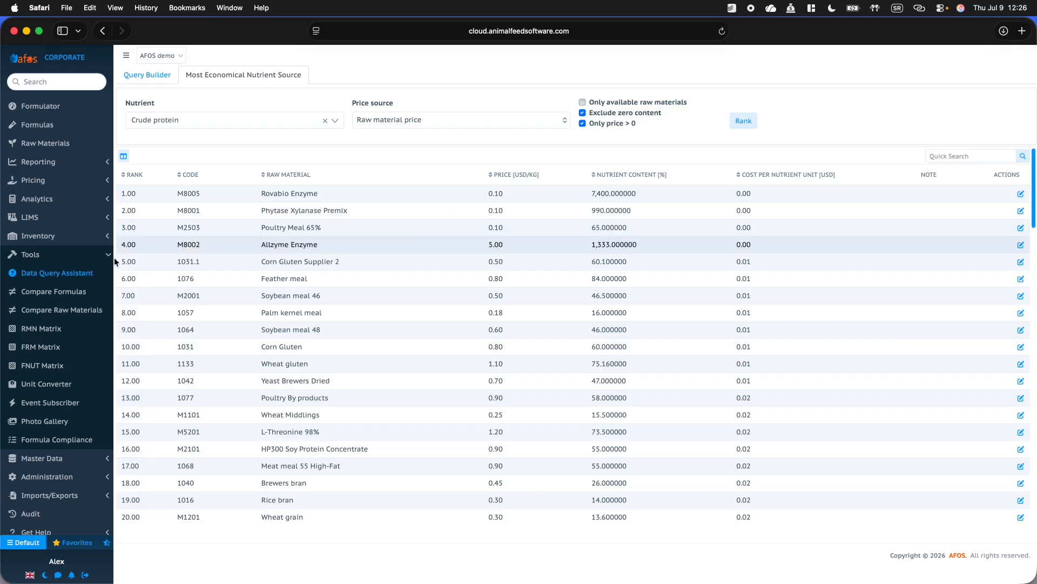
Step: Set up a formula comparison with five slots and Broiler Pre Starter 0-10 D as the reference formula
click(65, 293)
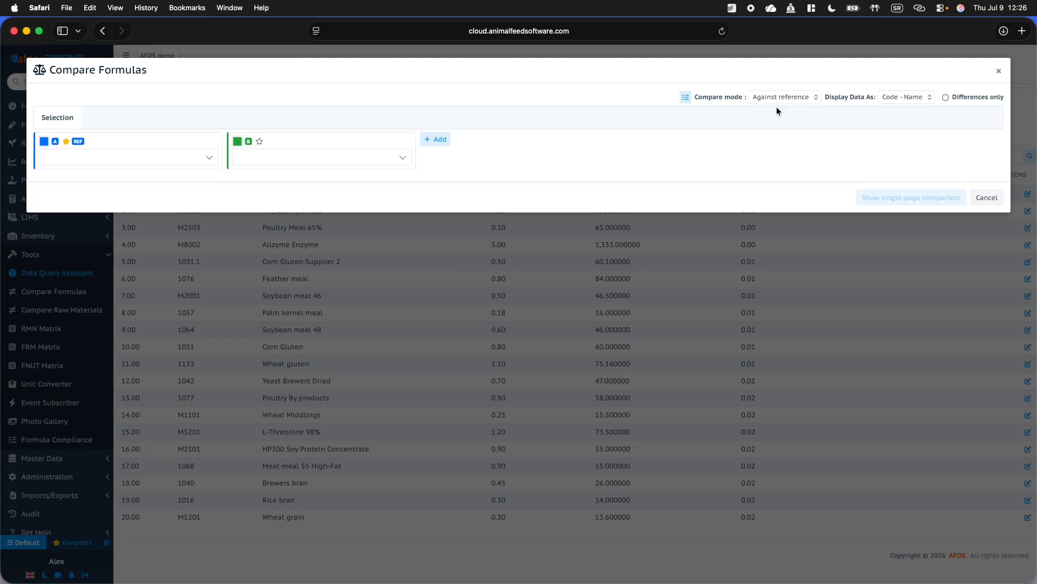
click(447, 142)
click(632, 140)
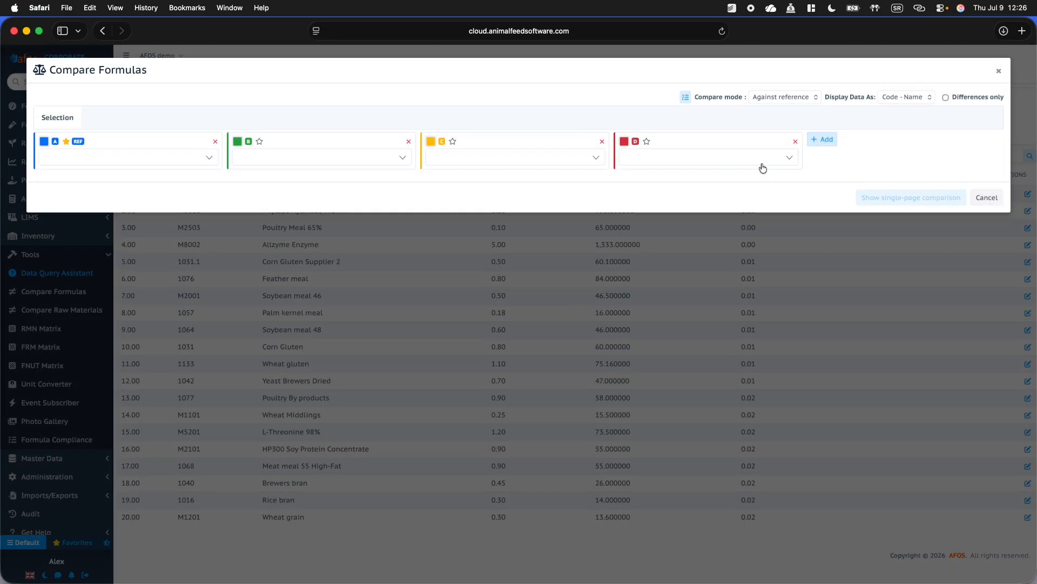
click(819, 138)
click(130, 158)
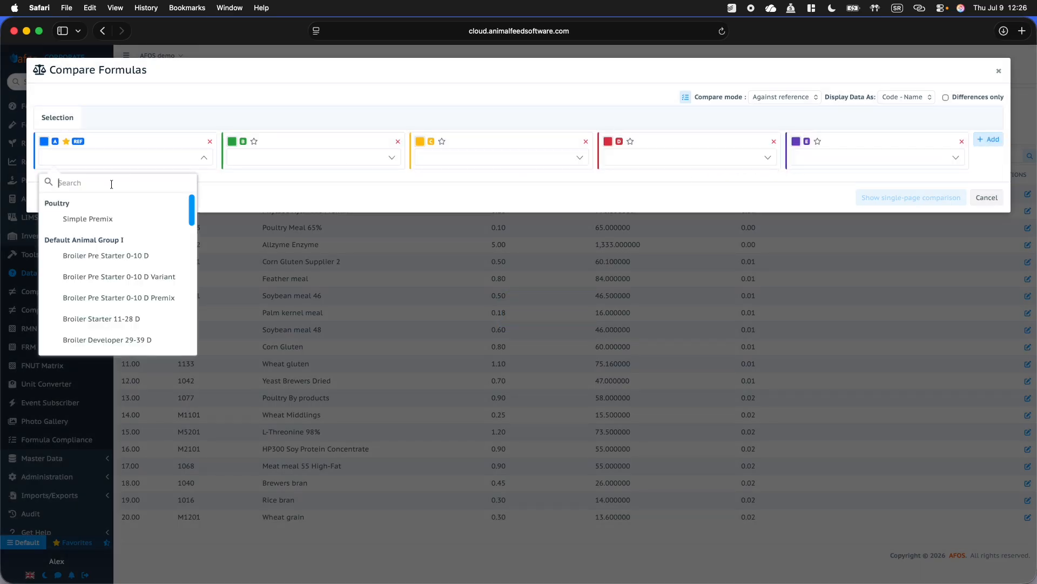
click(131, 257)
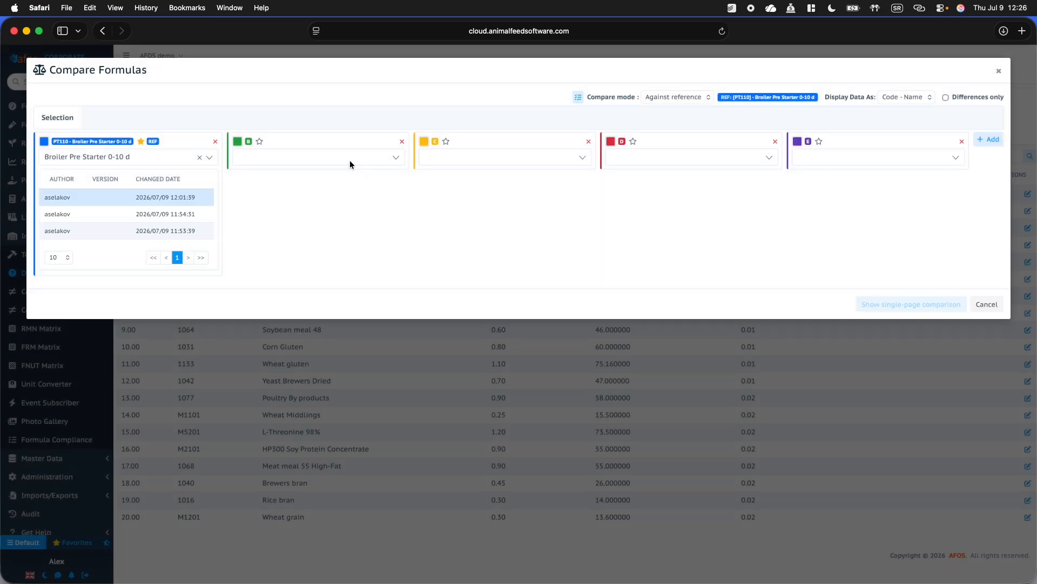
Step: Add the 2026/07/09 11:53:39 revision of Broiler Pre Starter 0-10 d as the second compared formula
click(354, 160)
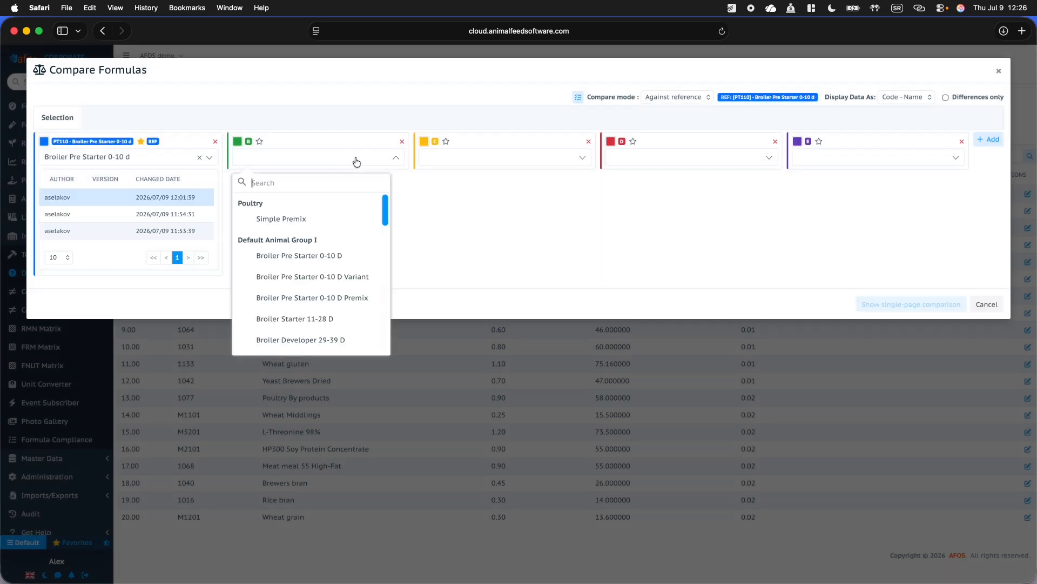
click(311, 255)
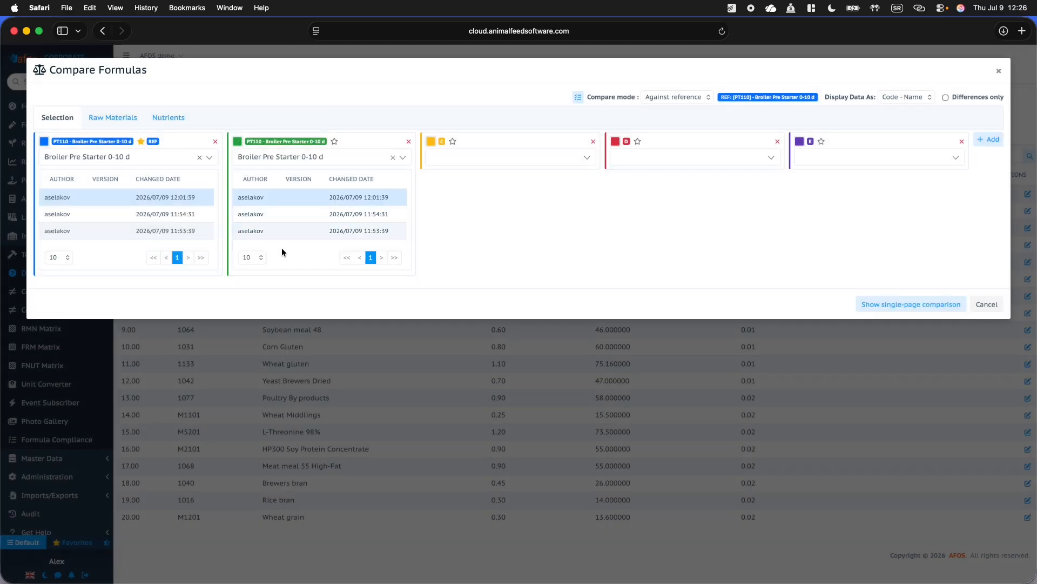
click(291, 237)
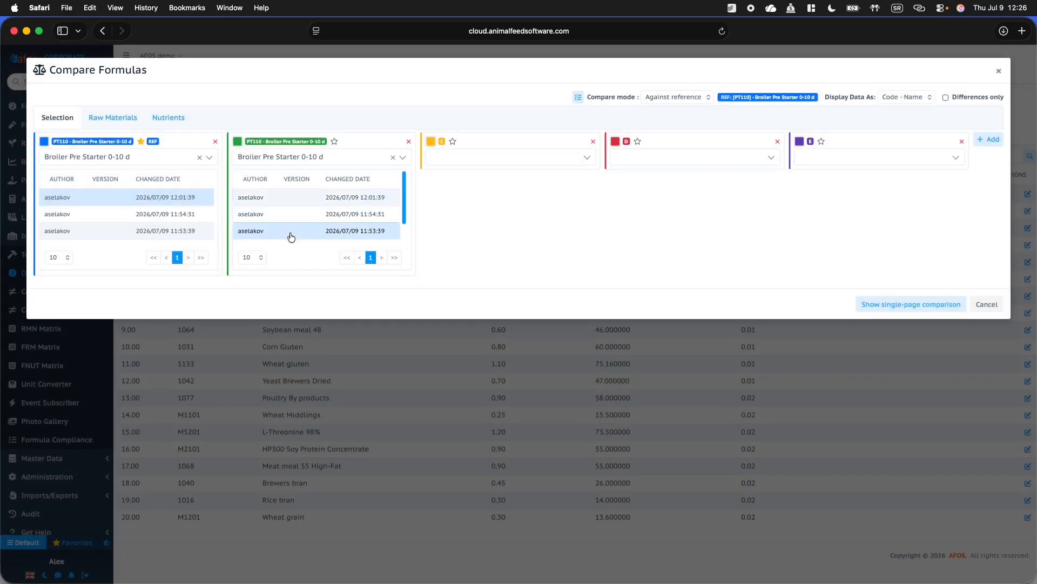
Step: Add Broiler Pre Starter 0-10 d Variant as the third compared formula and remove the two empty slots
click(578, 163)
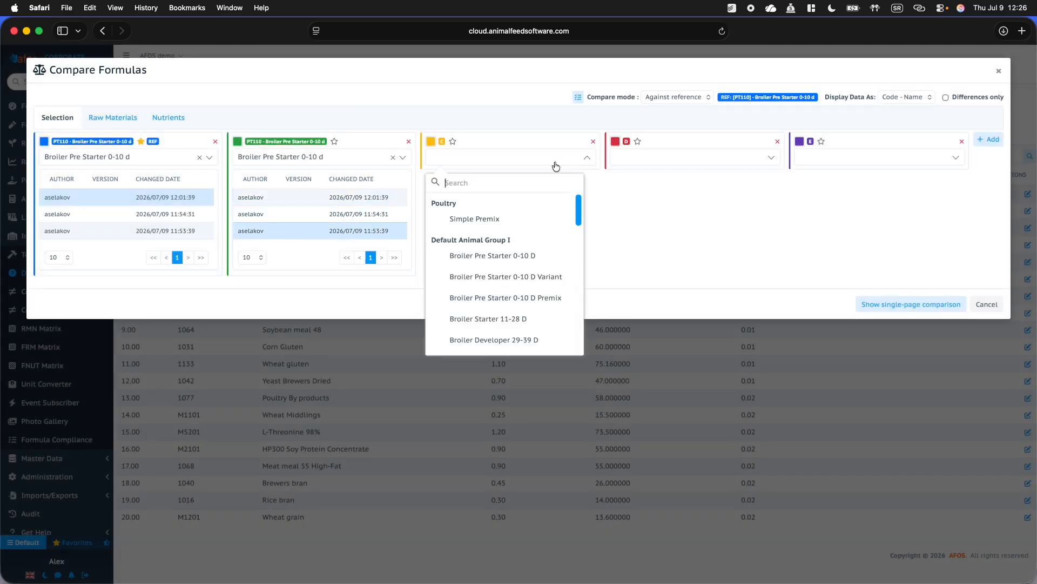
click(532, 276)
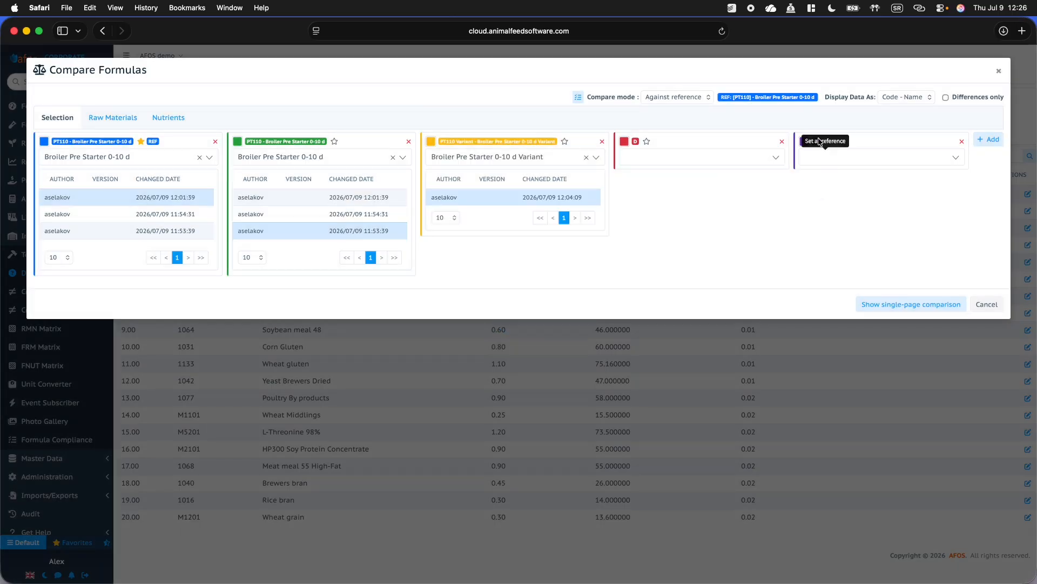
click(782, 142)
click(795, 142)
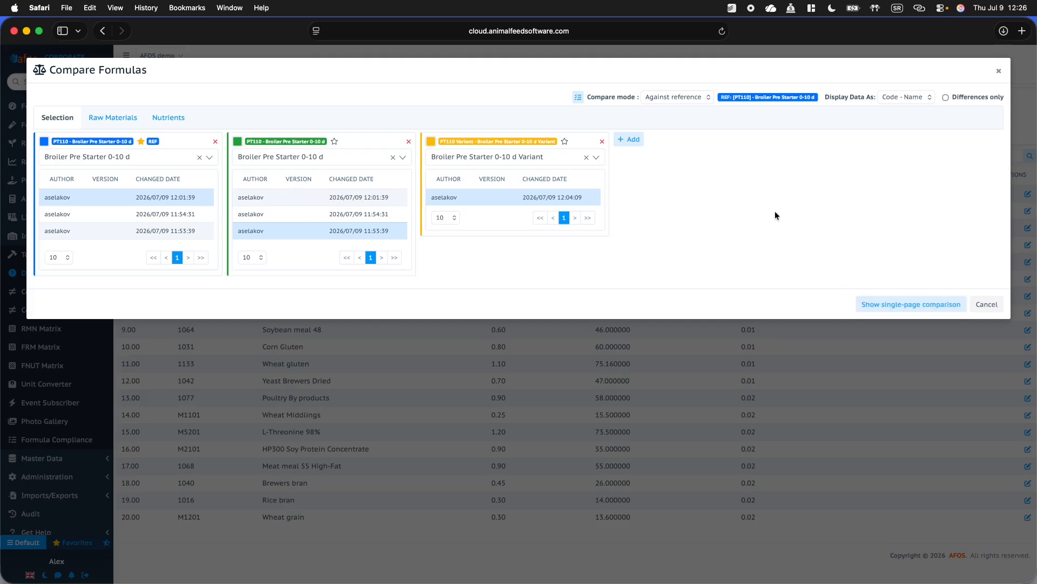
Step: Review the single-page comparison of the three formulas through to the nutrient differences, and close the formula comparison
click(927, 303)
scroll(668, 383, down, 20)
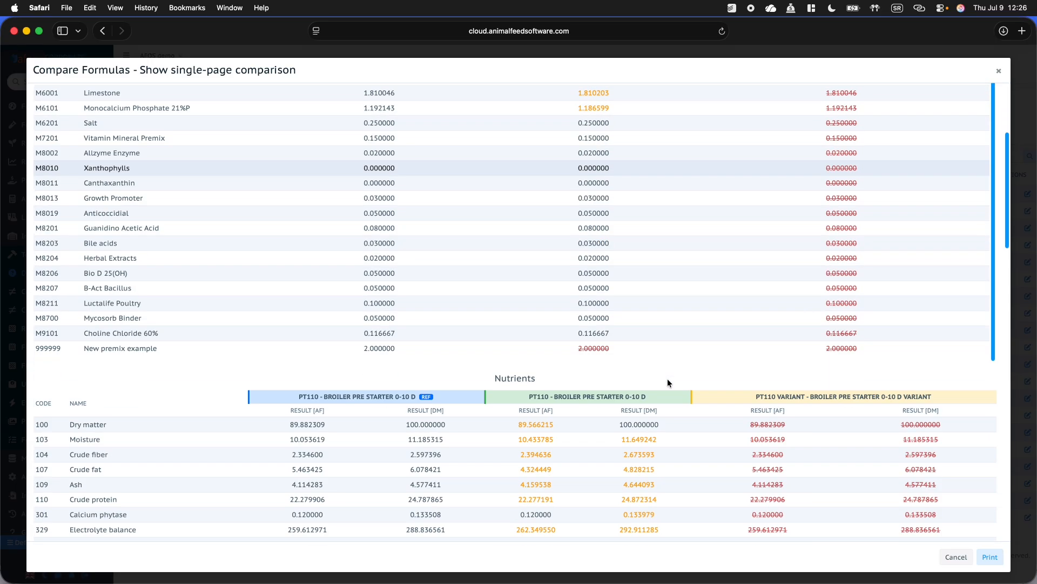
scroll(660, 414, down, 15)
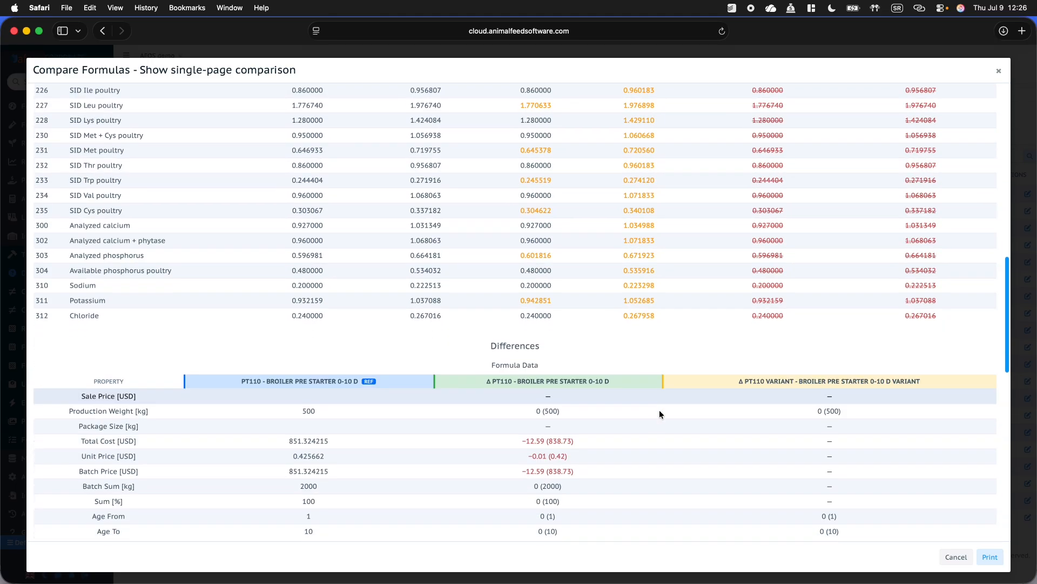
scroll(659, 413, down, 7)
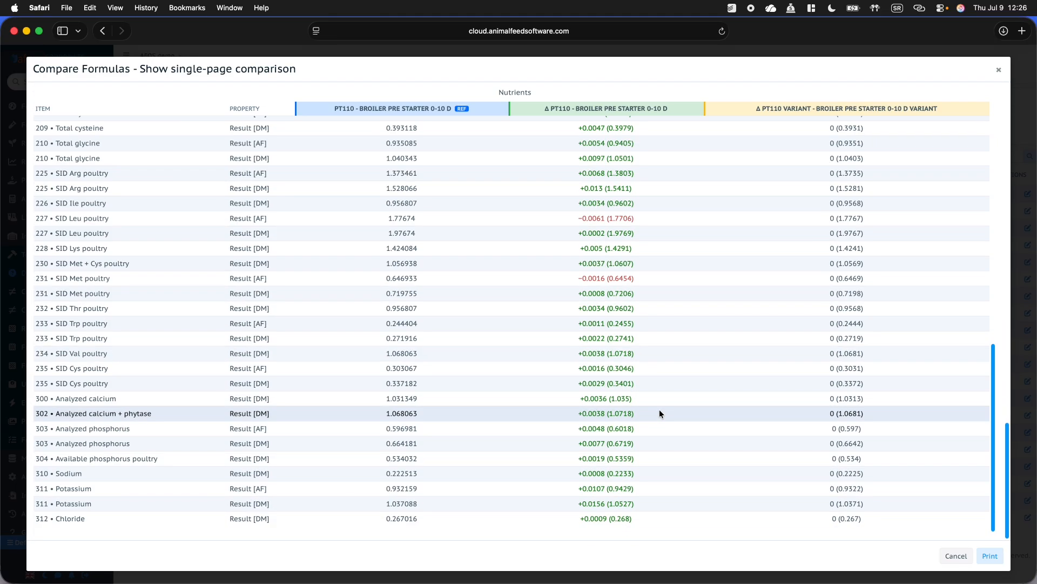
click(998, 71)
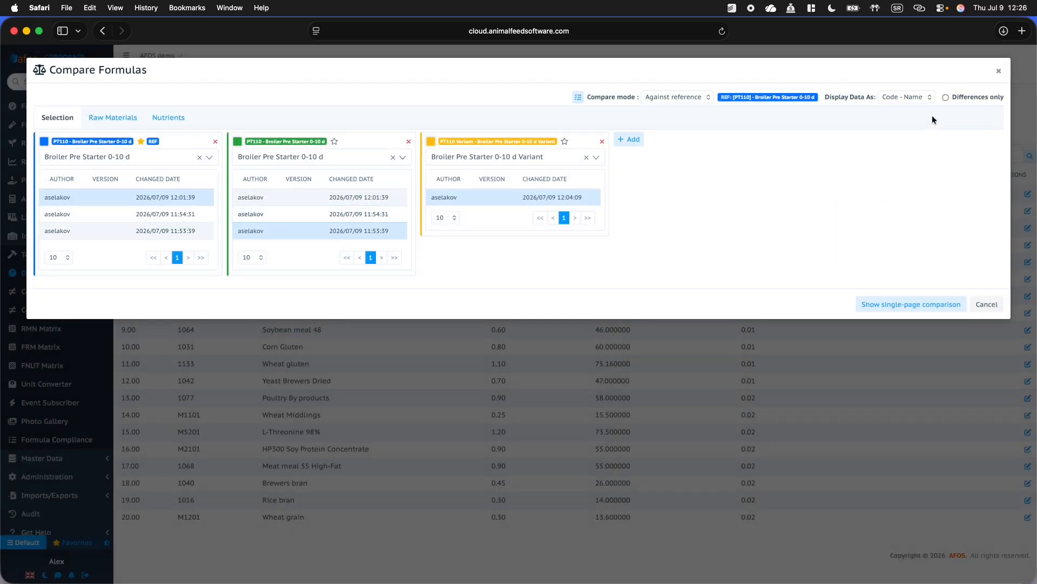
click(998, 71)
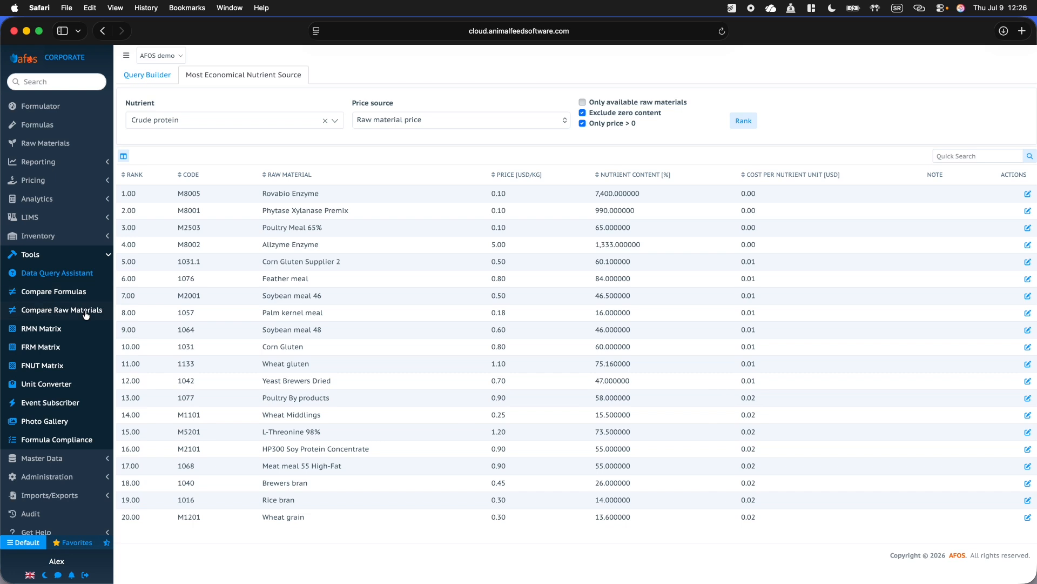
Step: Look through the Unit Converter, Event Subscriber and Photo Gallery tools, including the settings of the first event subscription
click(62, 385)
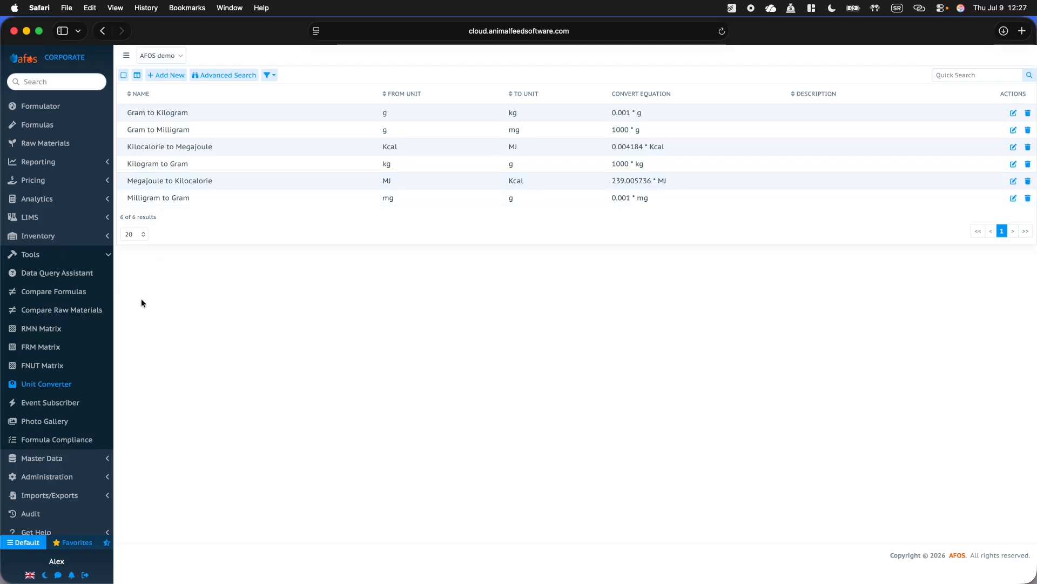
click(50, 403)
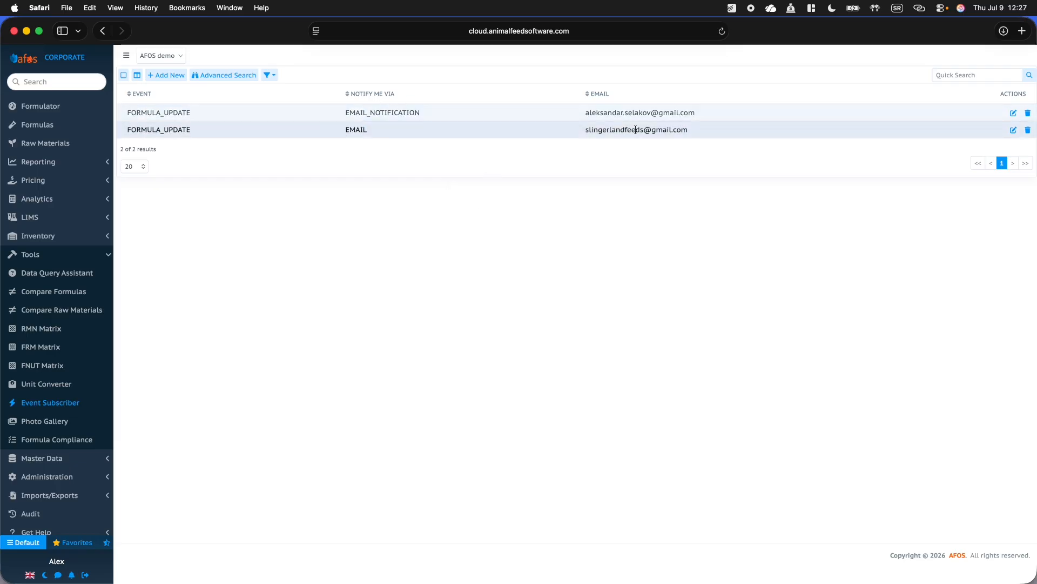
click(1014, 113)
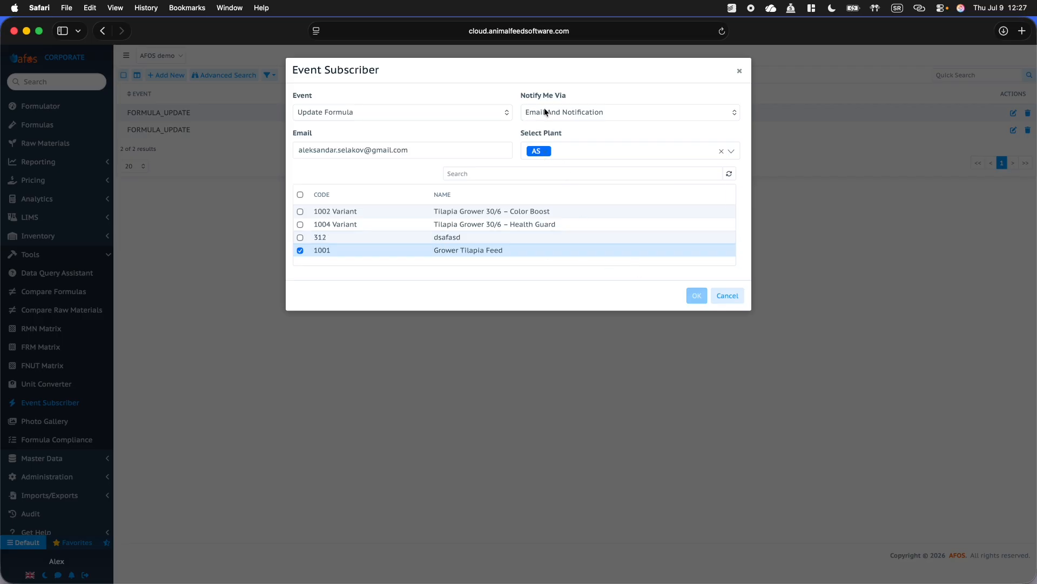
click(726, 295)
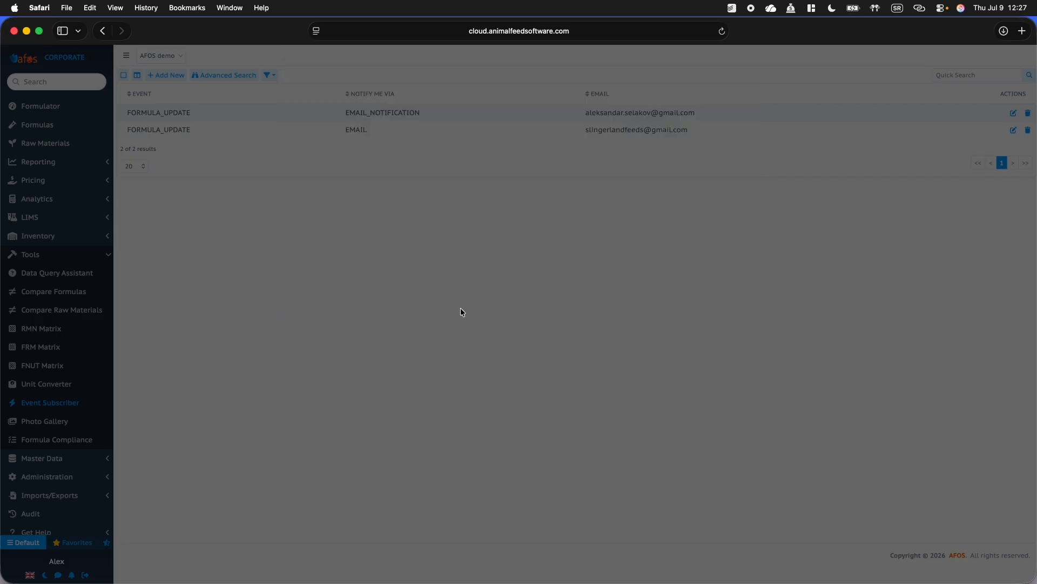
click(48, 418)
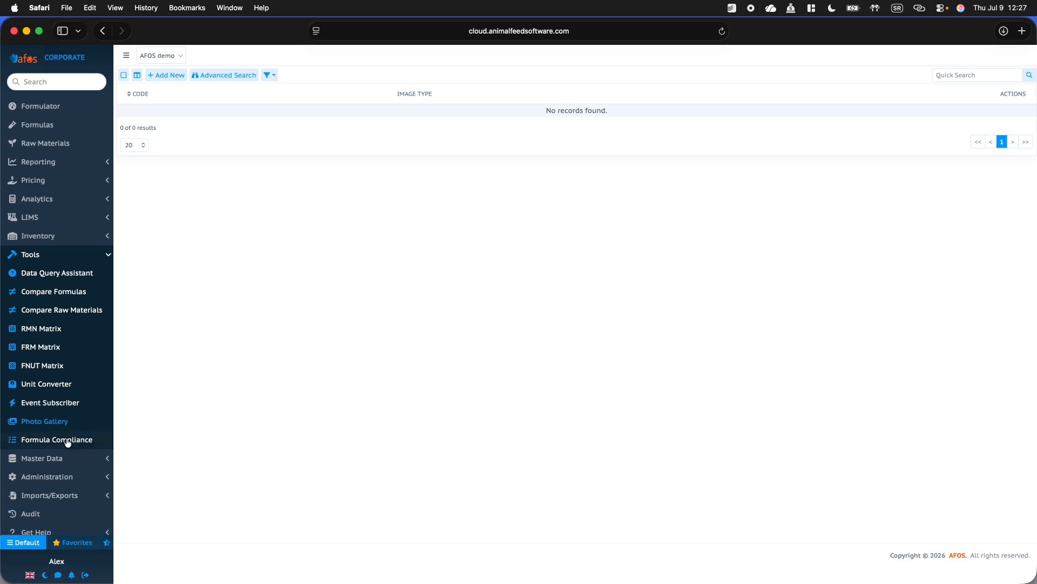
Step: Start a new compound formula template with raw material Oat and nutrients Dry matter and Crude protein
click(69, 457)
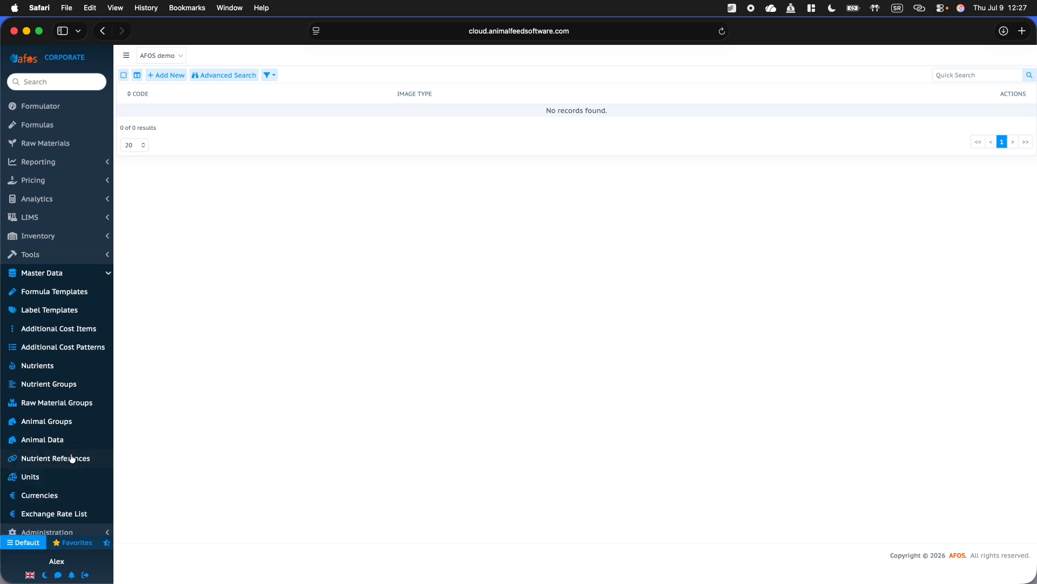
click(73, 294)
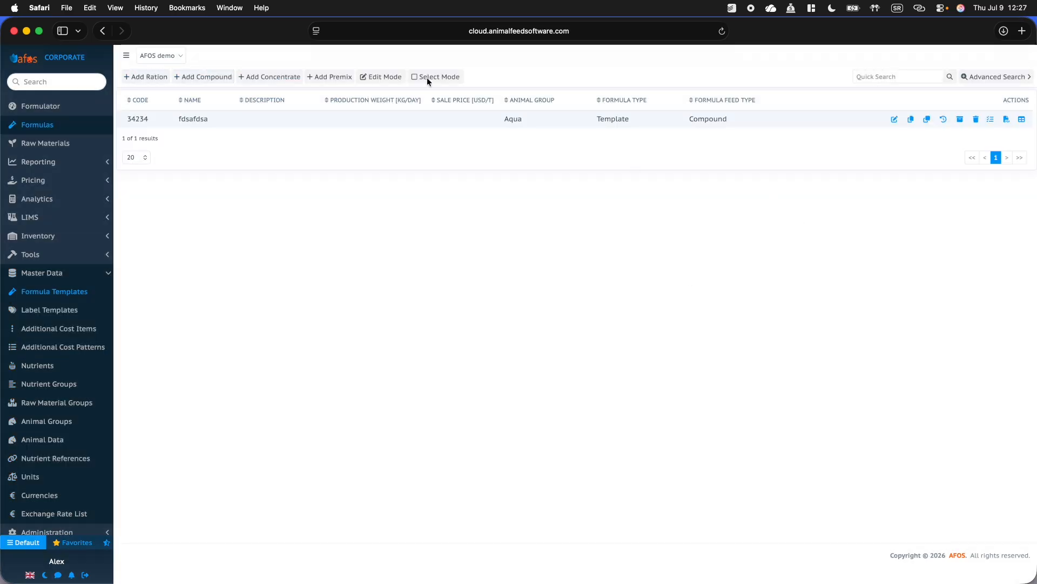
click(205, 80)
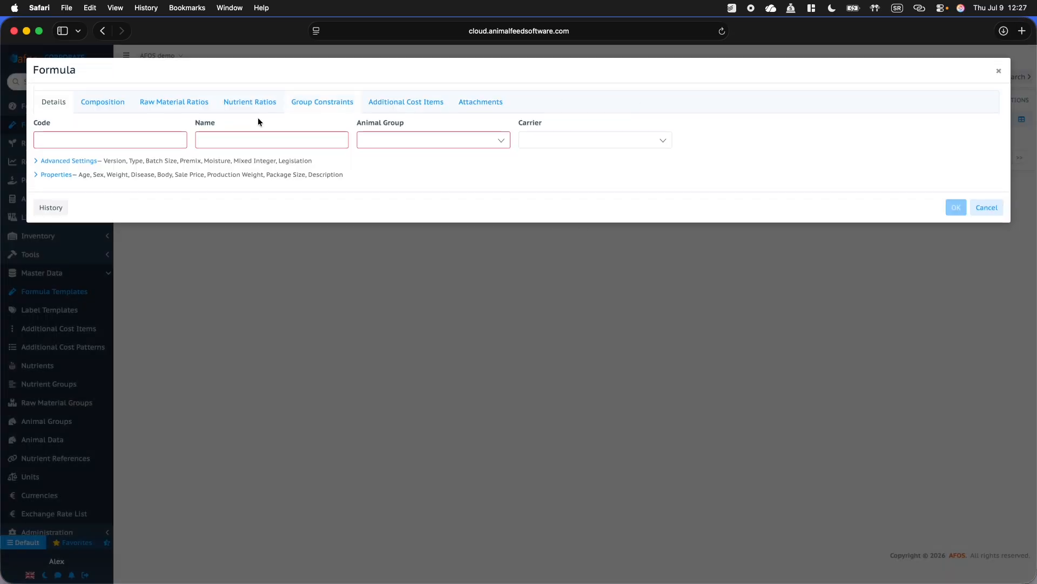
click(102, 102)
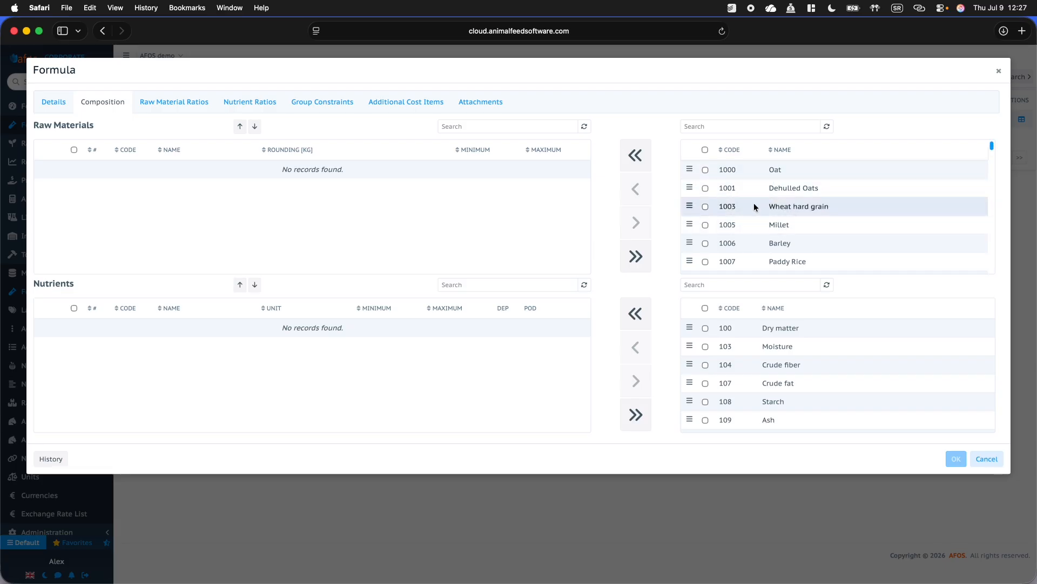
double_click(778, 169)
double_click(773, 334)
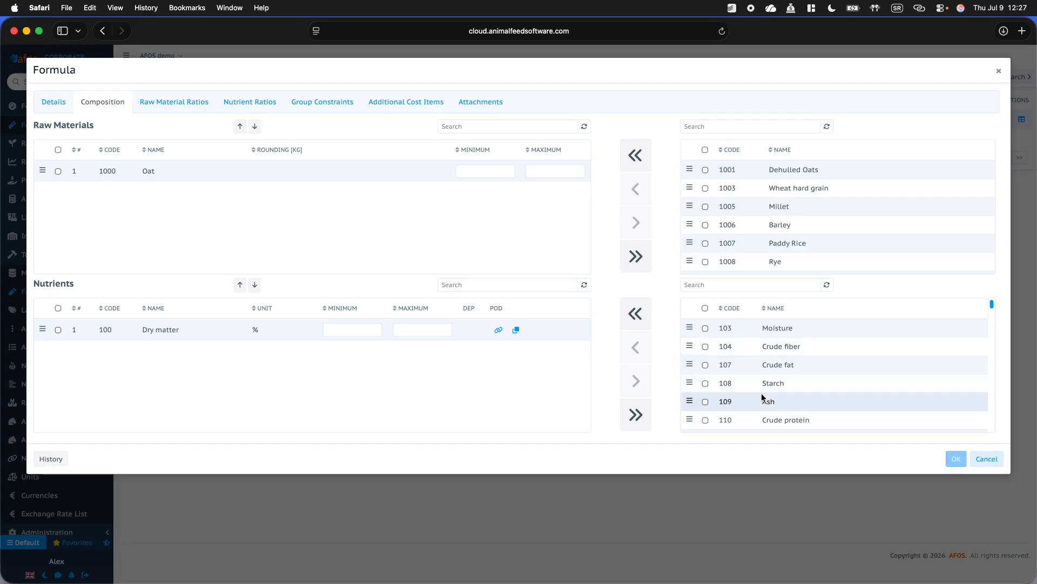
double_click(778, 419)
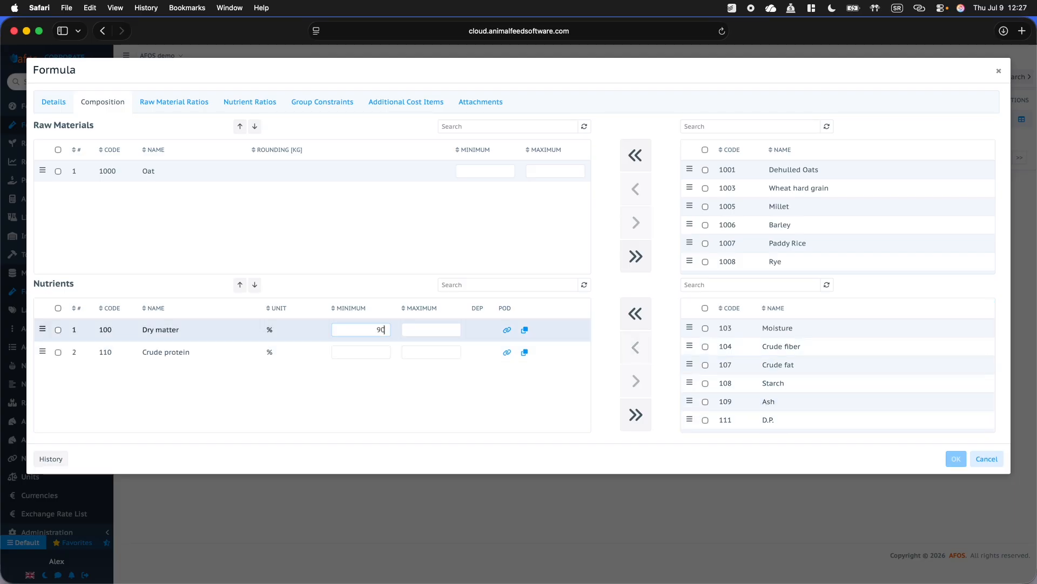
Step: Set the template's minimums to 90 for Dry matter and 12 for Crude protein, and discard the template
text(90)
click(375, 350)
text(12)
key(Tab)
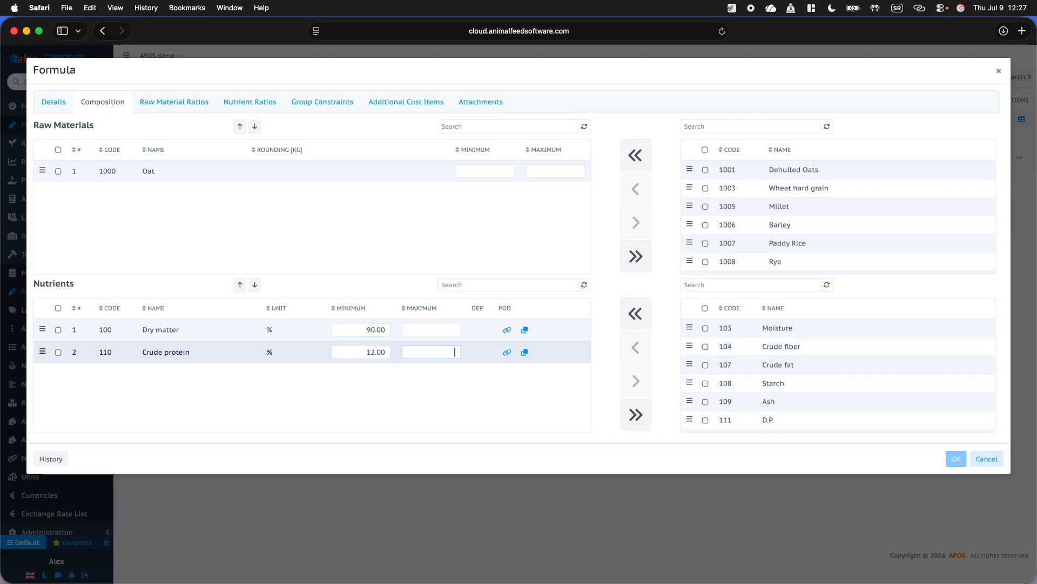
click(986, 458)
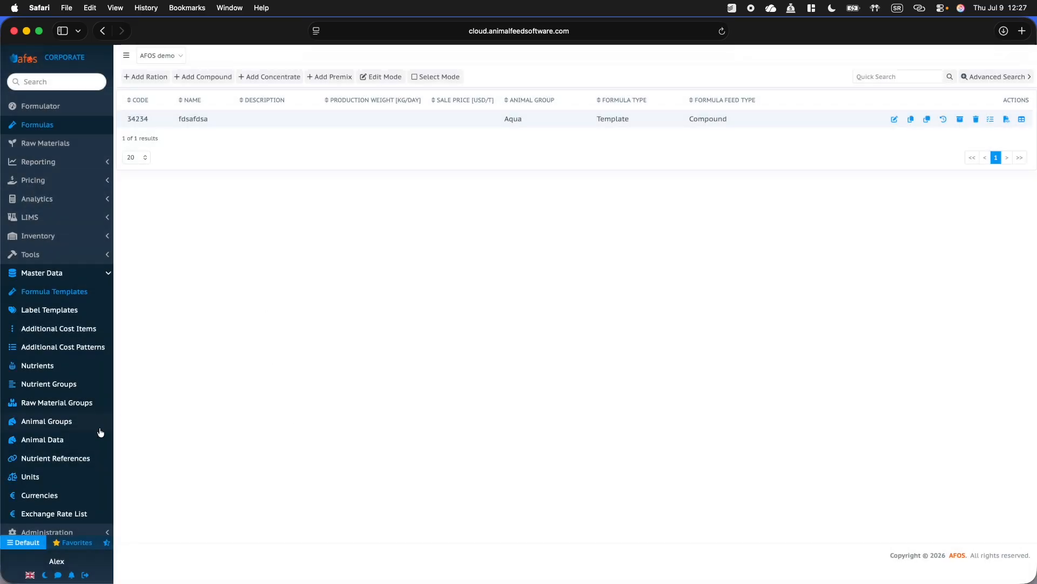
Step: Create an additional cost item named Utilities with the unit USD/kg
click(90, 329)
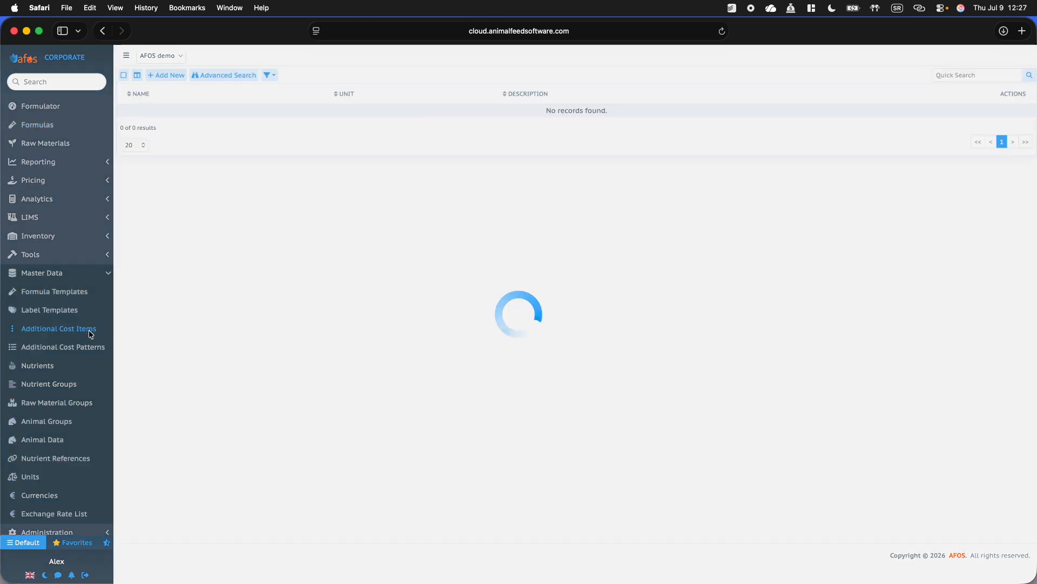
click(167, 75)
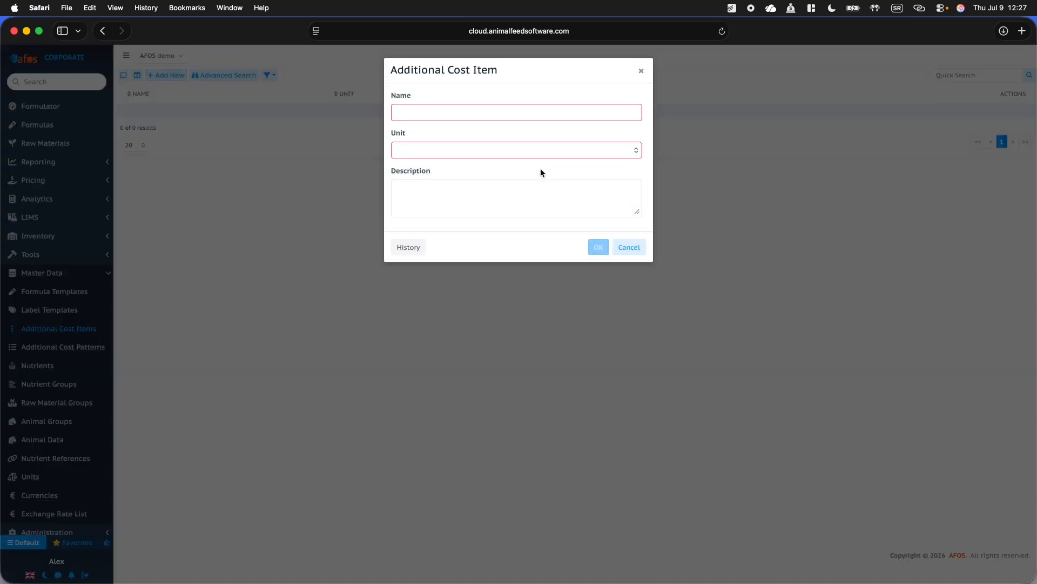
click(510, 110)
text(Utilities)
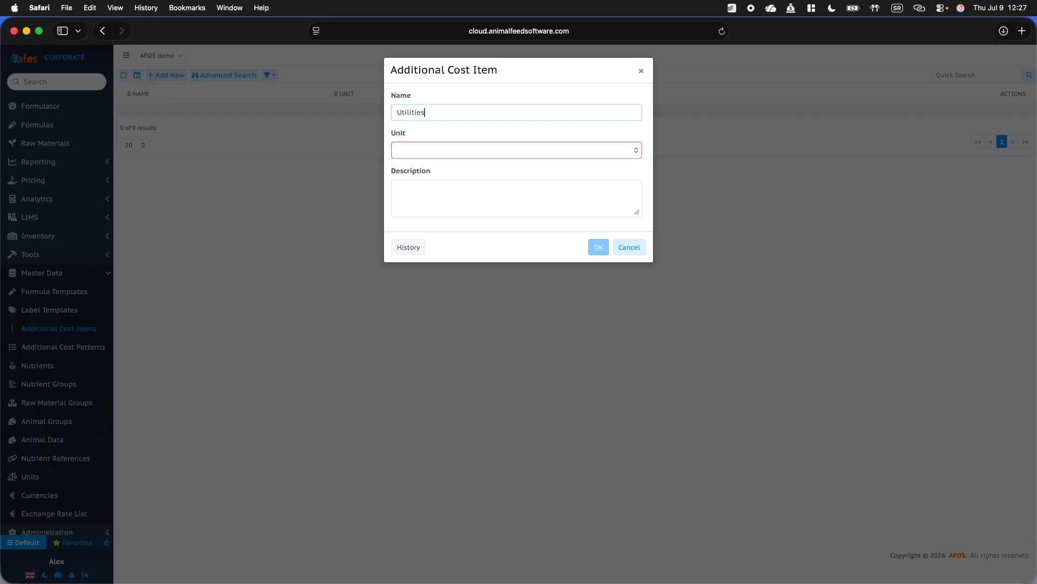
click(573, 149)
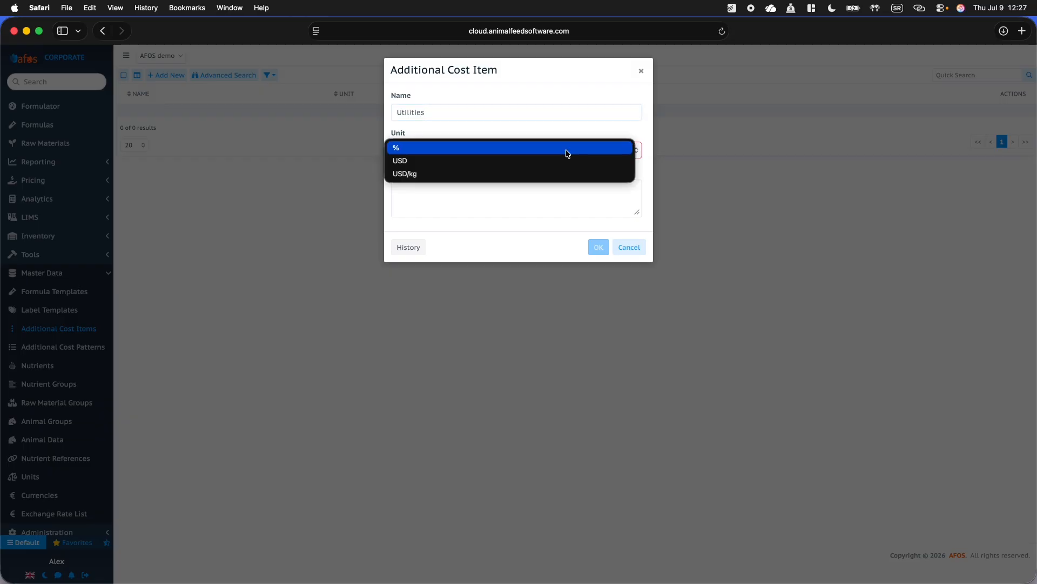
click(478, 174)
click(485, 150)
click(472, 192)
click(490, 208)
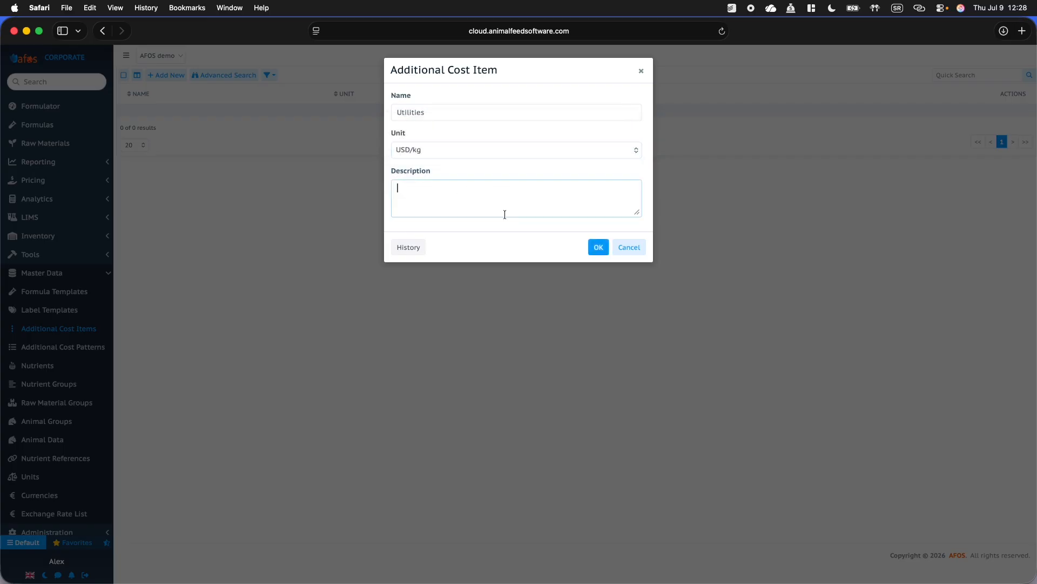
click(598, 250)
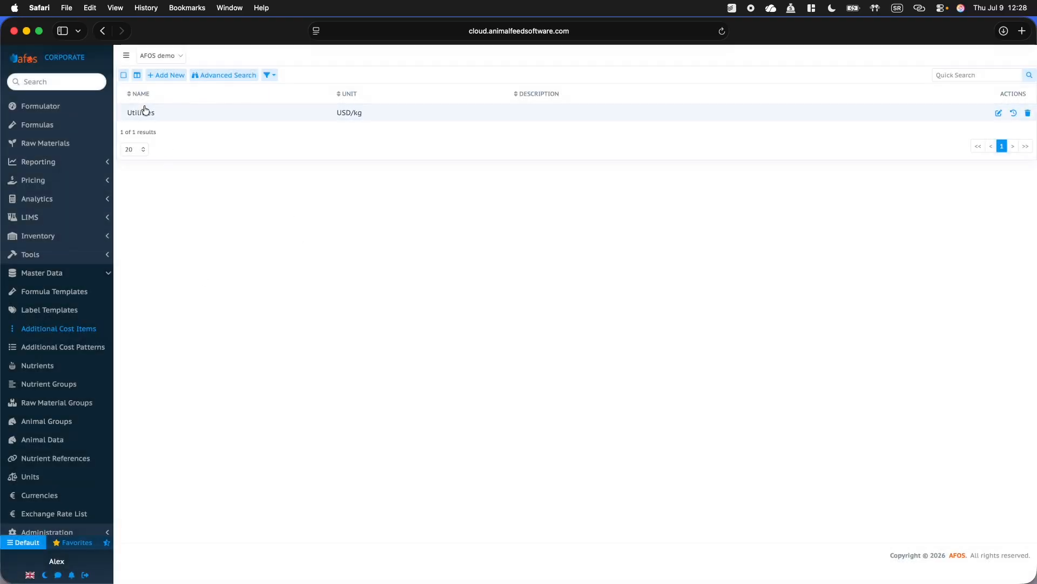
Step: Create an additional cost item named Disperse with the unit %
click(162, 75)
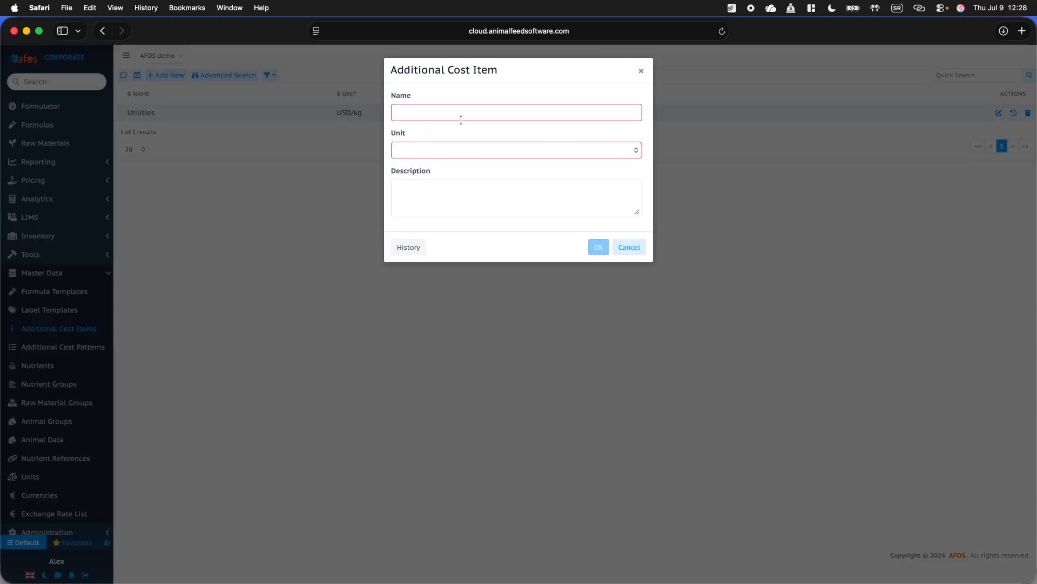
text(Dispers)
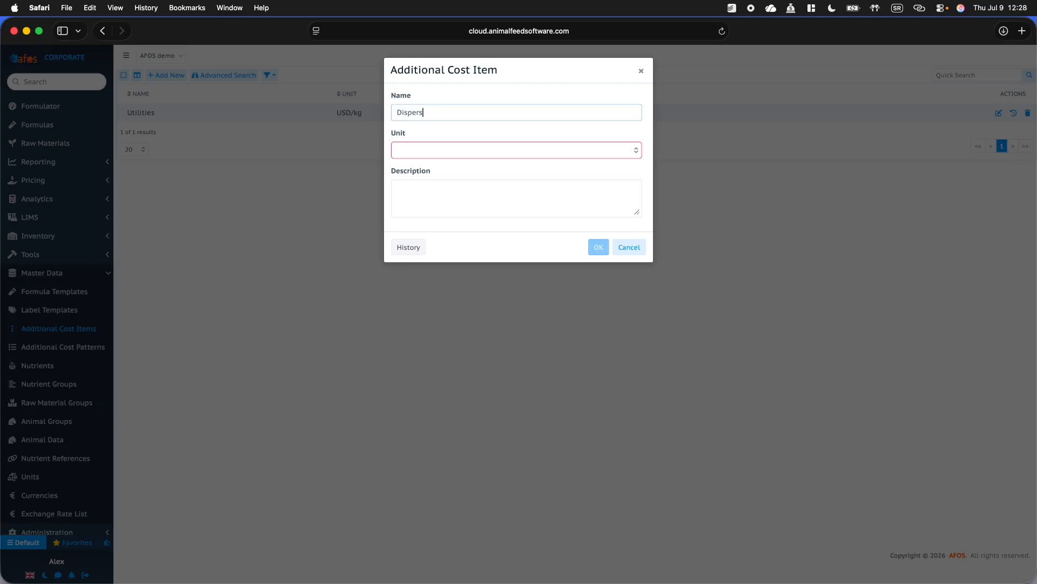
click(434, 151)
click(428, 154)
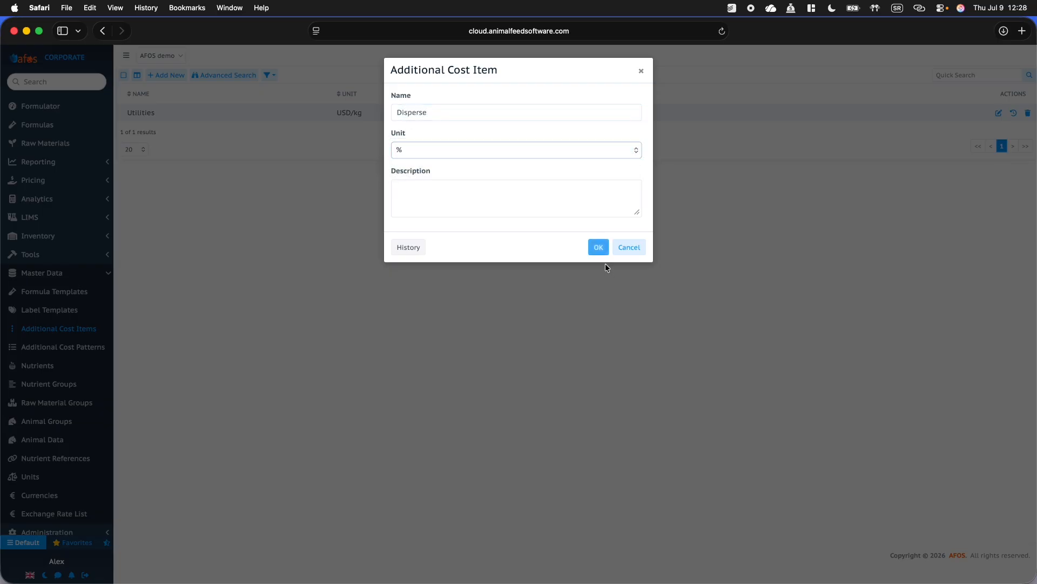
click(599, 248)
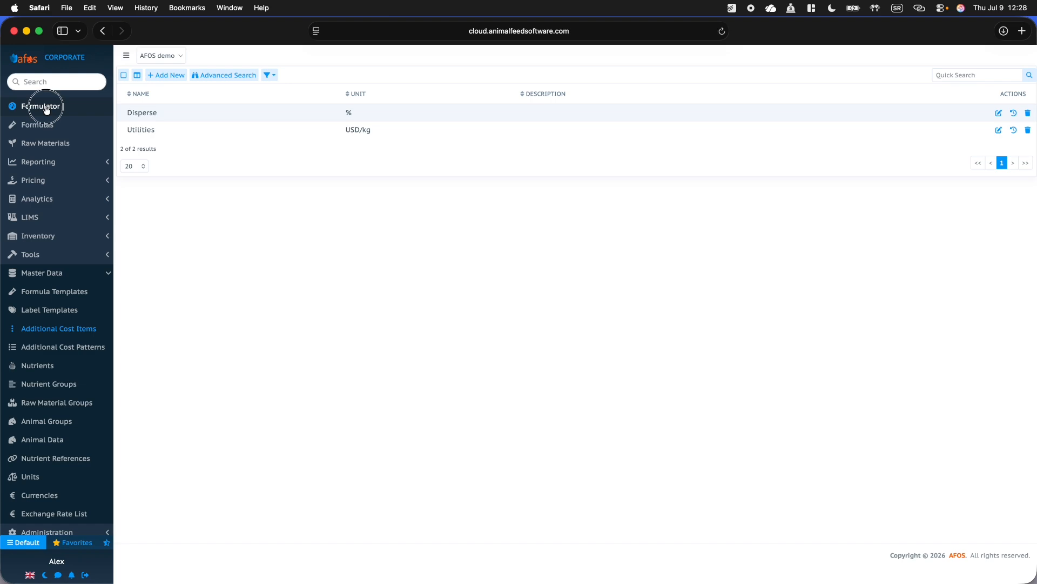
Step: Open the additional cost items of the Broiler Finisher 40-market formula for editing from the Formulator
click(44, 105)
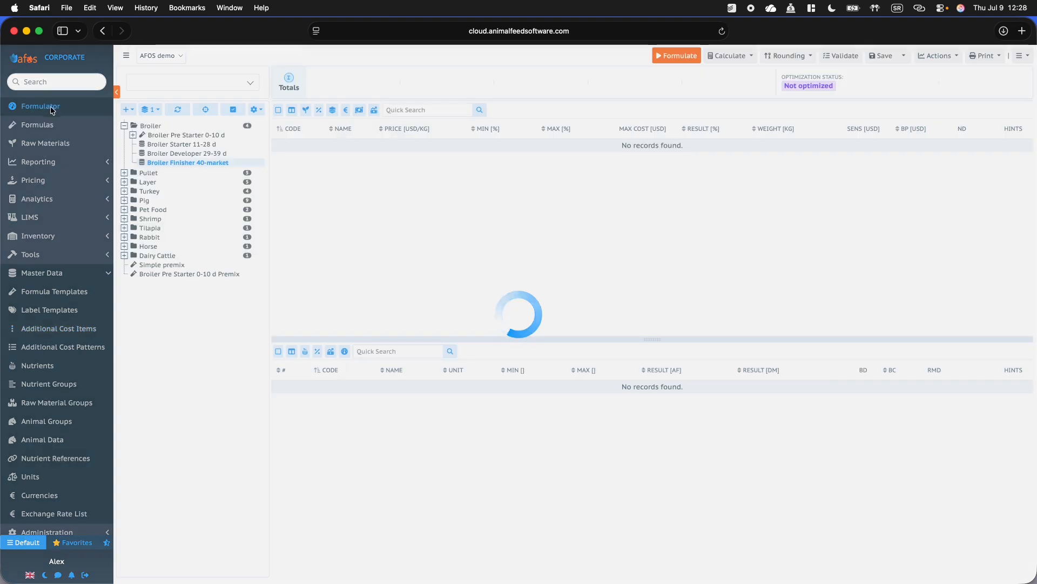
right_click(190, 163)
click(229, 194)
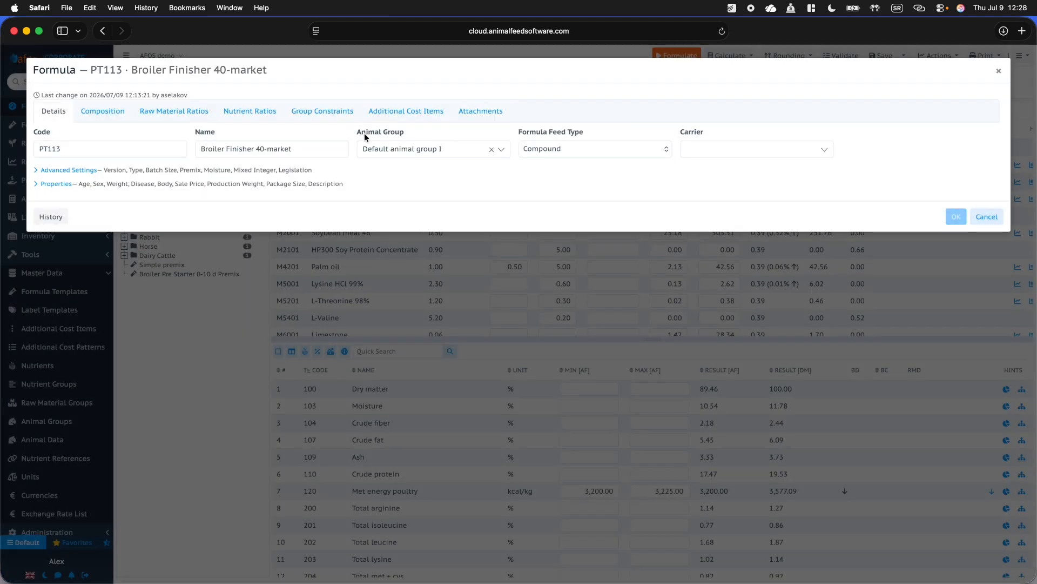
click(406, 111)
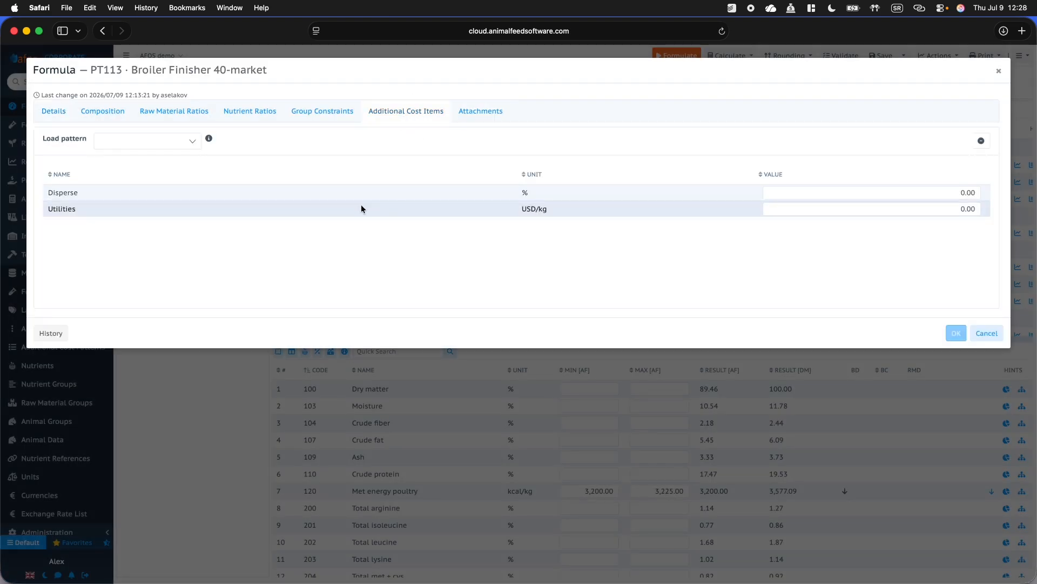
Step: Set the formula's additional costs to 1% for Disperse and 0.1 USD/kg for Utilities, and discard the changes
drag(938, 193, 1005, 193)
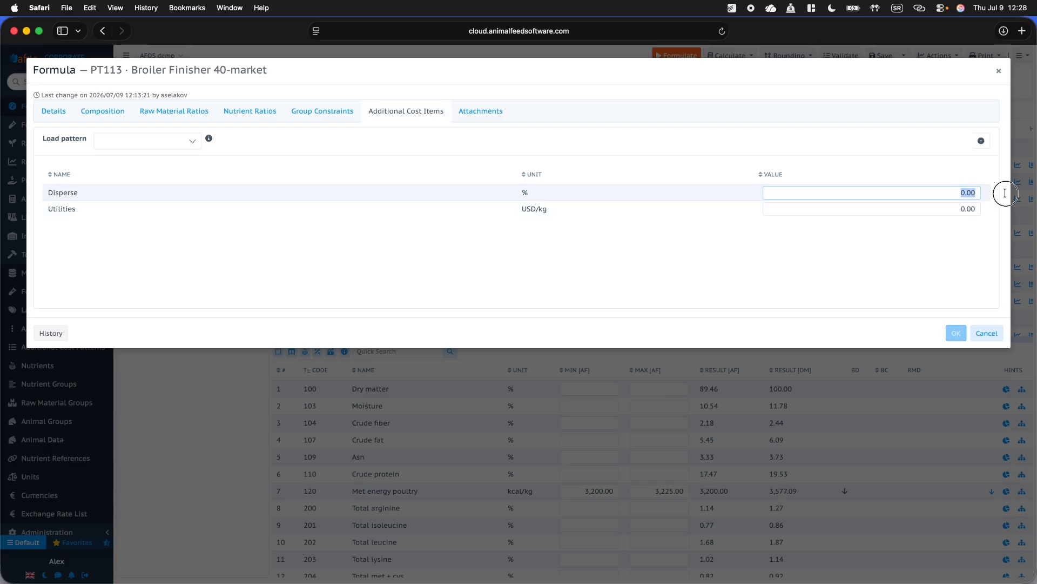
text(1)
drag(926, 211, 1005, 211)
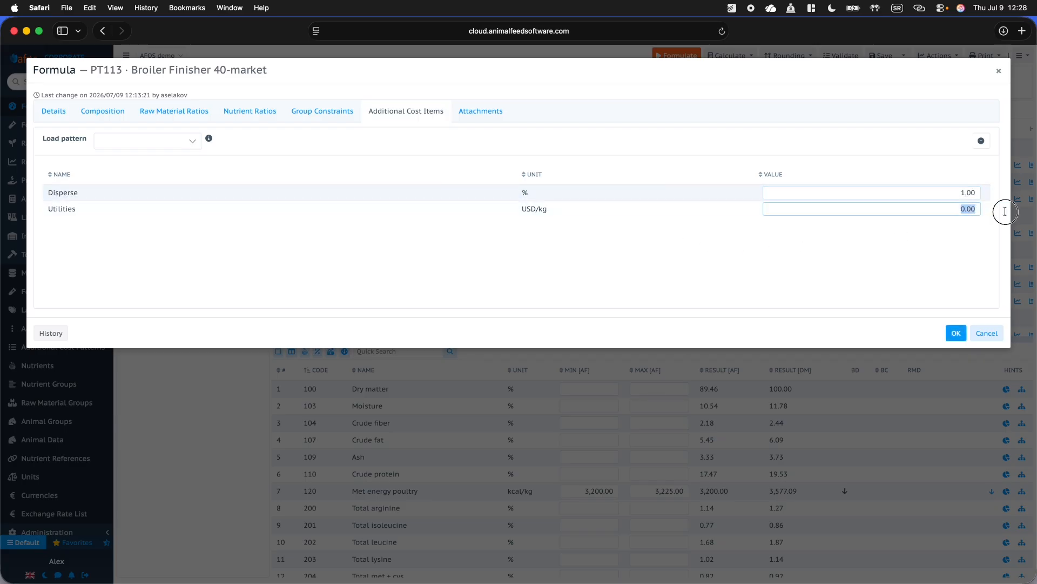
text(5)
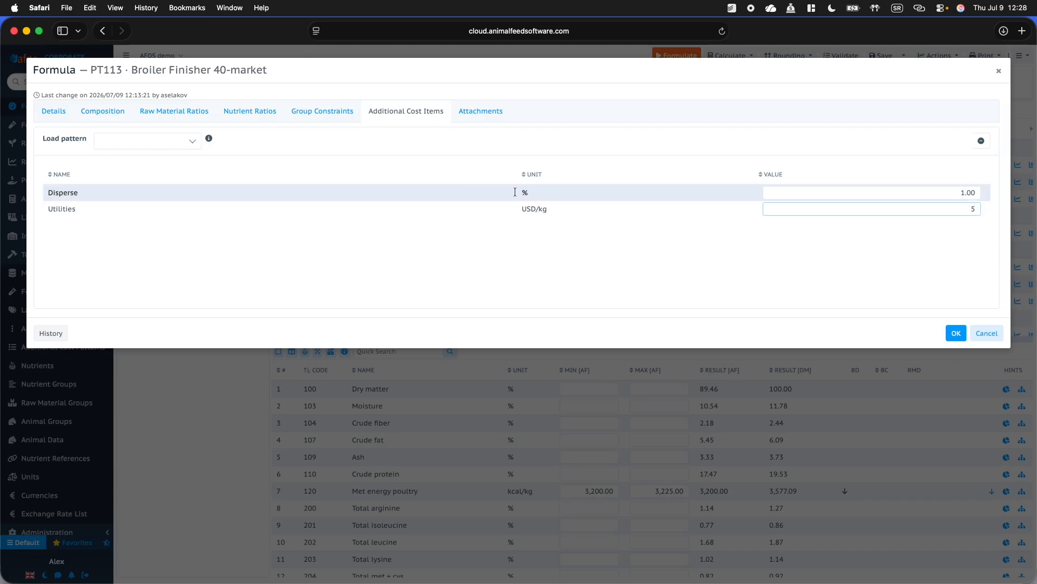
drag(917, 208, 1014, 210)
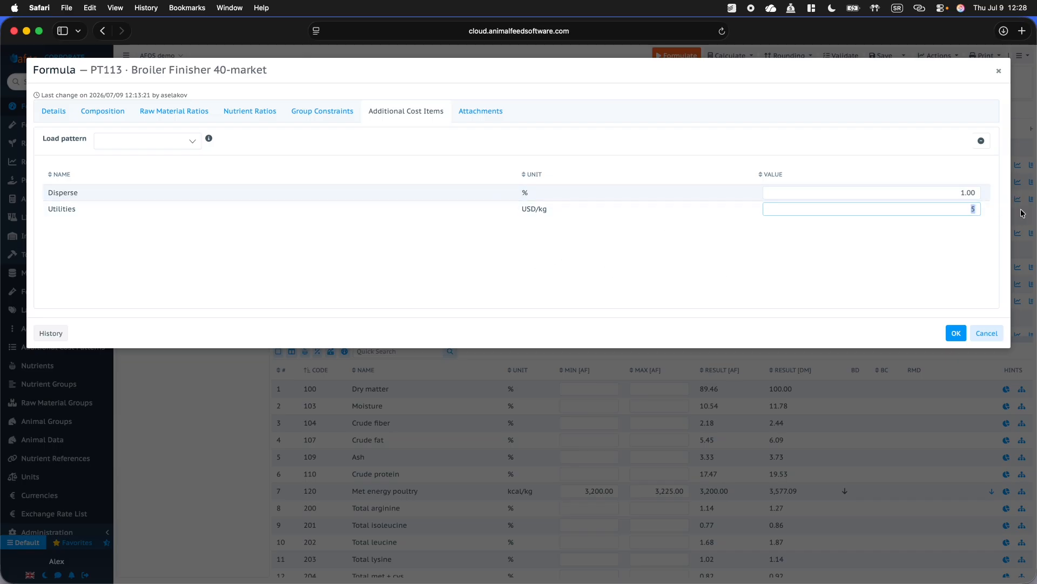
text(0.1)
click(861, 251)
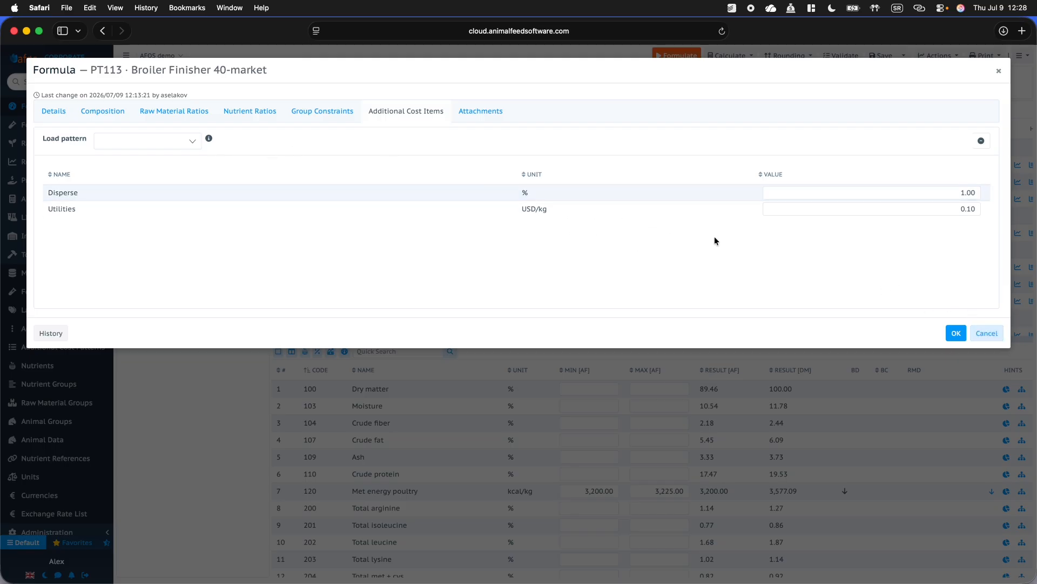
click(987, 333)
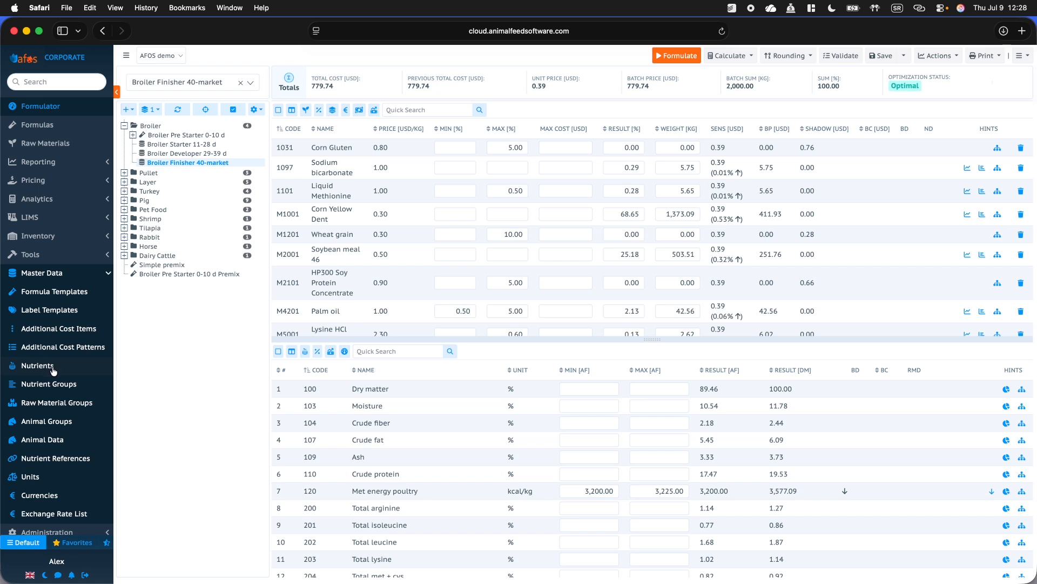
Step: Open the Resources Protection page in the administration section
scroll(77, 416, down, 2)
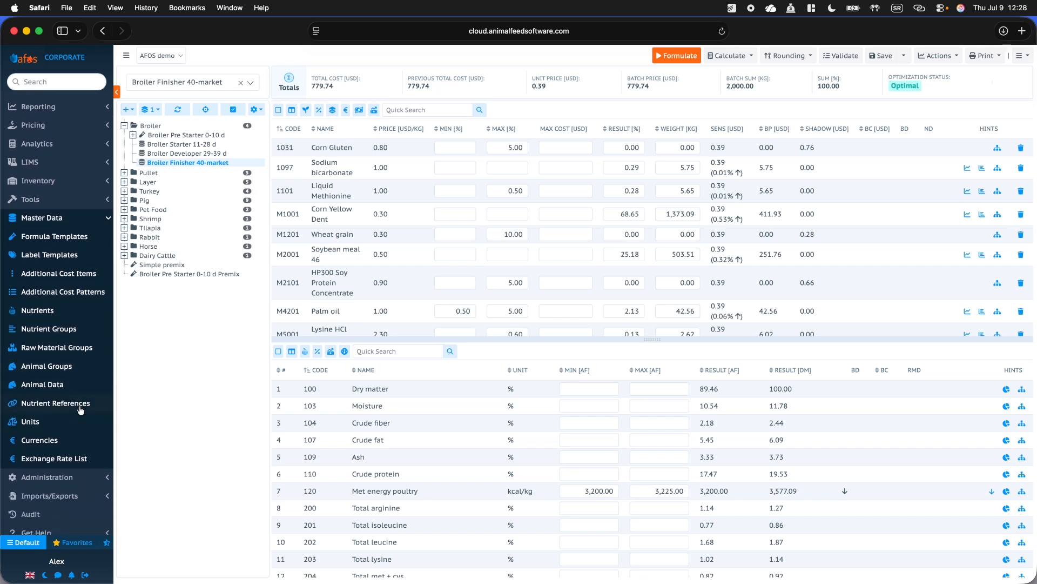
scroll(72, 470, down, 1)
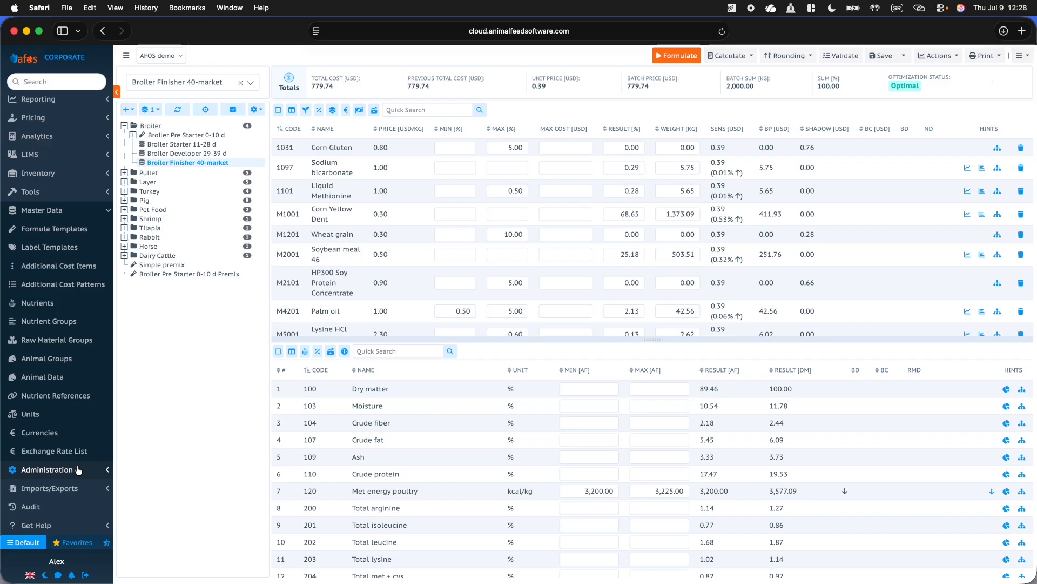
click(78, 470)
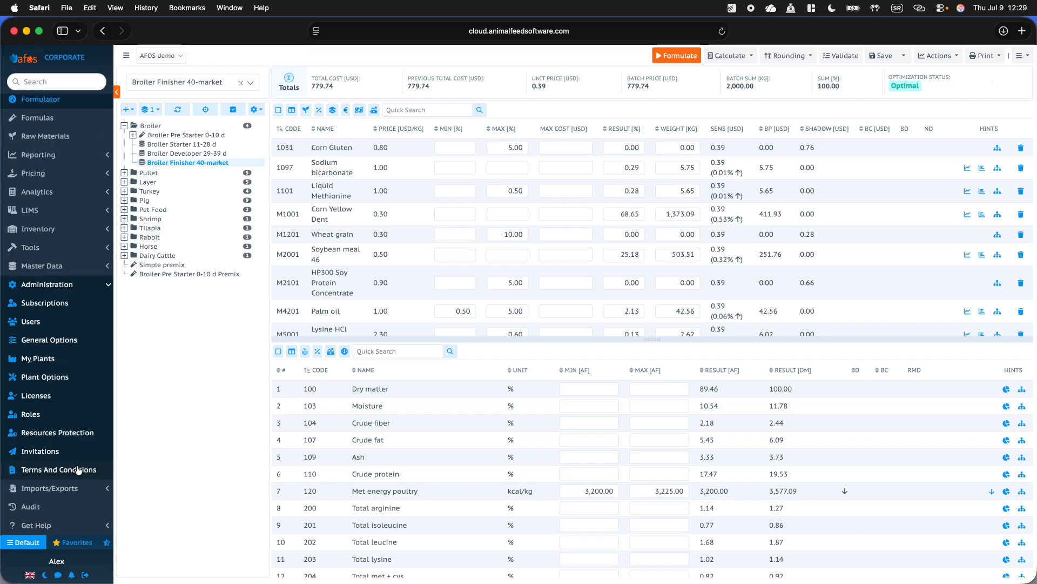
click(78, 433)
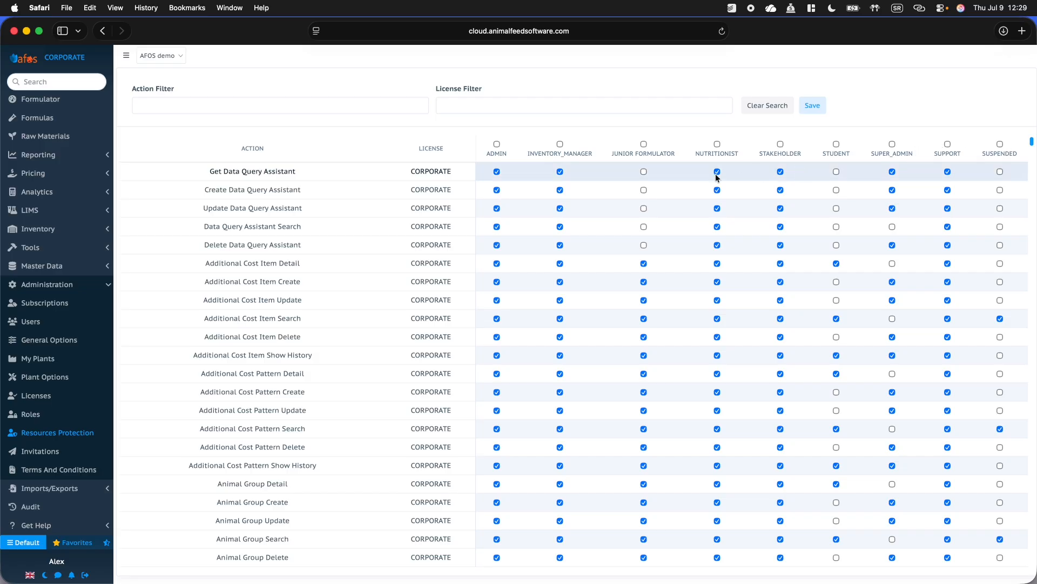
Step: Examine which actions each user role may perform, from data query assistant through raw material to formula permissions
scroll(346, 208, down, 1)
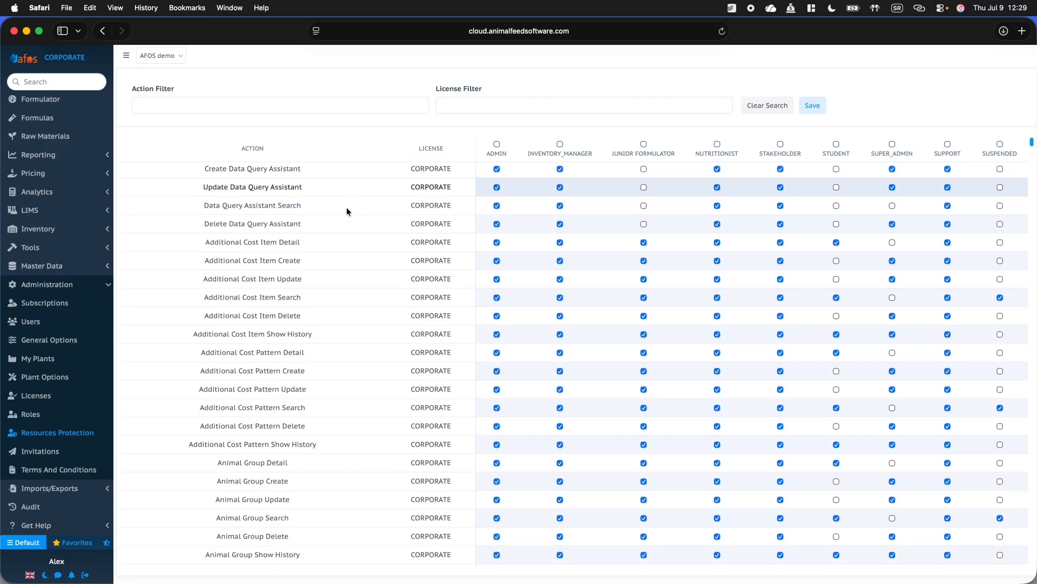
scroll(347, 211, down, 5)
scroll(347, 211, down, 3)
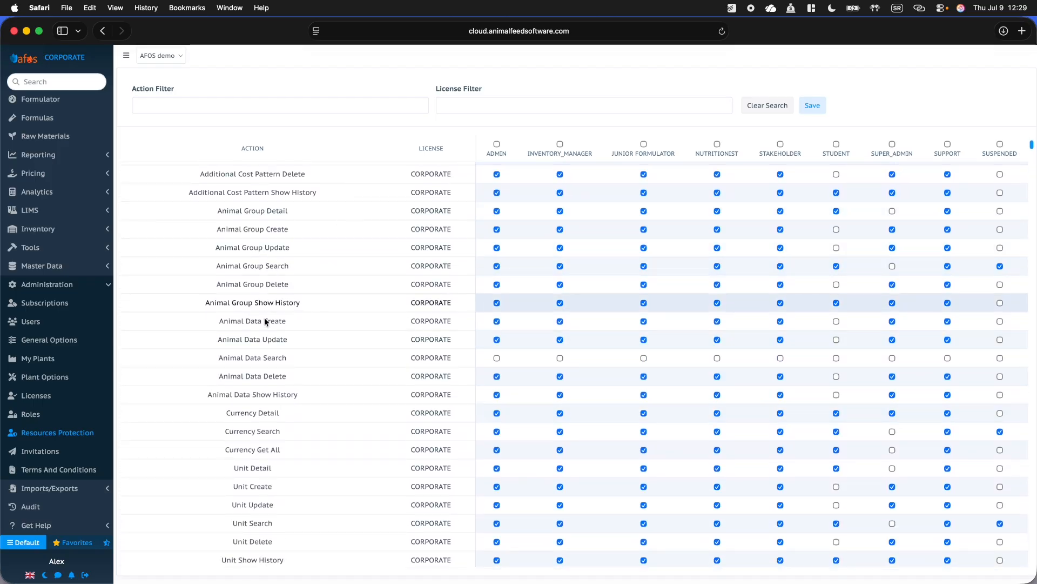
scroll(265, 321, down, 8)
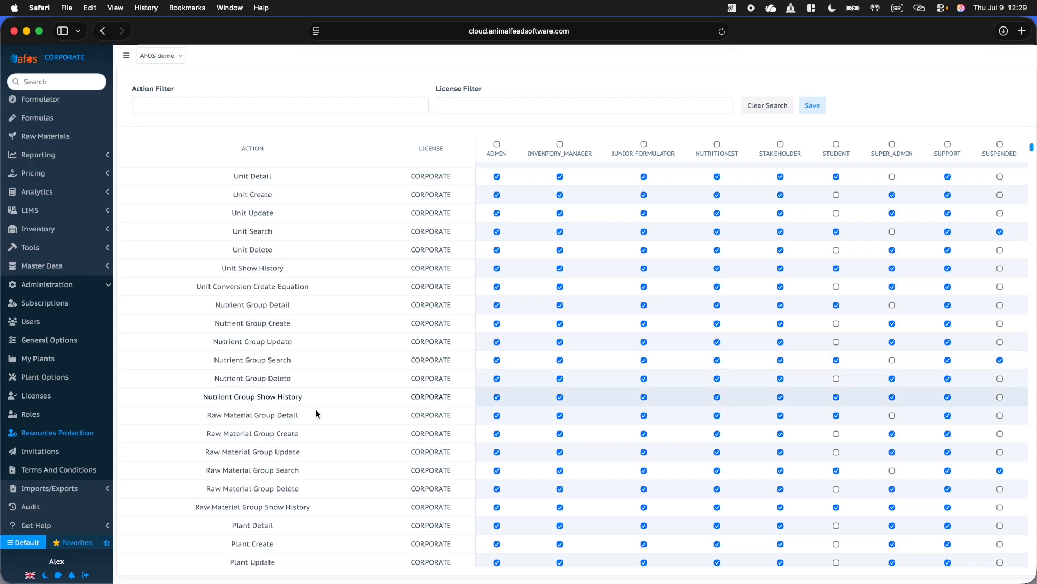
scroll(321, 388, down, 6)
scroll(342, 413, down, 5)
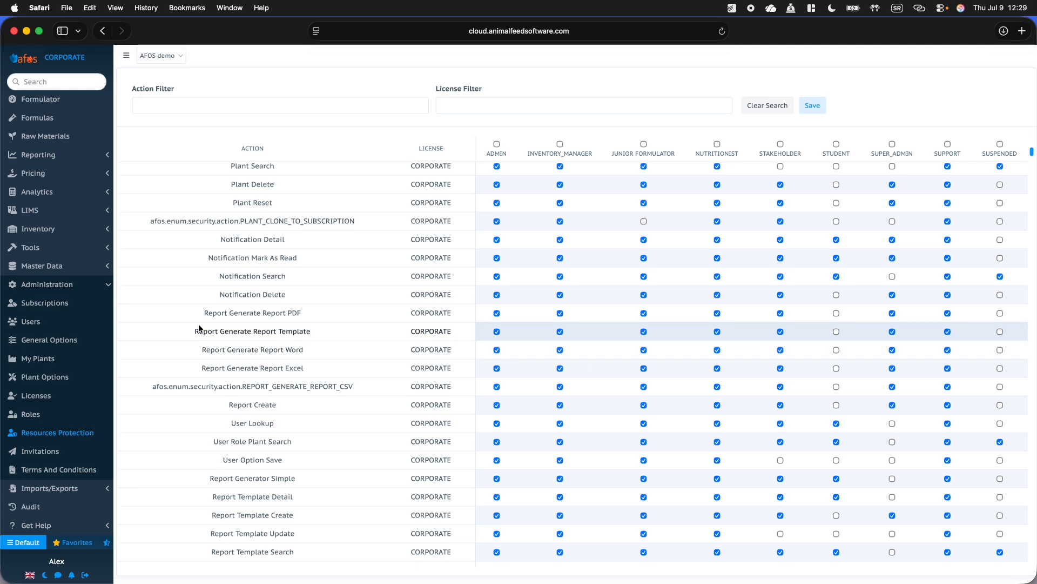
scroll(348, 484, down, 6)
scroll(348, 482, down, 10)
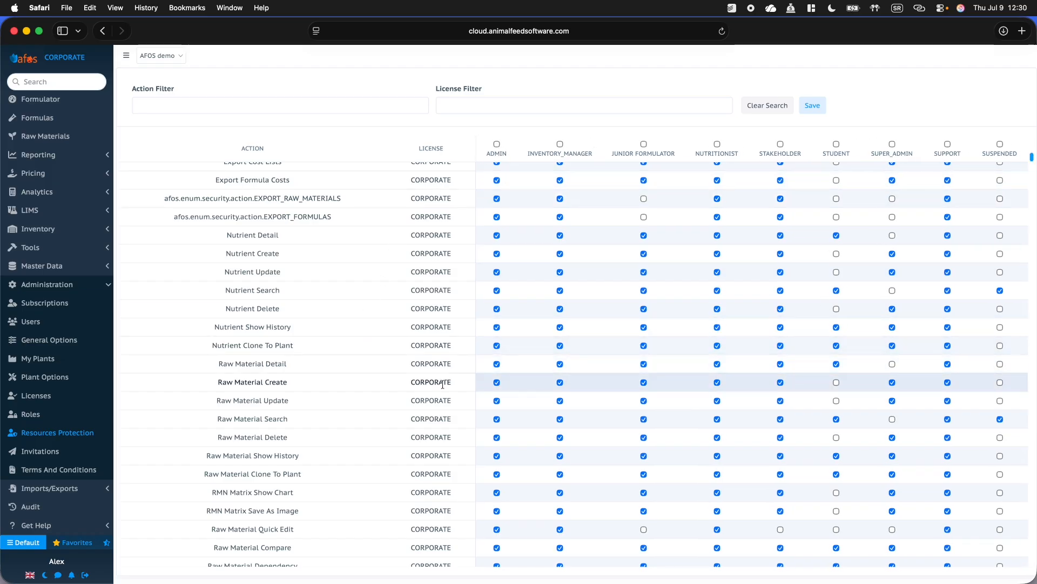
scroll(334, 431, down, 5)
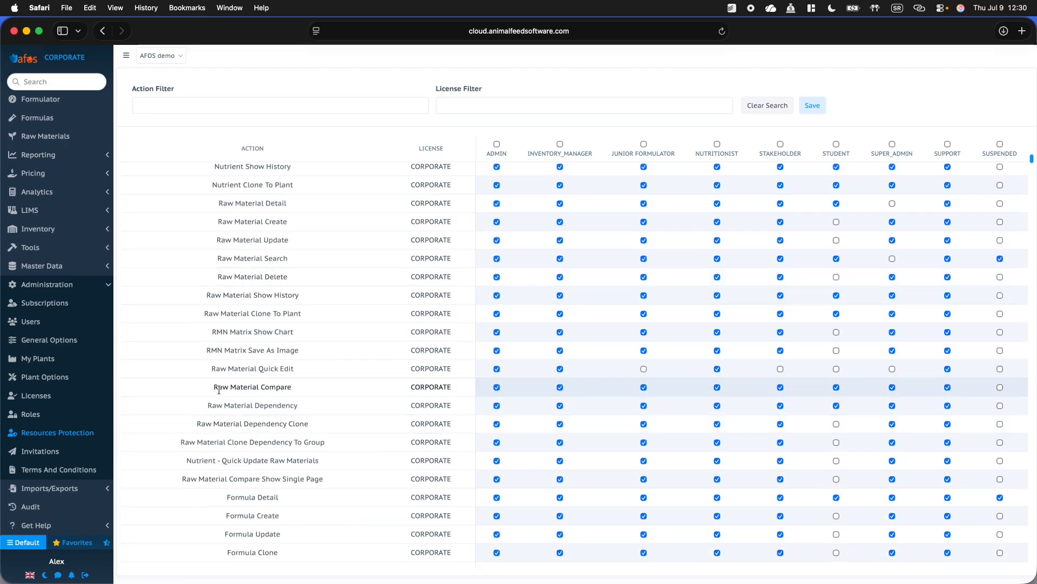
scroll(222, 378, down, 8)
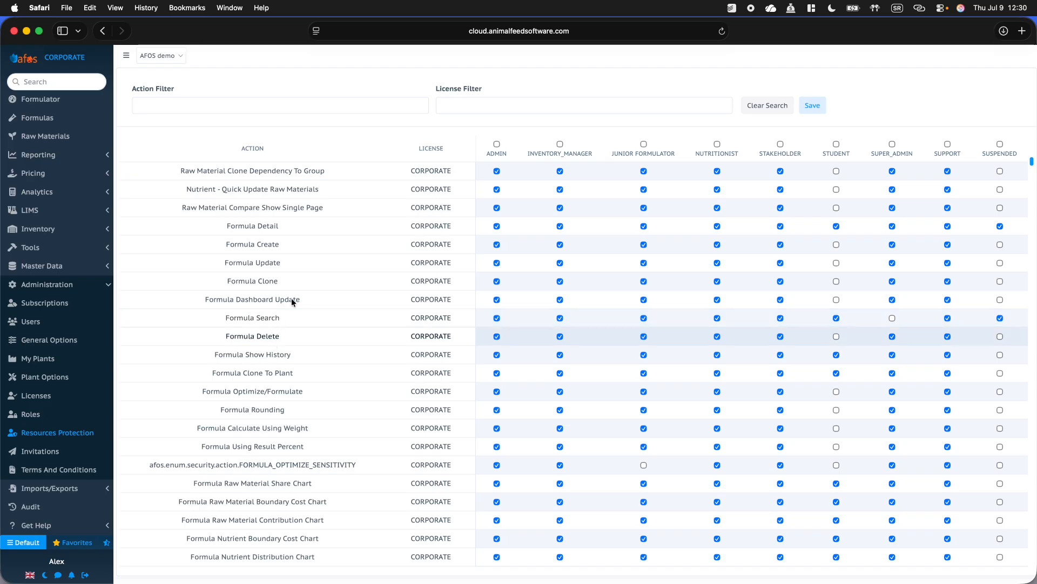
scroll(289, 367, down, 6)
scroll(287, 377, down, 6)
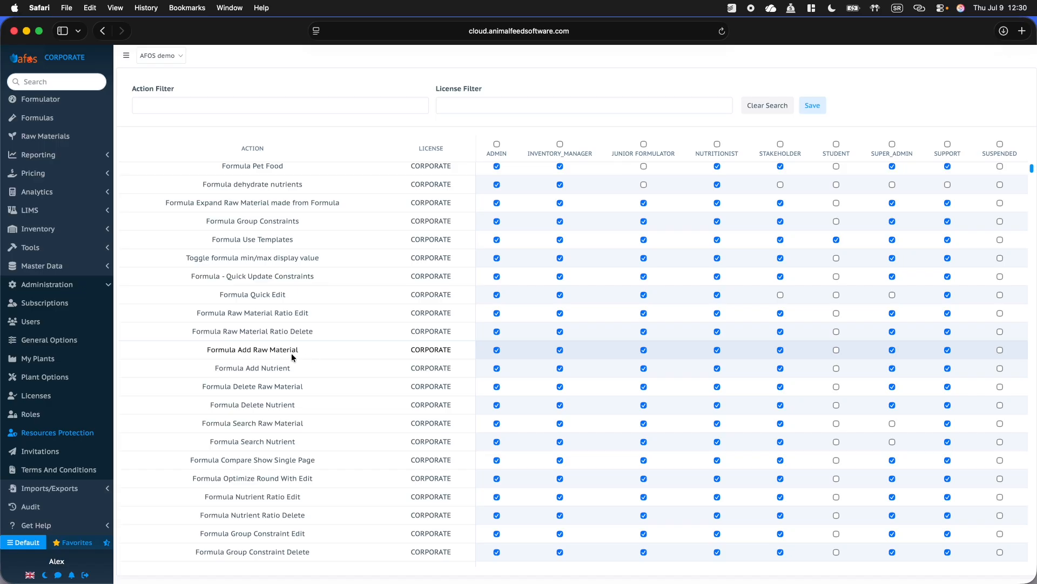
Step: View the audit log of changes and the notifications list
click(36, 511)
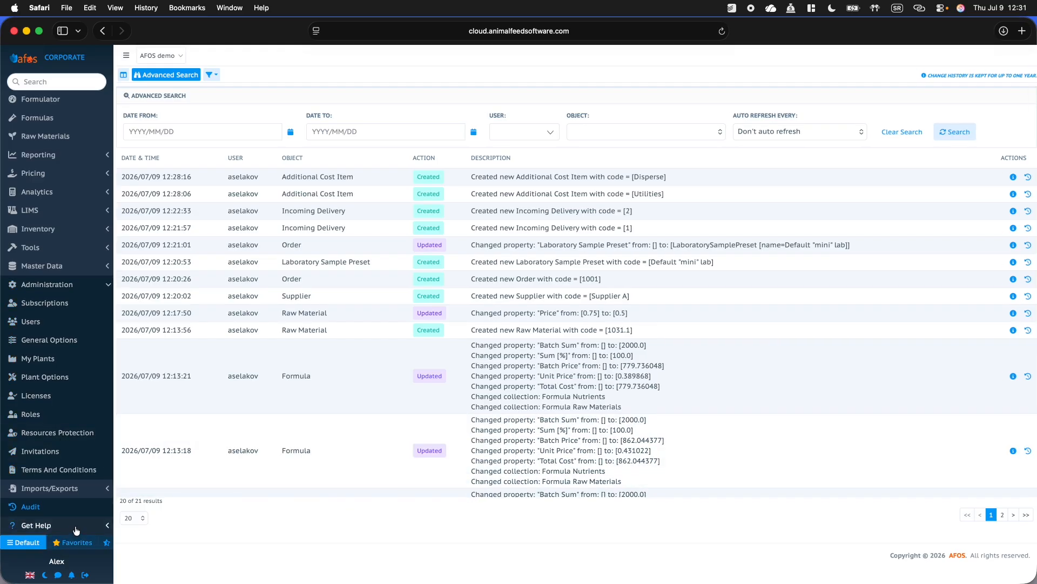
click(72, 575)
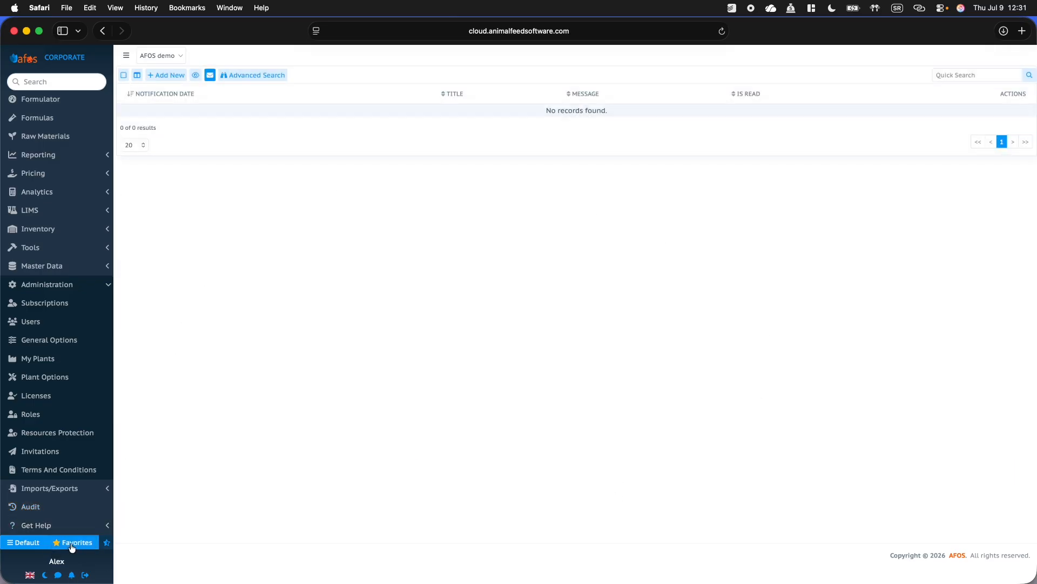
Step: Open and minimize the Support Request chat, and return to the Formulator
click(58, 575)
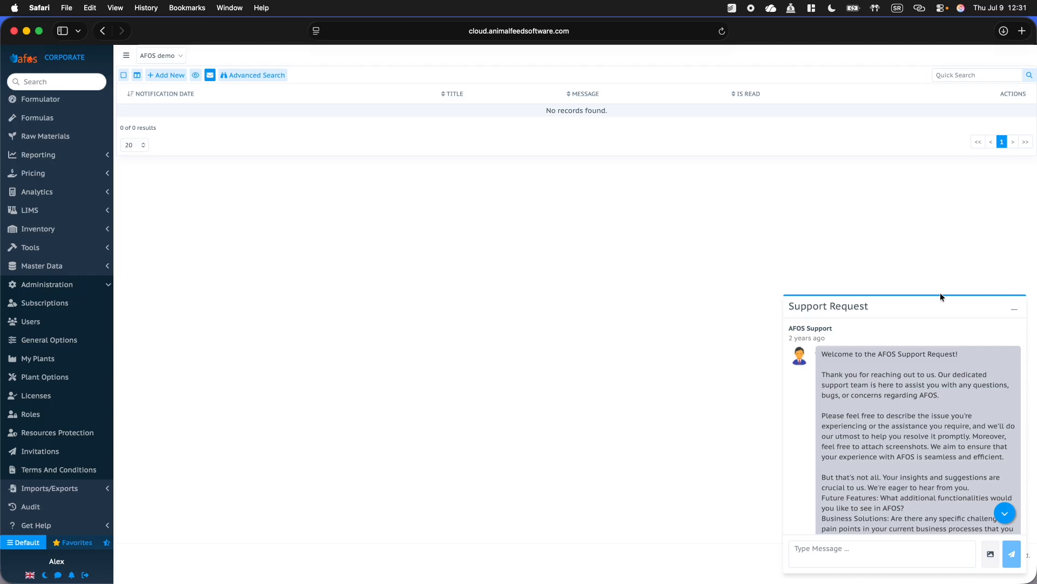
click(1015, 312)
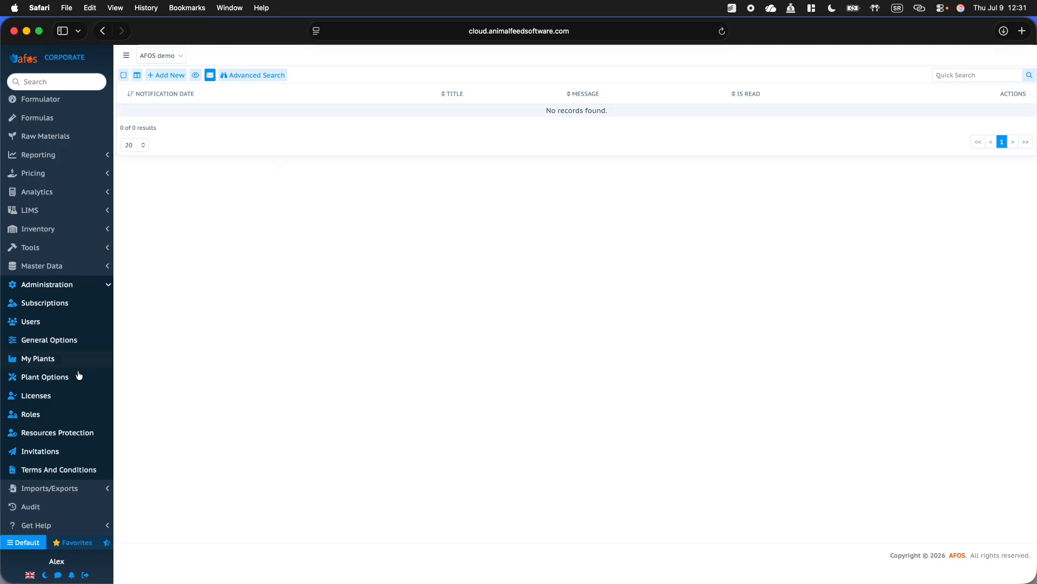
scroll(58, 428, up, 1)
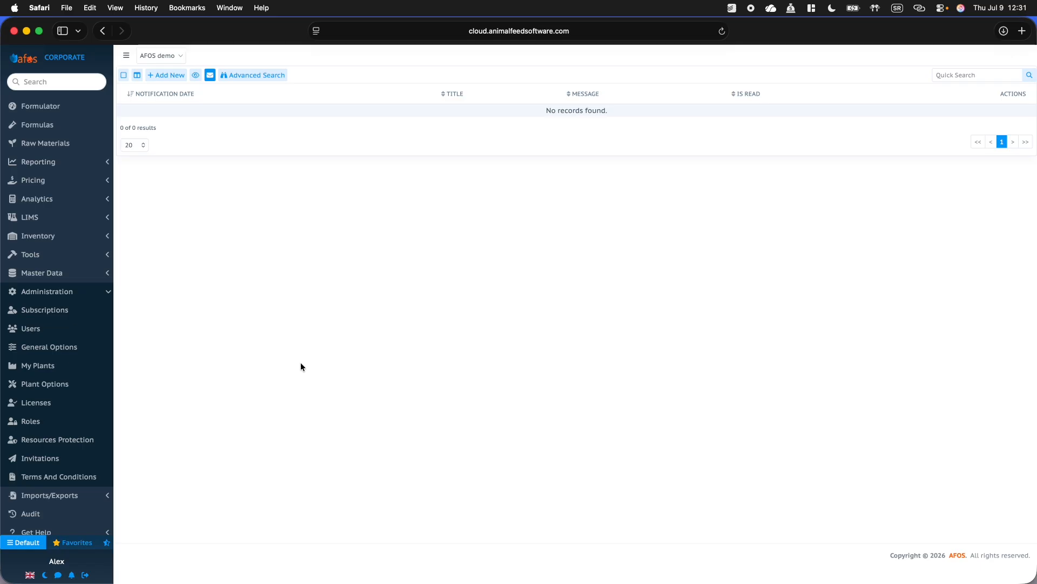
click(49, 111)
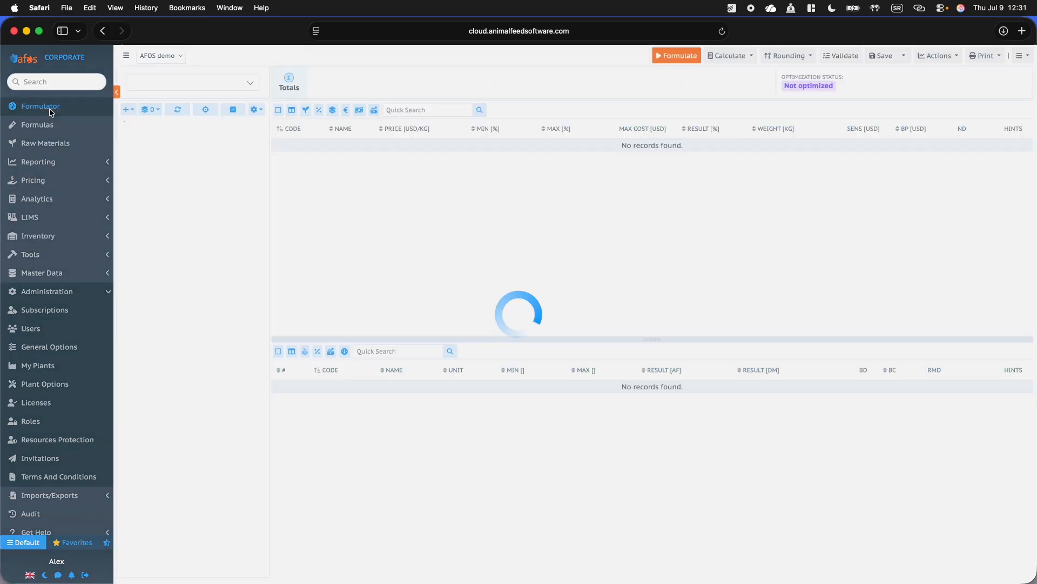